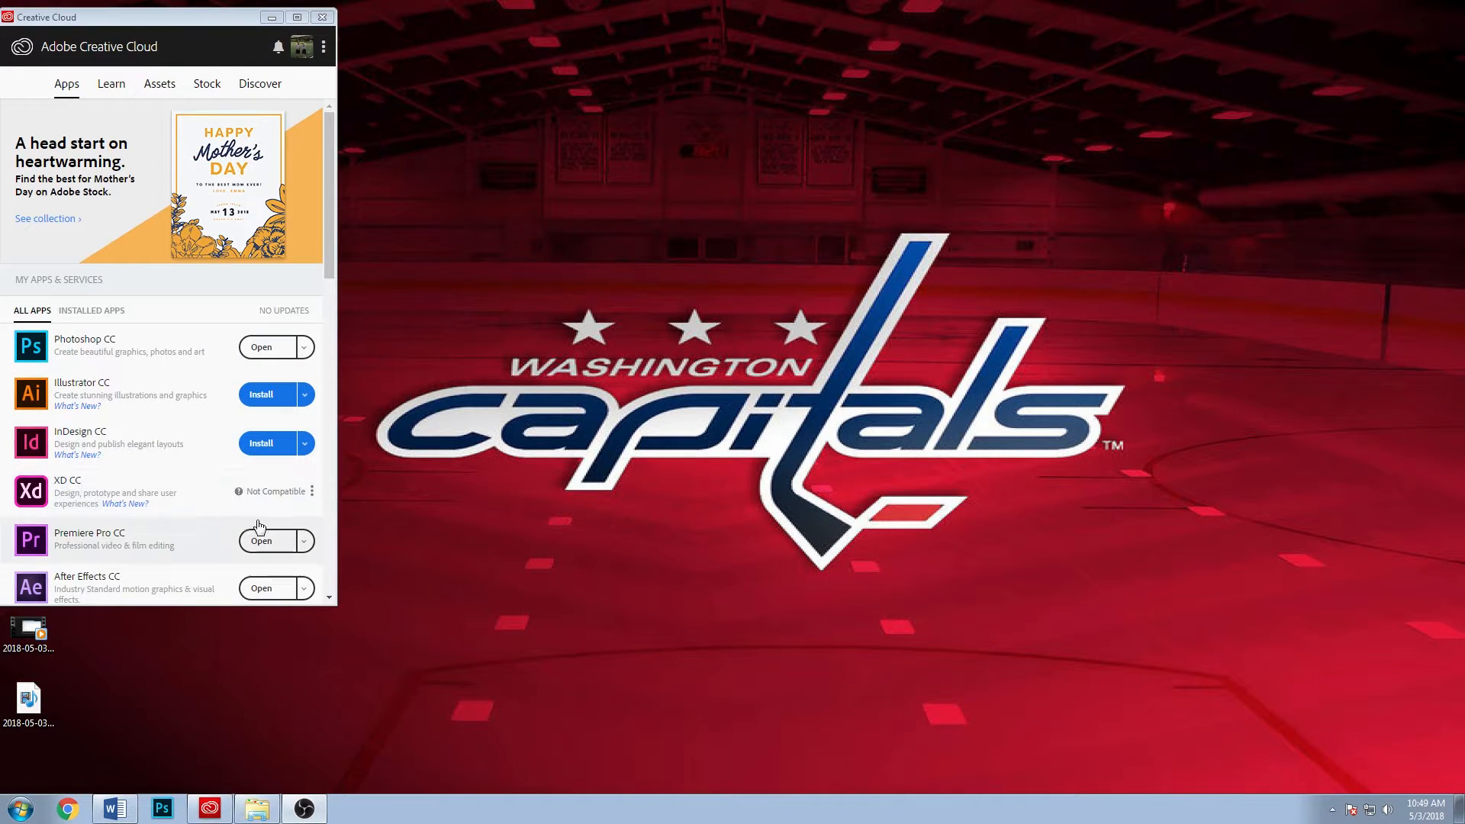
Launch Premiere Pro CC and start a new project named Toad
{"action": "left_click", "coordinate": [269, 547]}
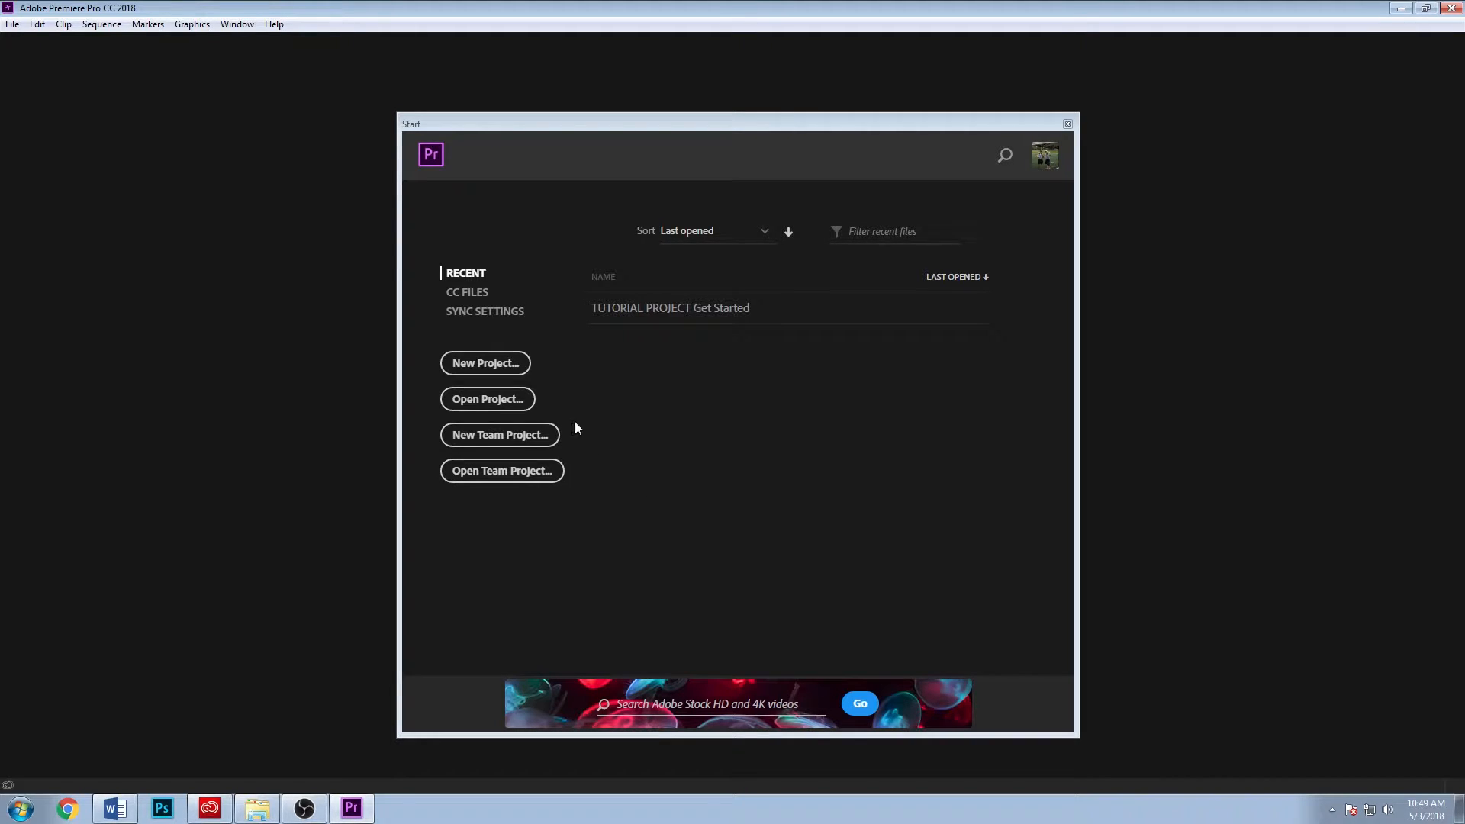
{"action": "left_click", "coordinate": [504, 362]}
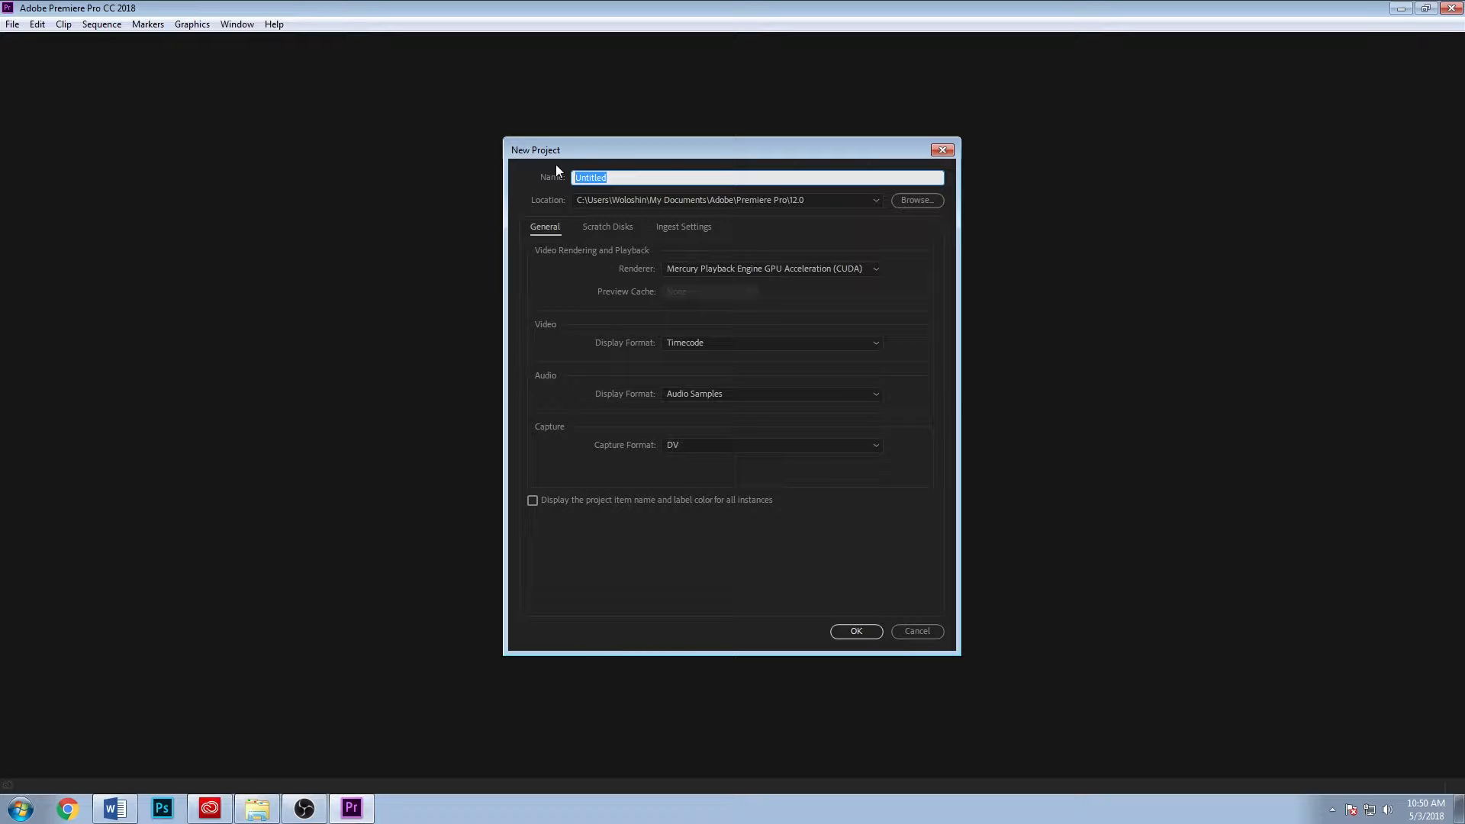
{"action": "type", "text": "Toad"}
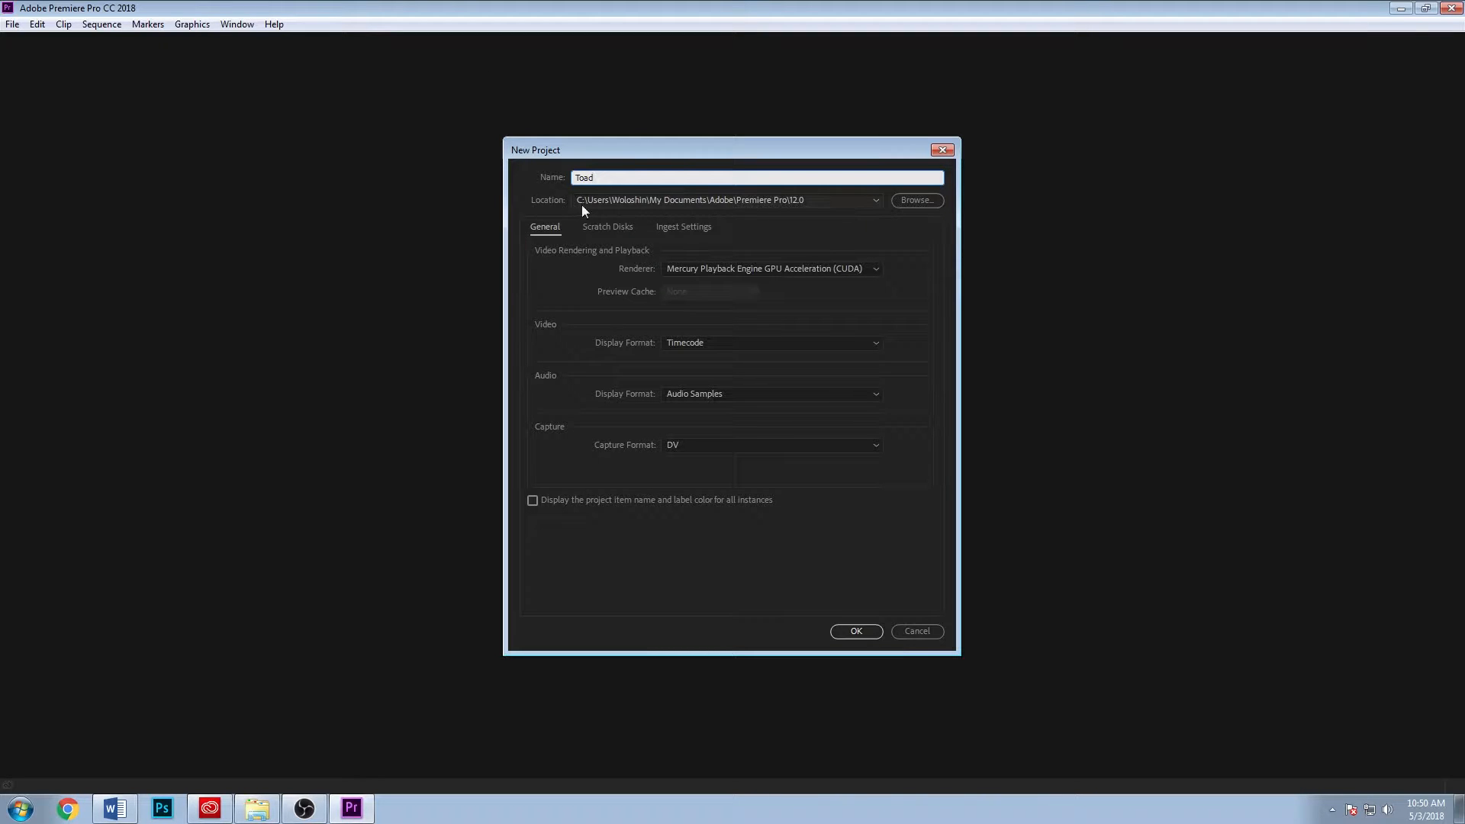
Set the project location to the Test folder on the Desktop and create the project
{"action": "left_click", "coordinate": [905, 200]}
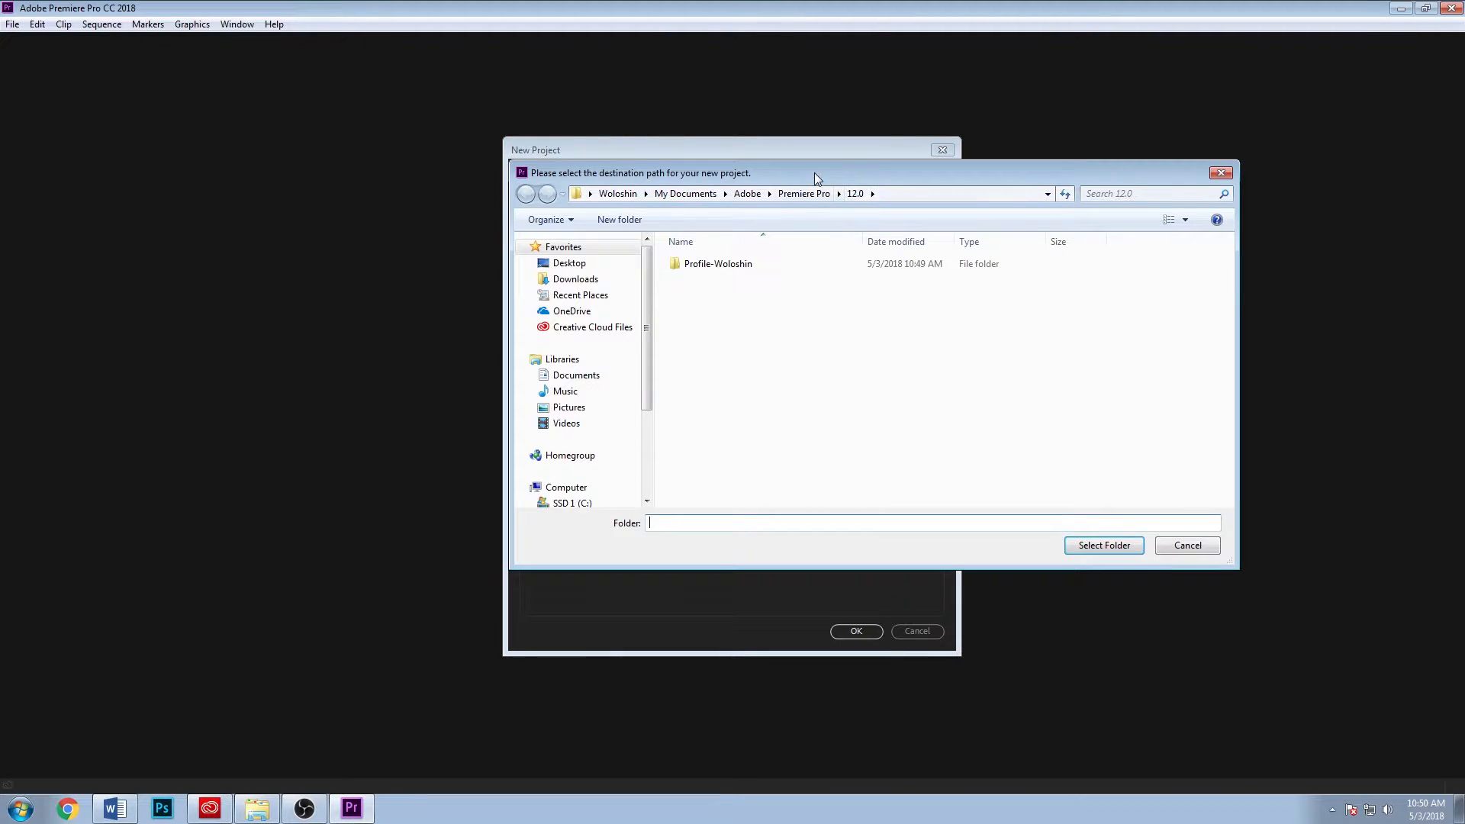
{"action": "left_click_drag", "start_coordinate": [814, 172], "coordinate": [737, 307]}
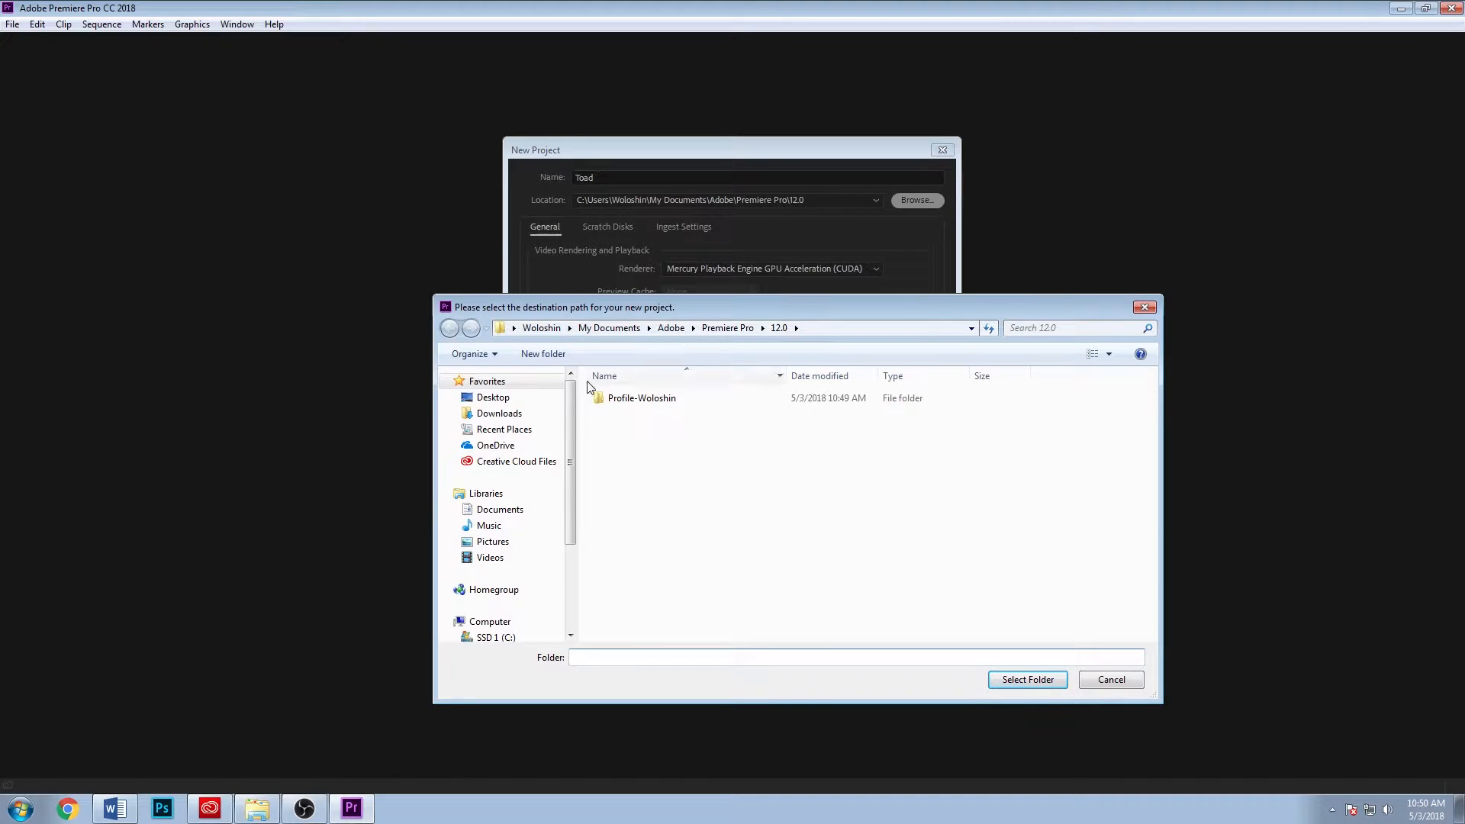
{"action": "left_click", "coordinate": [494, 398]}
{"action": "double_click", "coordinate": [861, 482]}
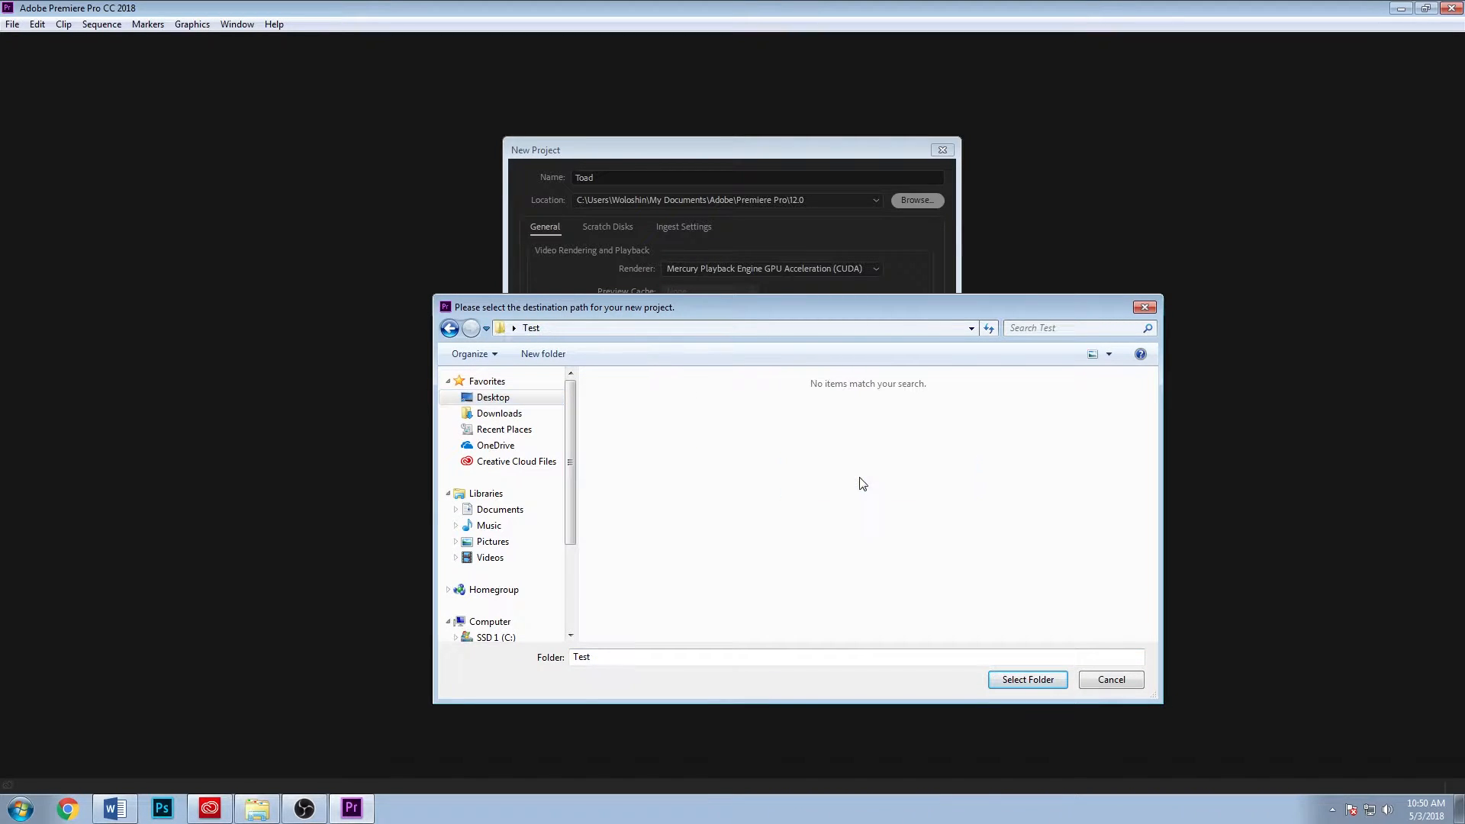
{"action": "left_click", "coordinate": [1032, 680]}
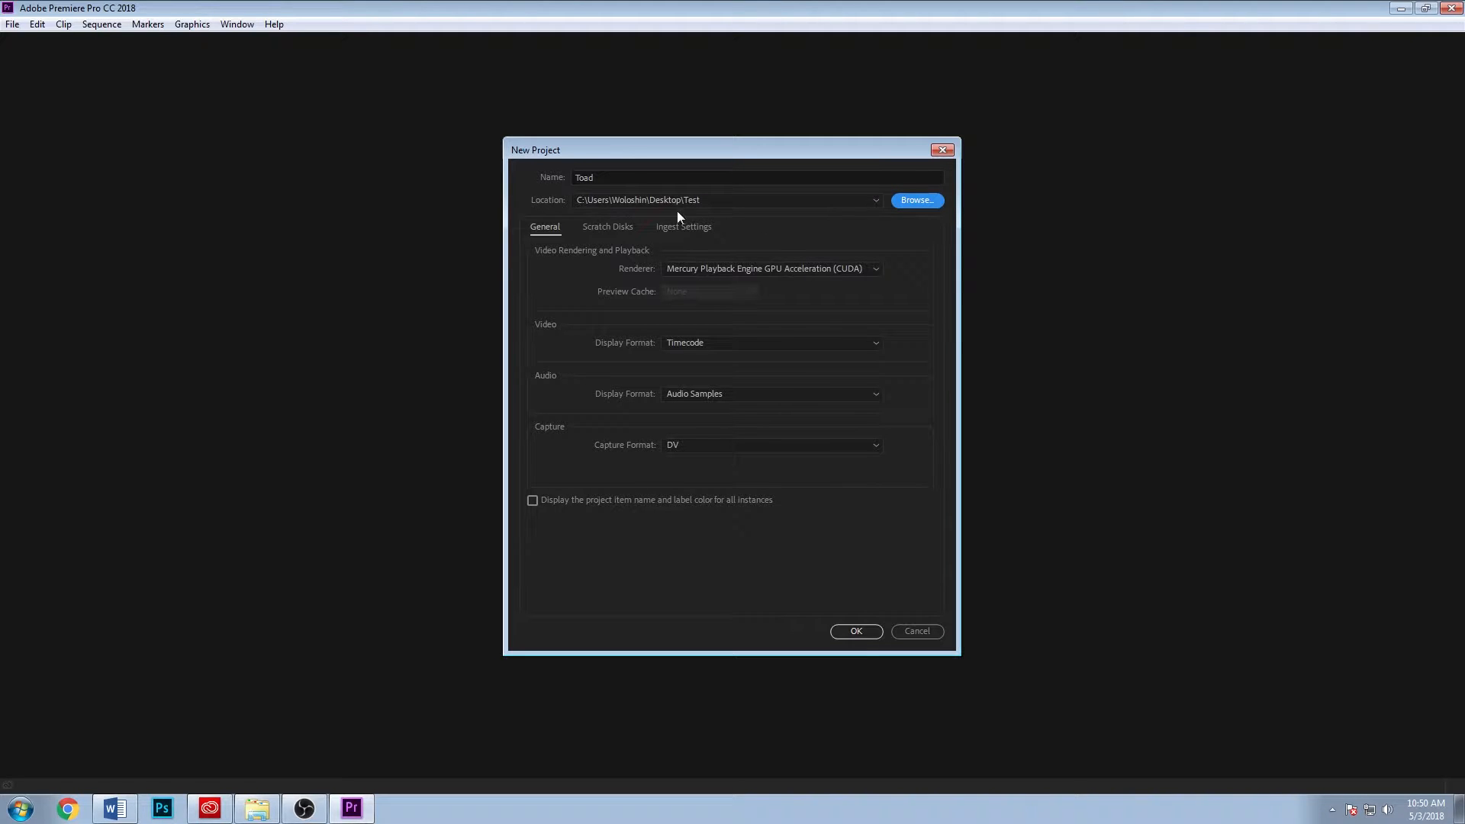
{"action": "left_click", "coordinate": [857, 632]}
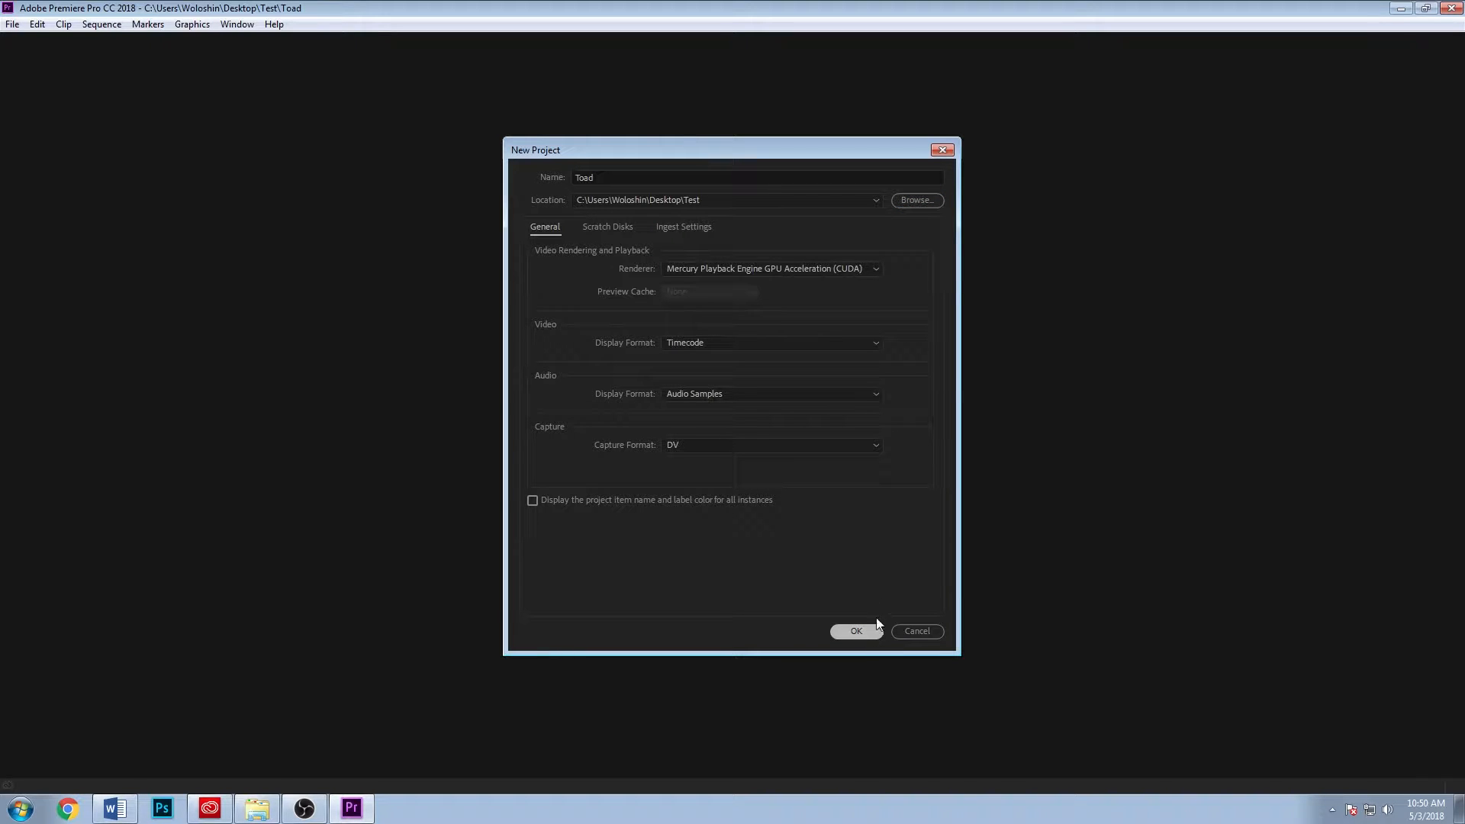
{"action": "left_click", "coordinate": [854, 632]}
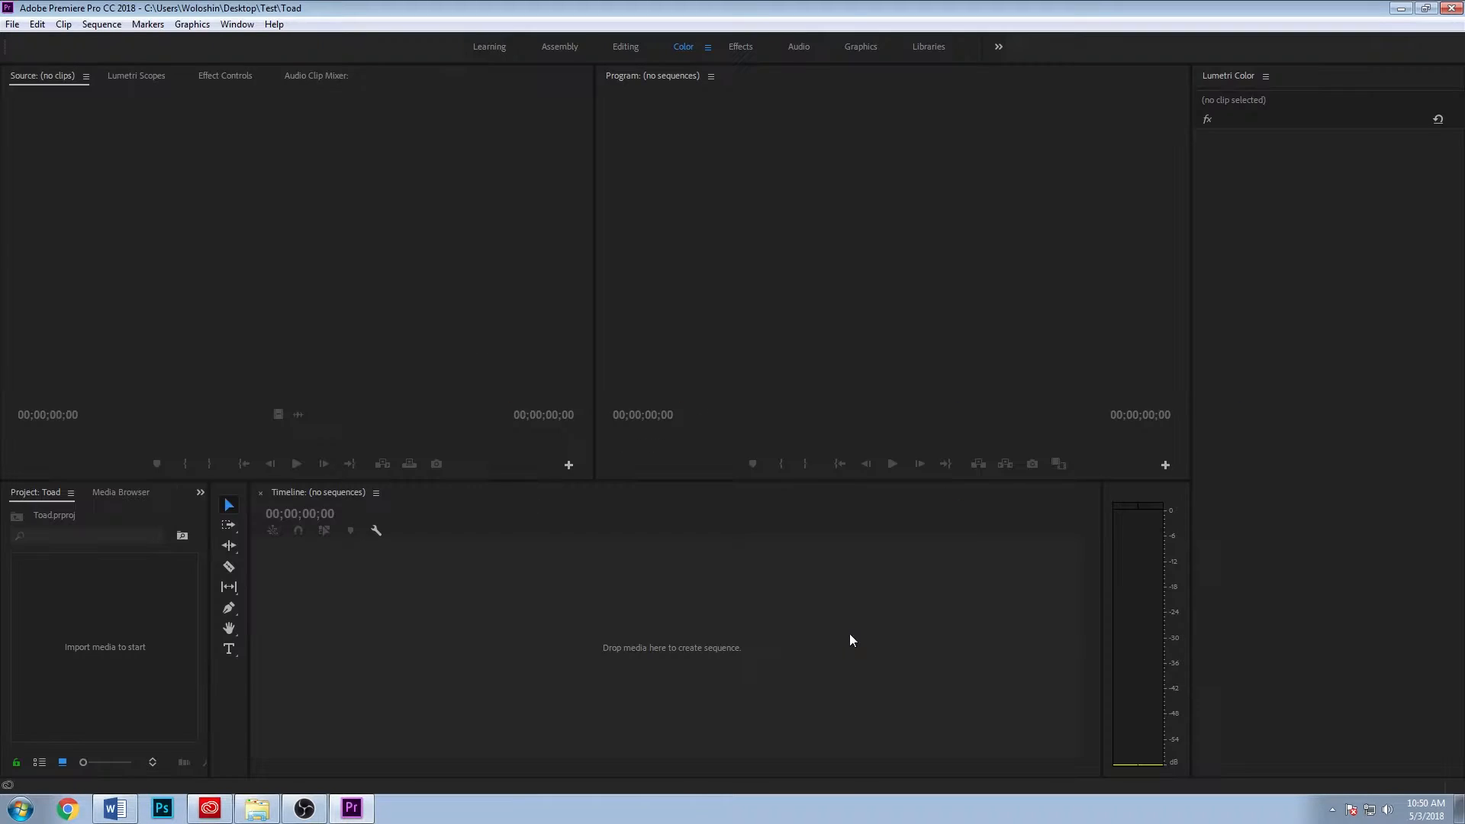
Switch to the Assembly workspace
{"action": "left_click", "coordinate": [552, 44]}
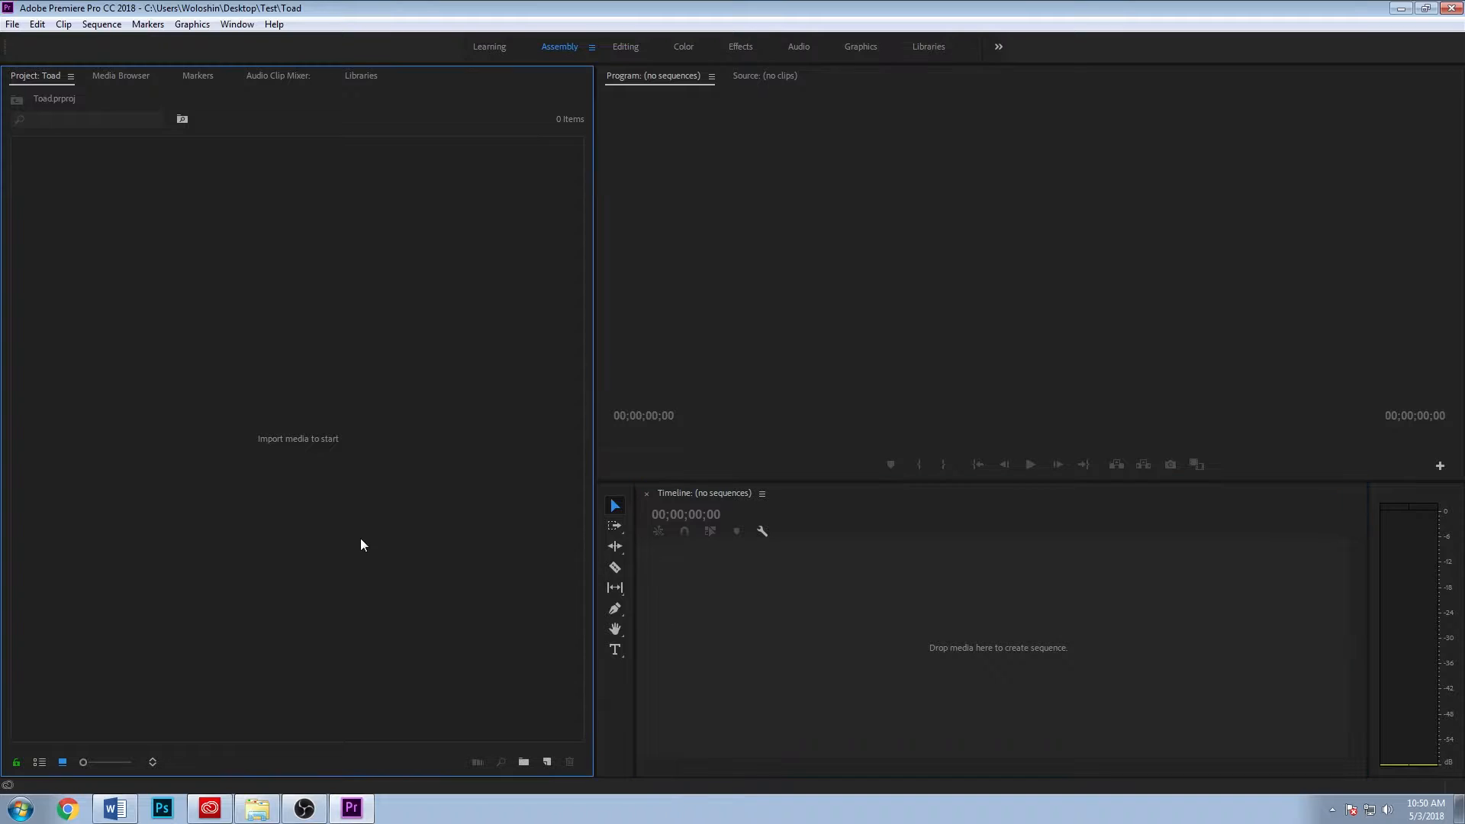
{"action": "left_click", "coordinate": [864, 602]}
{"action": "right_click", "coordinate": [337, 339]}
{"action": "left_click", "coordinate": [78, 126]}
{"action": "right_click", "coordinate": [339, 329]}
{"action": "left_click", "coordinate": [402, 432]}
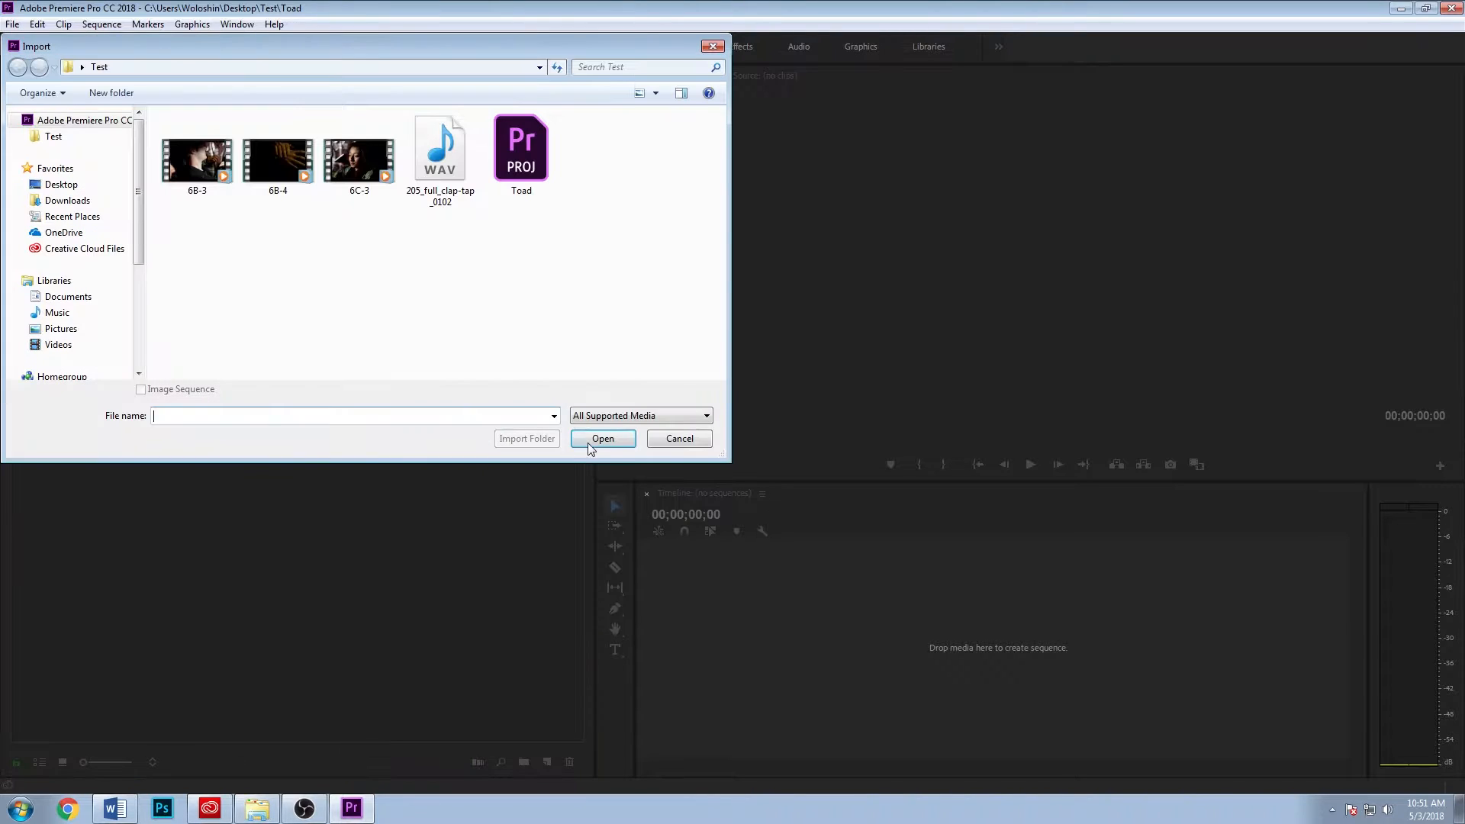
{"action": "key", "text": "Tab"}
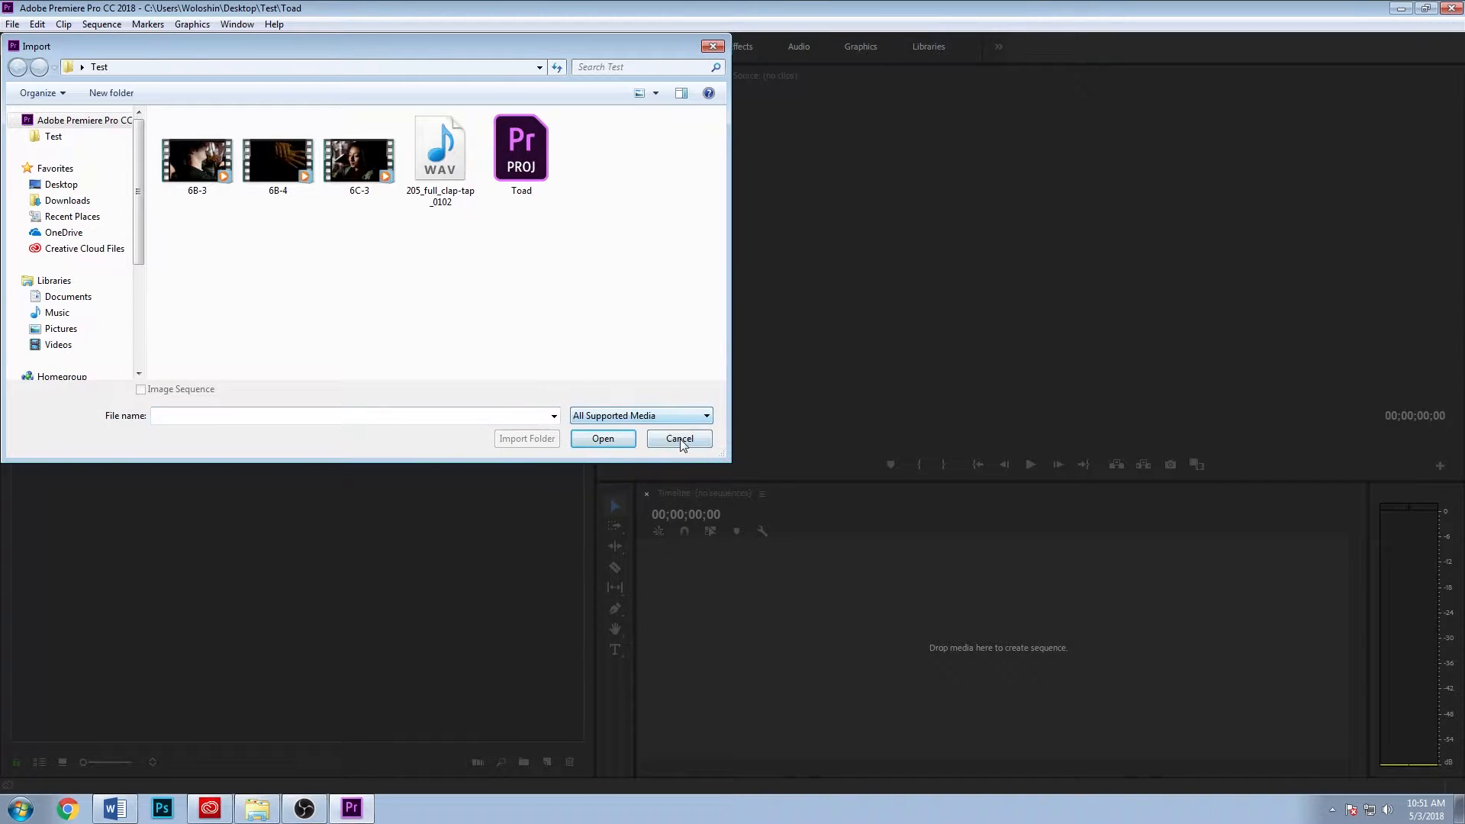
{"action": "left_click", "coordinate": [679, 440]}
Import the clips 6B-3, 6B-4, 6C-3 and the 205_full_clap-tap_0102 WAV from the Test folder in Windows Explorer into the project
{"action": "left_click", "coordinate": [257, 808]}
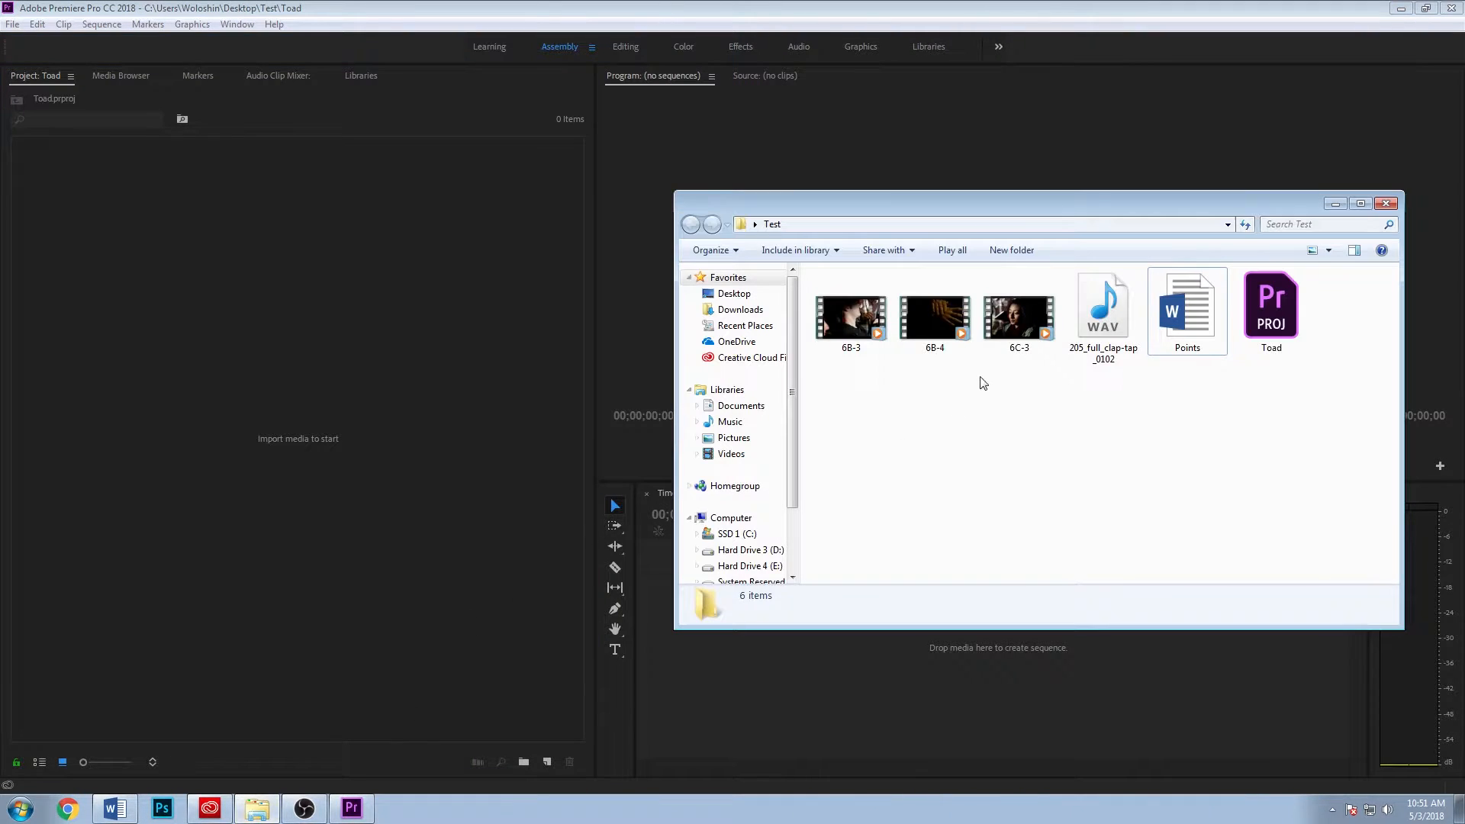
{"action": "left_click_drag", "start_coordinate": [828, 203], "coordinate": [809, 227]}
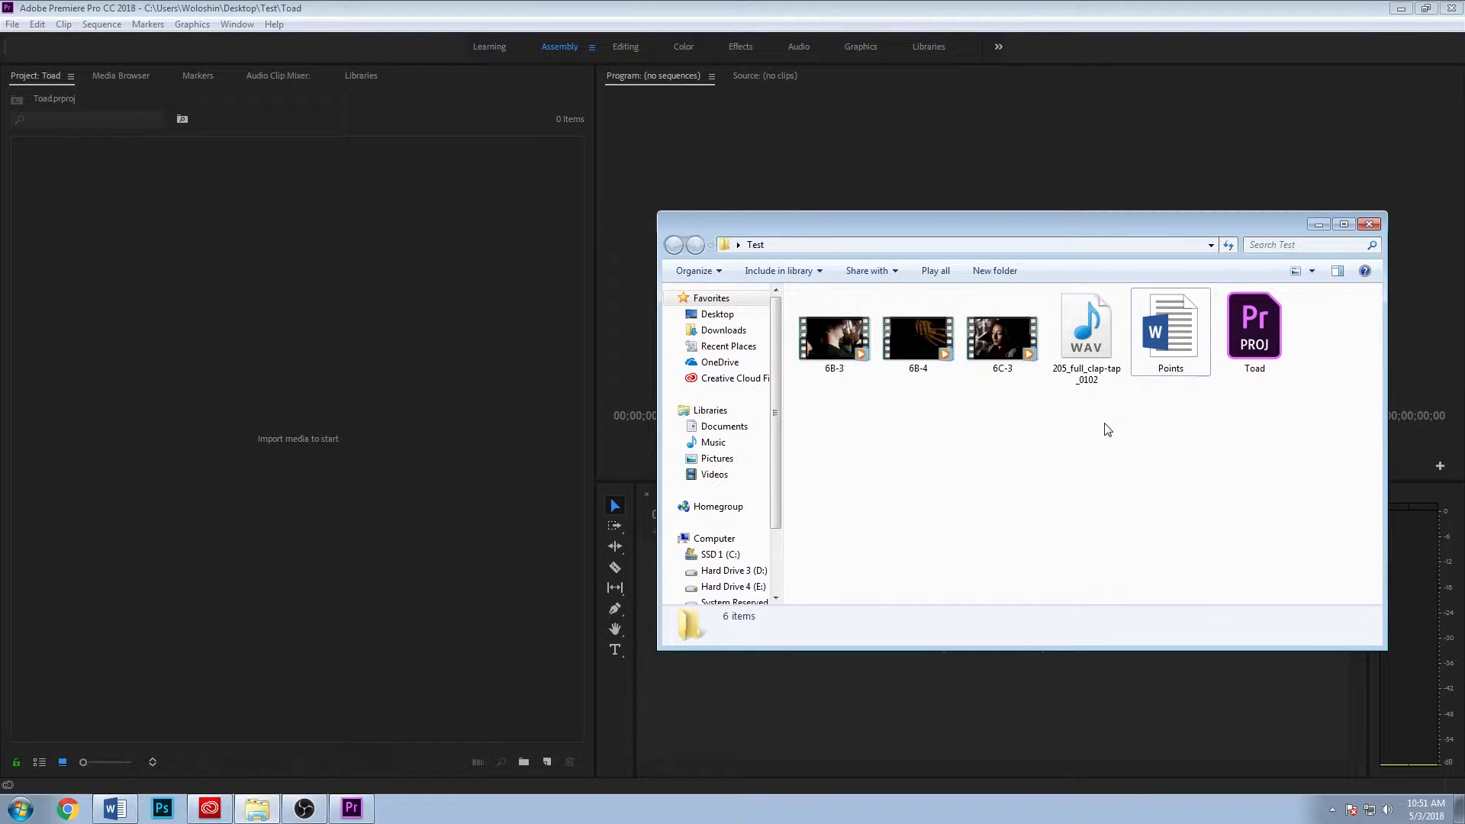
{"action": "left_click_drag", "start_coordinate": [1105, 424], "coordinate": [797, 290]}
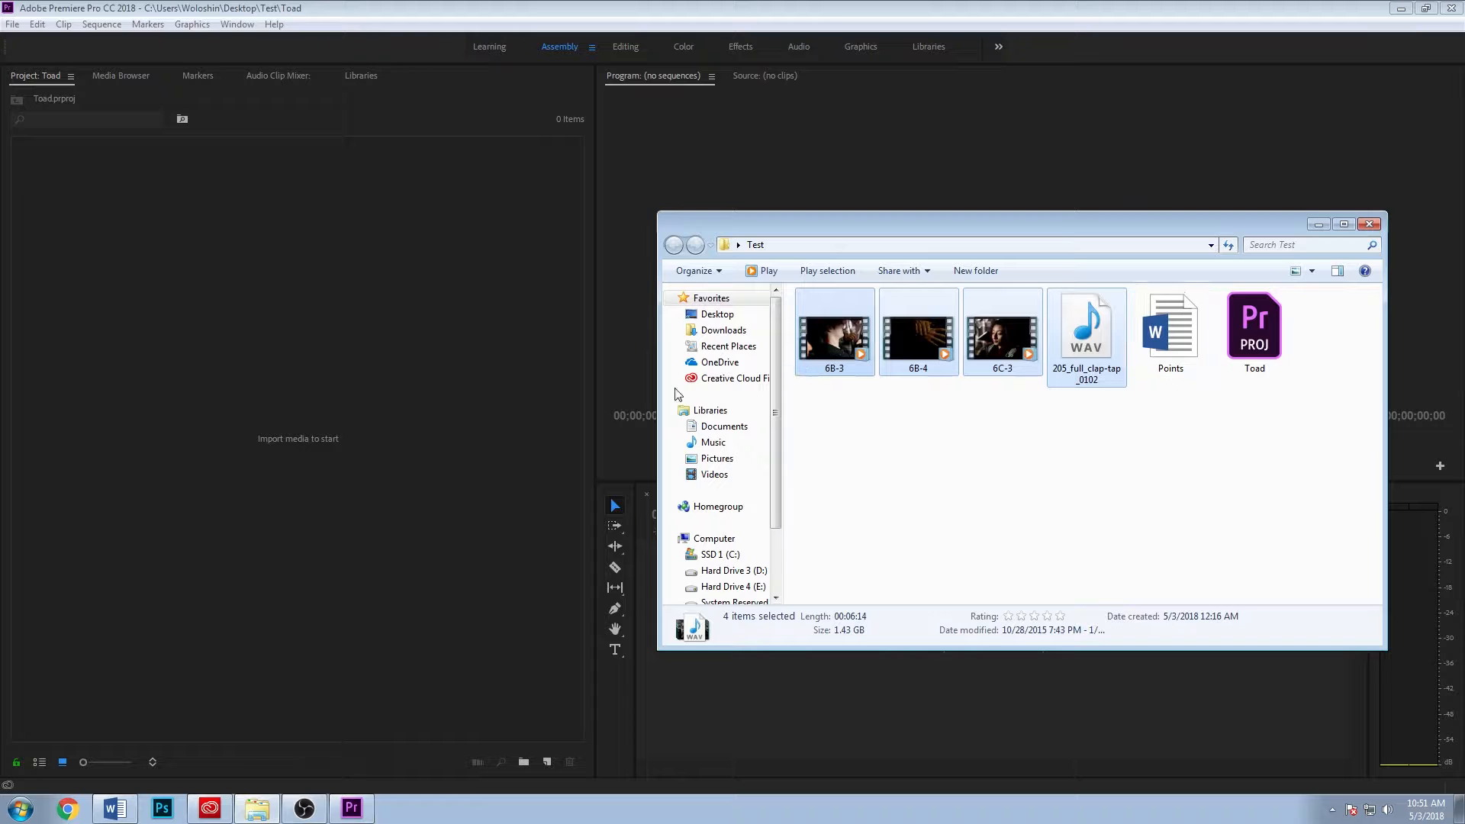
{"action": "left_click_drag", "start_coordinate": [678, 393], "coordinate": [280, 329]}
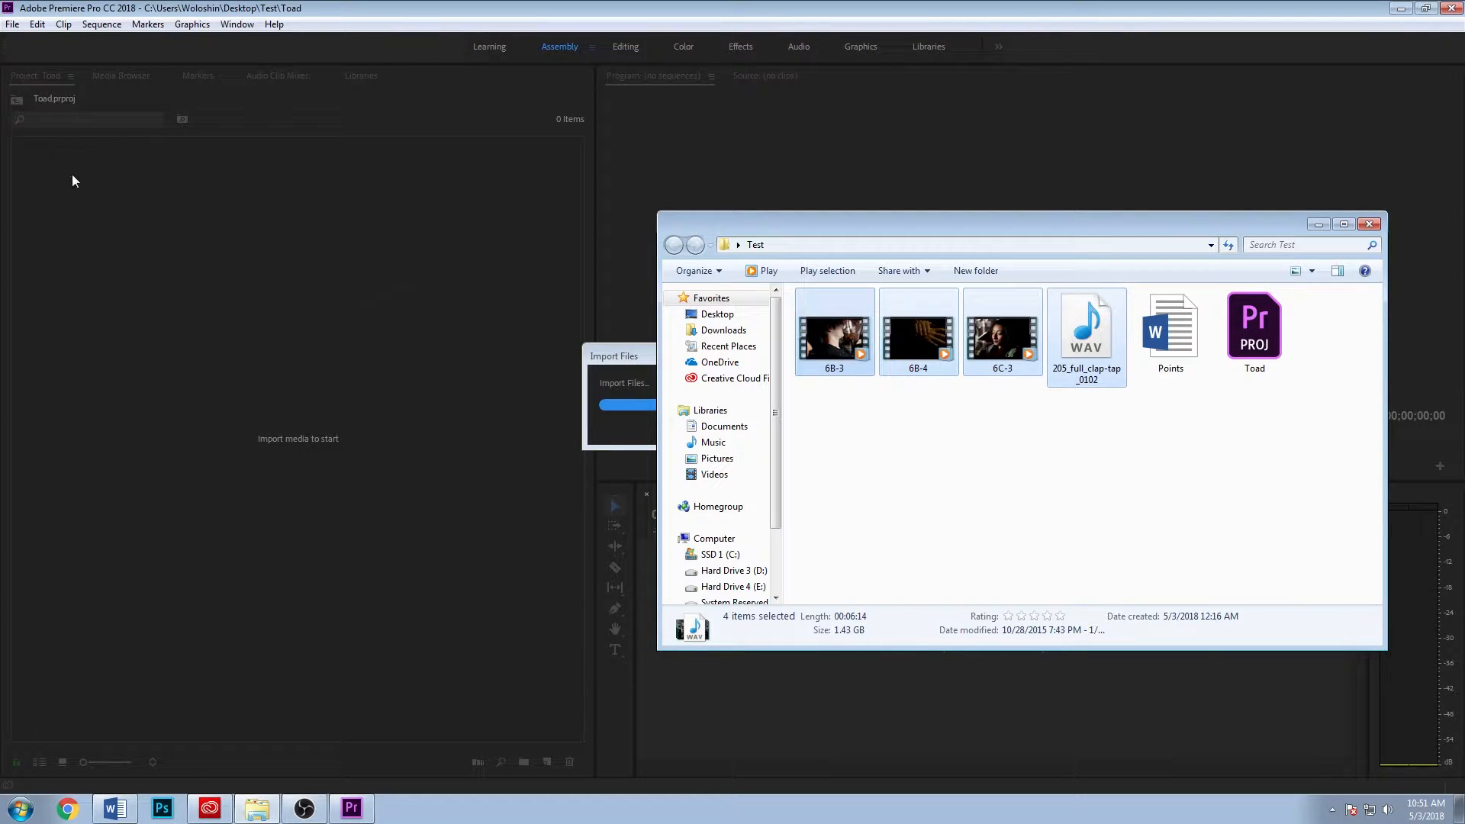
{"action": "left_click", "coordinate": [1319, 224]}
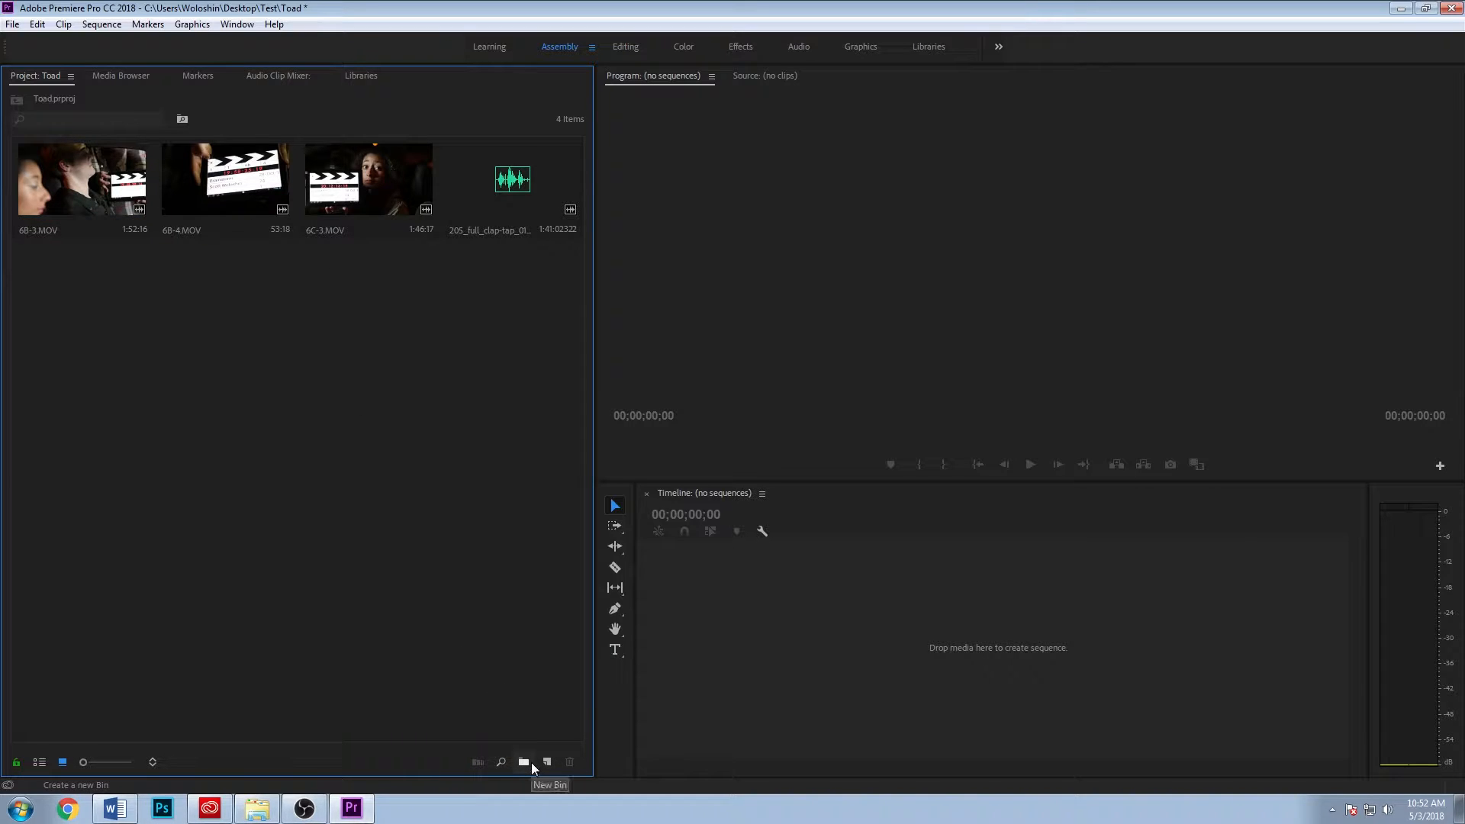
Create a bin named Audio in the project and move the clap-tap WAV file into it
{"action": "left_click", "coordinate": [346, 185]}
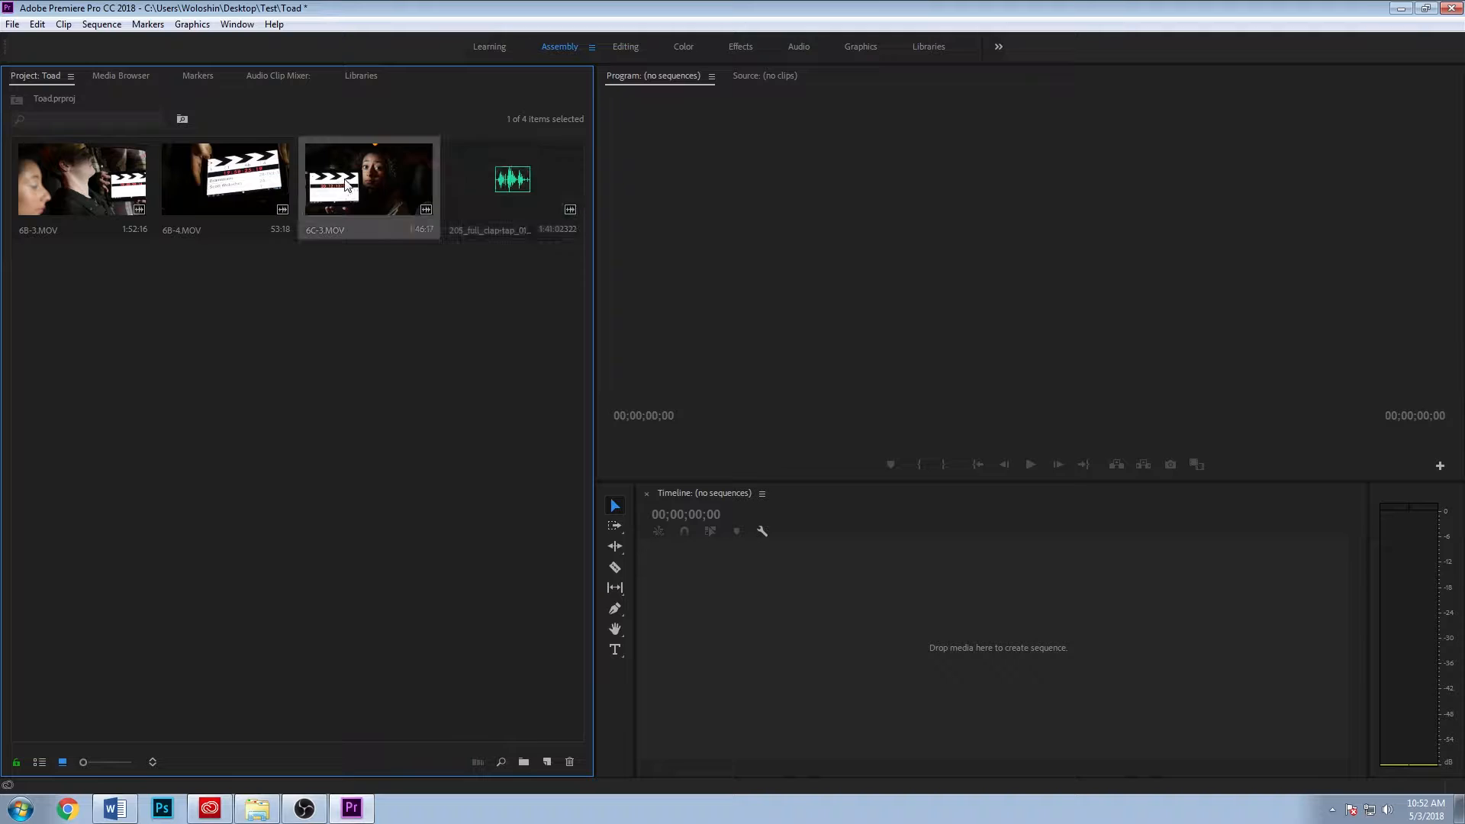
{"action": "left_click", "coordinate": [472, 498]}
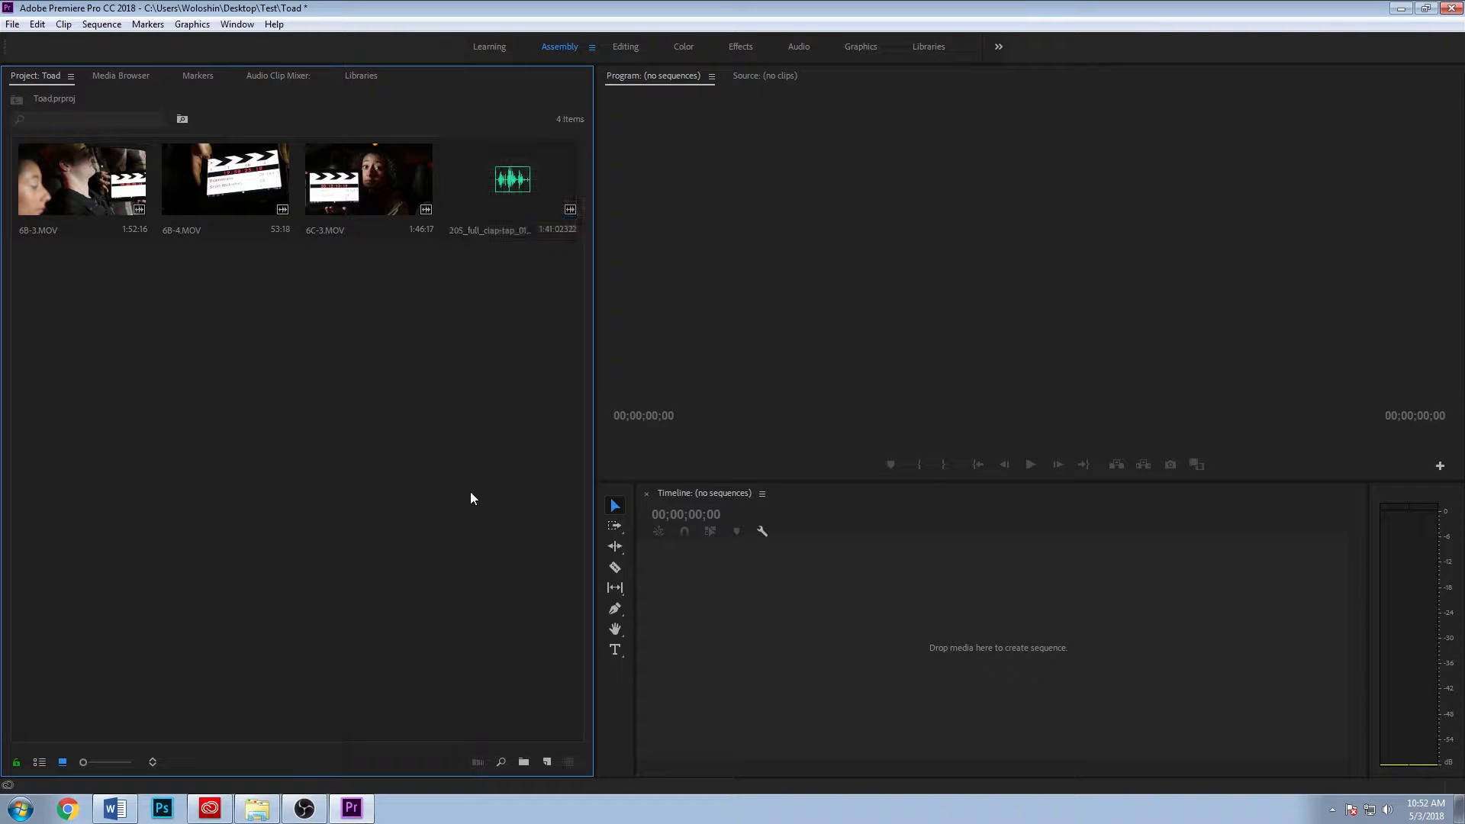
{"action": "left_click", "coordinate": [525, 763]}
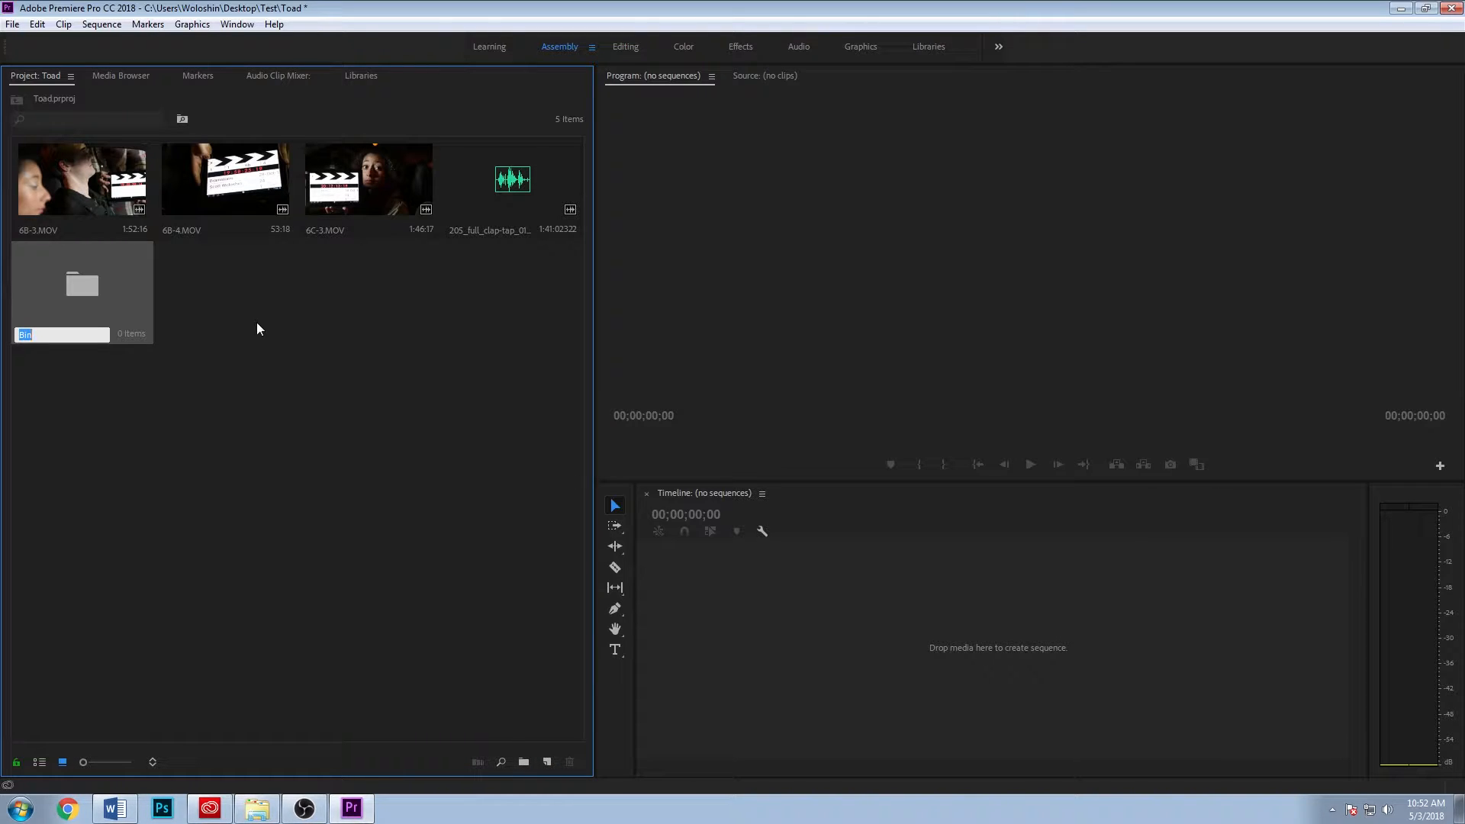
{"action": "type", "text": "Audio"}
{"action": "key", "text": "Tab"}
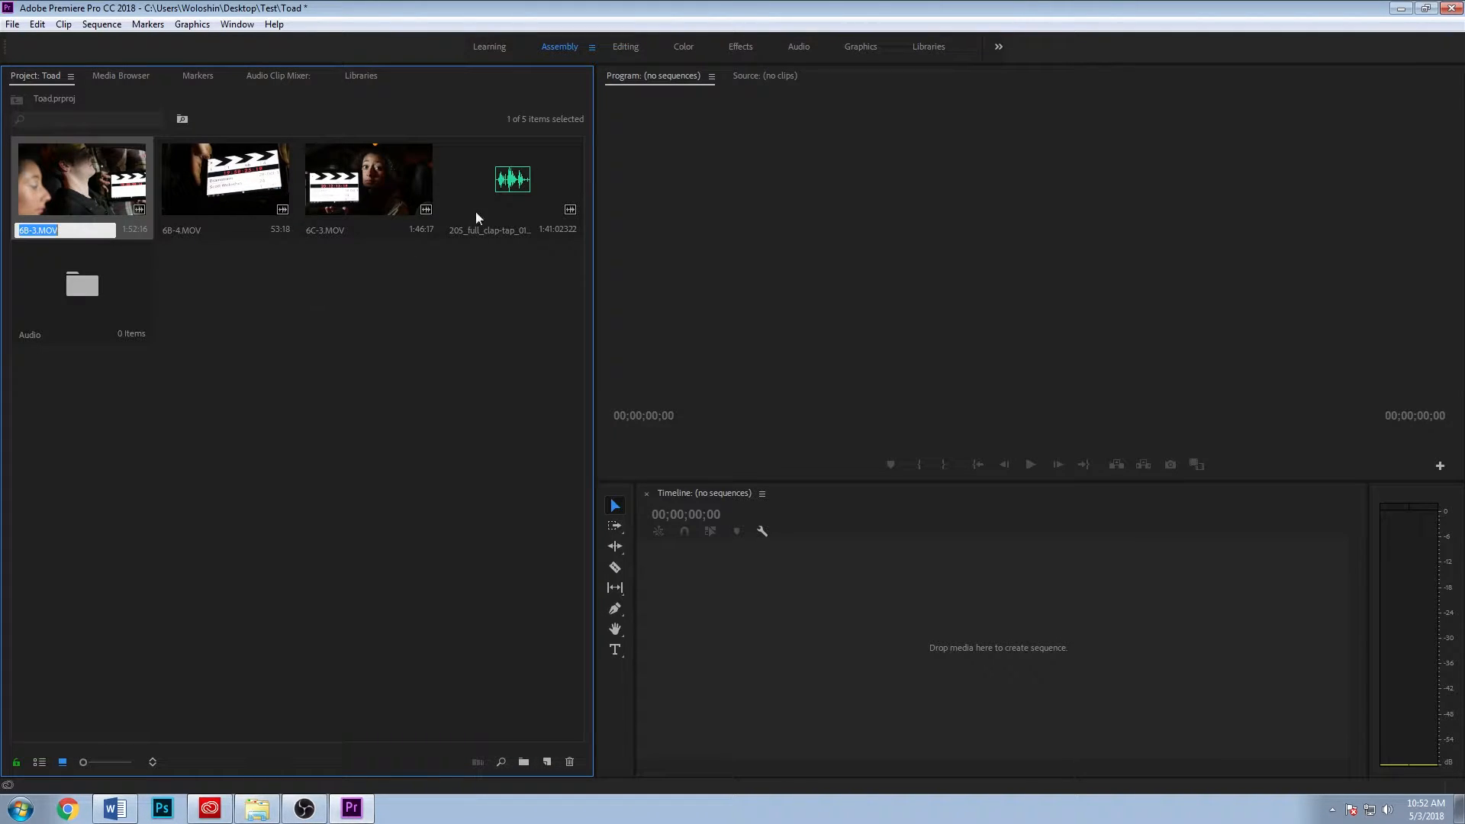
{"action": "left_click", "coordinate": [512, 183]}
{"action": "left_click_drag", "start_coordinate": [396, 306], "coordinate": [105, 296]}
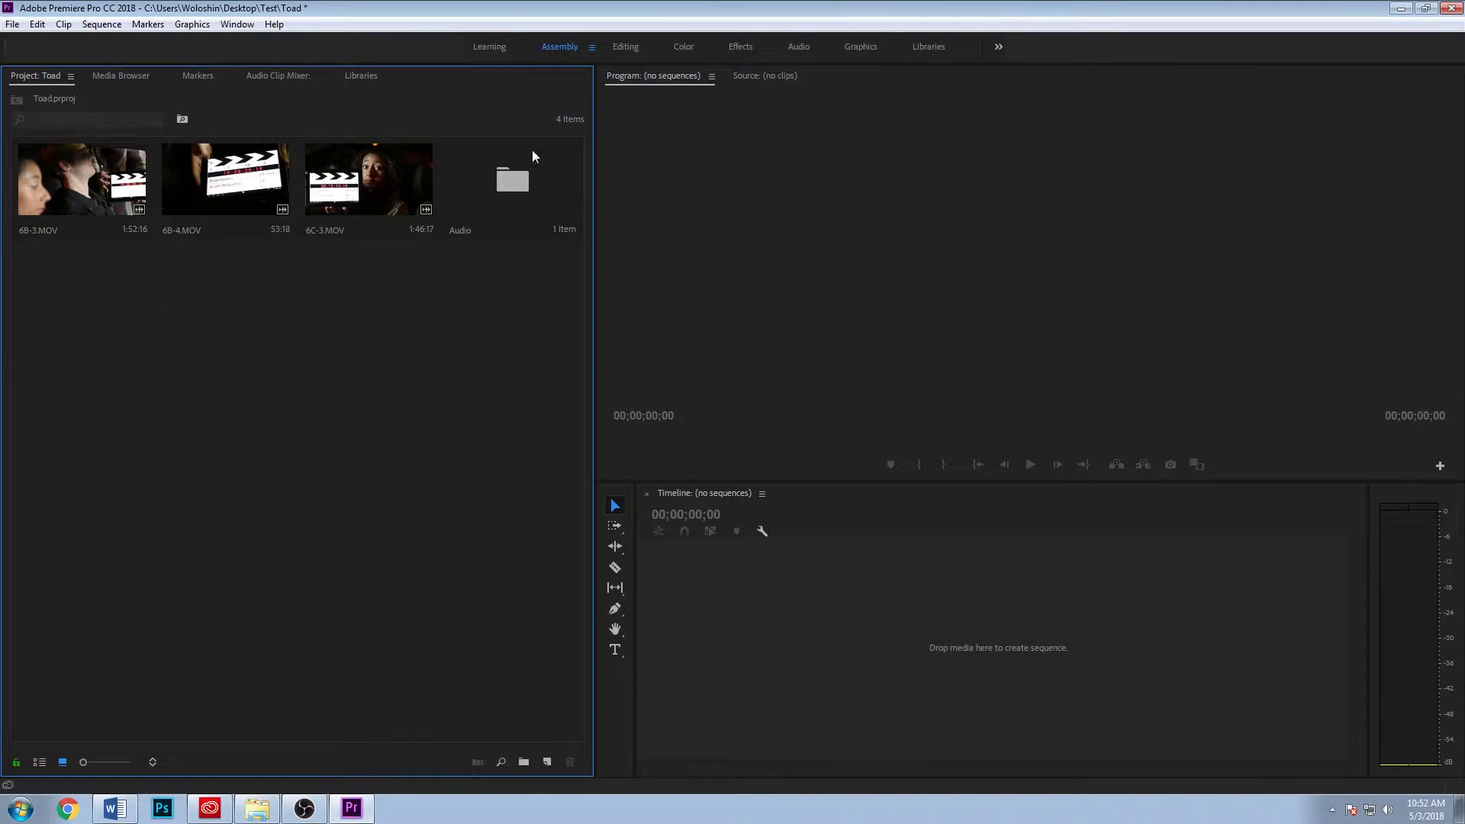
Open the Audio bin, look through the Media Browser, Markers, Audio Clip Mixer and Libraries, and return to the project contents
{"action": "double_click", "coordinate": [512, 187]}
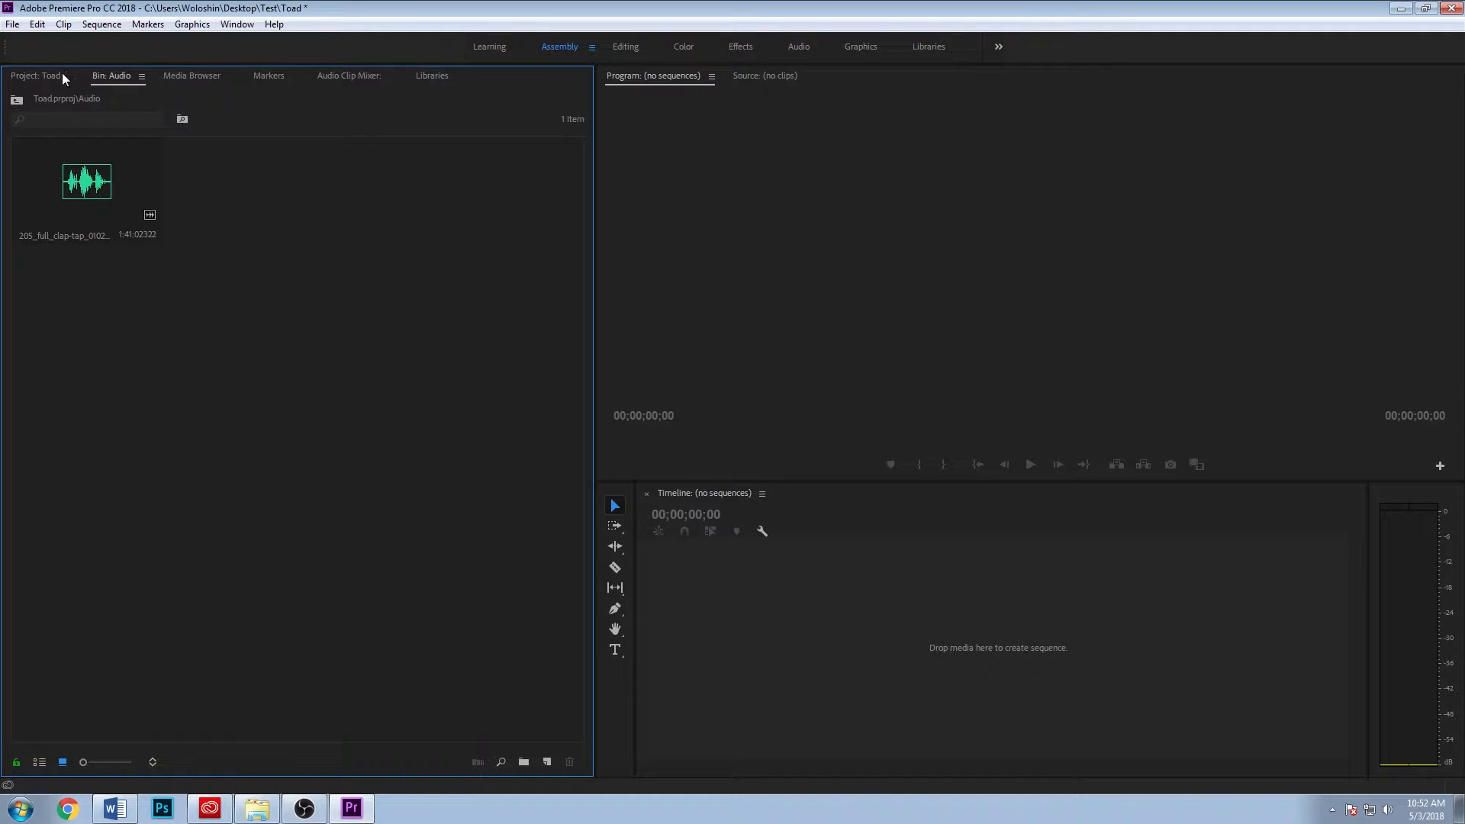
{"action": "left_click", "coordinate": [38, 80]}
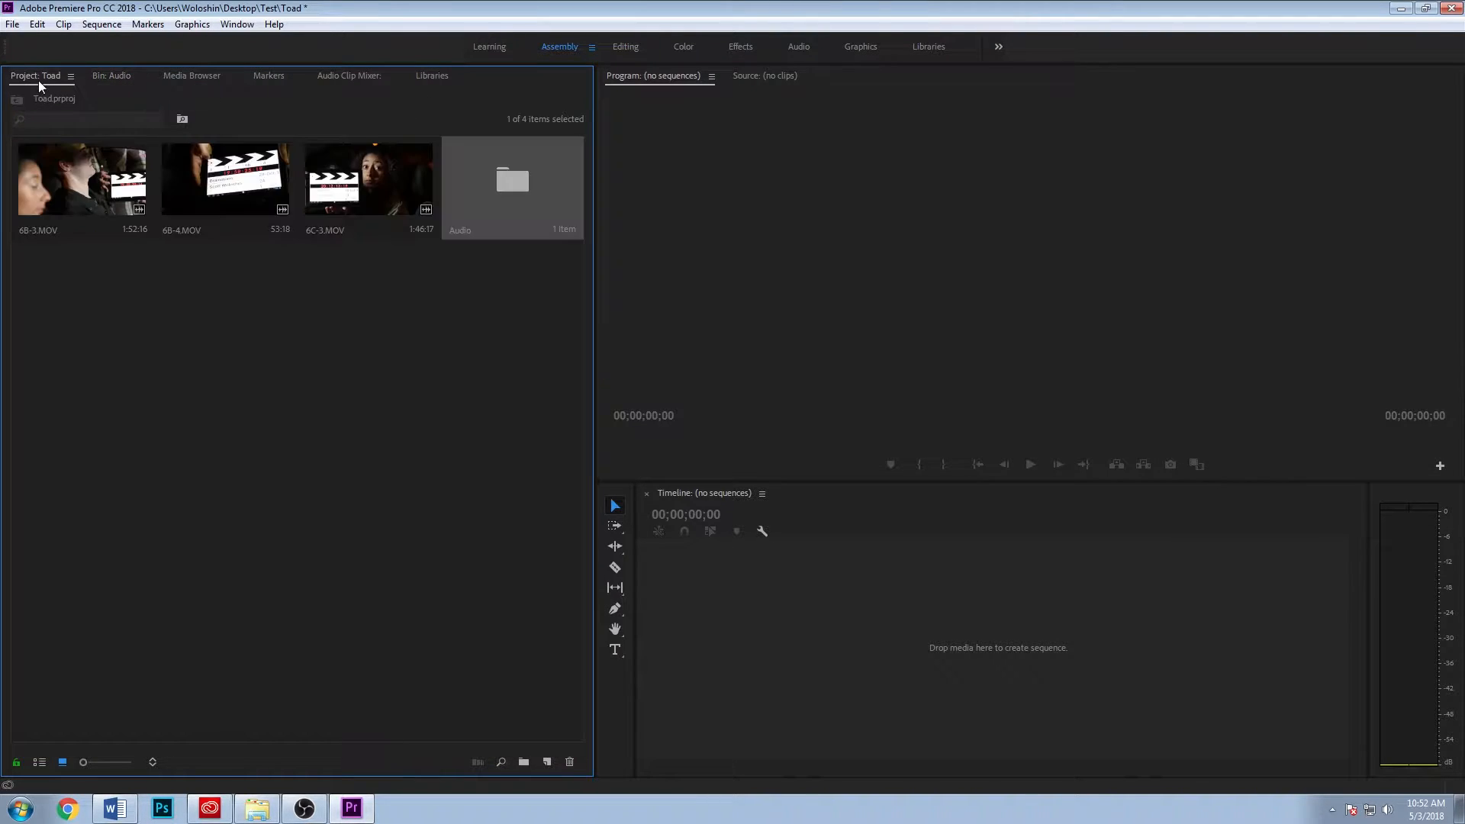
{"action": "left_click", "coordinate": [105, 75]}
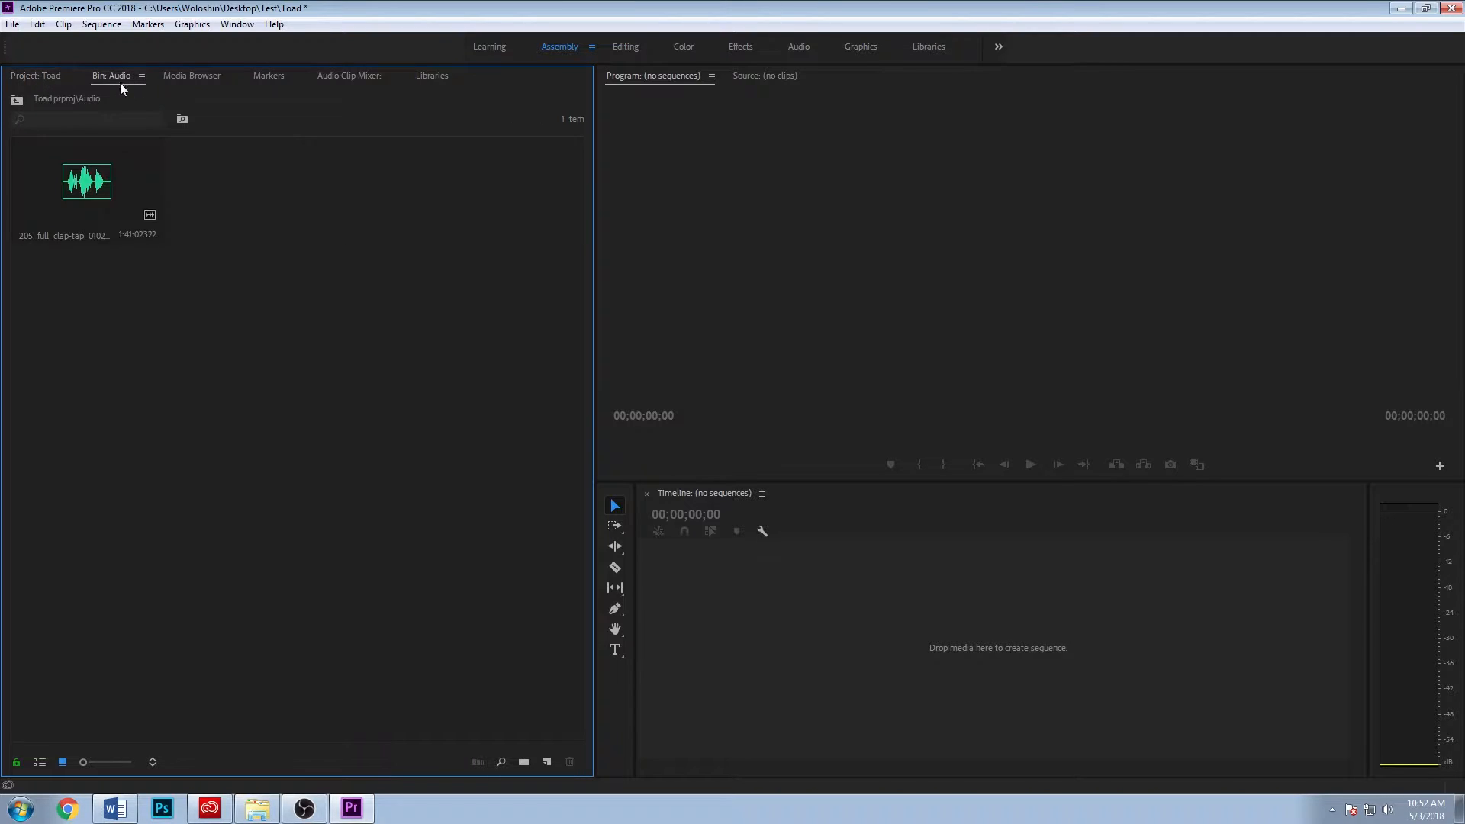
{"action": "left_click", "coordinate": [192, 77]}
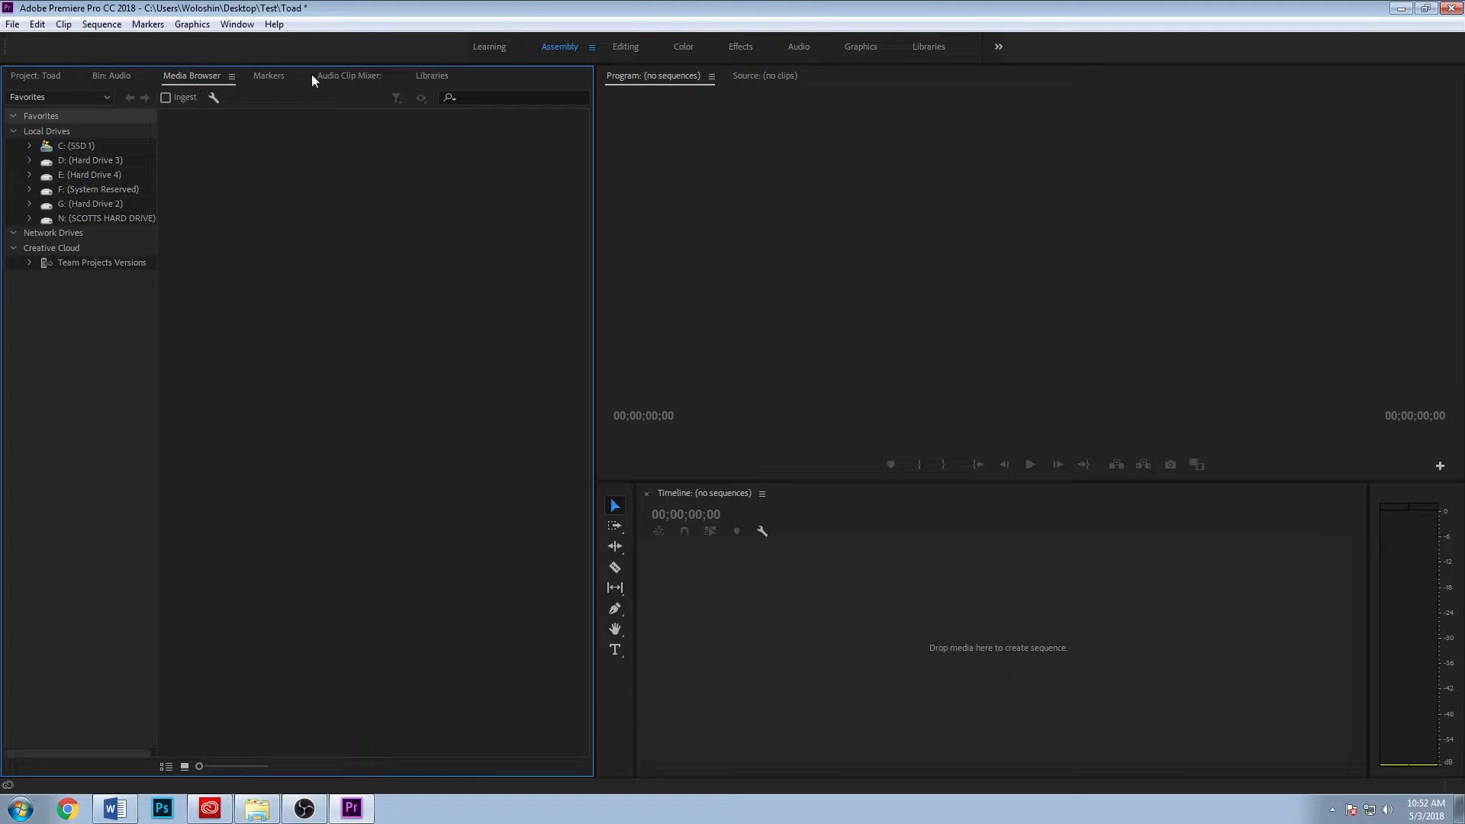
{"action": "left_click", "coordinate": [267, 78]}
{"action": "left_click", "coordinate": [346, 78]}
{"action": "left_click", "coordinate": [427, 79]}
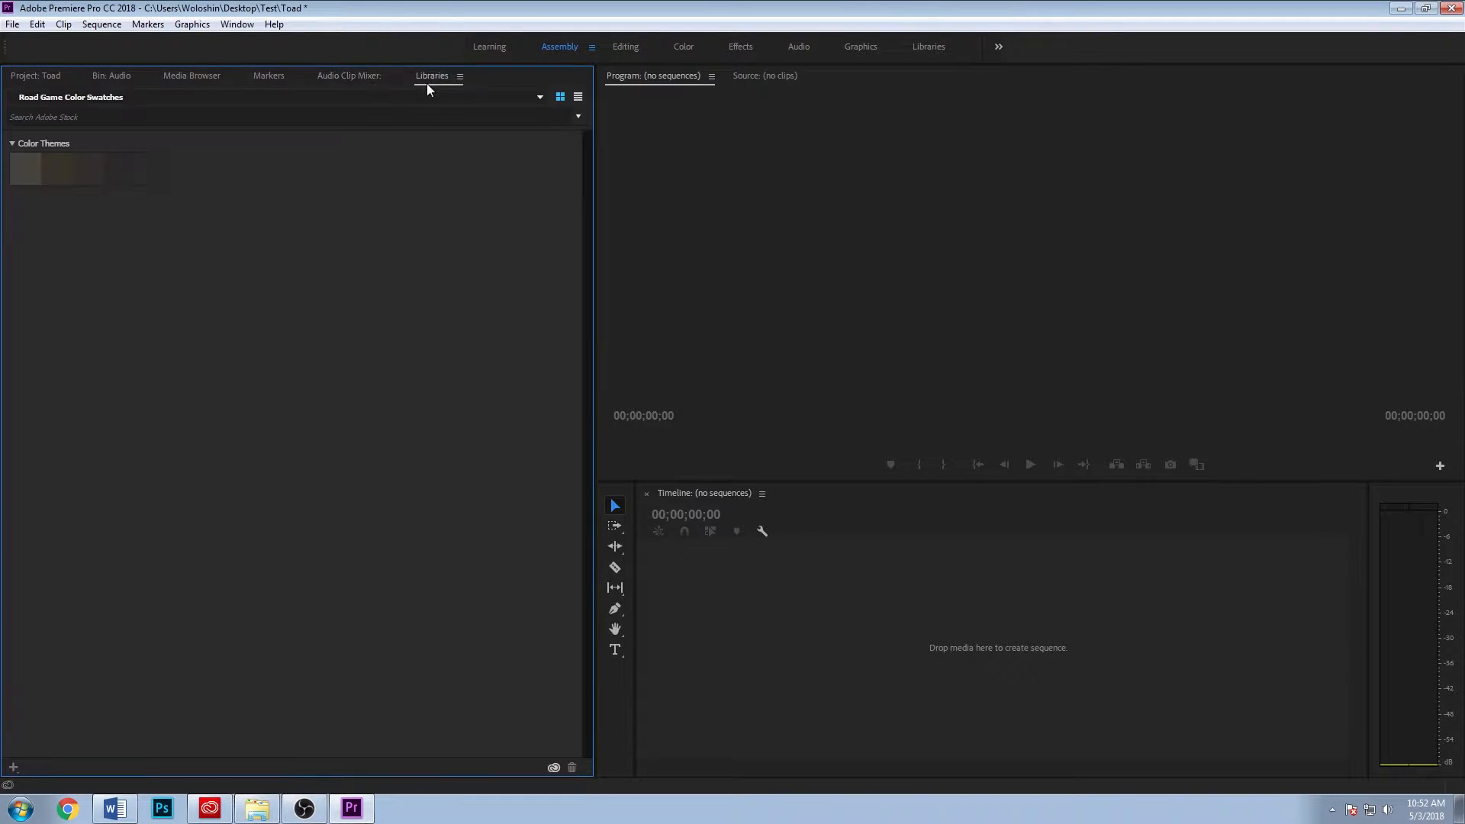
{"action": "left_click", "coordinate": [355, 75]}
{"action": "left_click", "coordinate": [252, 76]}
{"action": "left_click", "coordinate": [187, 77]}
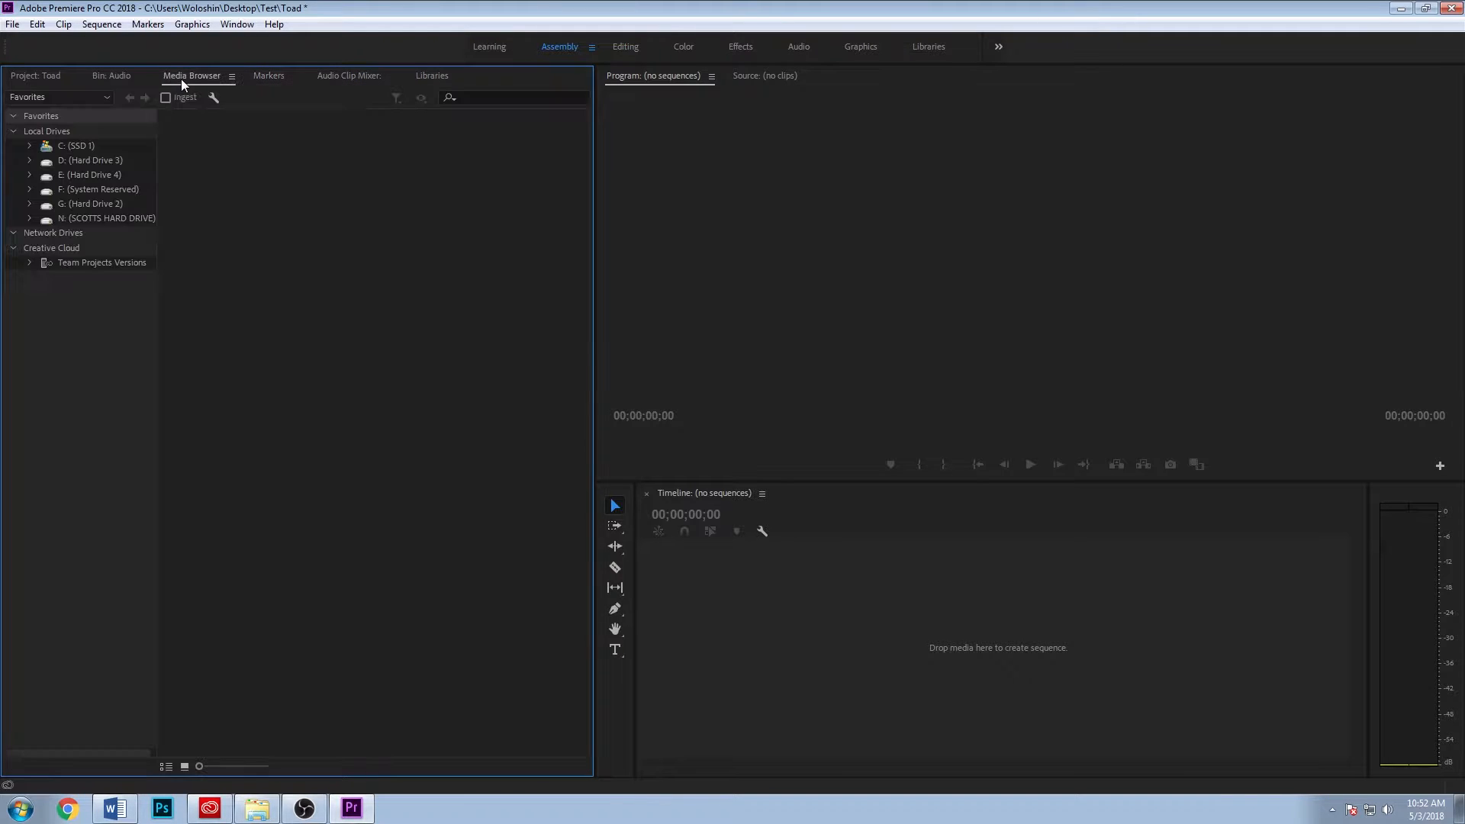
{"action": "left_click", "coordinate": [116, 77]}
{"action": "left_click", "coordinate": [33, 76]}
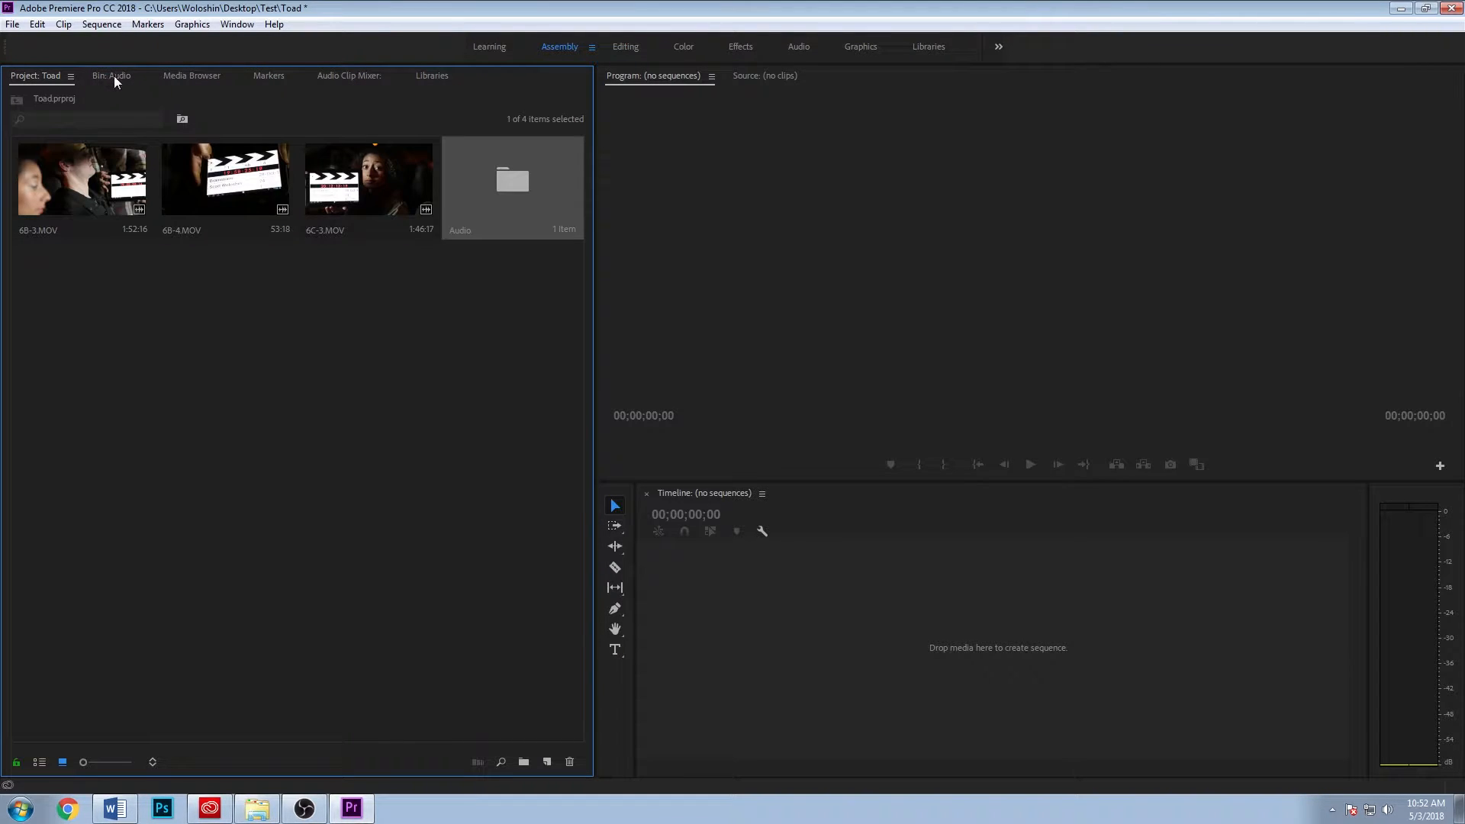
{"action": "left_click", "coordinate": [113, 75]}
{"action": "left_click", "coordinate": [33, 80]}
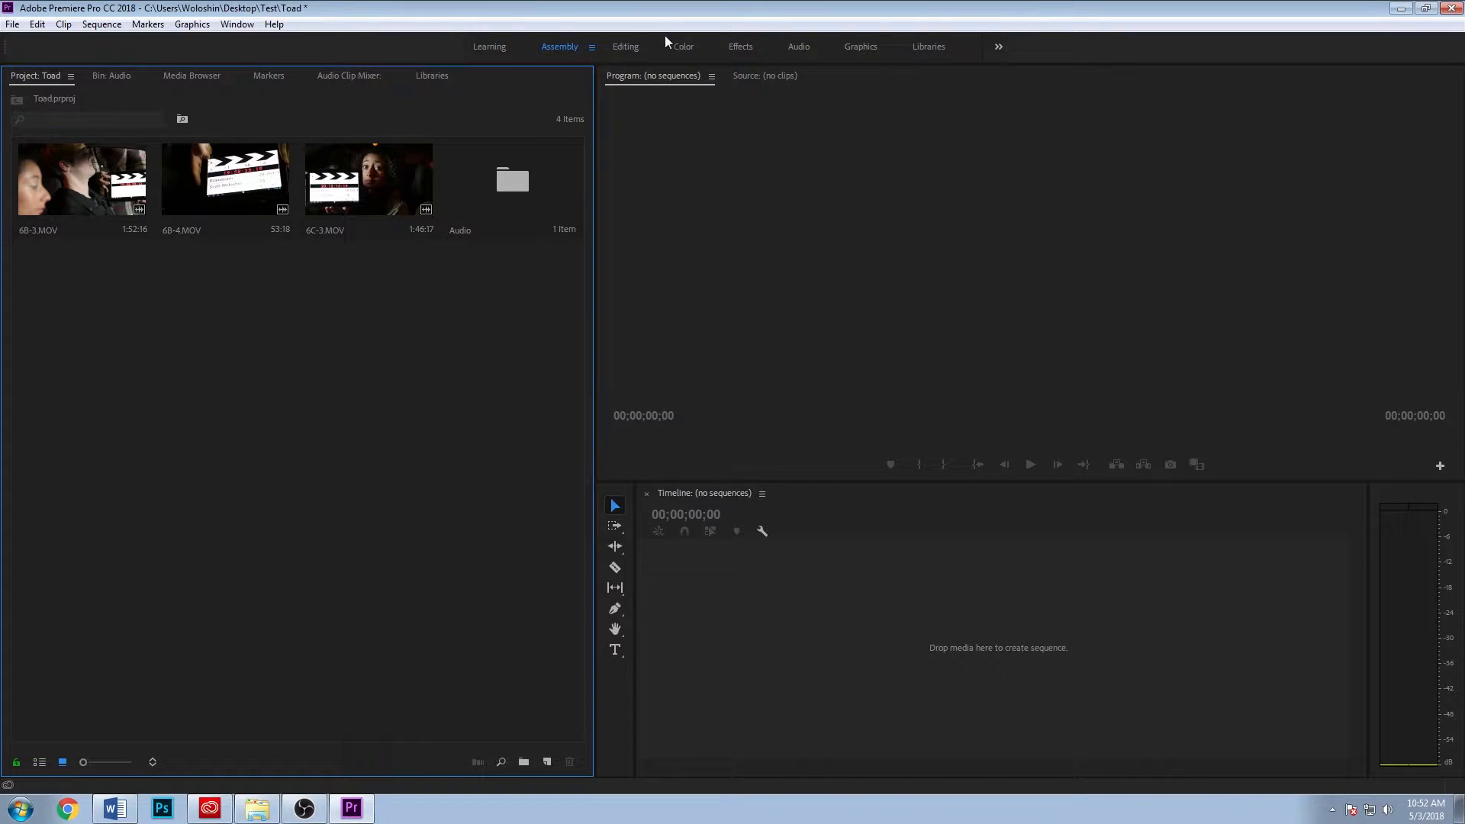
Switch to the Editing workspace and show the Toad project's contents instead of the Audio bin
{"action": "left_click", "coordinate": [622, 48]}
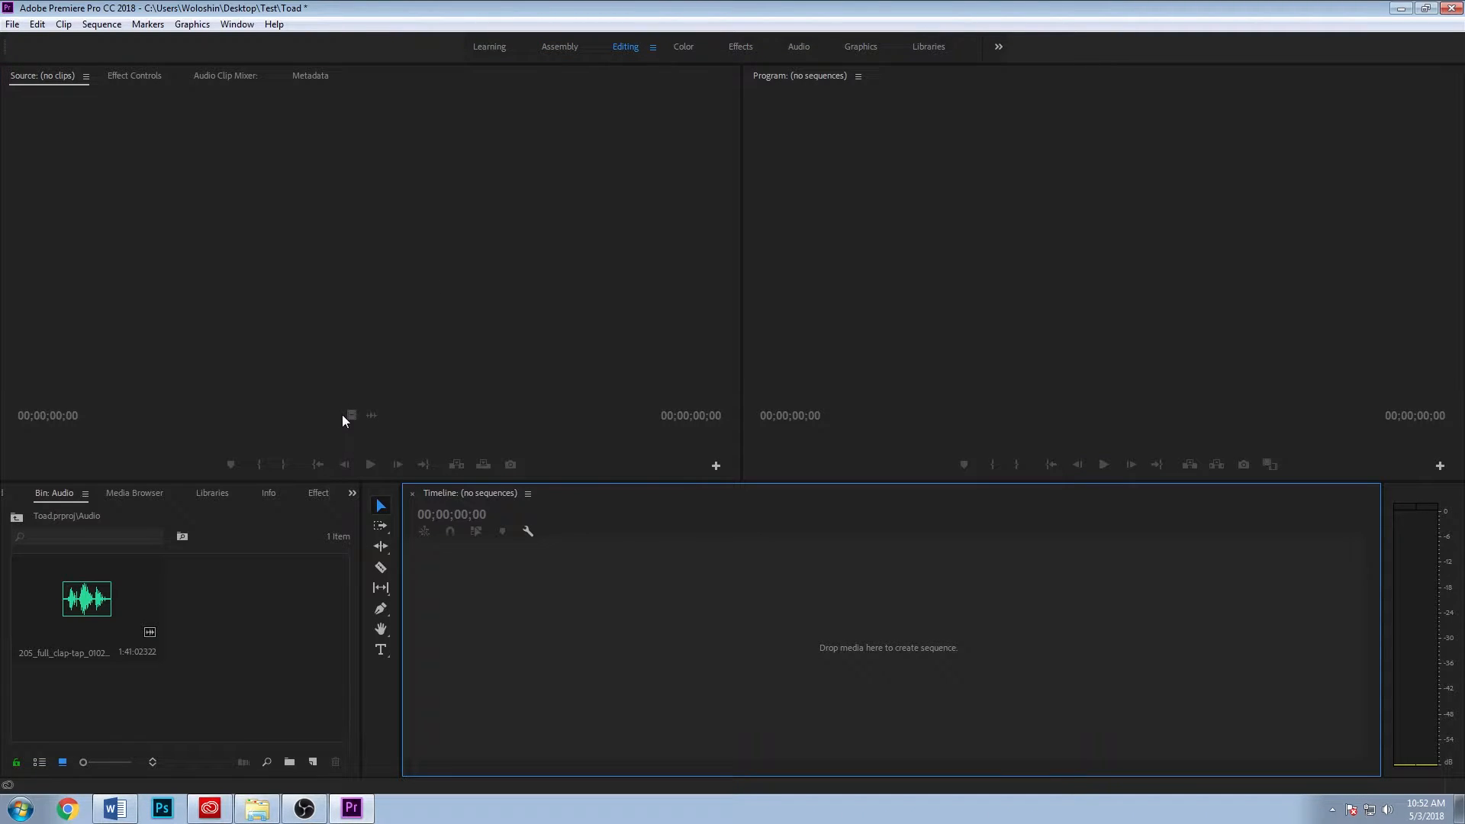
{"action": "left_click", "coordinate": [6, 498]}
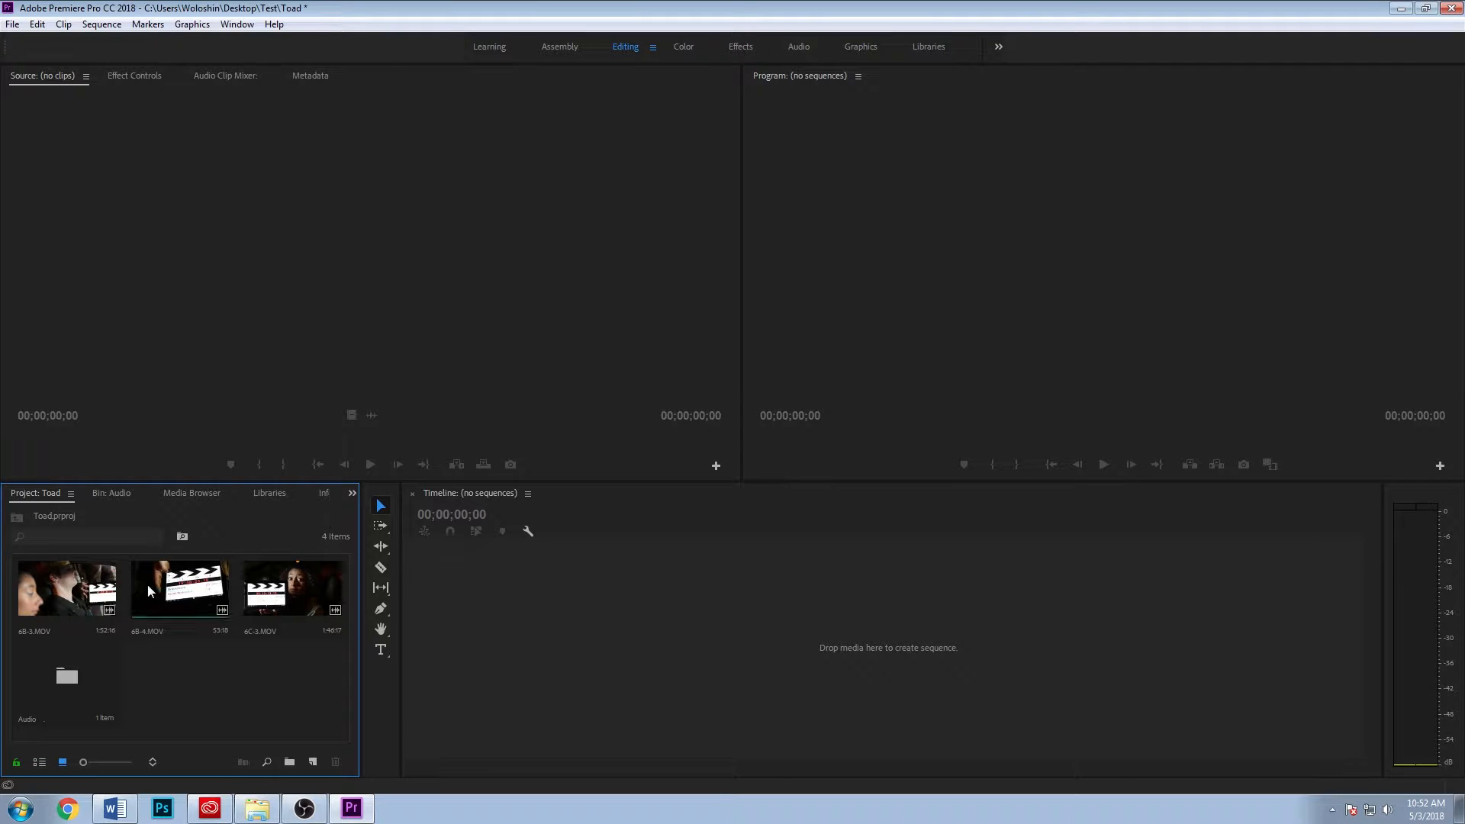
Examine the layout of the Editing workspace: Source monitor, Program monitor, Timeline and project contents
{"action": "left_click", "coordinate": [524, 241]}
{"action": "left_click", "coordinate": [883, 234]}
{"action": "left_click", "coordinate": [611, 228]}
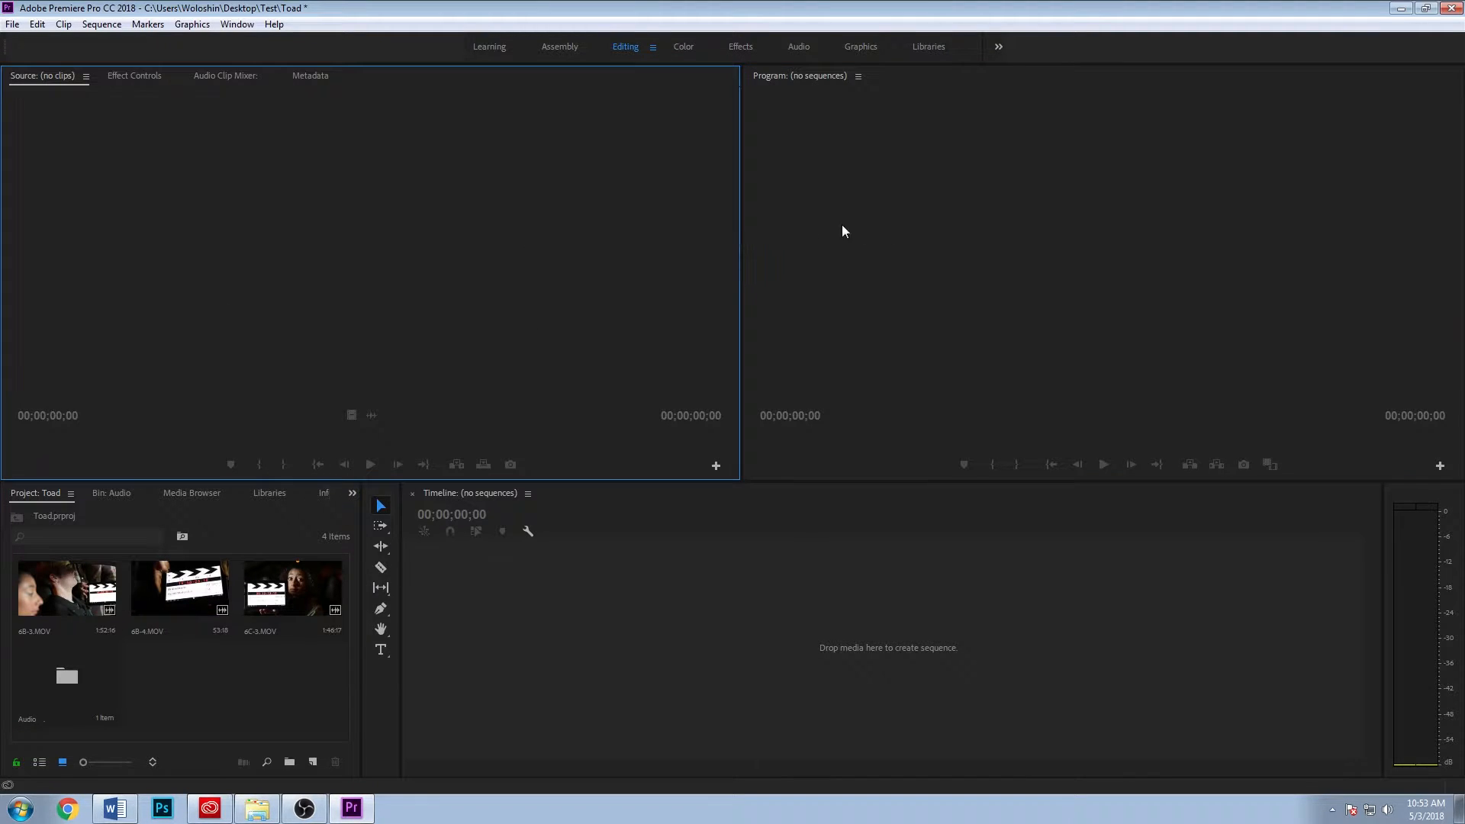
{"action": "left_click", "coordinate": [871, 227]}
{"action": "left_click", "coordinate": [727, 217]}
{"action": "left_click", "coordinate": [921, 235]}
{"action": "left_click", "coordinate": [674, 227]}
{"action": "left_click", "coordinate": [885, 378]}
{"action": "left_click", "coordinate": [833, 653]}
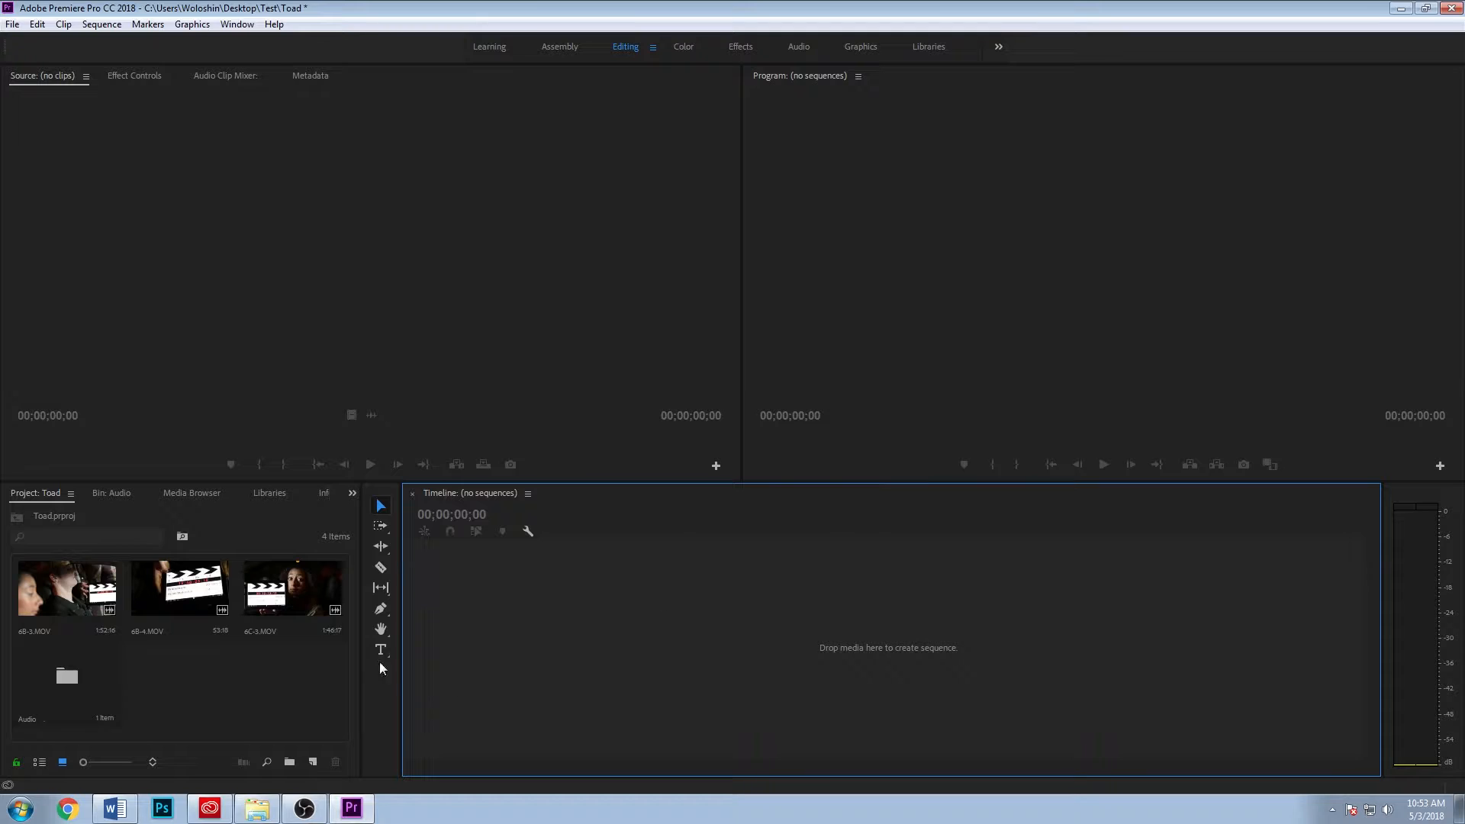
{"action": "left_click", "coordinate": [276, 684]}
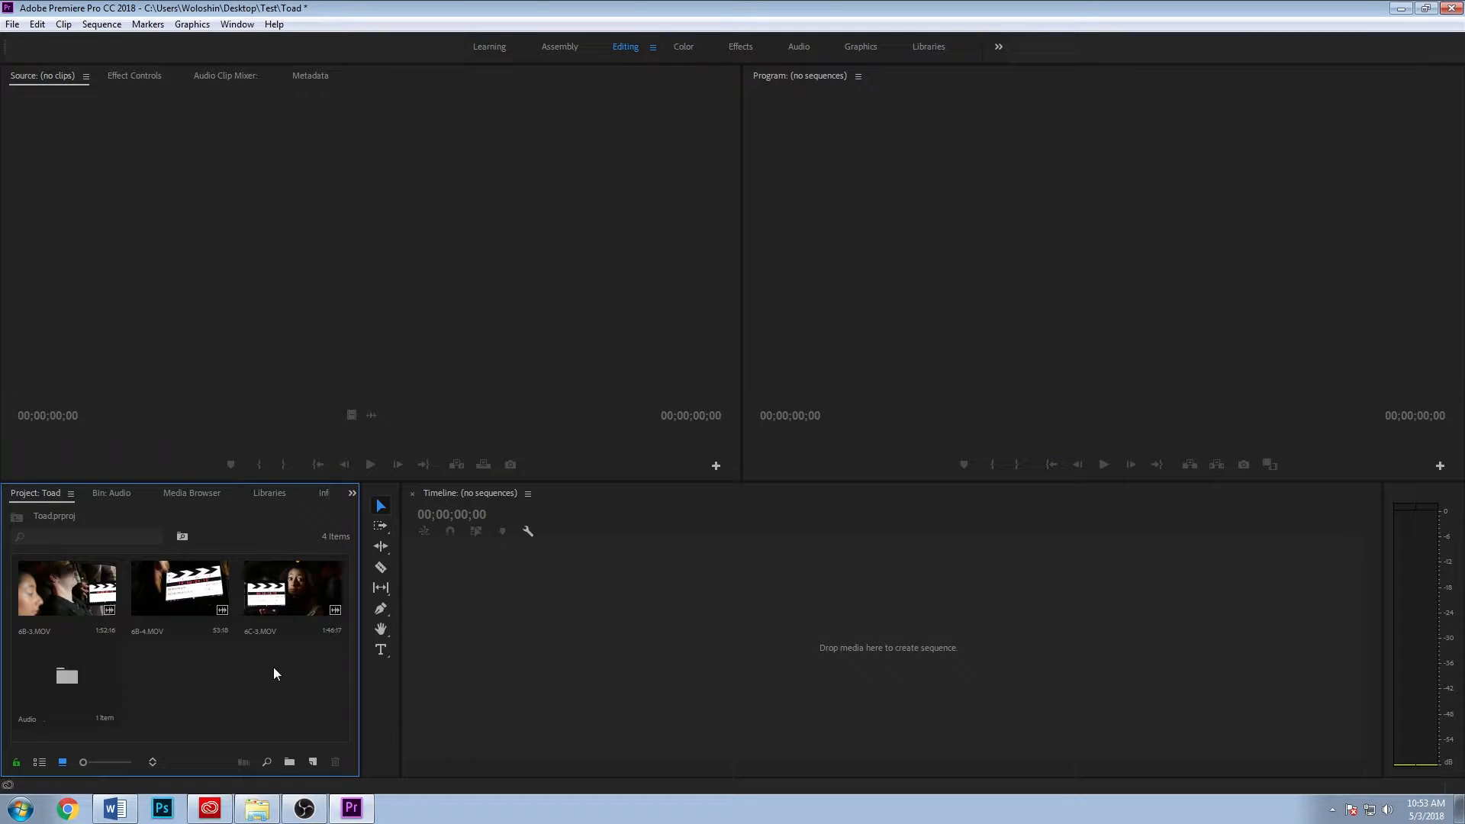
Open 6B-3.MOV in the Source monitor, preview it, and mark an In point at 06:02:50:12
{"action": "double_click", "coordinate": [57, 589]}
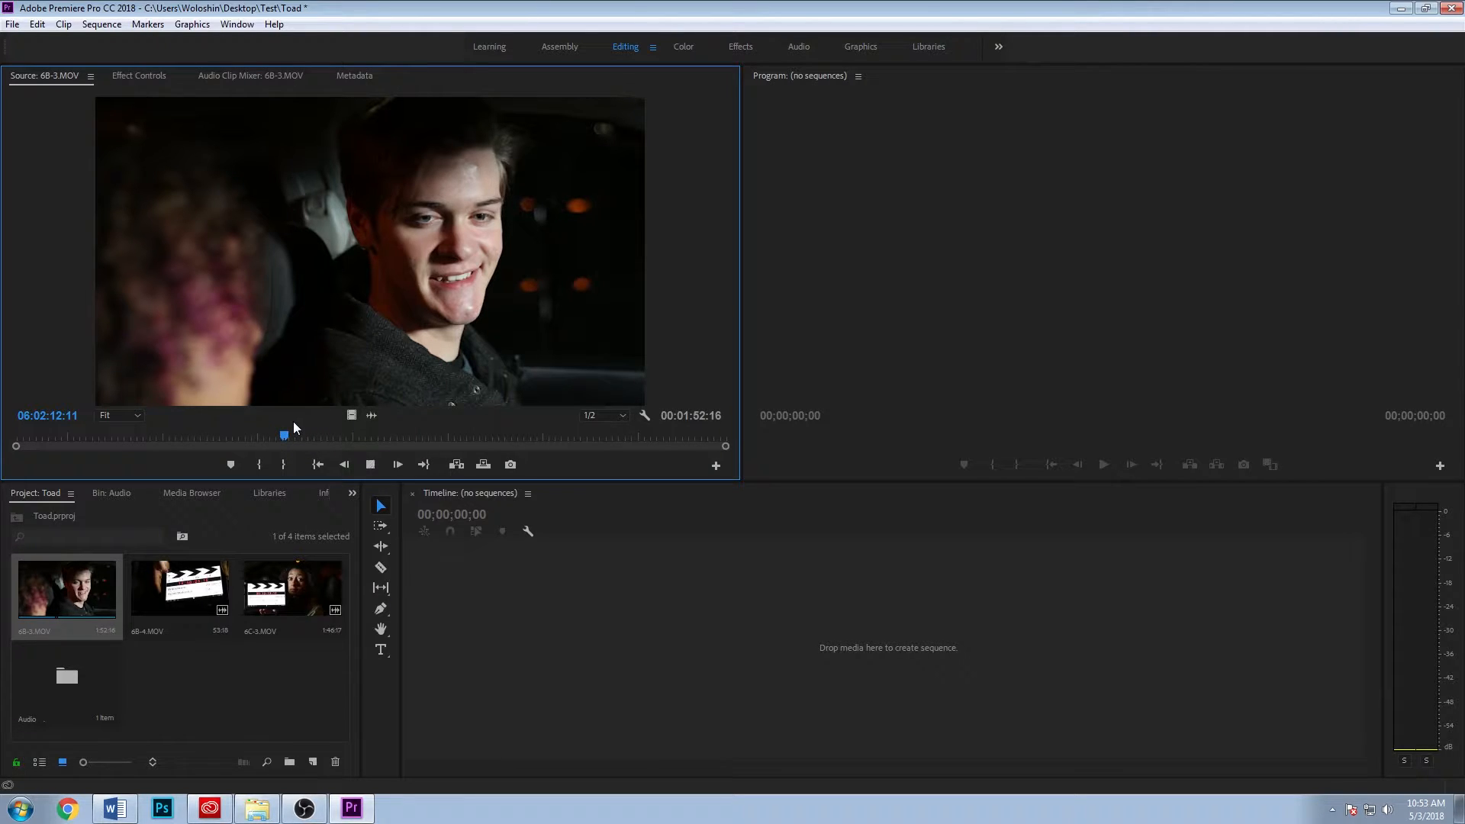
{"action": "key", "text": "space"}
{"action": "key", "text": "space"}
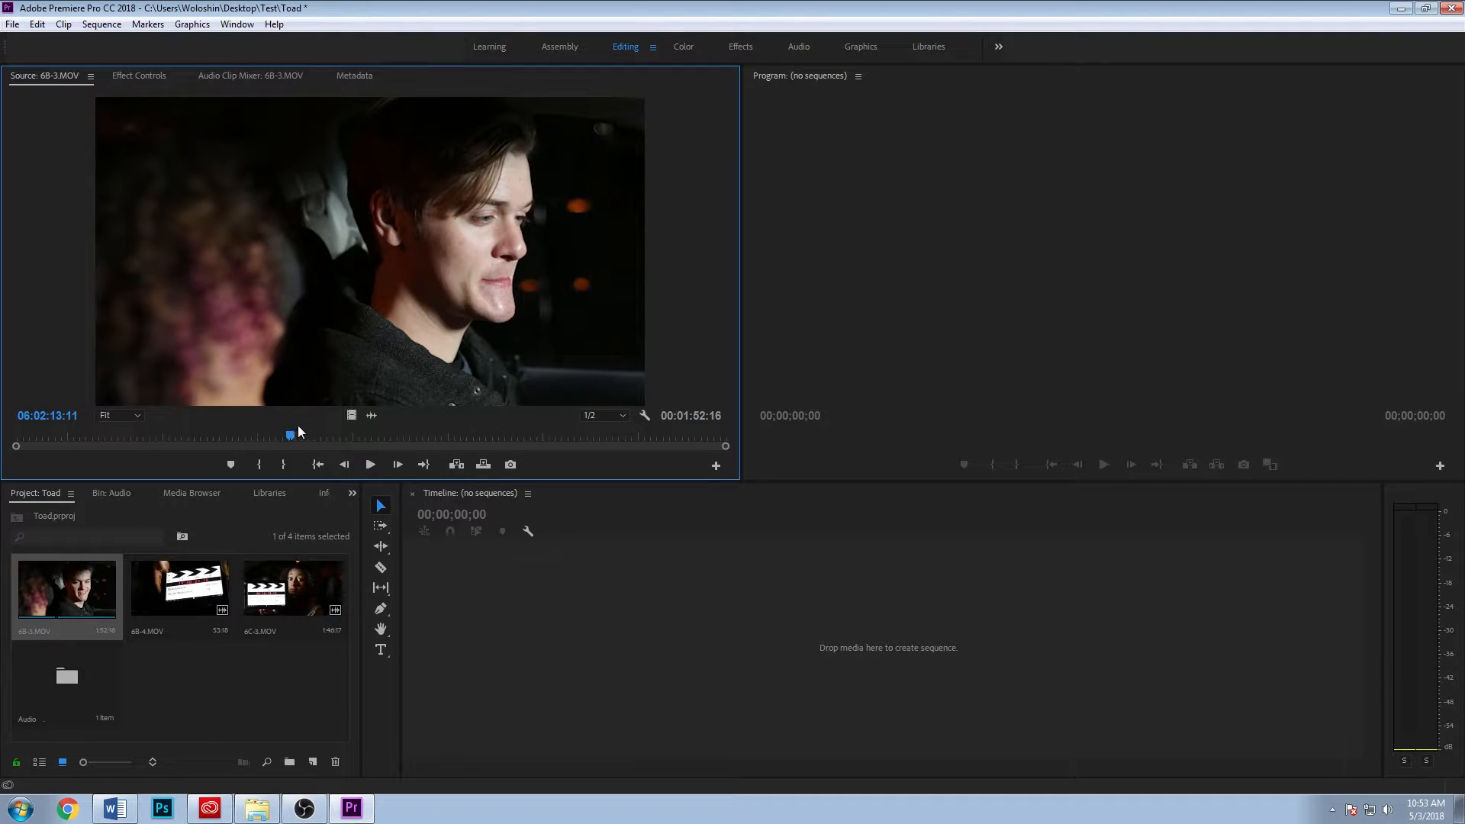
{"action": "left_click_drag", "start_coordinate": [291, 437], "coordinate": [519, 438]}
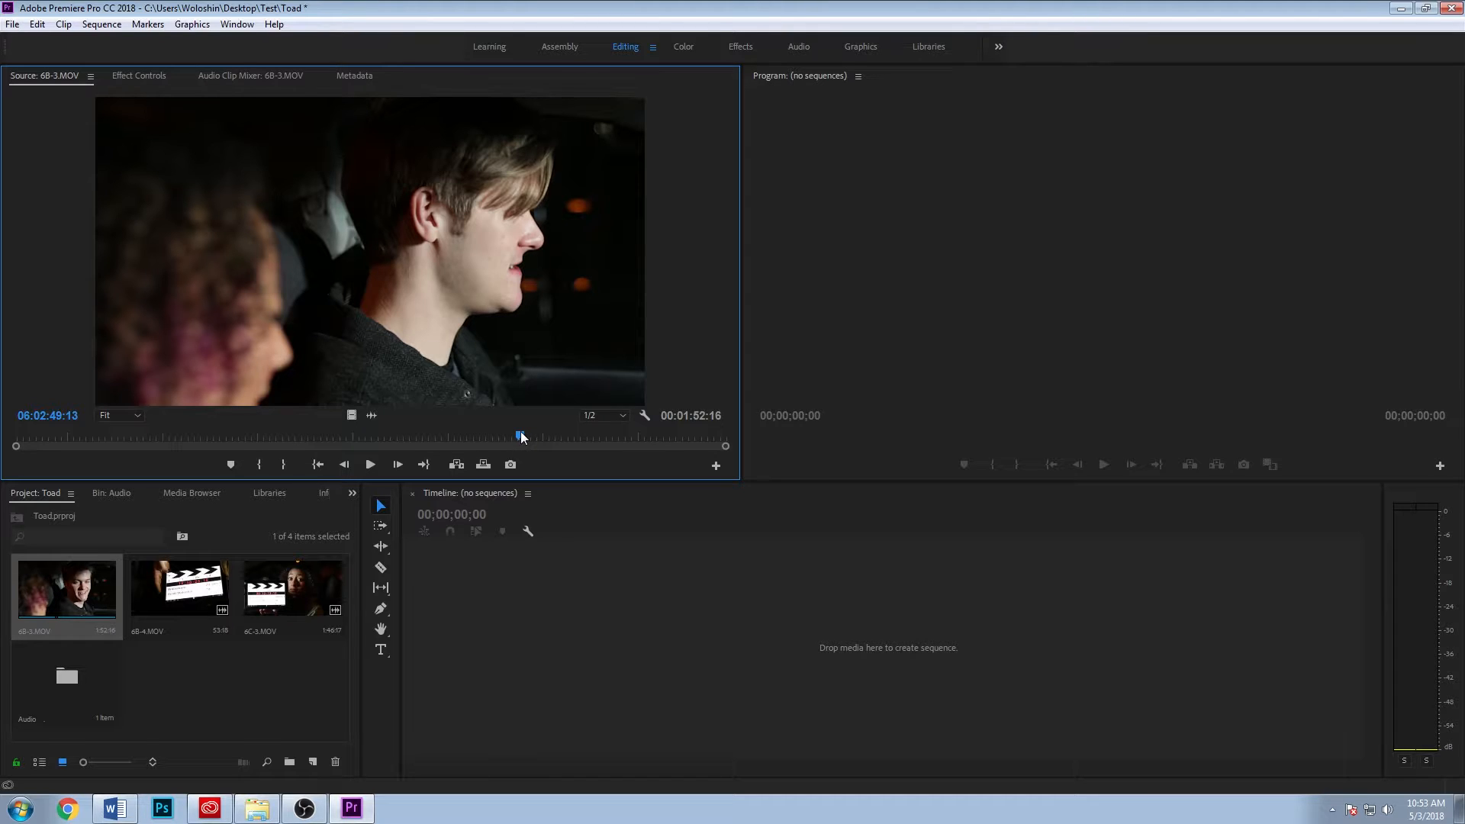
{"action": "mouse_move", "coordinate": [521, 432]}
{"action": "left_mouse_down"}
{"action": "mouse_move", "coordinate": [565, 438]}
{"action": "mouse_move", "coordinate": [527, 440]}
{"action": "left_mouse_up"}
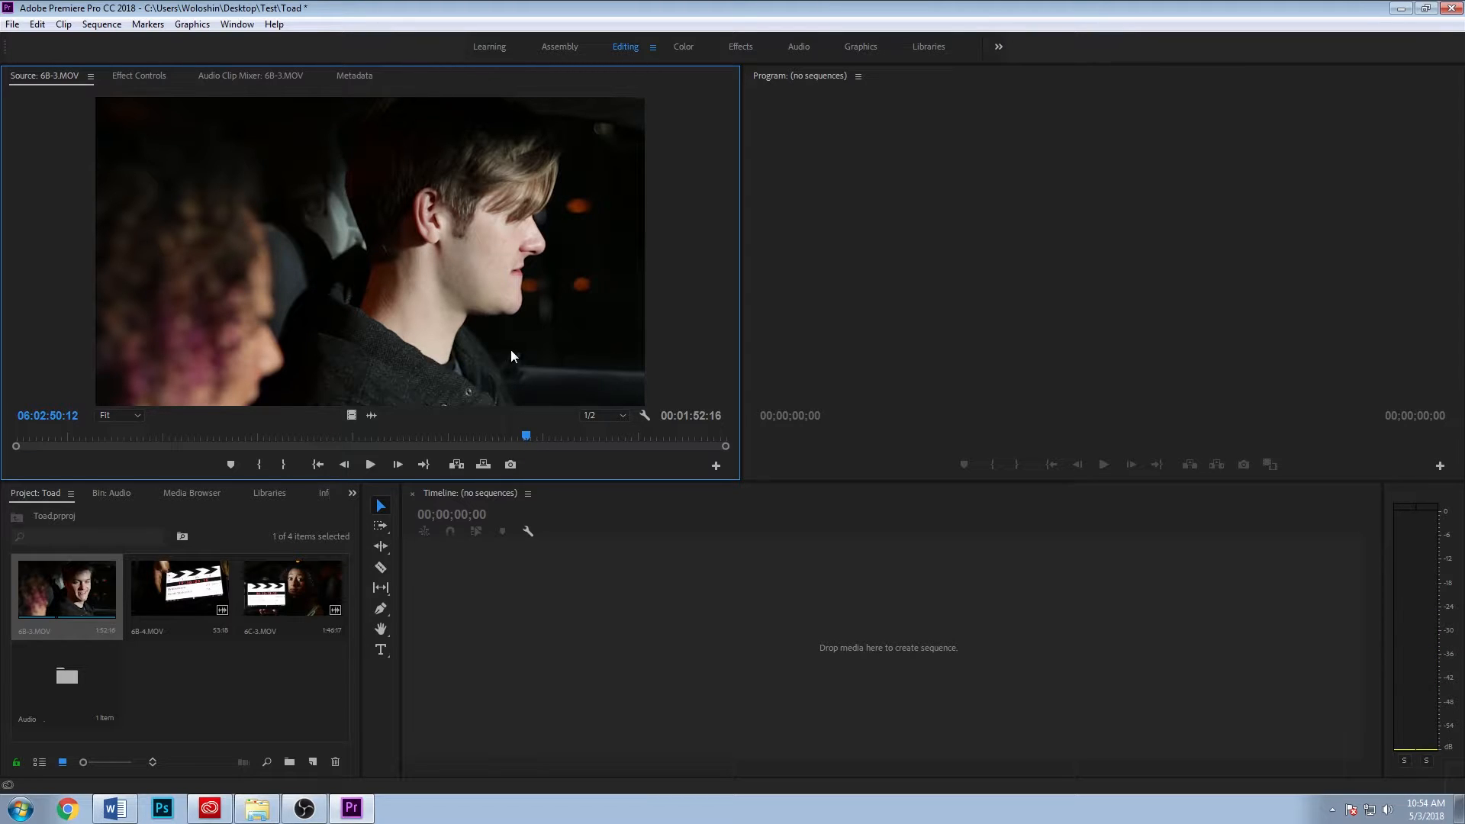
{"action": "key", "text": "i"}
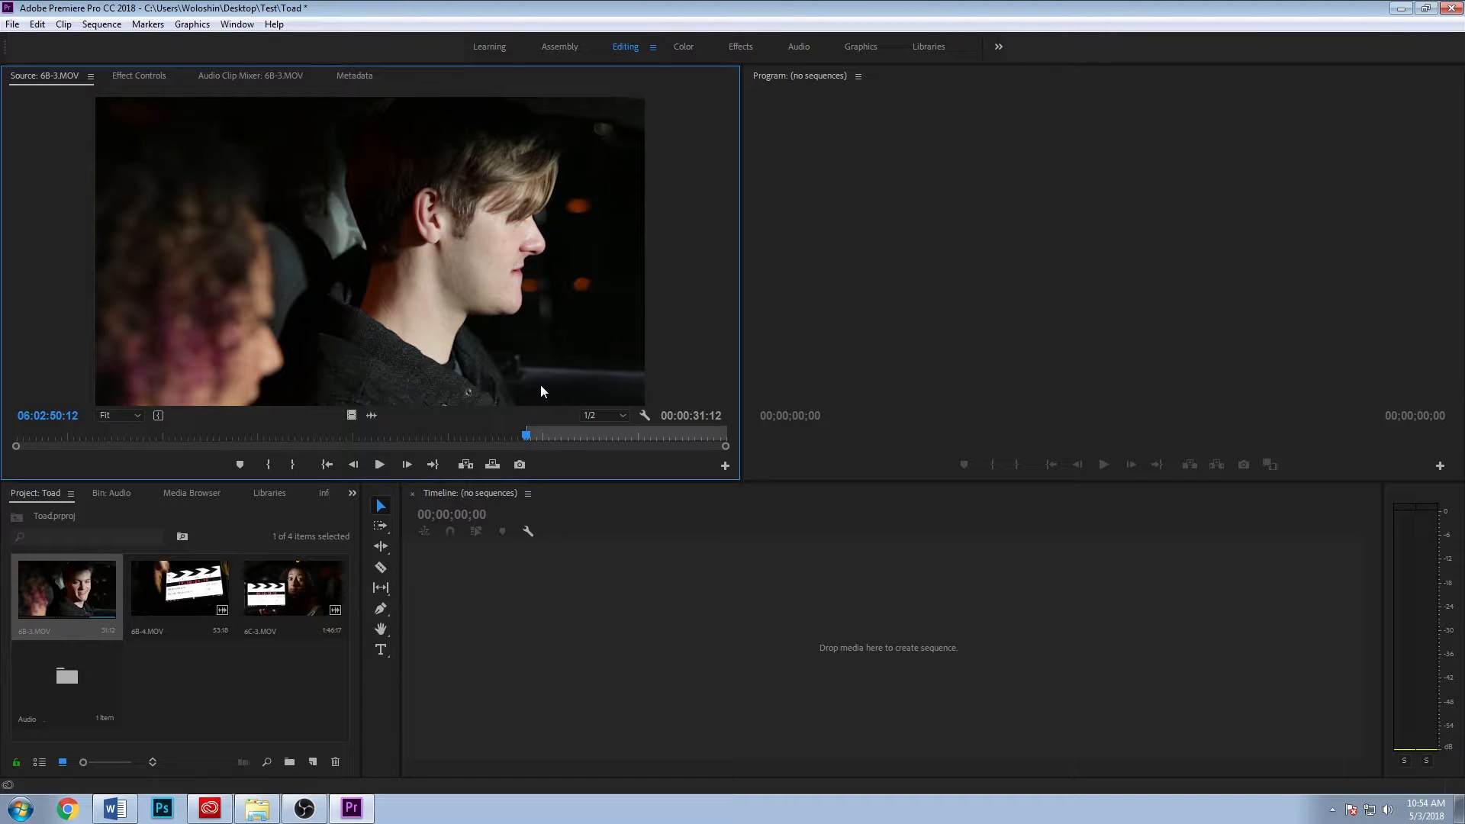
Mark an Out point at 06:02:58:05 in 6B-3.MOV and create a sequence from the marked range in the empty timeline
{"action": "left_click_drag", "start_coordinate": [528, 437], "coordinate": [574, 434]}
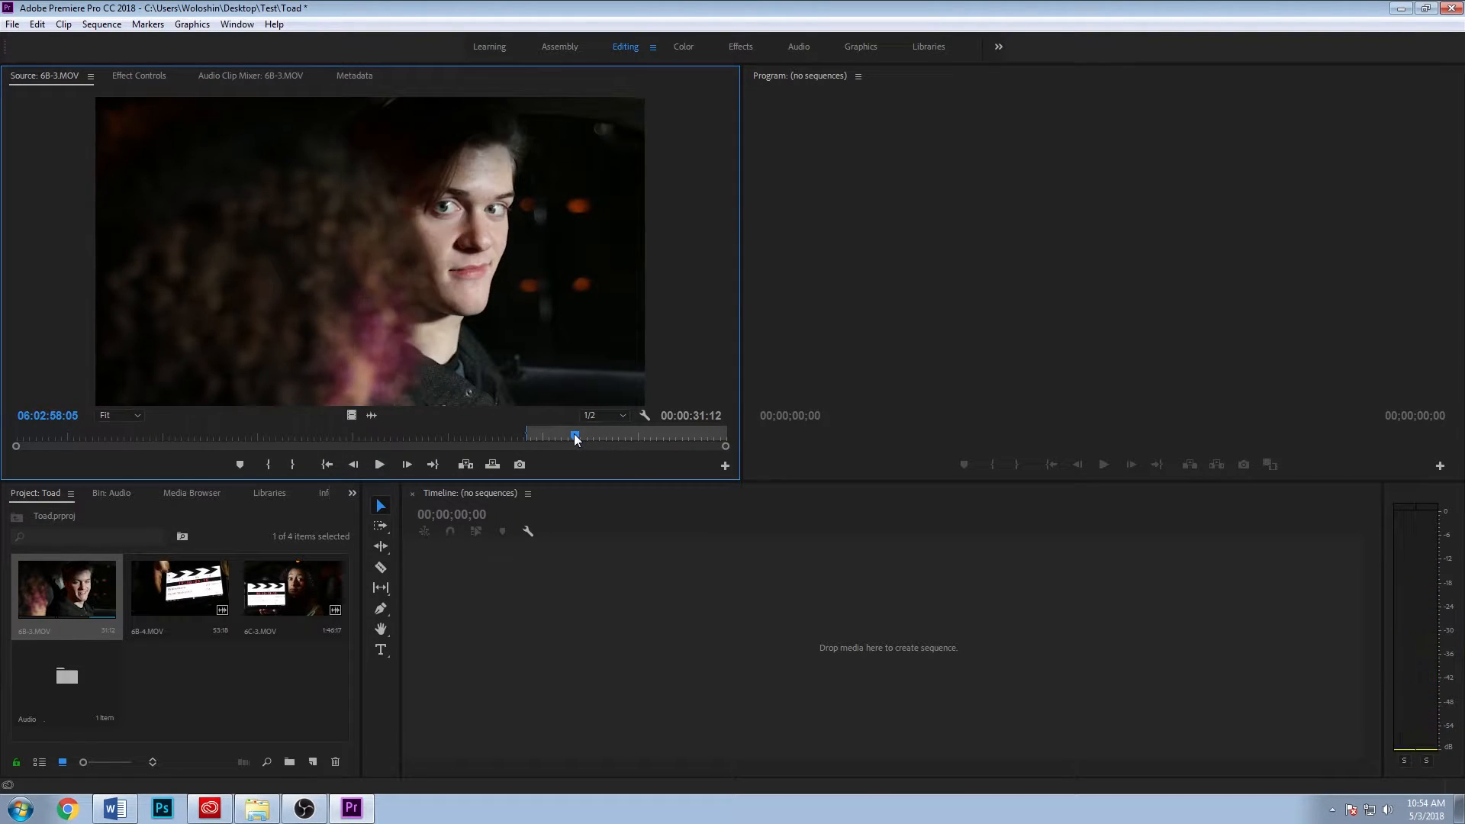
{"action": "key", "text": "o"}
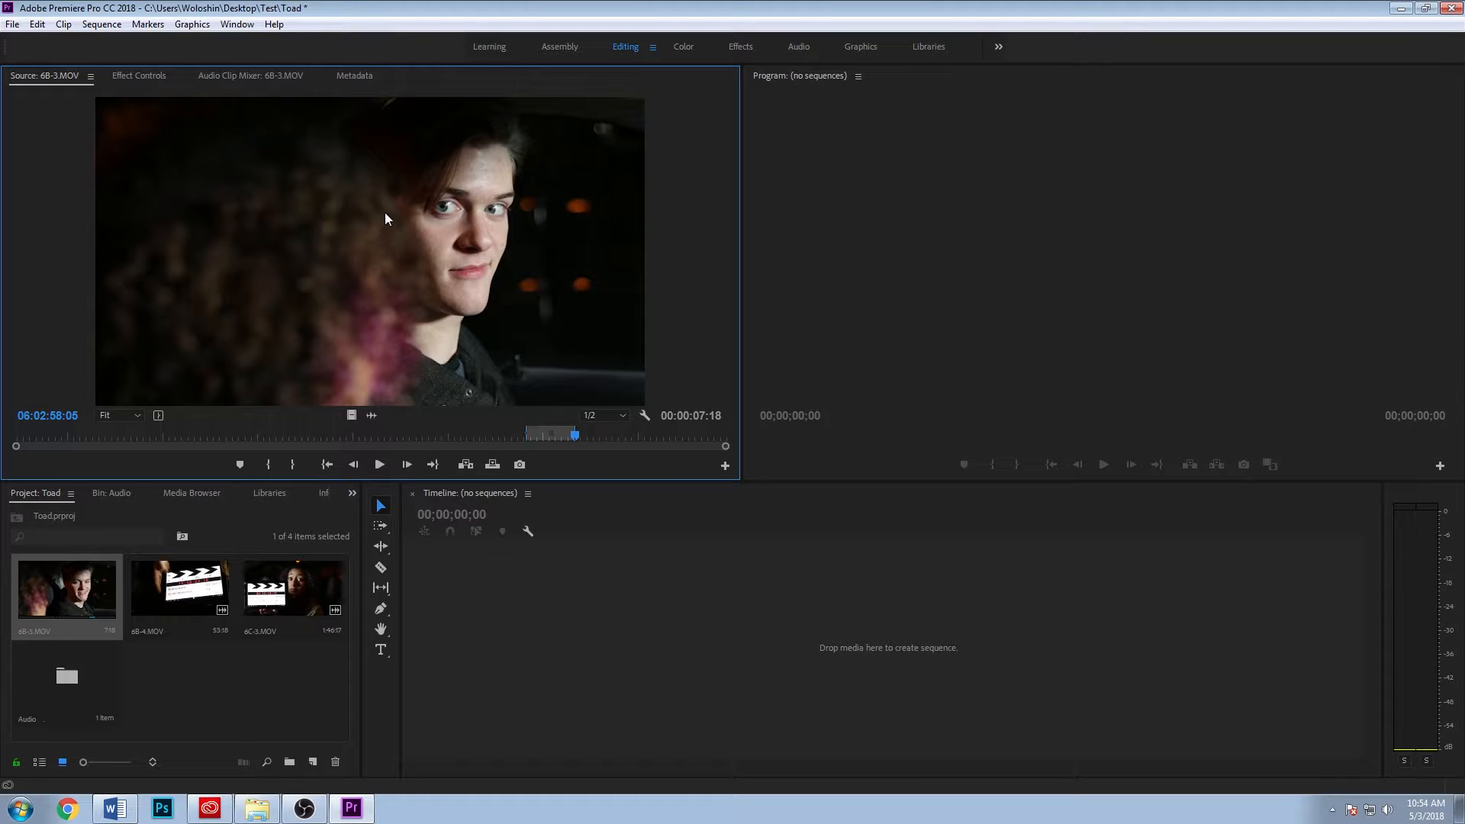
{"action": "left_click_drag", "start_coordinate": [384, 217], "coordinate": [826, 618]}
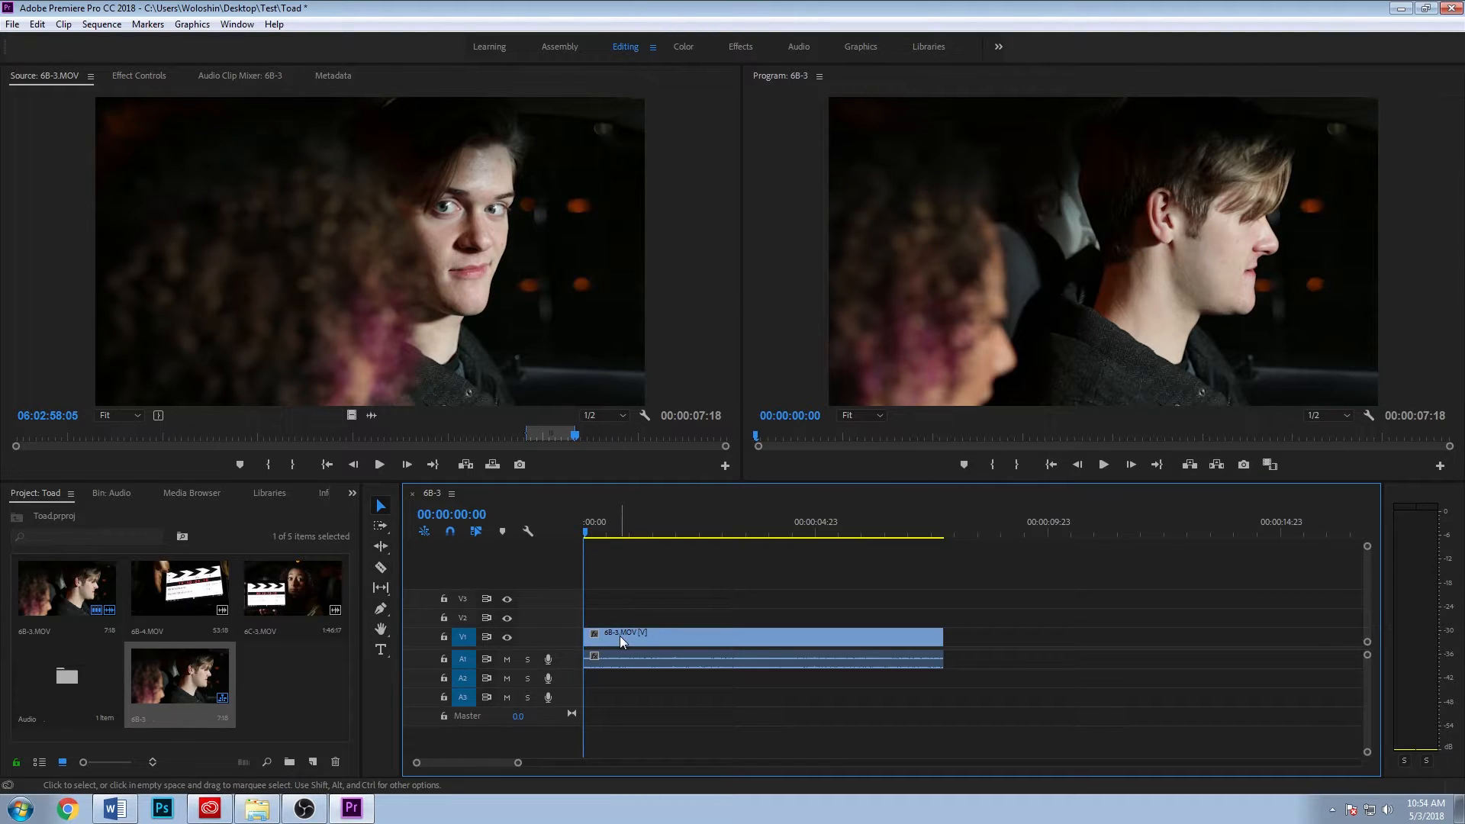
Preview the opening frames of the new sequence in the Program monitor and look over its clip in the timeline
{"action": "left_click", "coordinate": [921, 222]}
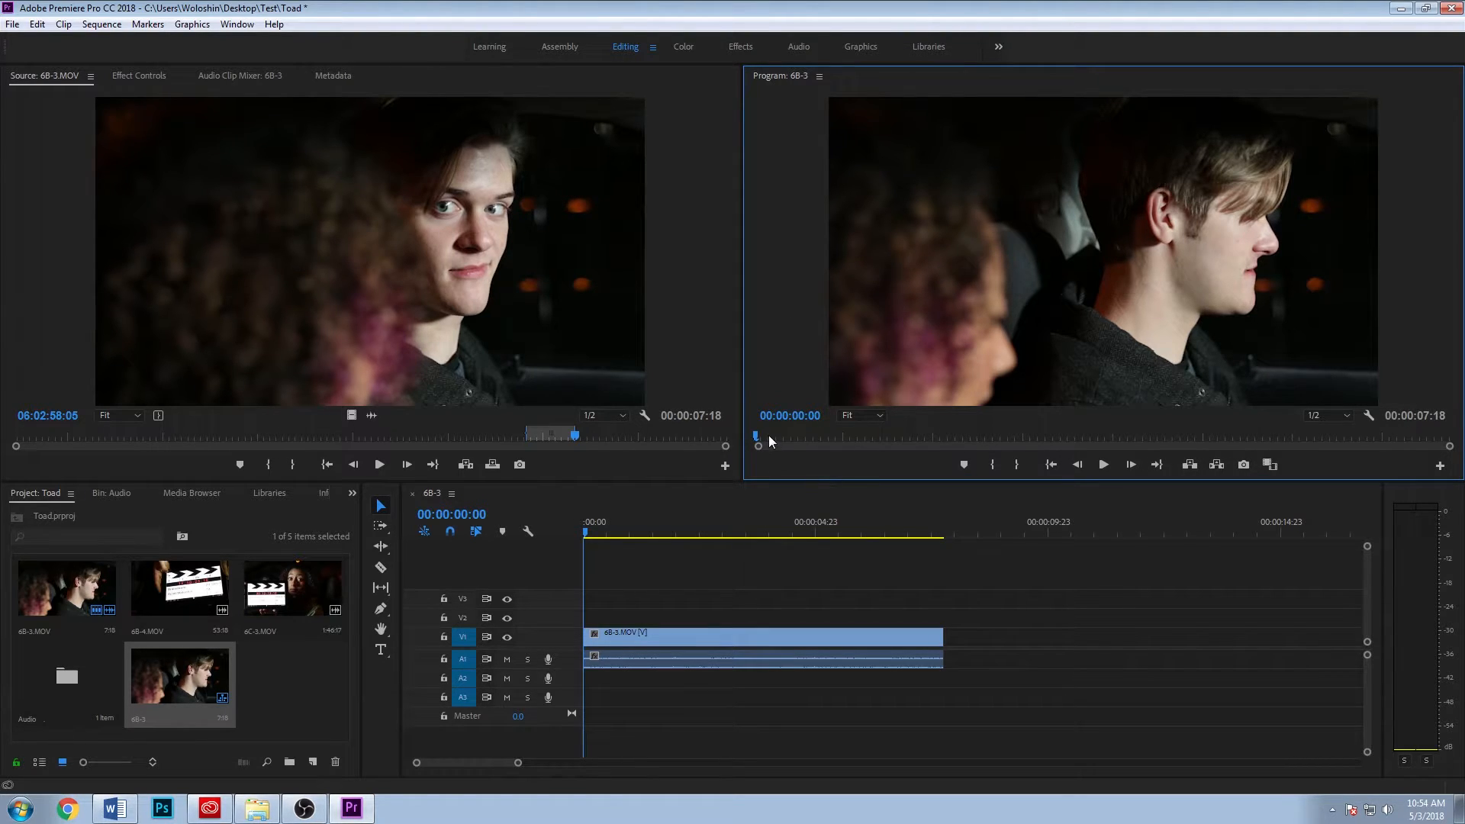
{"action": "mouse_move", "coordinate": [767, 435]}
{"action": "left_mouse_down"}
{"action": "mouse_move", "coordinate": [831, 429]}
{"action": "mouse_move", "coordinate": [784, 432]}
{"action": "left_mouse_up"}
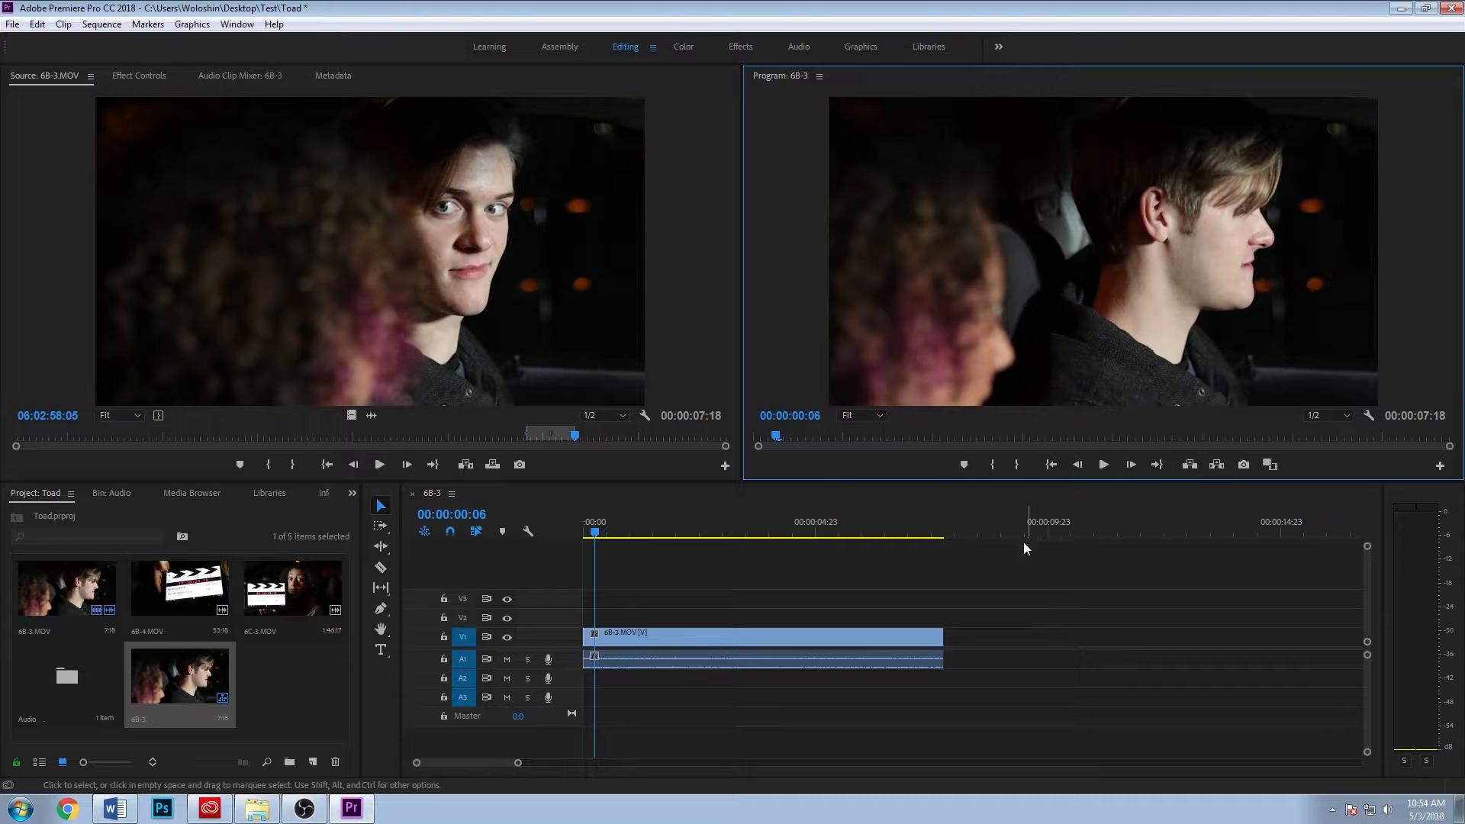
{"action": "left_click", "coordinate": [675, 578]}
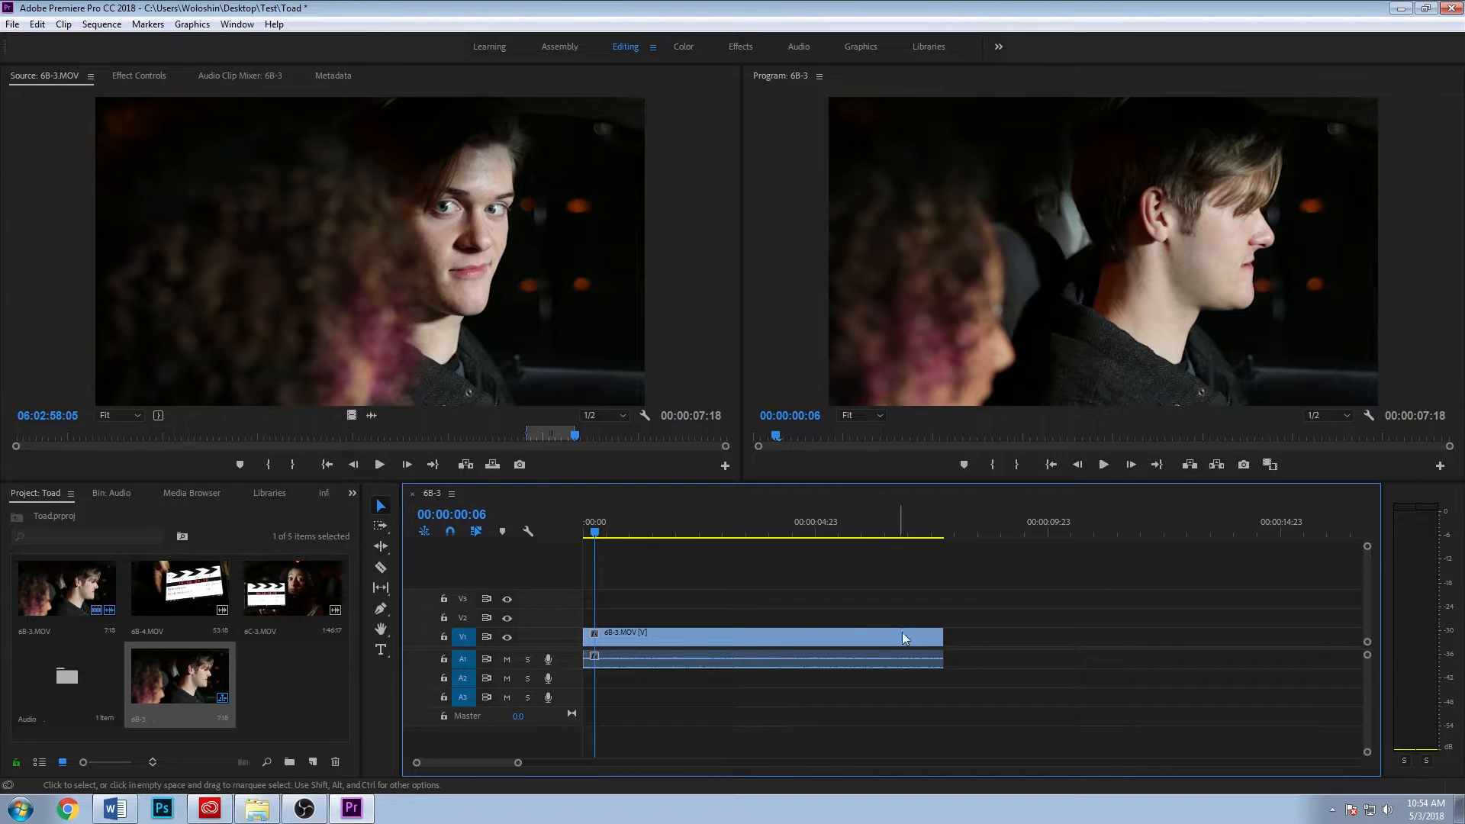
{"action": "left_click_drag", "start_coordinate": [1113, 696], "coordinate": [694, 574]}
{"action": "left_click", "coordinate": [694, 588]}
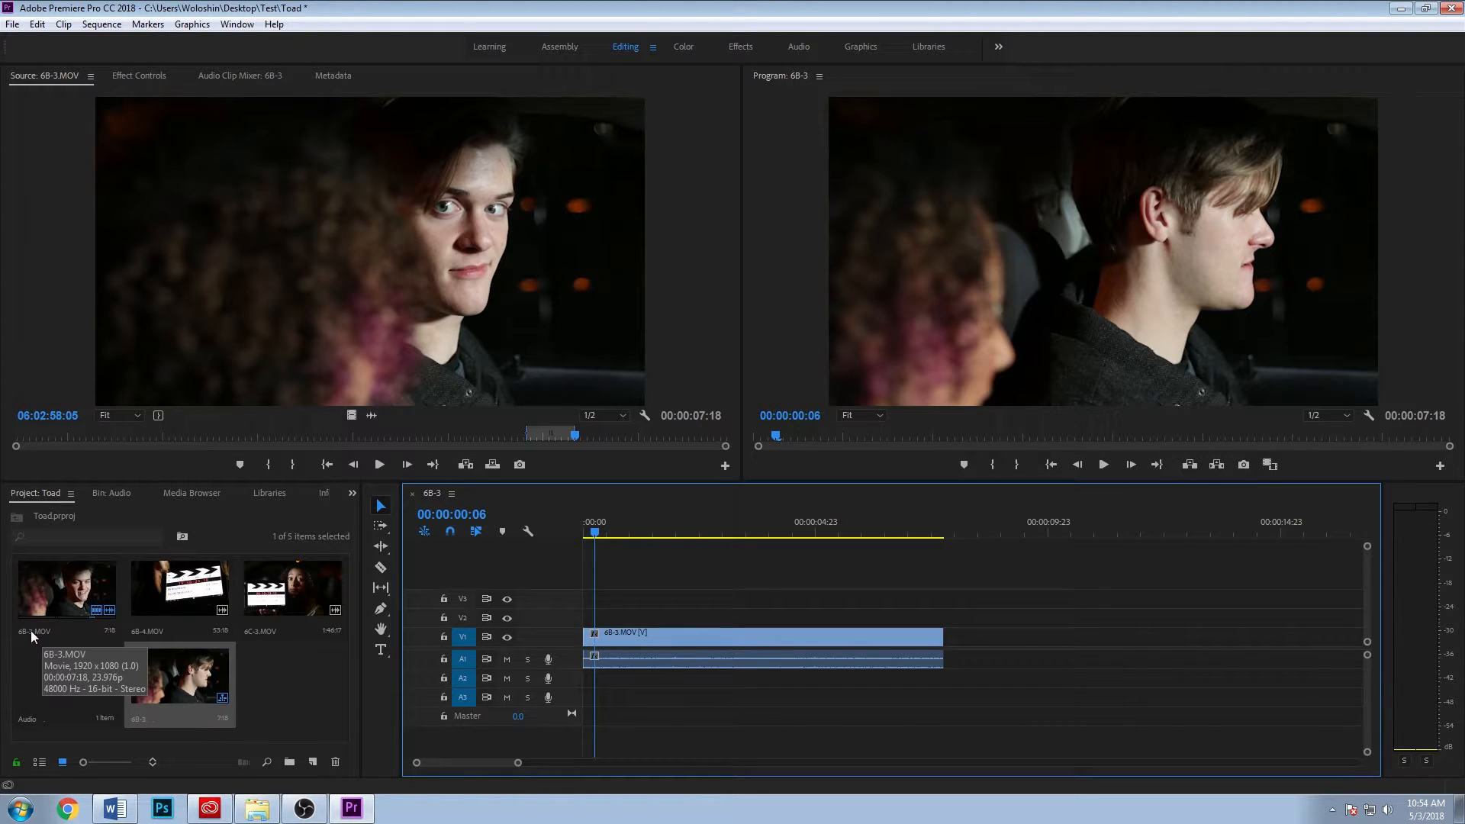
Rename the new 6B-3 sequence in the project as Toad
{"action": "left_click", "coordinate": [142, 721]}
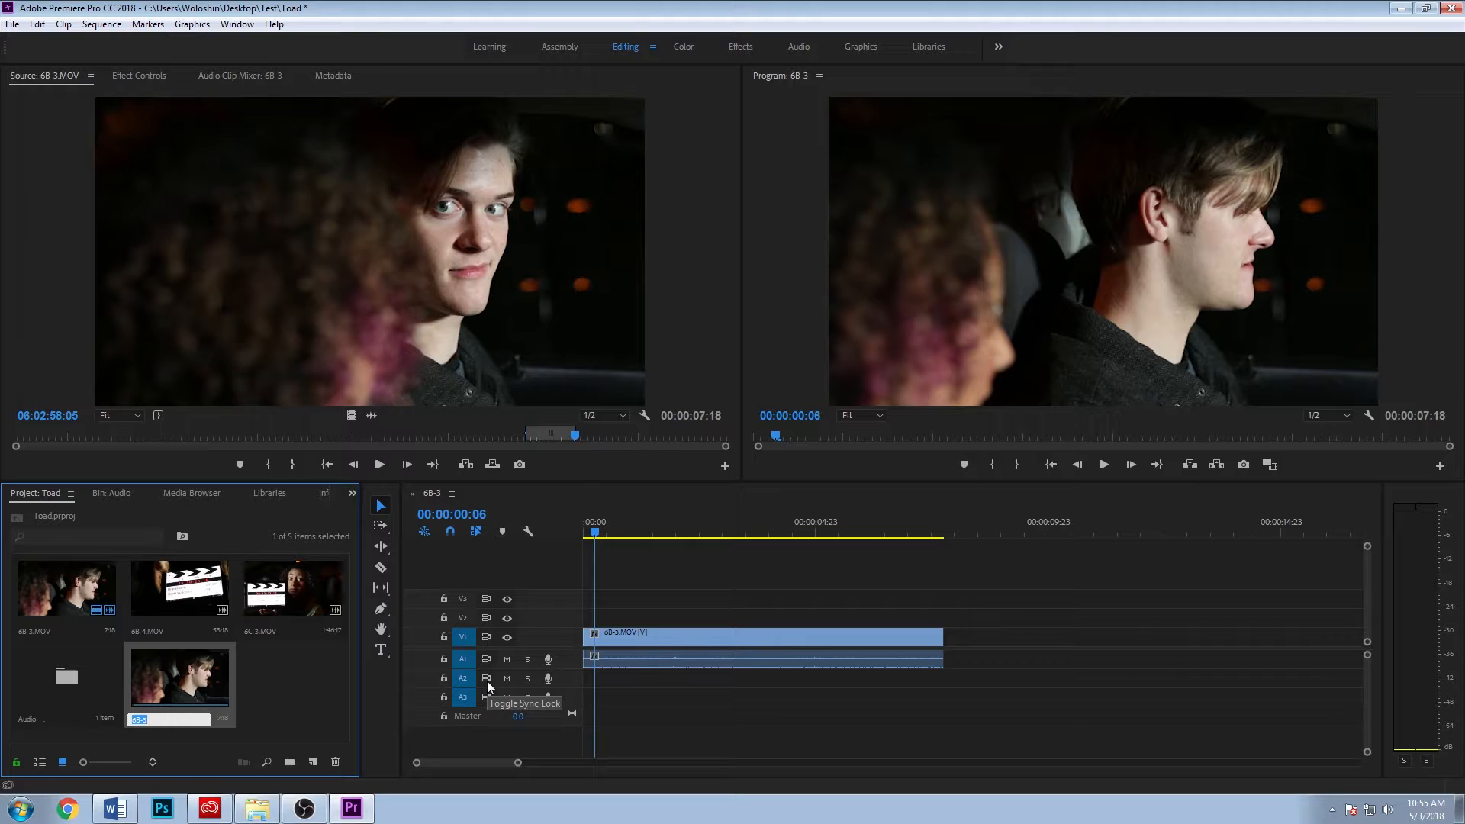
{"action": "type", "text": "Toad"}
{"action": "key", "text": "Return"}
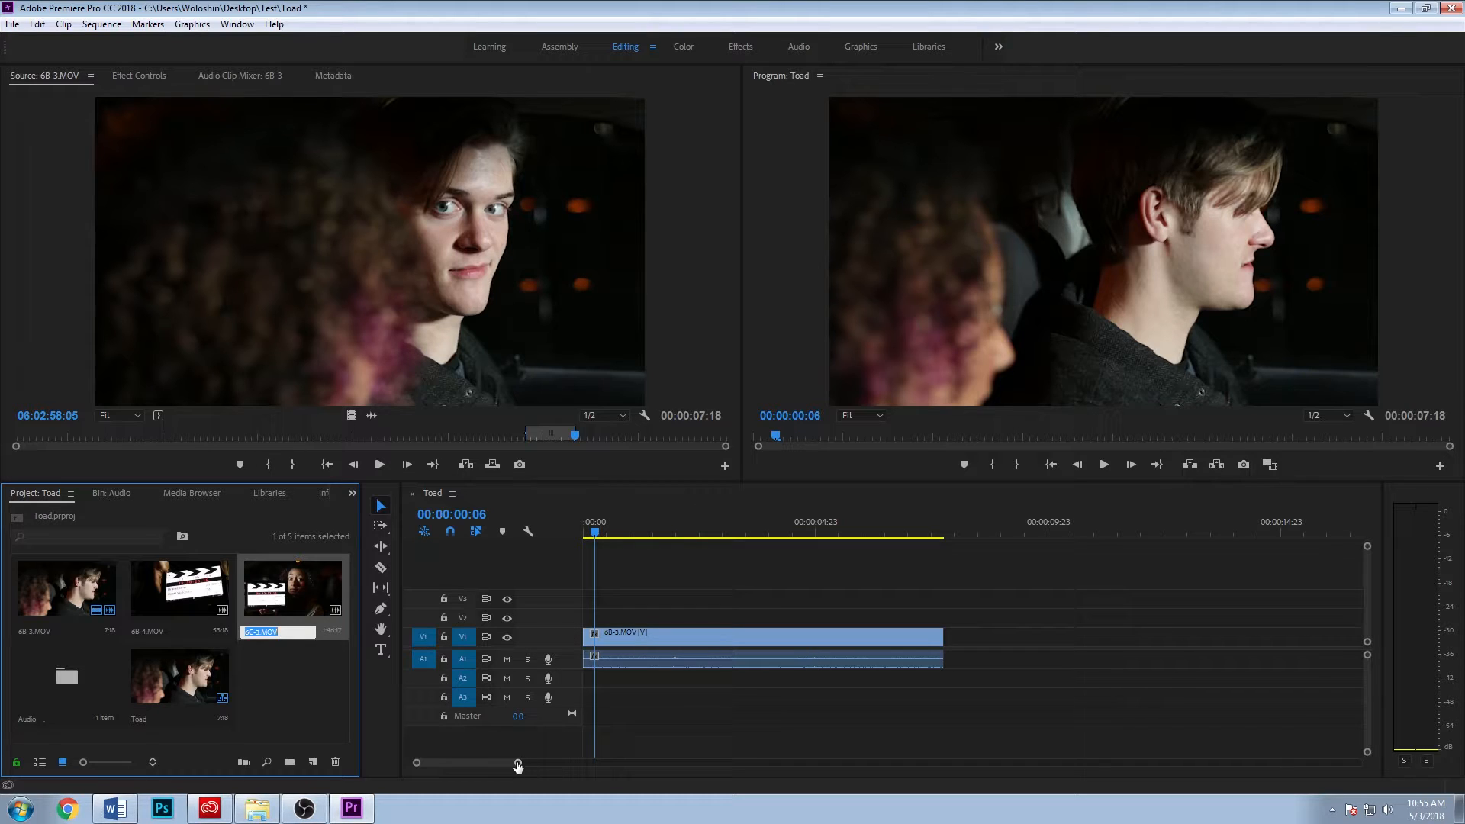
Expand the Video 1 and Audio 1 tracks in the Toad sequence and mute Audio 1
{"action": "mouse_move", "coordinate": [518, 765]}
{"action": "left_mouse_down"}
{"action": "mouse_move", "coordinate": [501, 765]}
{"action": "mouse_move", "coordinate": [532, 772]}
{"action": "left_mouse_up"}
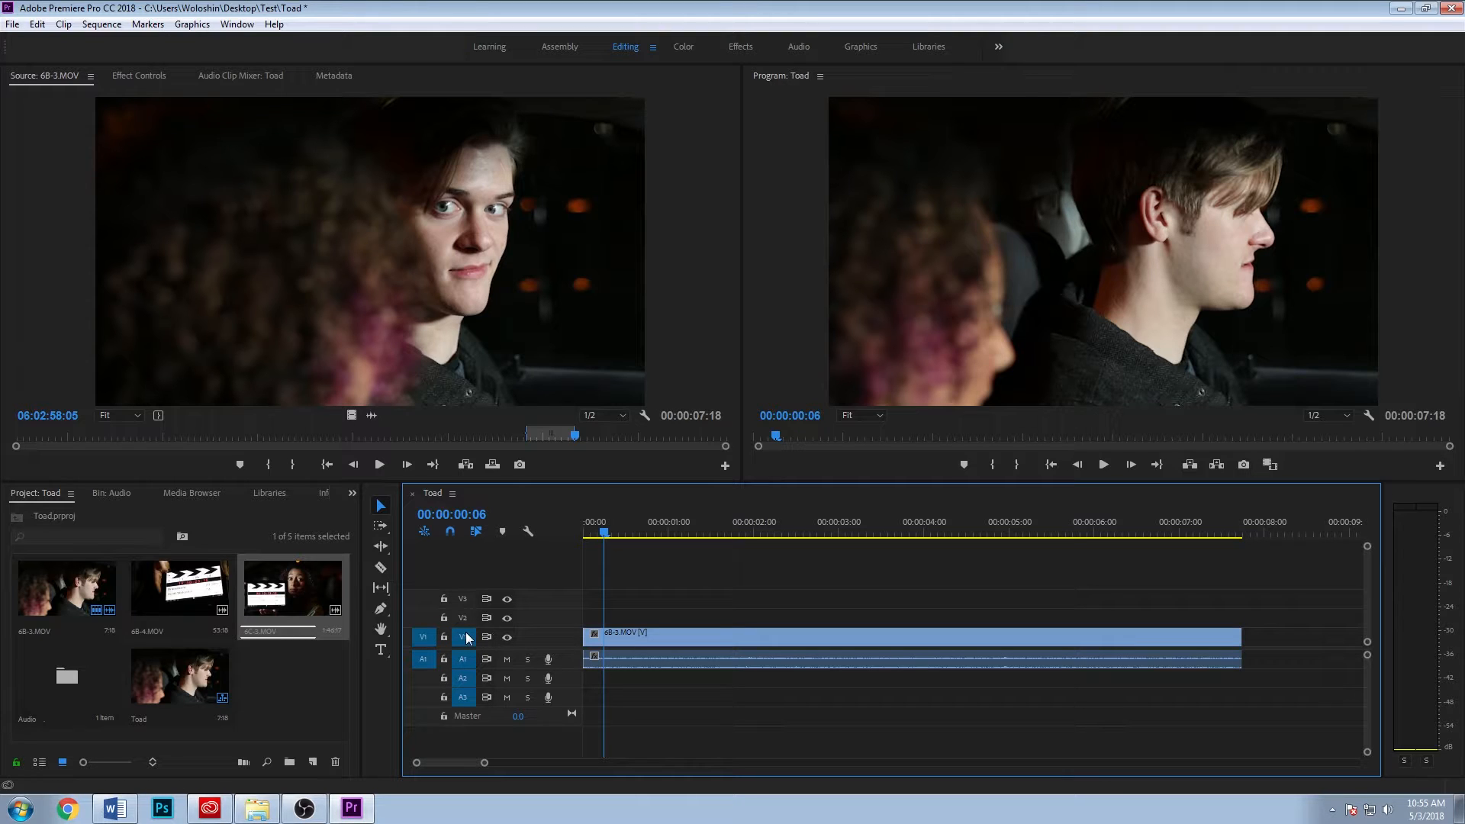
{"action": "double_click", "coordinate": [556, 641]}
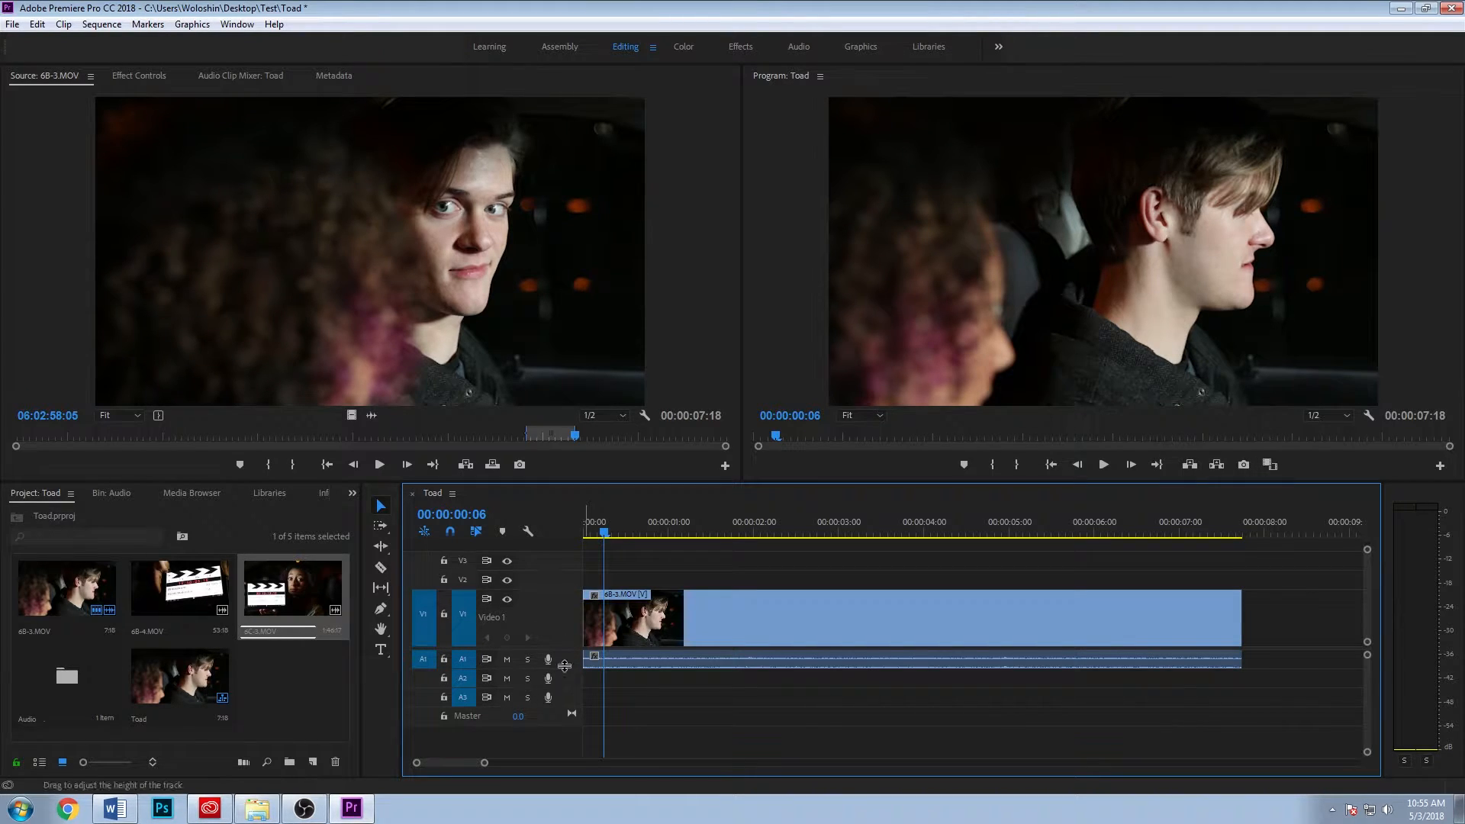
{"action": "double_click", "coordinate": [566, 662]}
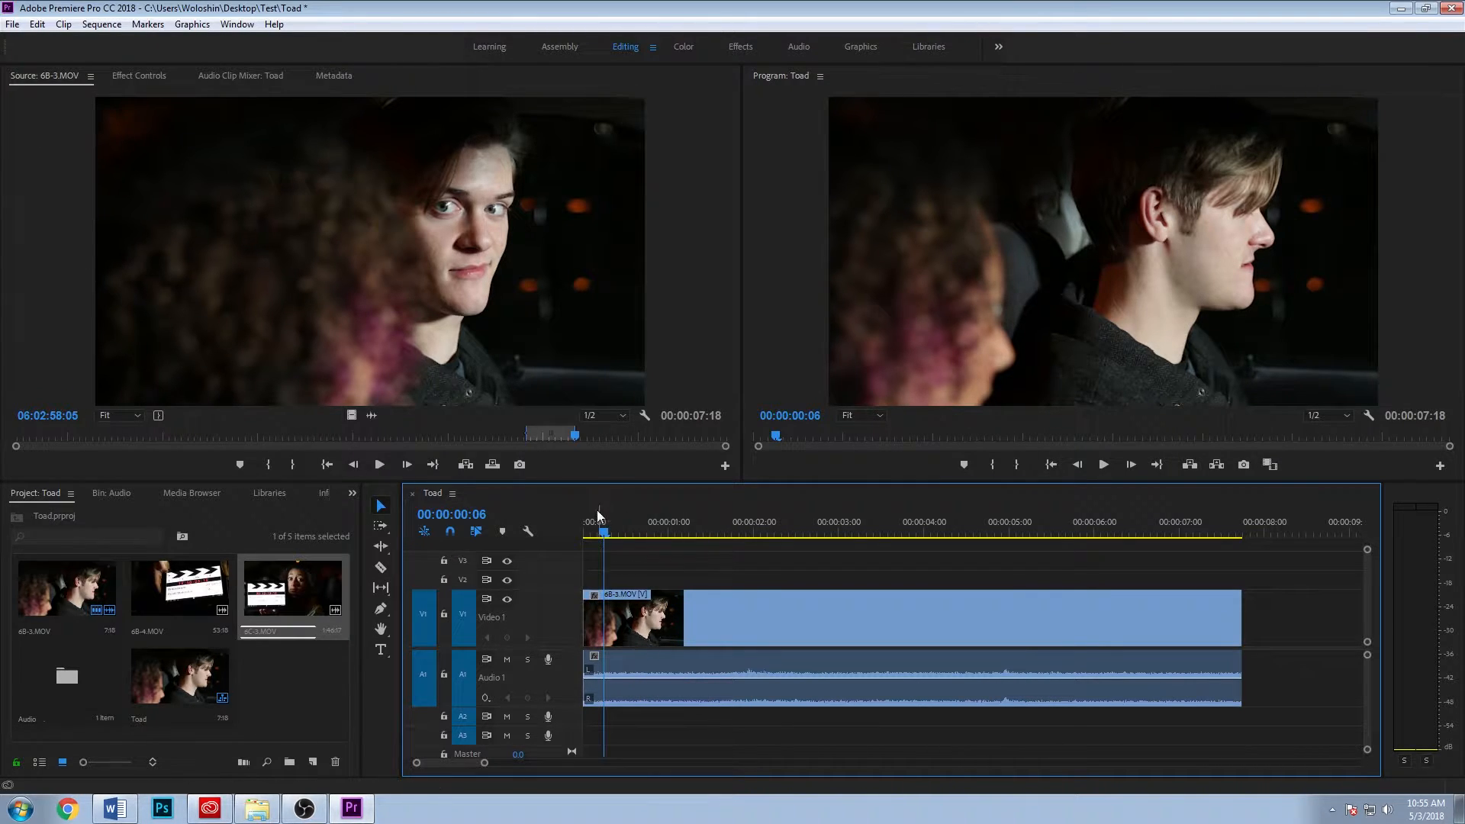
{"action": "left_click_drag", "start_coordinate": [602, 525], "coordinate": [785, 519]}
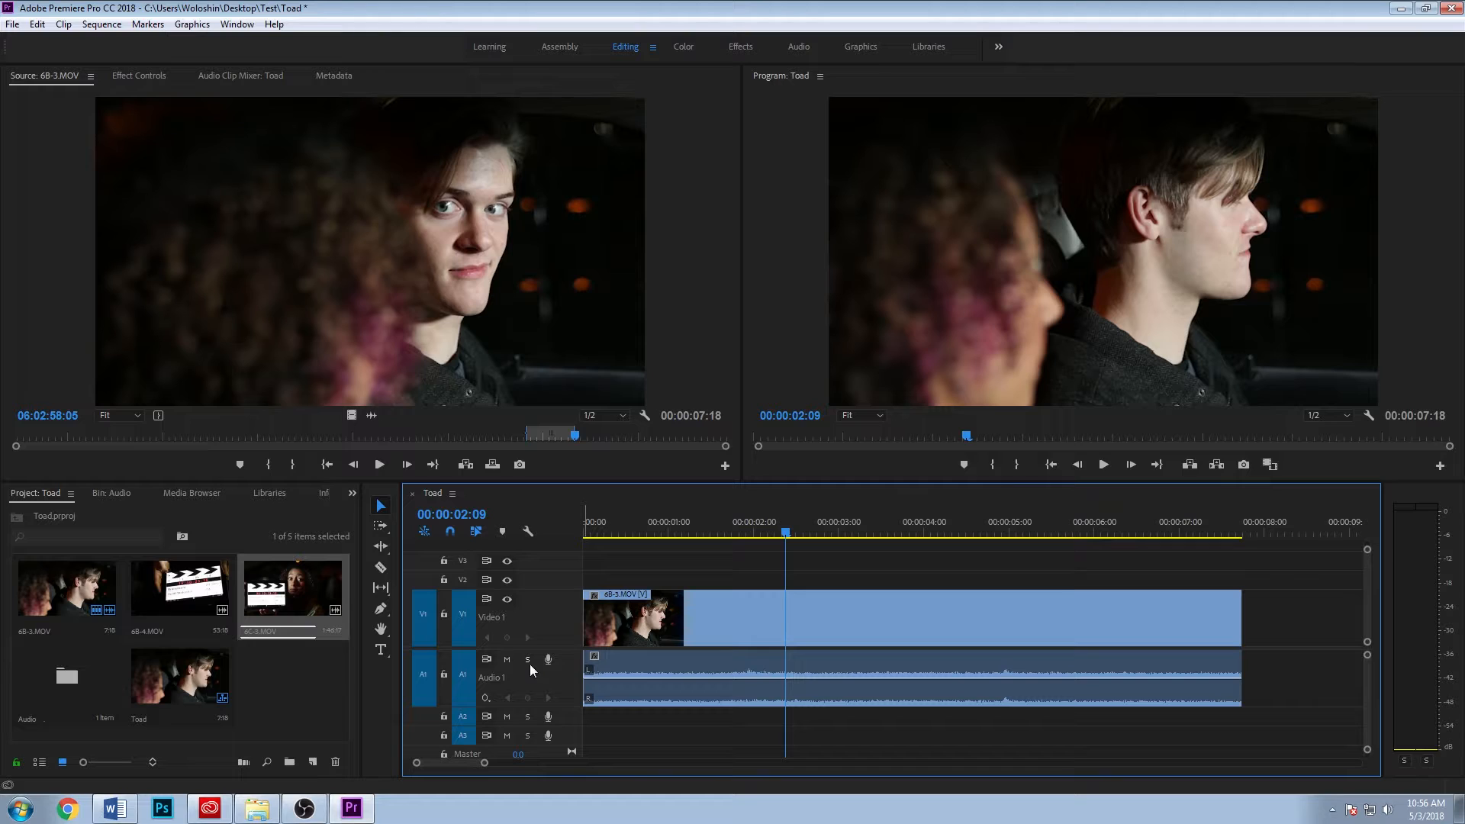
{"action": "left_click", "coordinate": [508, 658]}
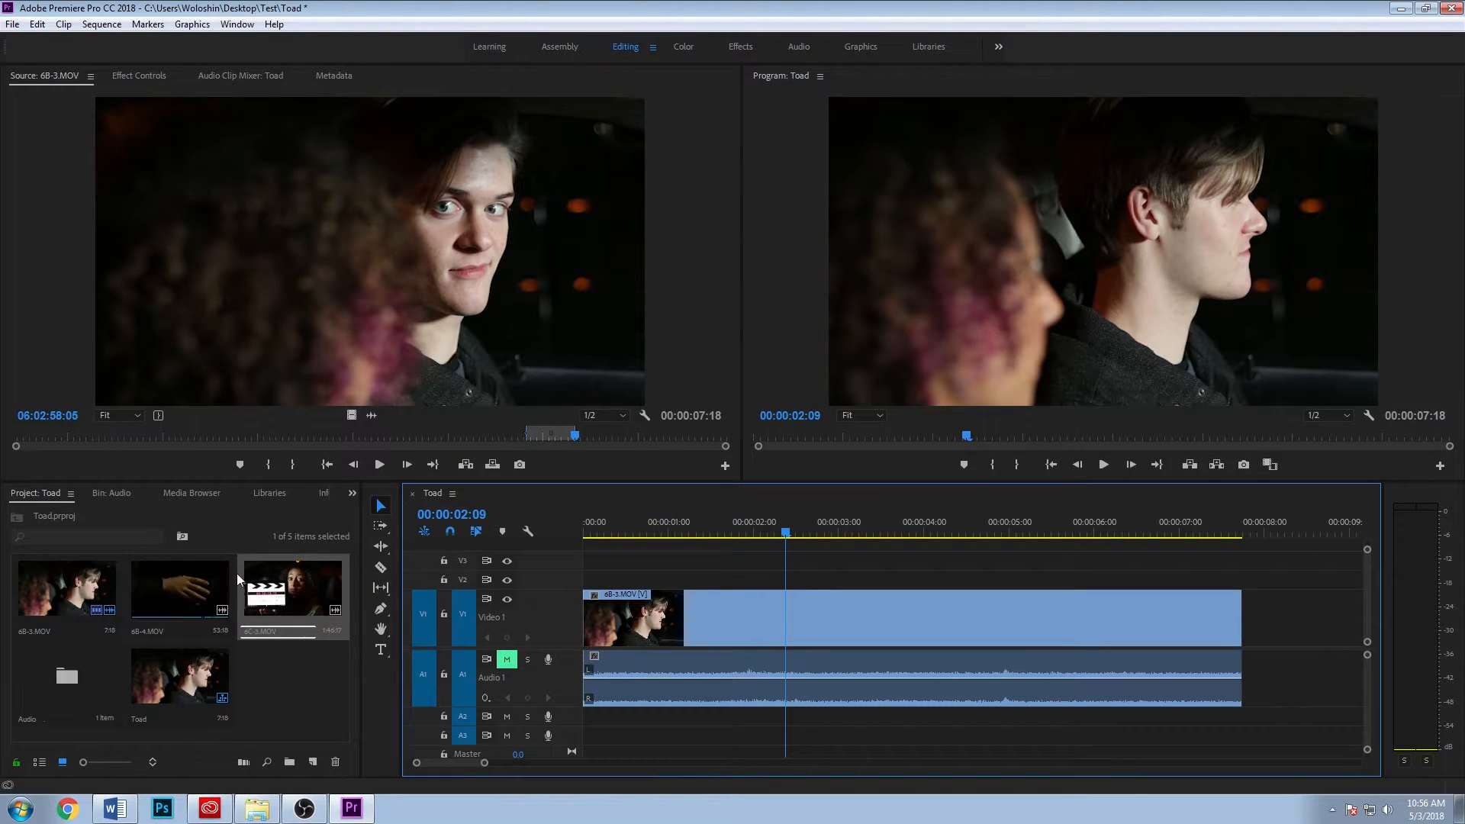
Open 6B-4.MOV in the Source monitor and mark the hand shot from In point 06:03:35:16 to Out point 06:03:38:03
{"action": "double_click", "coordinate": [154, 571]}
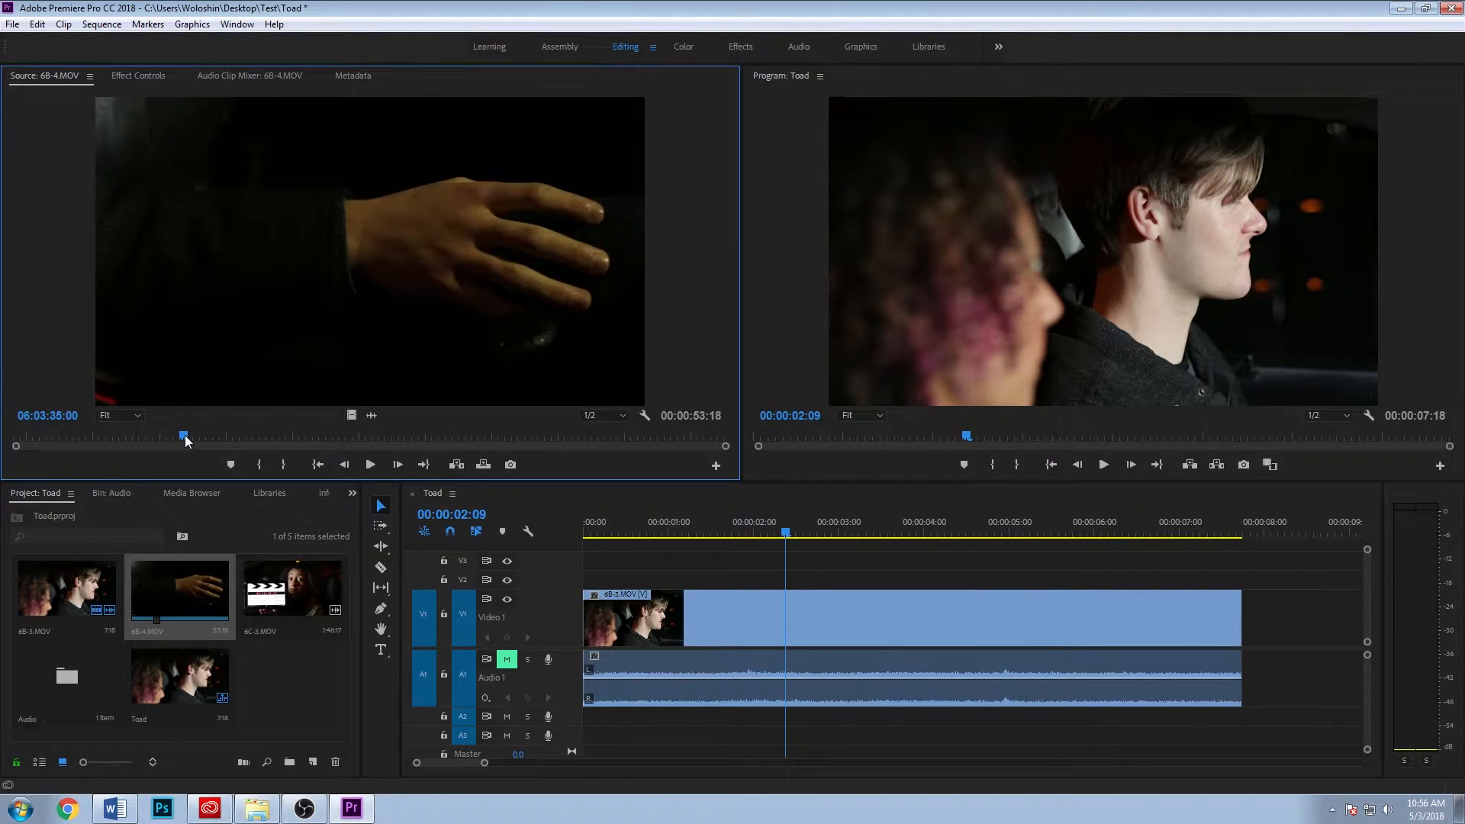
{"action": "mouse_move", "coordinate": [185, 435]}
{"action": "left_mouse_down"}
{"action": "mouse_move", "coordinate": [213, 437]}
{"action": "mouse_move", "coordinate": [196, 442]}
{"action": "left_mouse_up"}
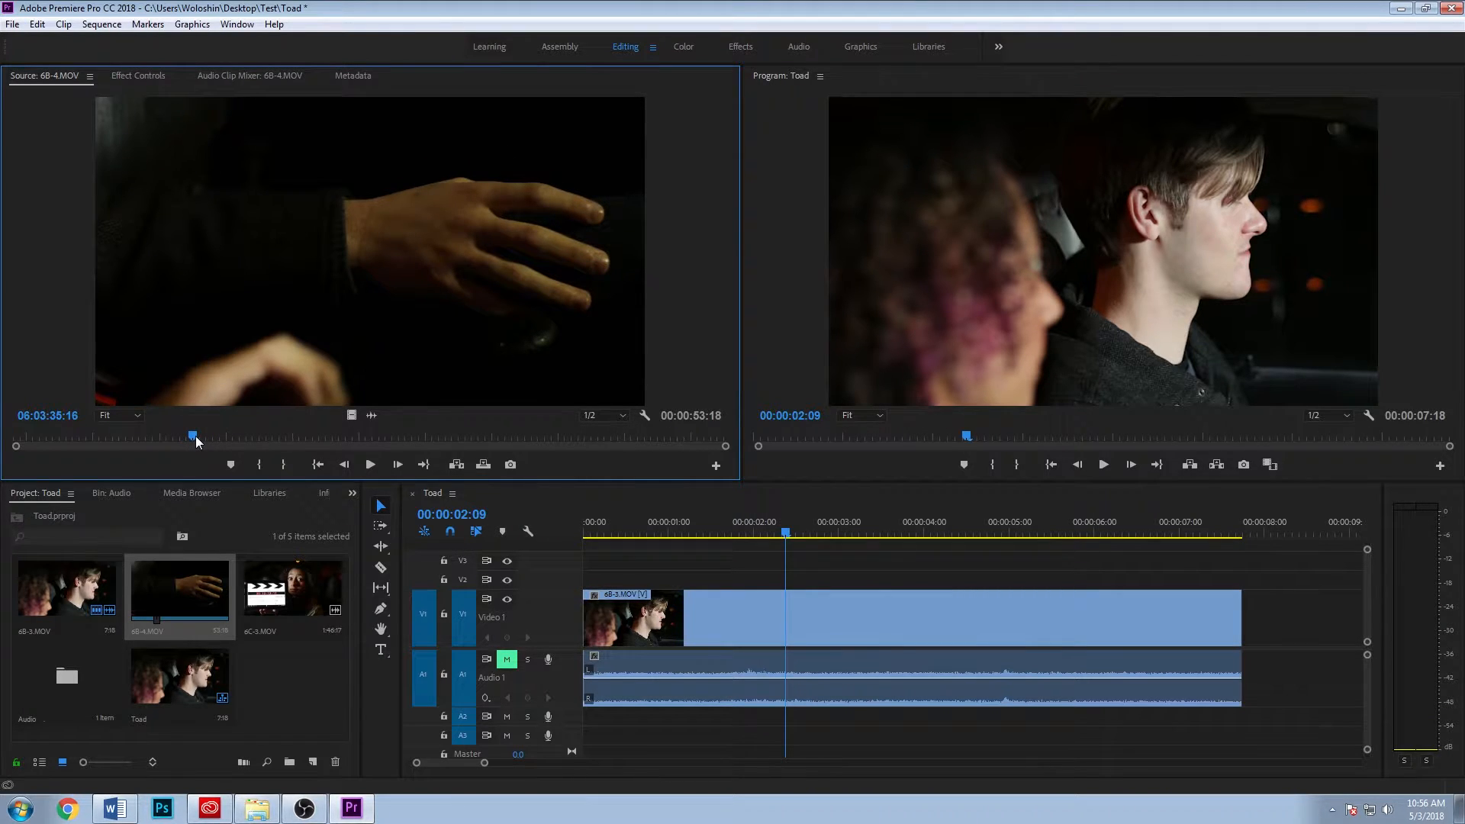
{"action": "key", "text": "i"}
{"action": "key", "text": "space"}
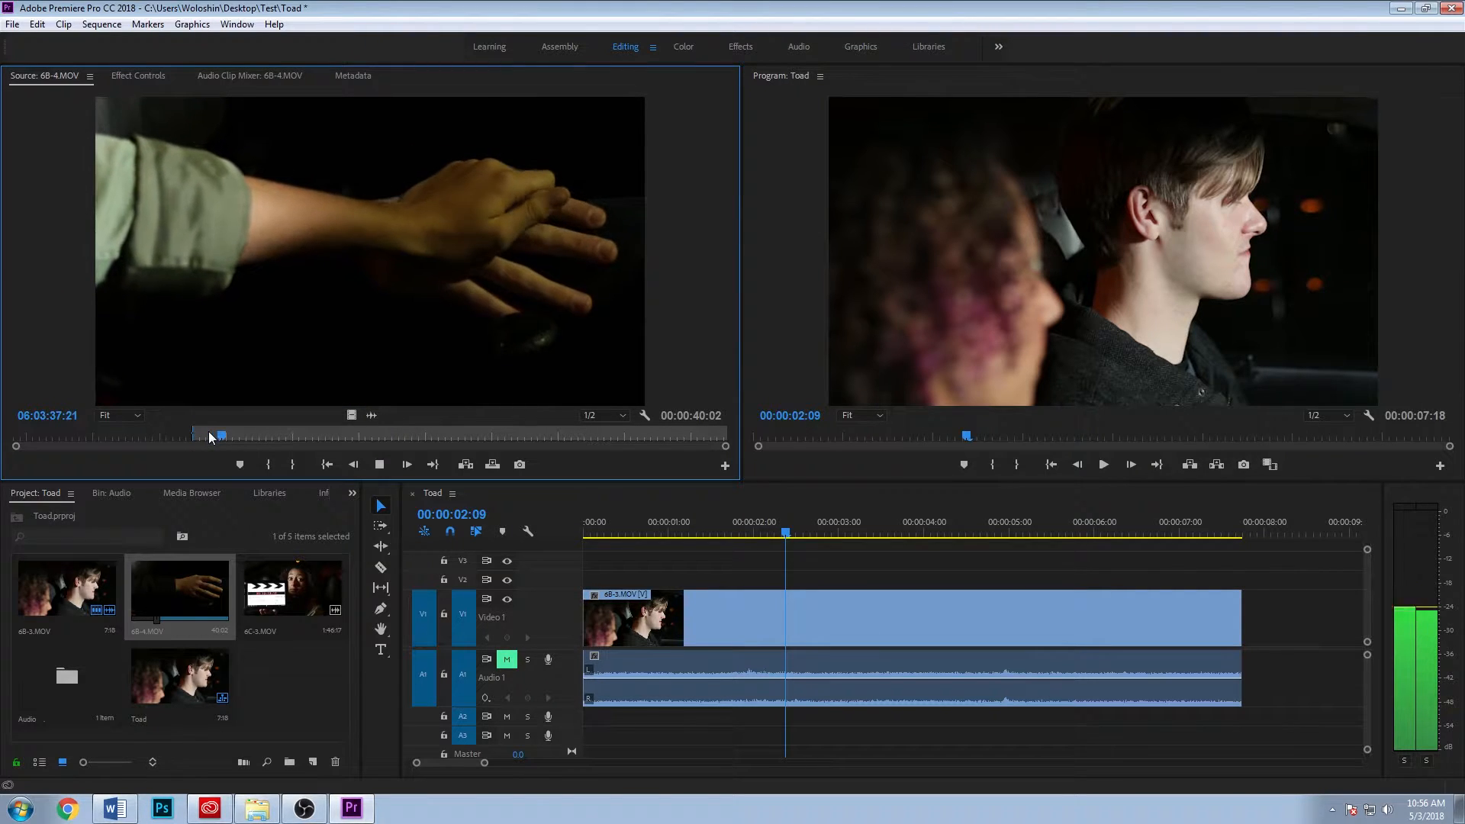
{"action": "key", "text": "space"}
{"action": "key", "text": "o"}
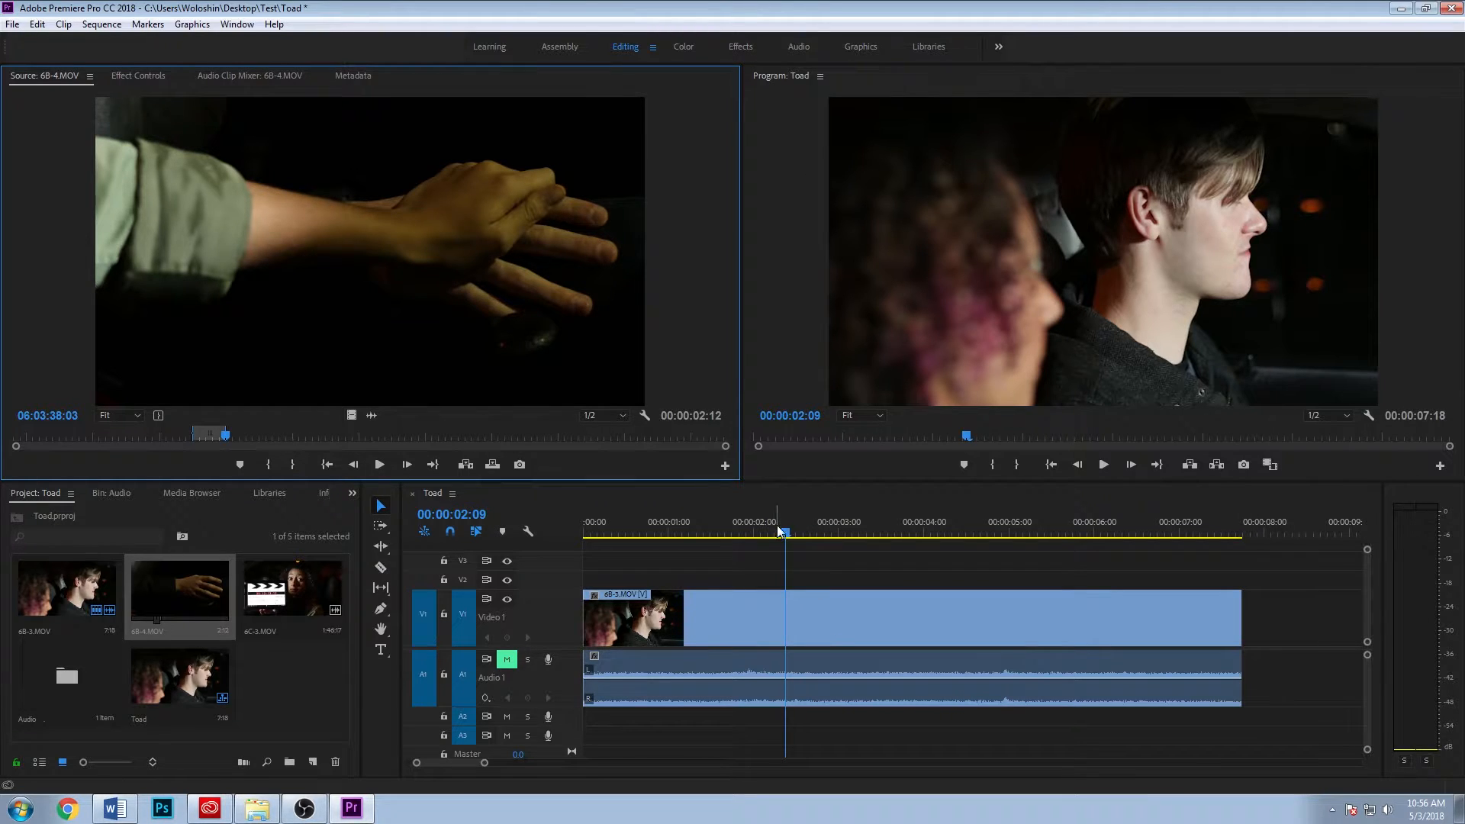
{"action": "left_click_drag", "start_coordinate": [409, 372], "coordinate": [494, 295]}
Open the keyboard shortcut settings and search the commands for "add edit"
{"action": "left_click", "coordinate": [37, 23]}
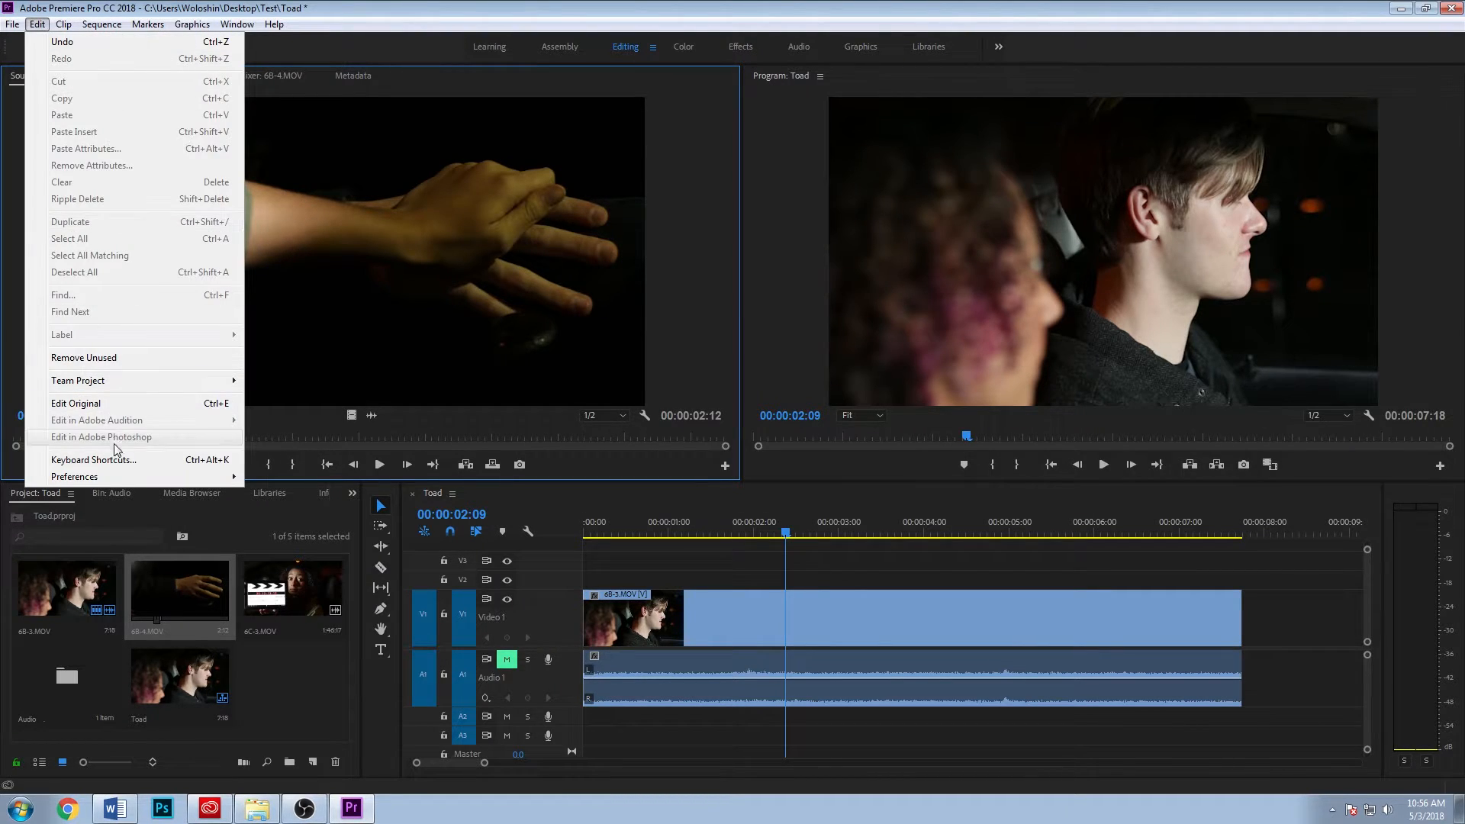
{"action": "left_click", "coordinate": [91, 460]}
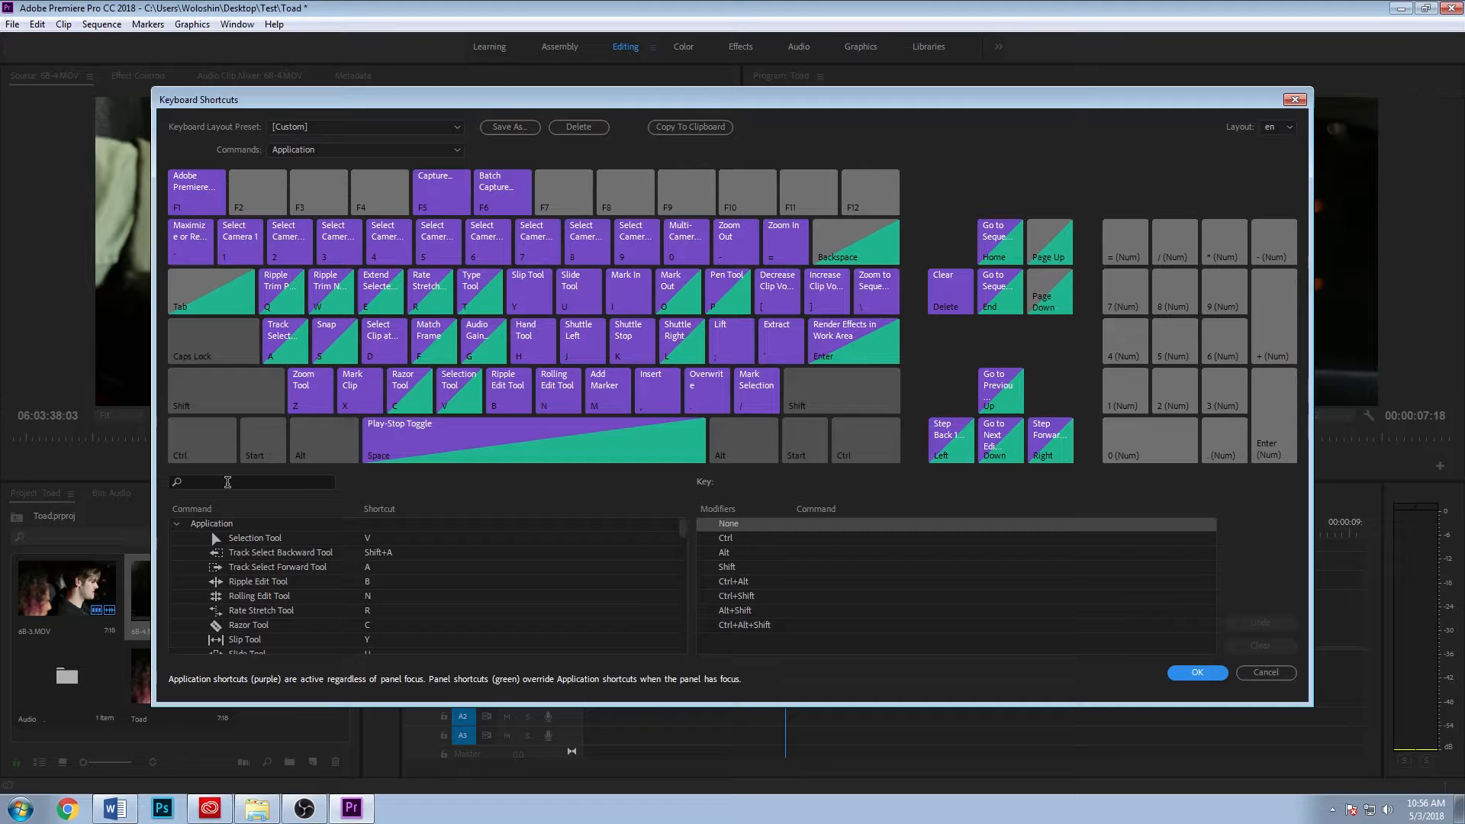
{"action": "left_click", "coordinate": [228, 482]}
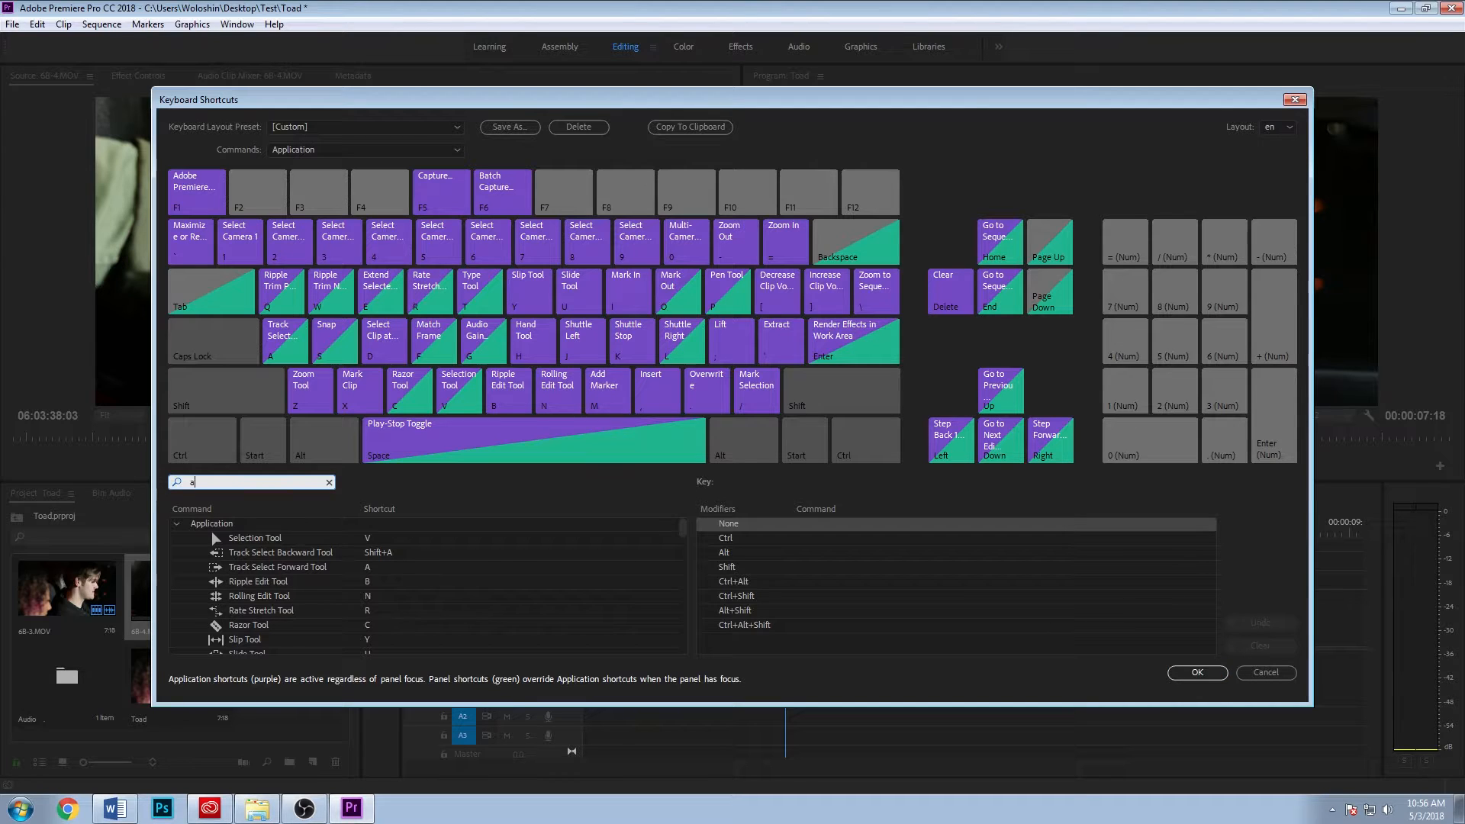
{"action": "type", "text": "add edit"}
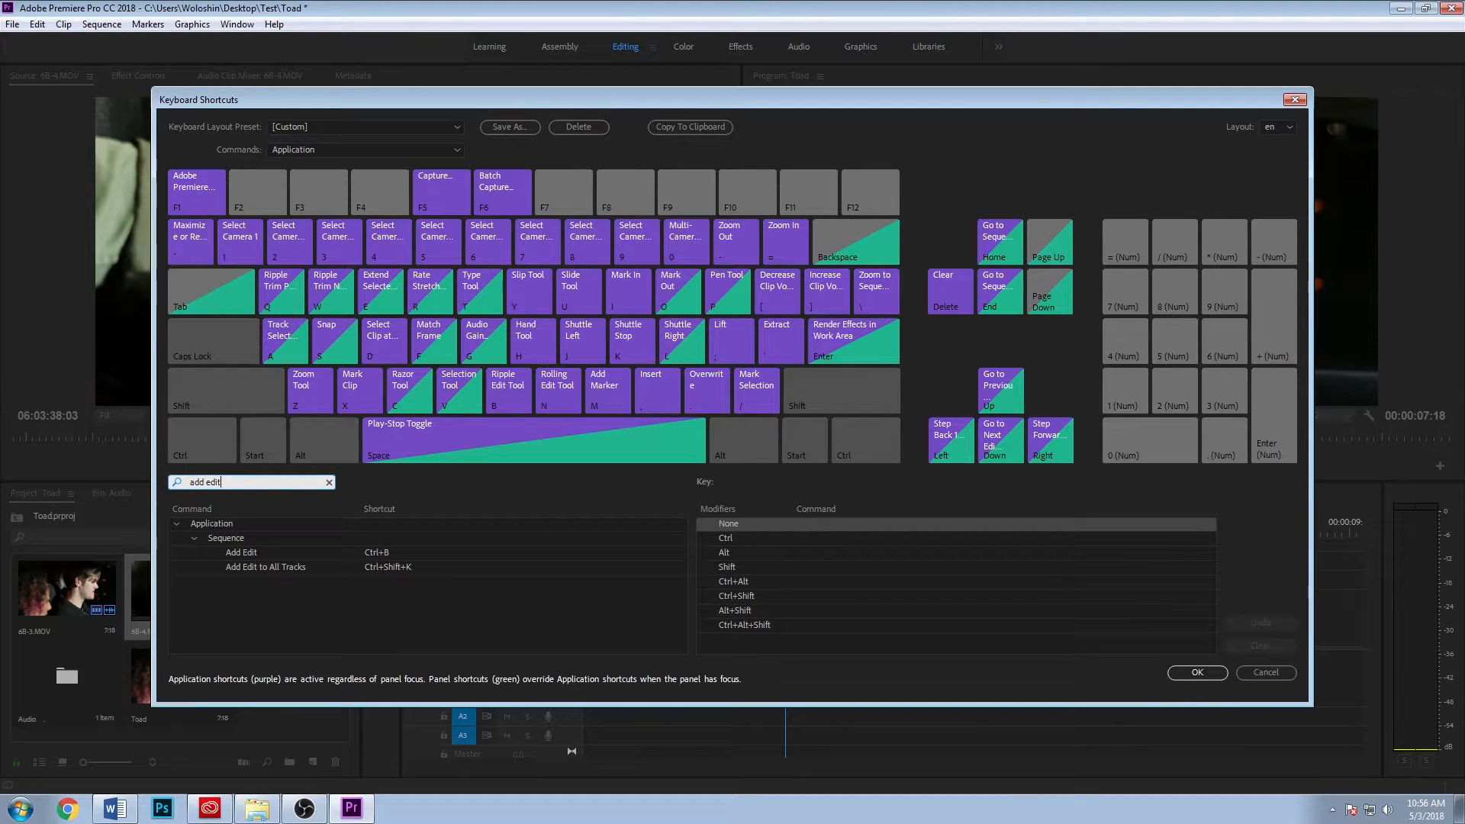
Clear the shortcut of the Add Edit command, assign Ctrl+B to it, and accept the shortcut settings
{"action": "left_click", "coordinate": [381, 554]}
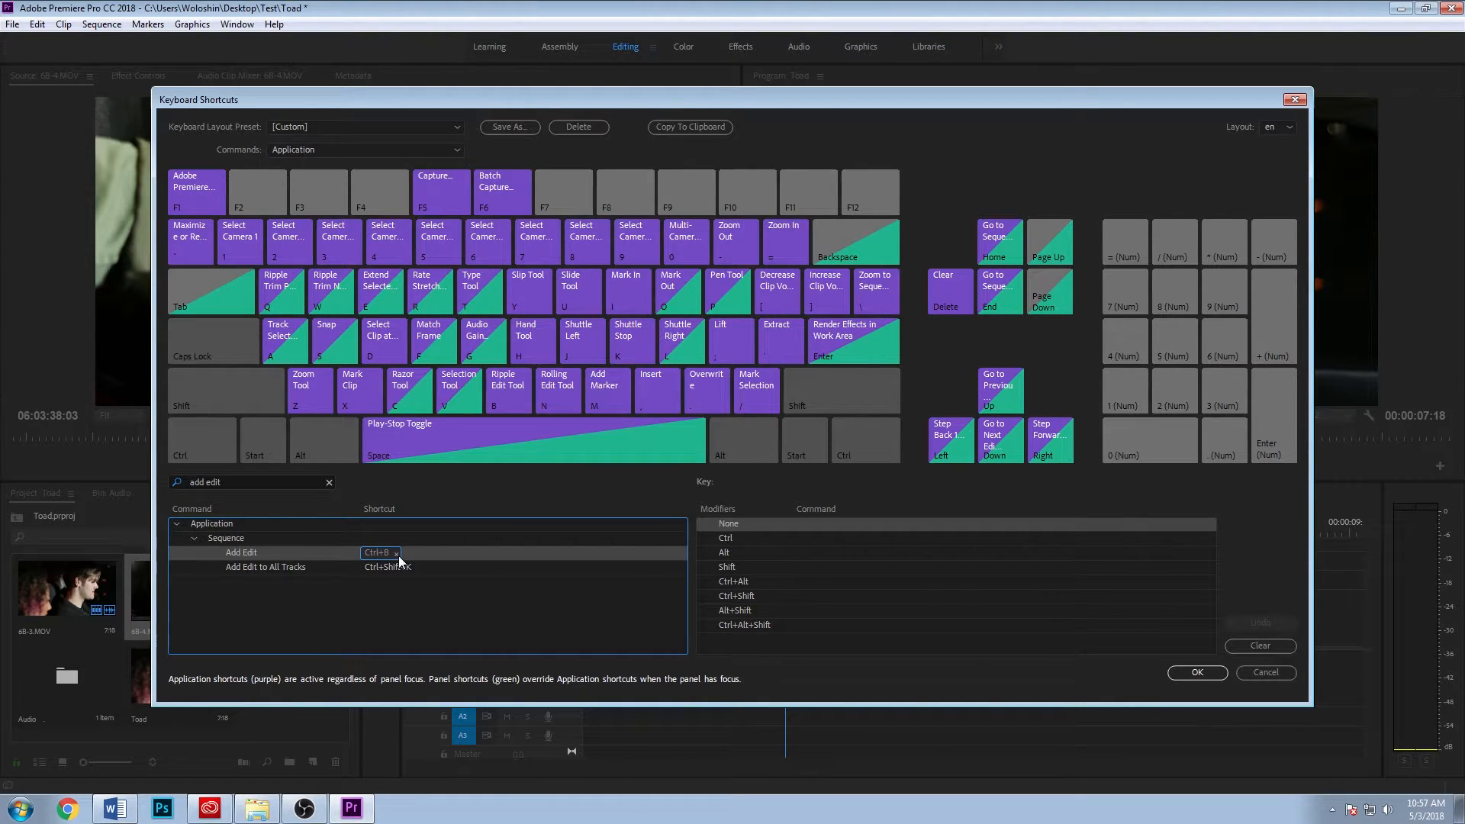
{"action": "left_click", "coordinate": [396, 553]}
{"action": "left_click", "coordinate": [380, 554]}
{"action": "key", "text": "ctrl+b"}
{"action": "left_click", "coordinate": [1196, 674]}
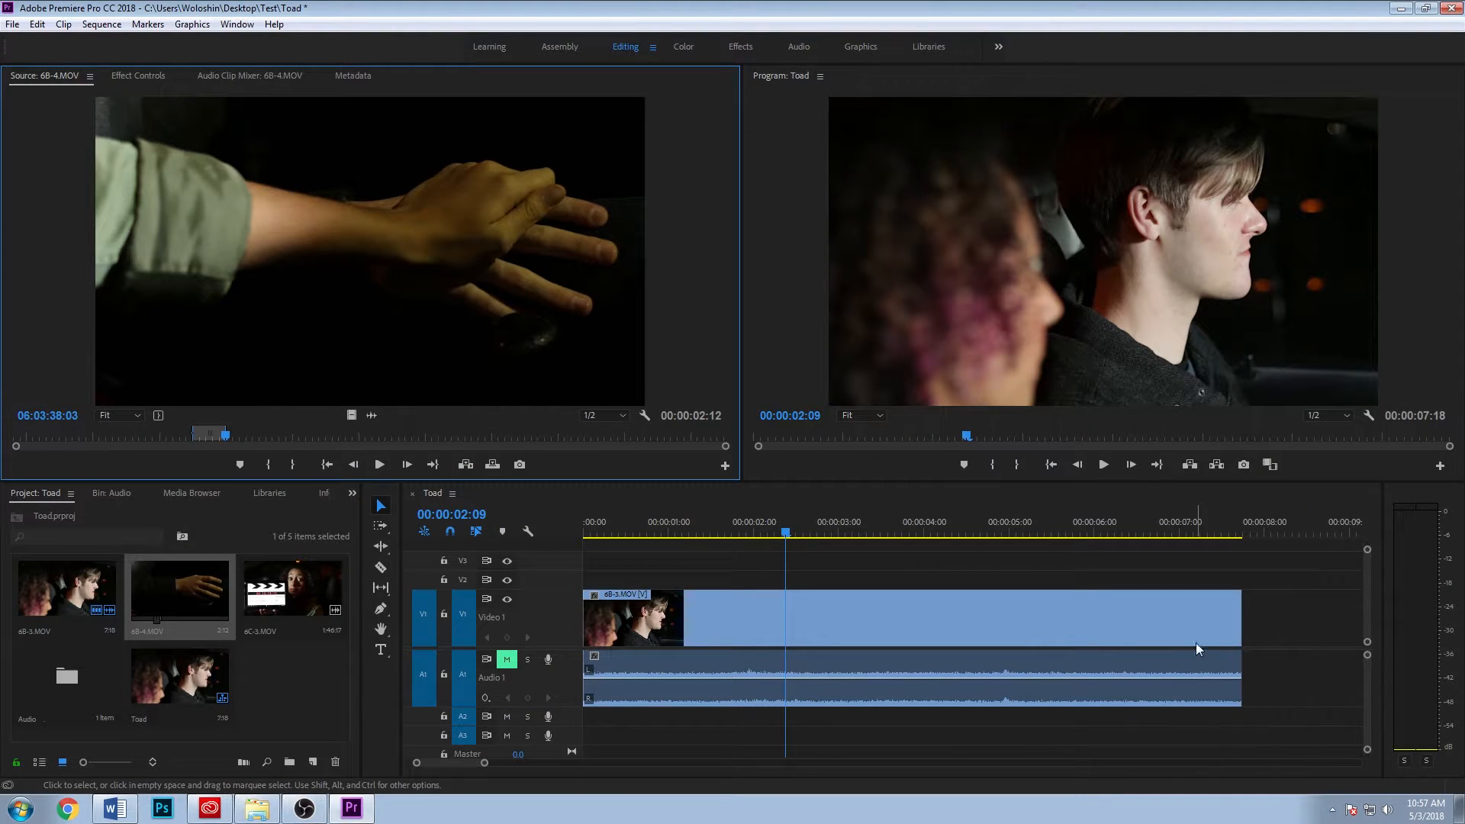
Split the 6B-3.MOV clip in the timeline at 00:00:03:02 with Add Edit and clear the selection
{"action": "left_click", "coordinate": [827, 605]}
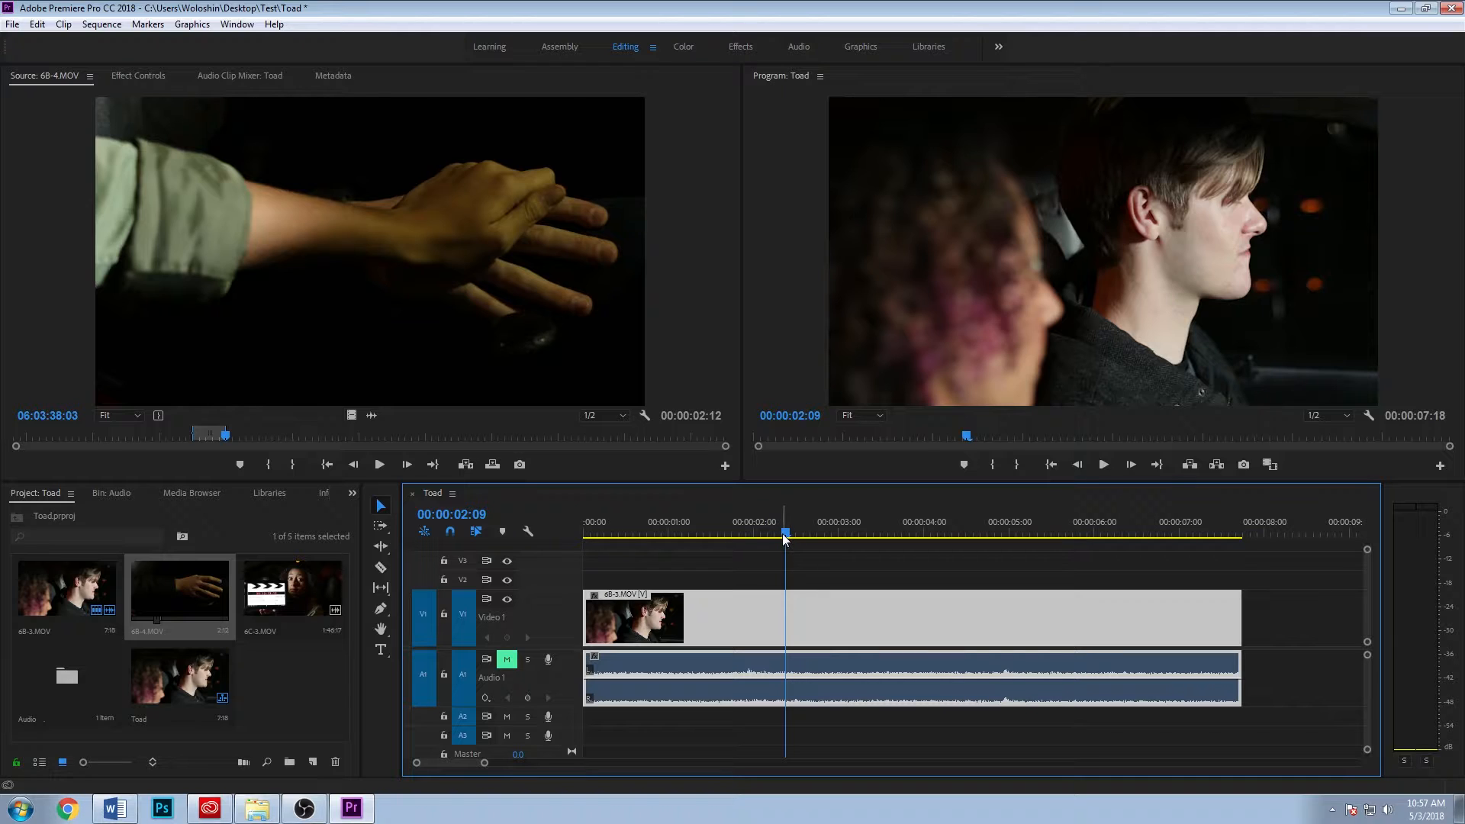
{"action": "left_click_drag", "start_coordinate": [787, 538], "coordinate": [793, 539]}
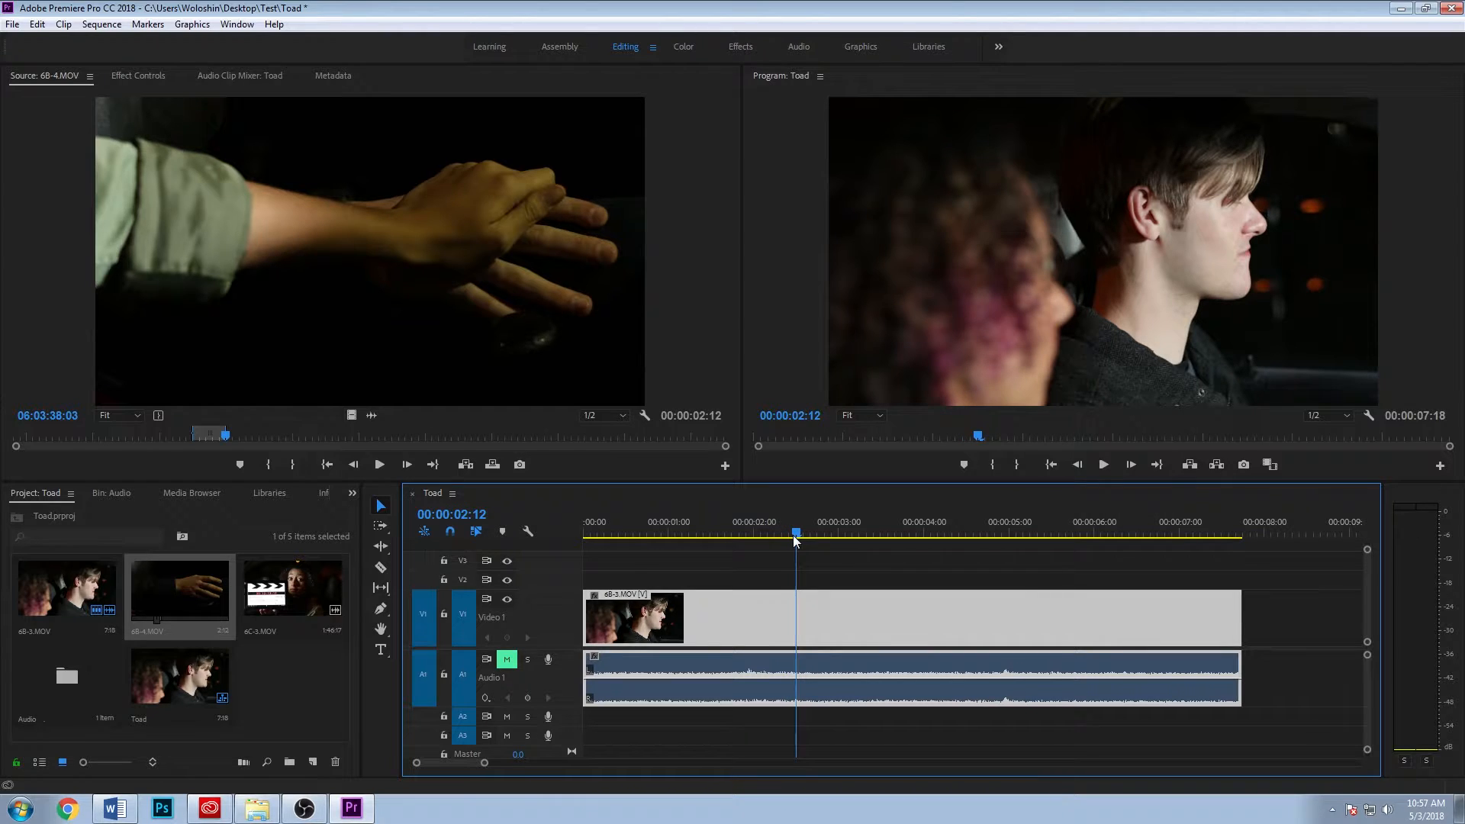
{"action": "left_click", "coordinate": [347, 232]}
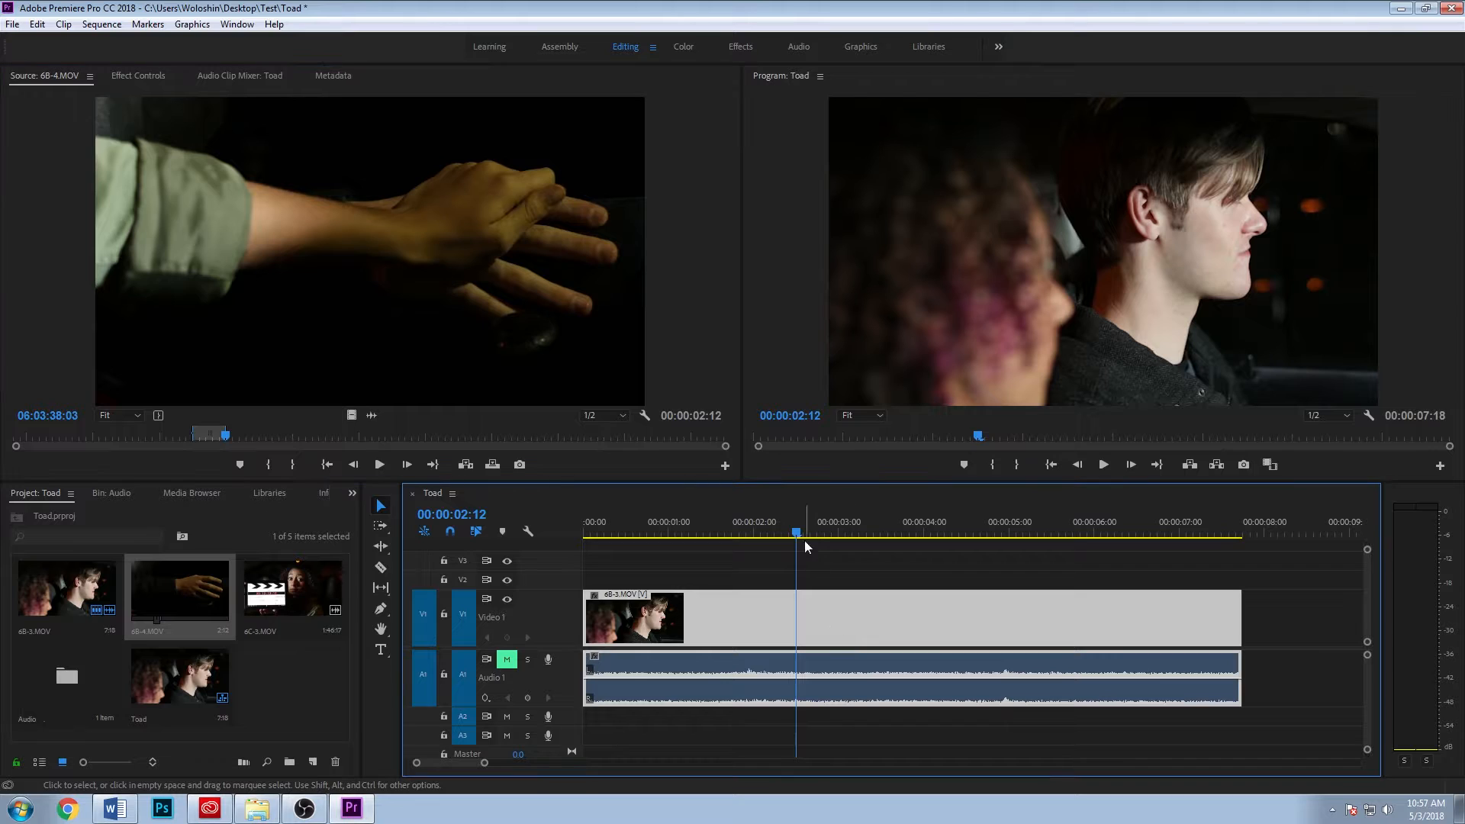
{"action": "left_click_drag", "start_coordinate": [795, 538], "coordinate": [845, 534]}
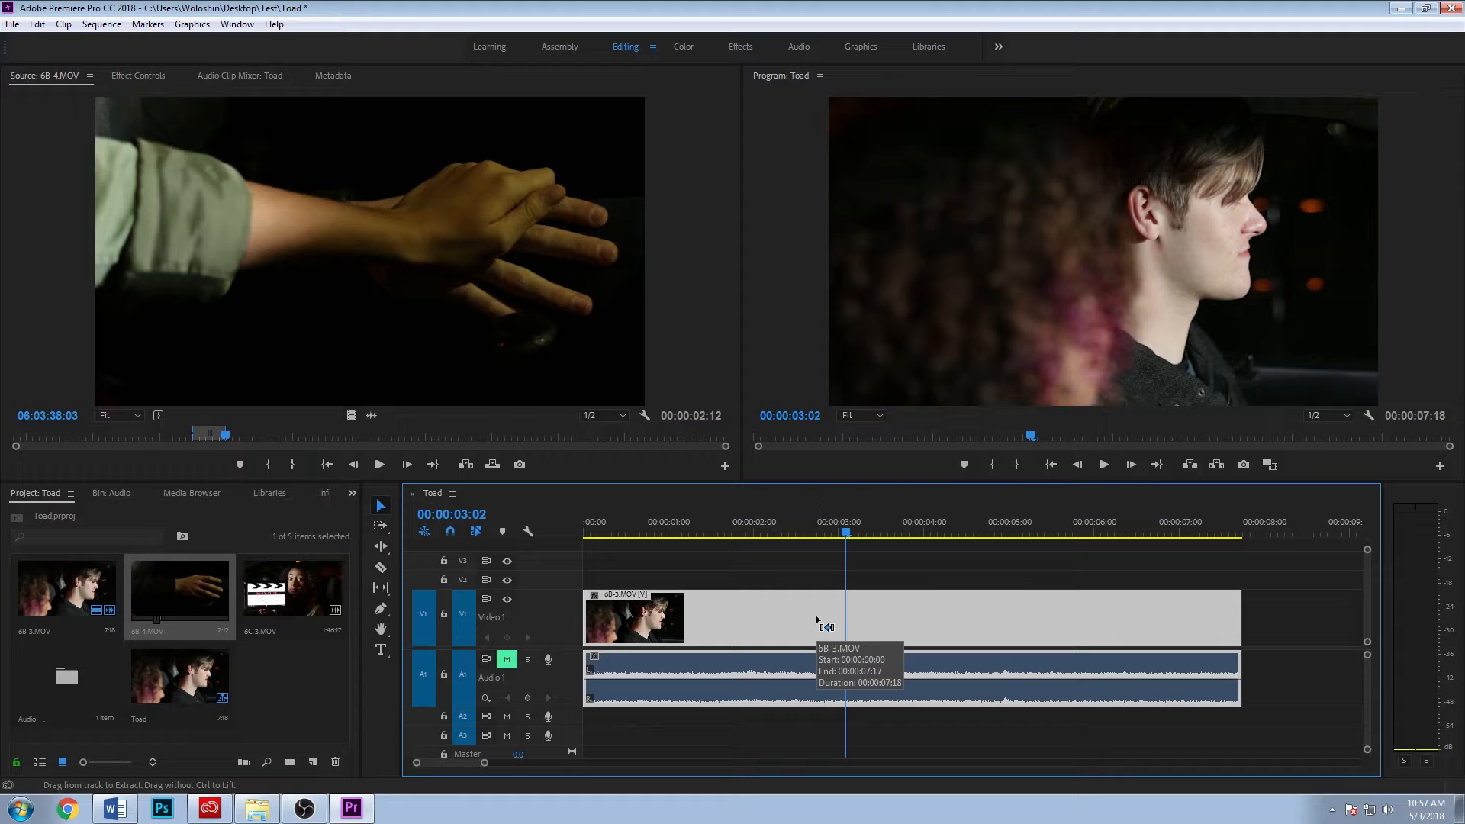
{"action": "key", "text": "ctrl+k"}
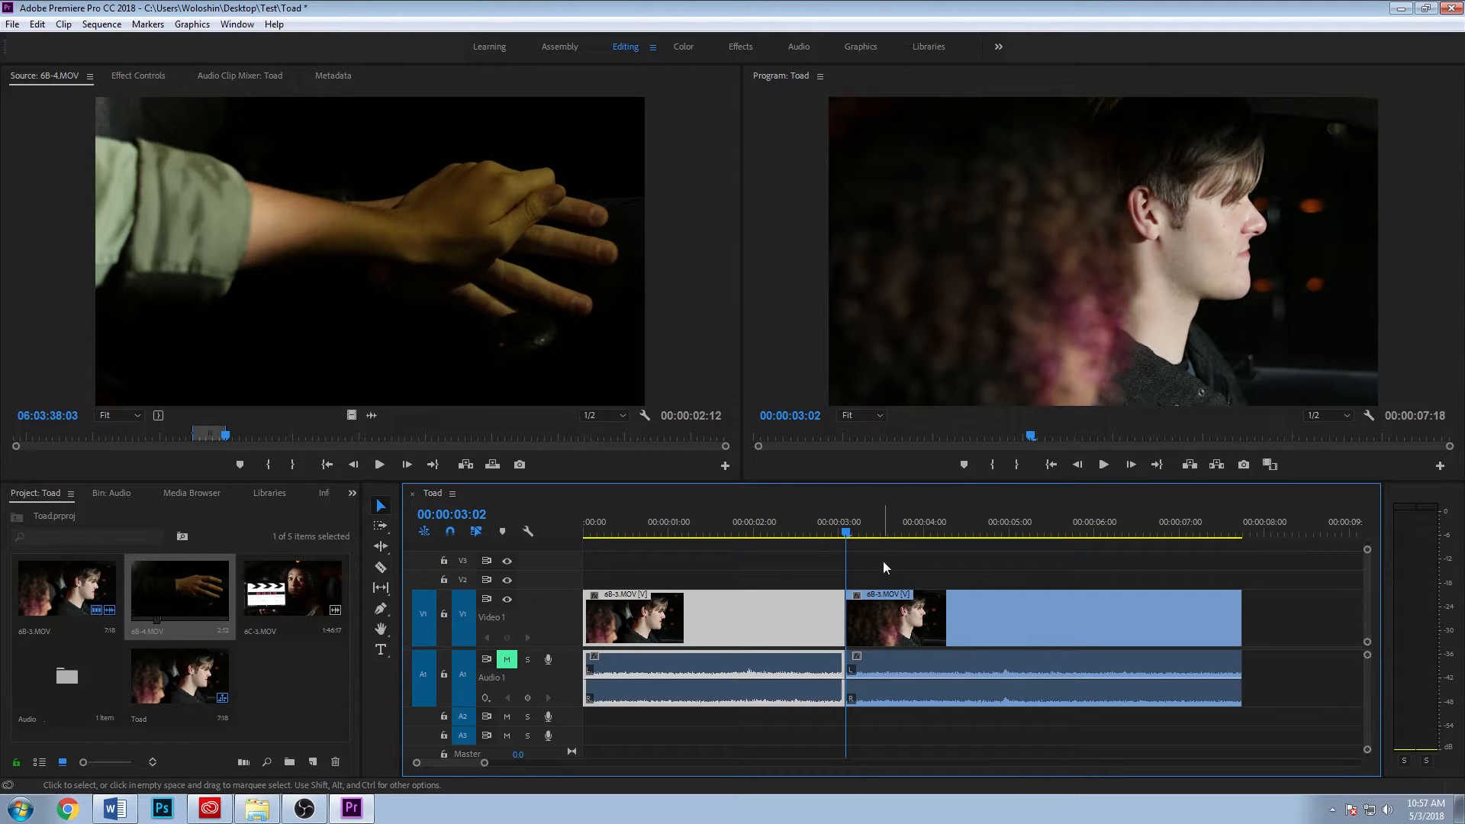
{"action": "left_click_drag", "start_coordinate": [882, 561], "coordinate": [954, 649]}
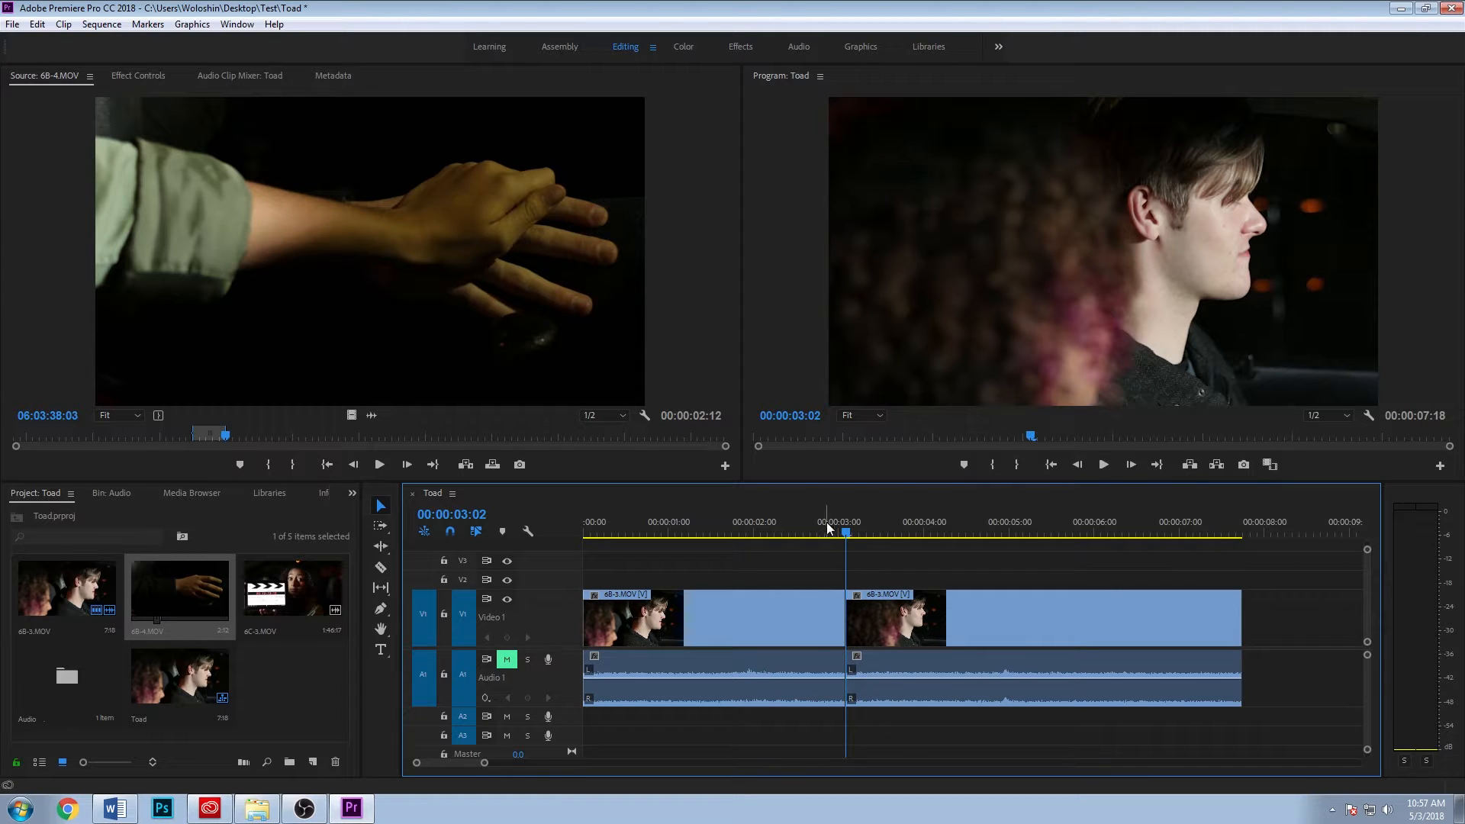
Insert the marked 6B-4.MOV hand shot at the 00:00:03:02 cut, between the two 6B-3.MOV pieces
{"action": "left_click_drag", "start_coordinate": [828, 526], "coordinate": [810, 527]}
{"action": "left_click", "coordinate": [327, 297]}
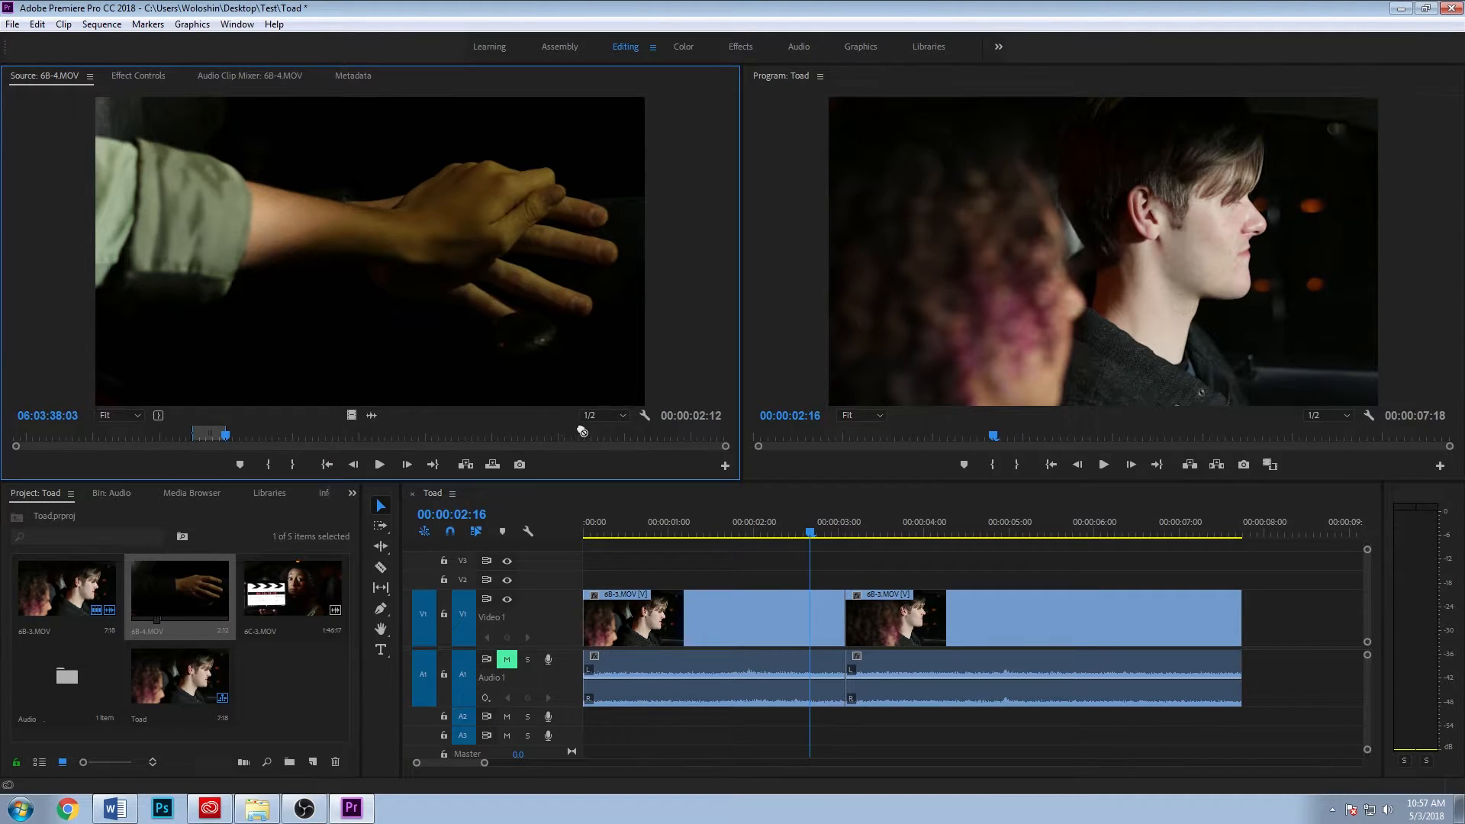
{"action": "left_click_drag", "start_coordinate": [583, 431], "coordinate": [852, 592]}
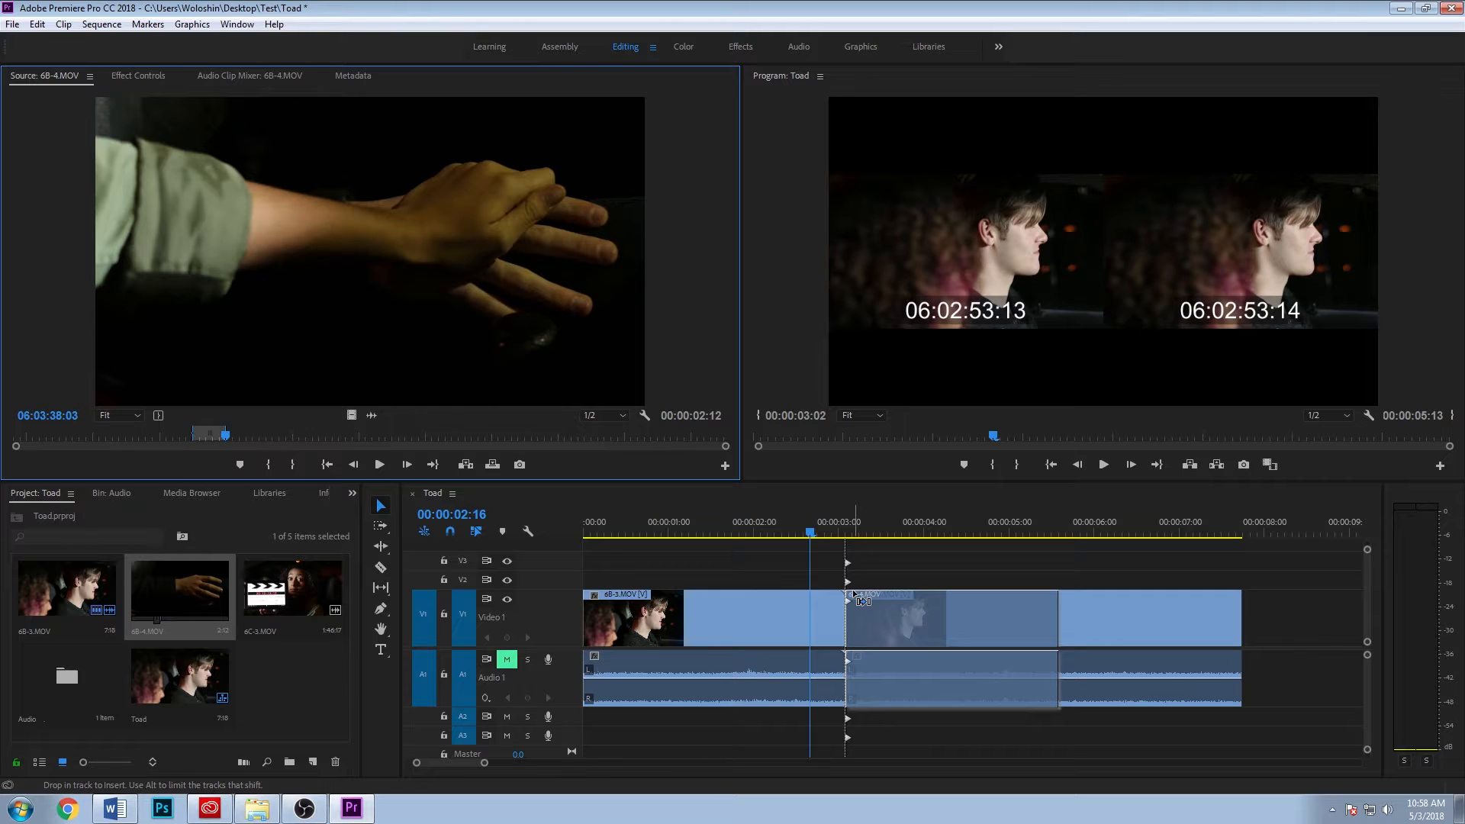
{"action": "left_click_drag", "start_coordinate": [853, 590], "coordinate": [854, 589]}
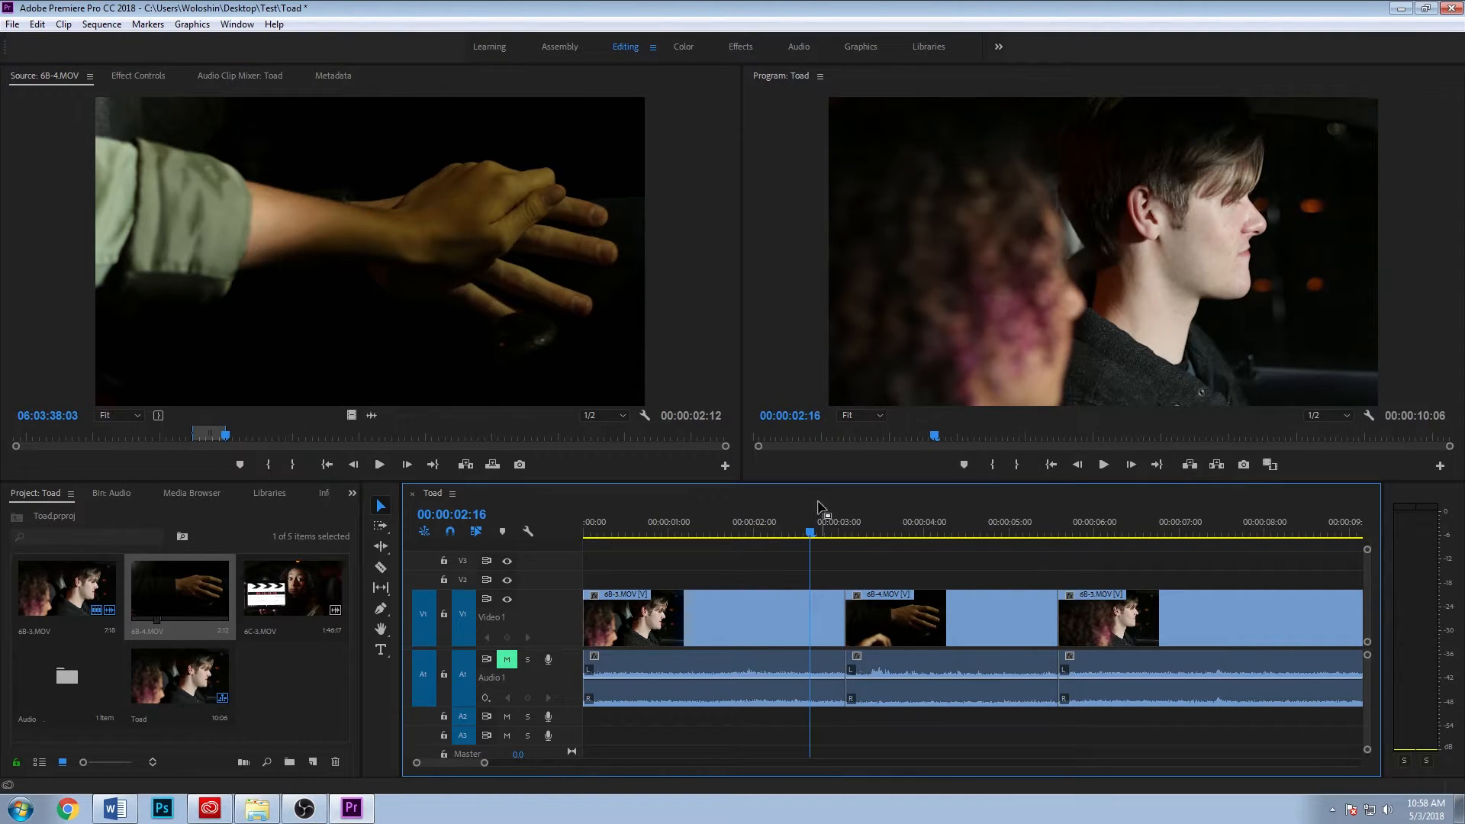
Review the three-clip Toad sequence by scrubbing and playing it from the beginning, and return the playhead to 00:00:00:00
{"action": "left_click_drag", "start_coordinate": [813, 534], "coordinate": [1156, 502]}
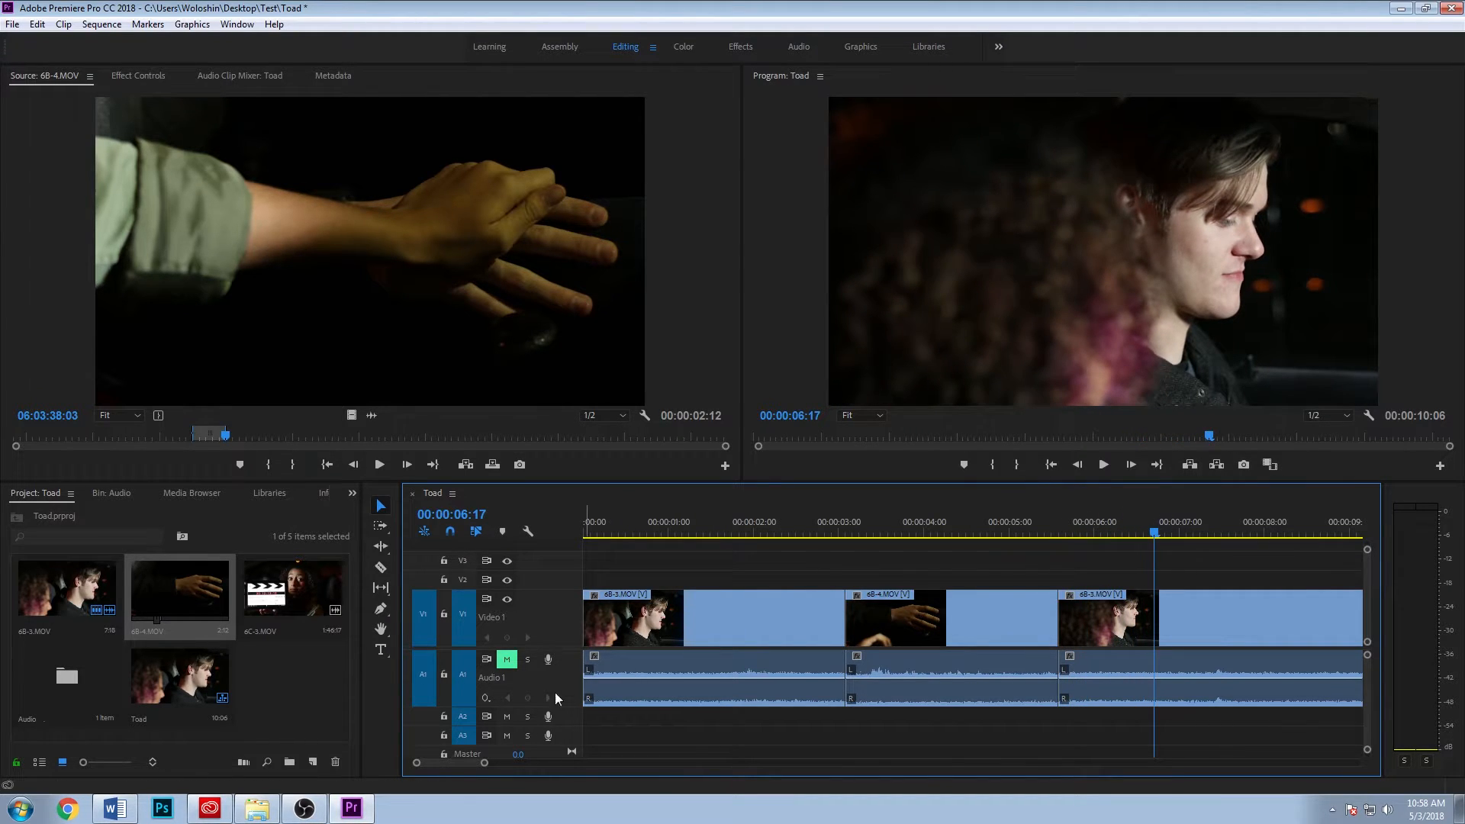
{"action": "left_click_drag", "start_coordinate": [486, 762], "coordinate": [513, 761]}
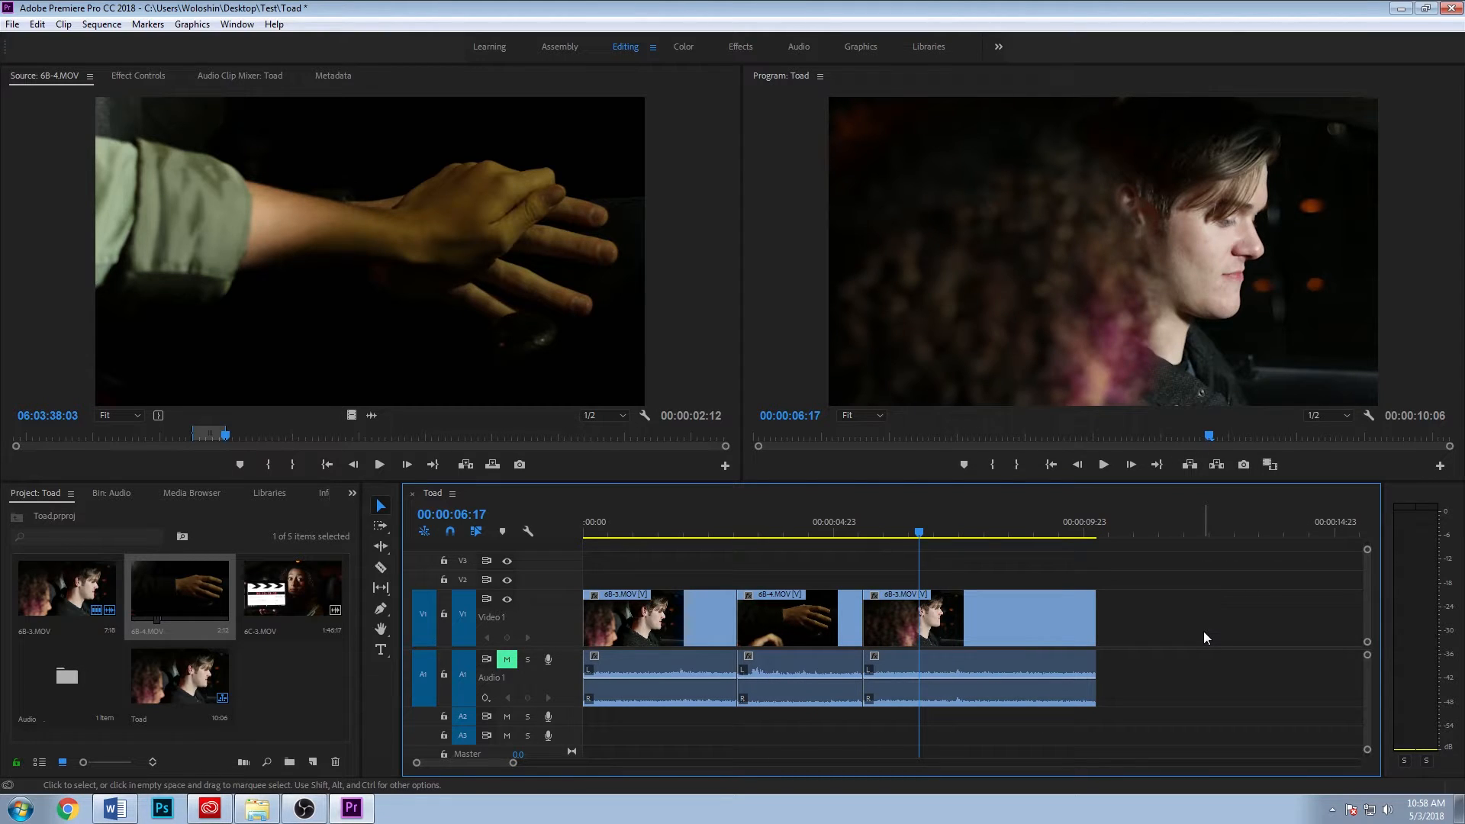
{"action": "left_click", "coordinate": [1078, 620]}
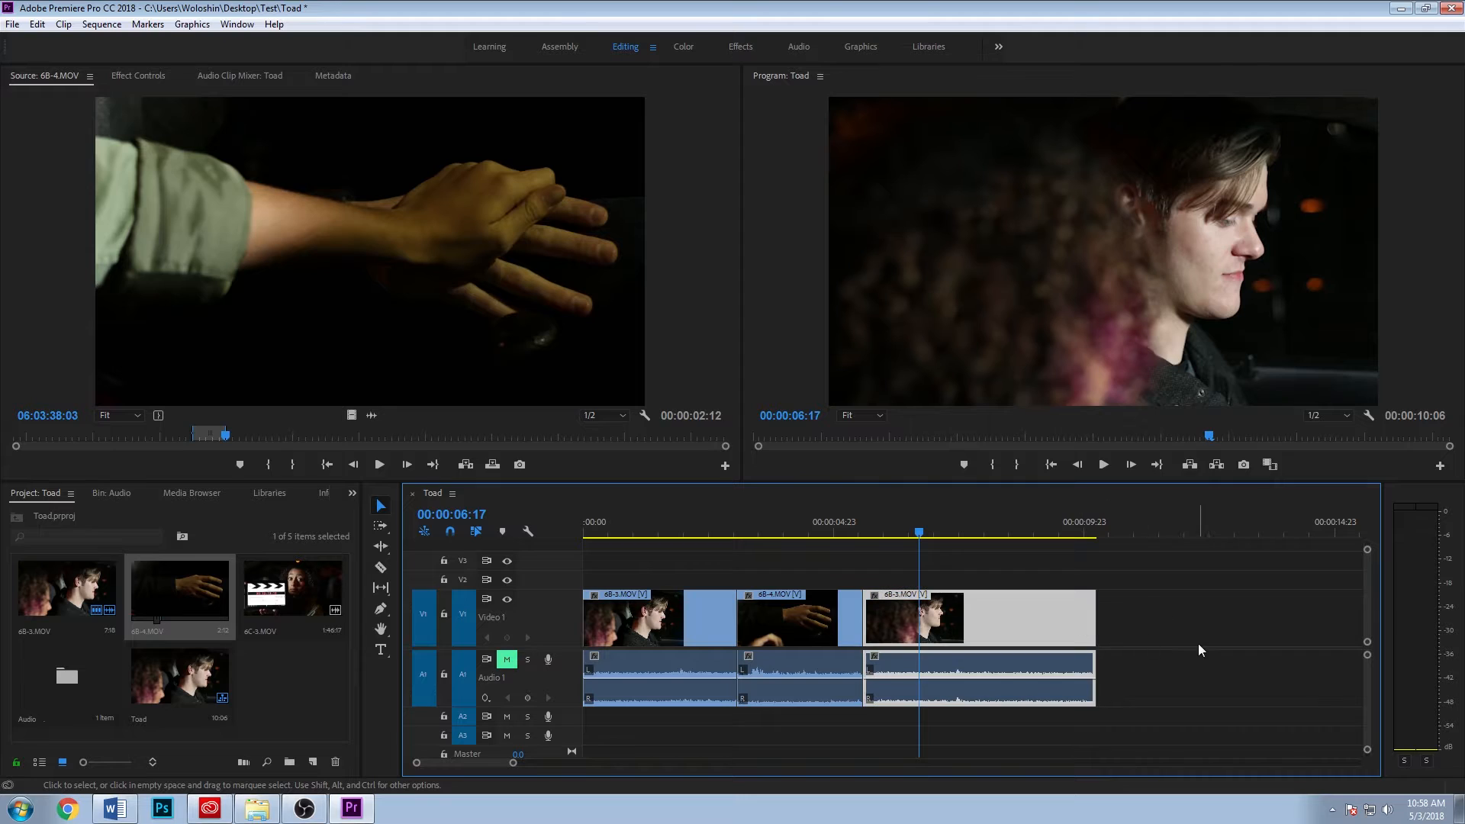
{"action": "left_click", "coordinate": [1199, 644]}
{"action": "left_click", "coordinate": [631, 510]}
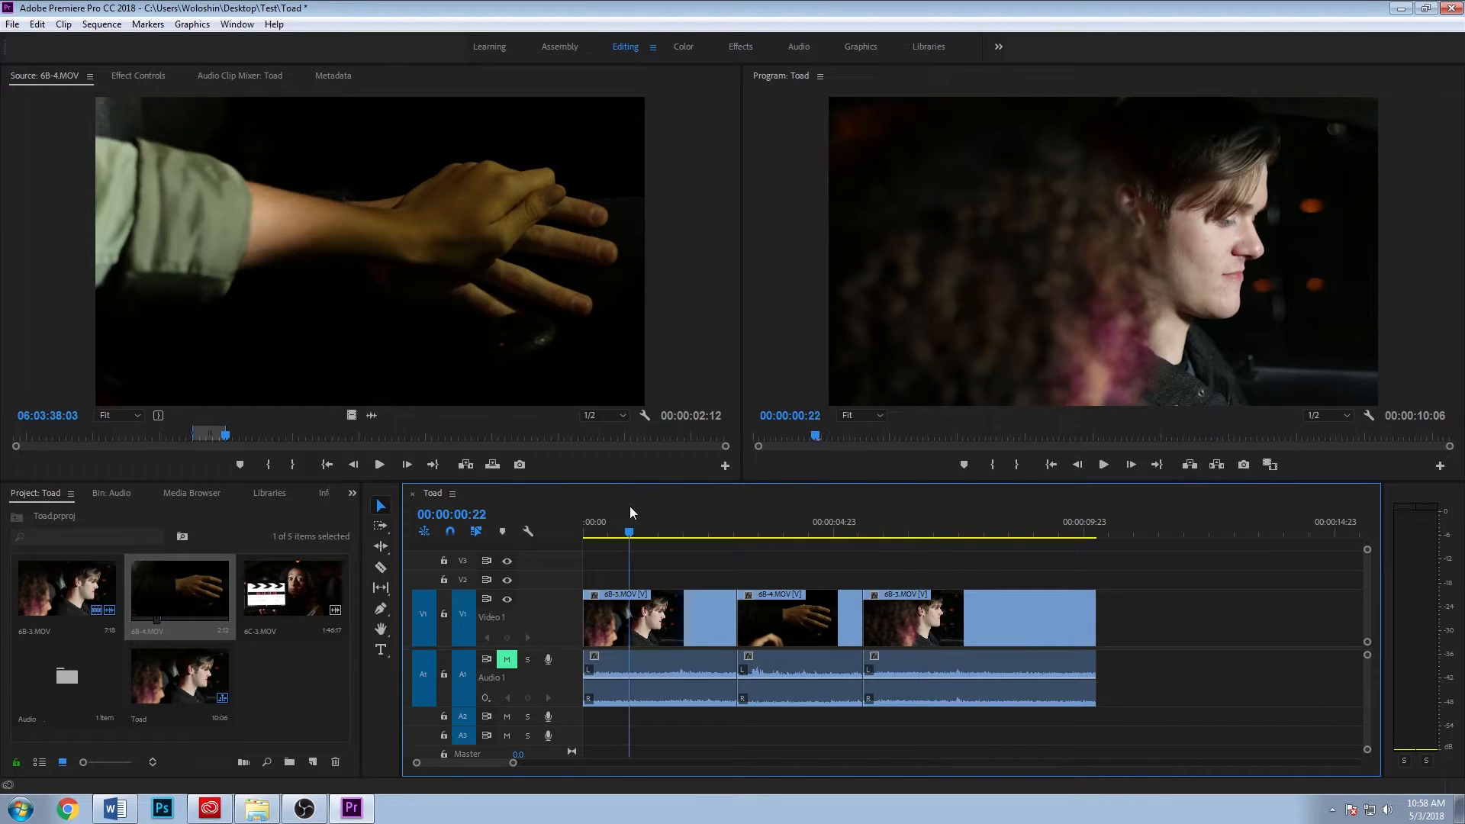
{"action": "key", "text": "Home"}
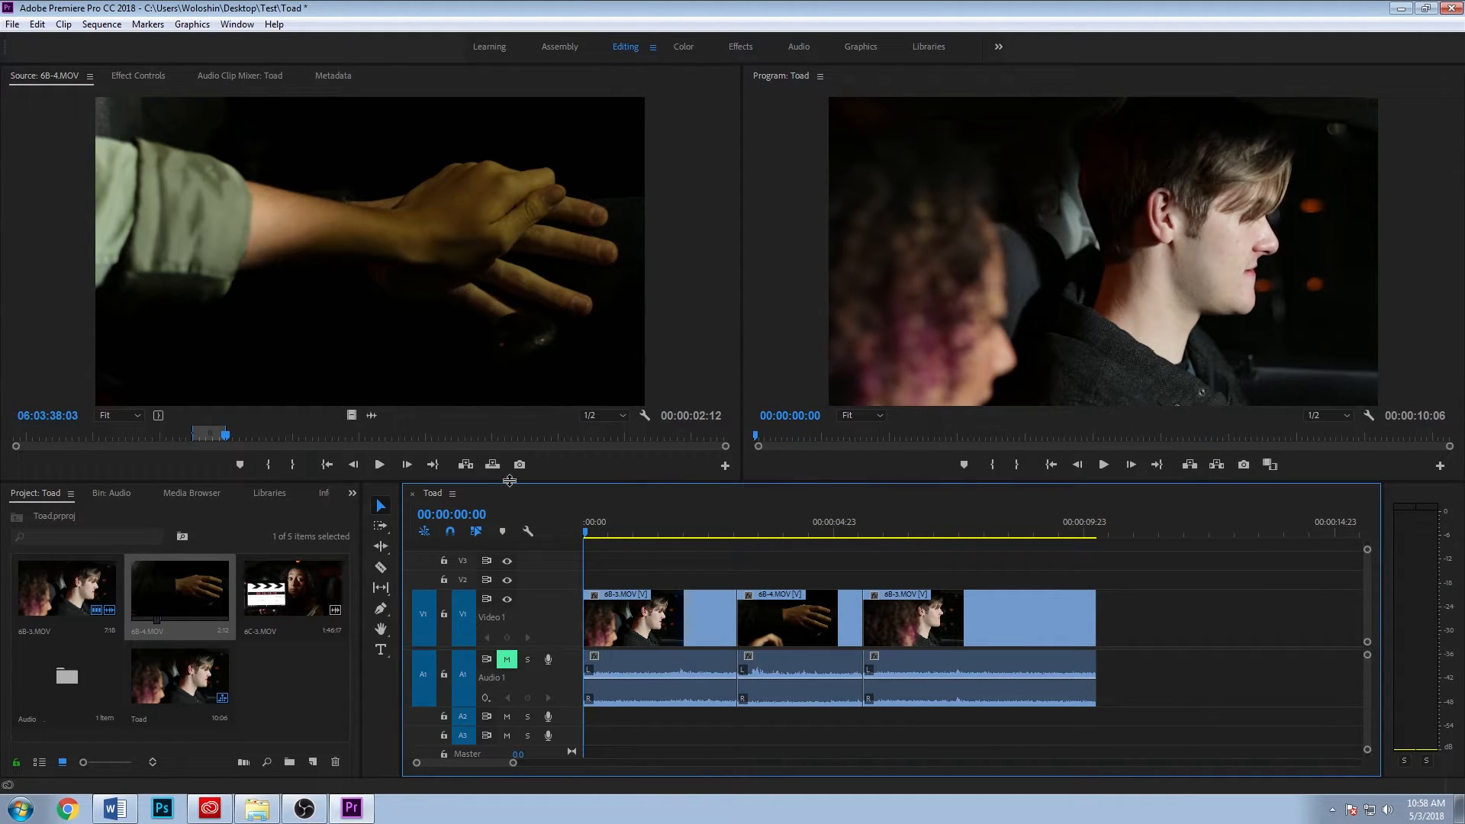
{"action": "key", "text": "space"}
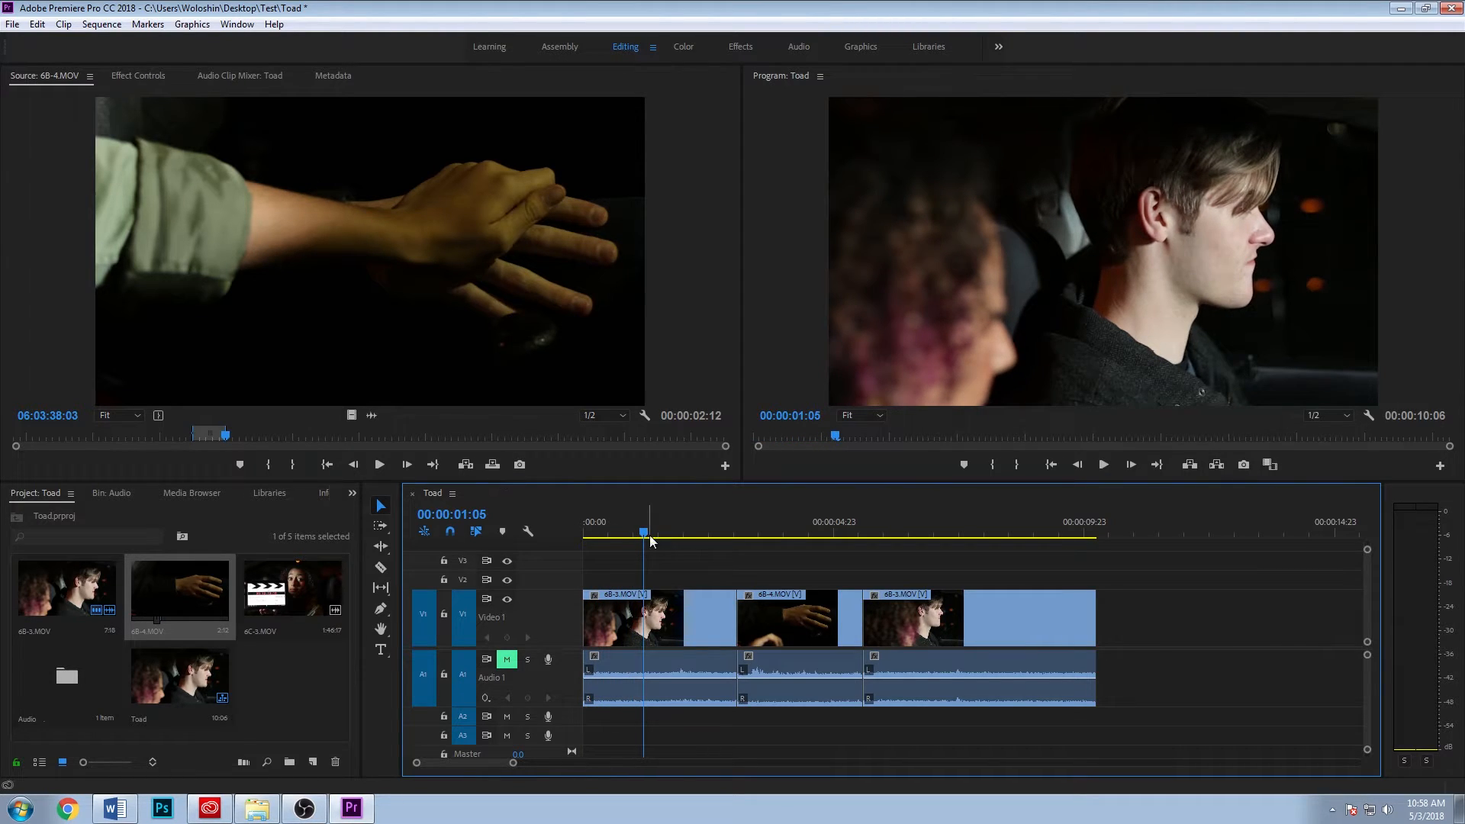
{"action": "left_click_drag", "start_coordinate": [649, 535], "coordinate": [570, 529]}
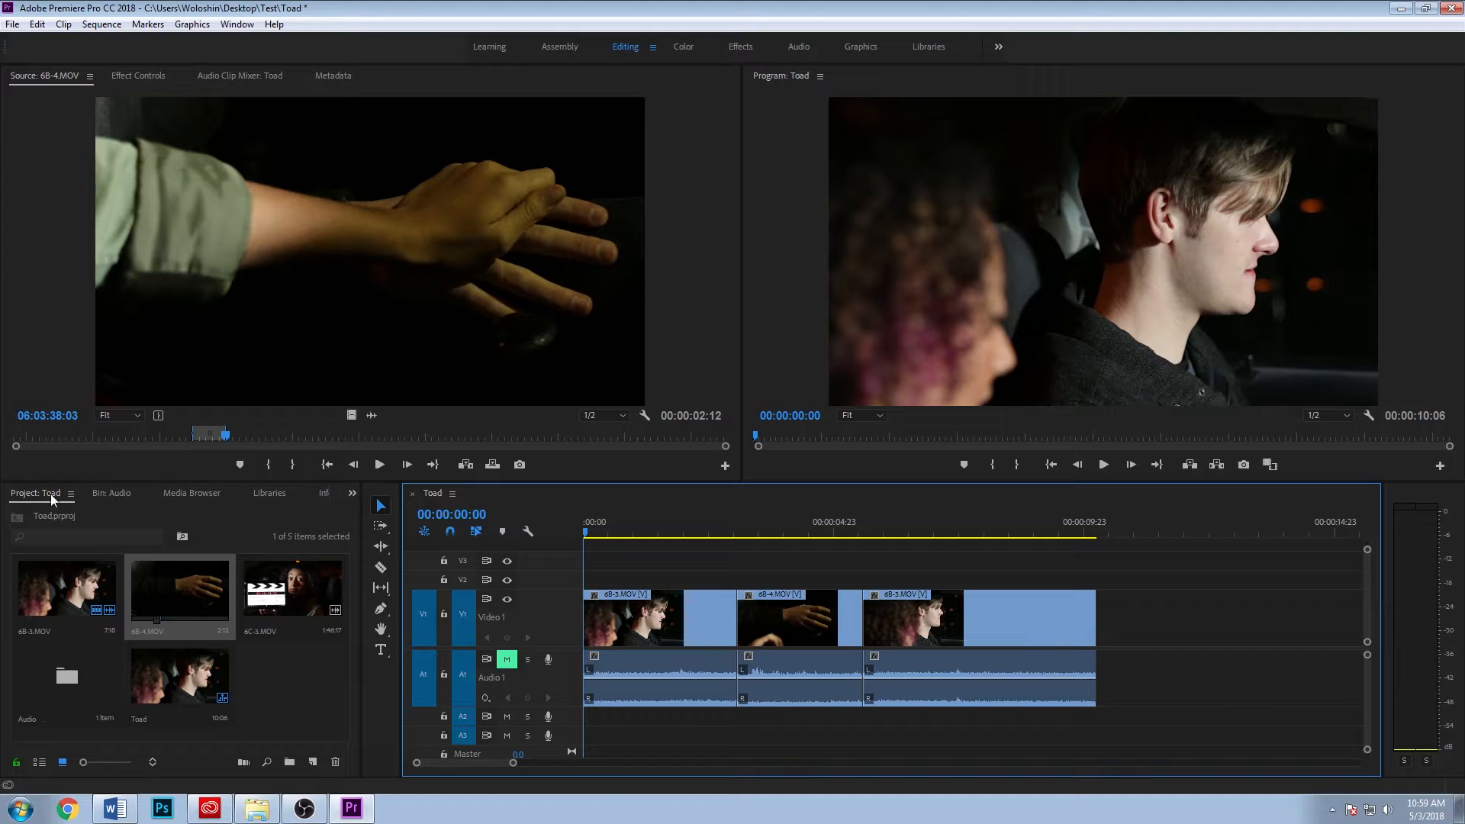
Apply the Cross Dissolve video transition centred on the cut between the first 6B-3.MOV clip and 6B-4.MOV
{"action": "left_click", "coordinate": [353, 494]}
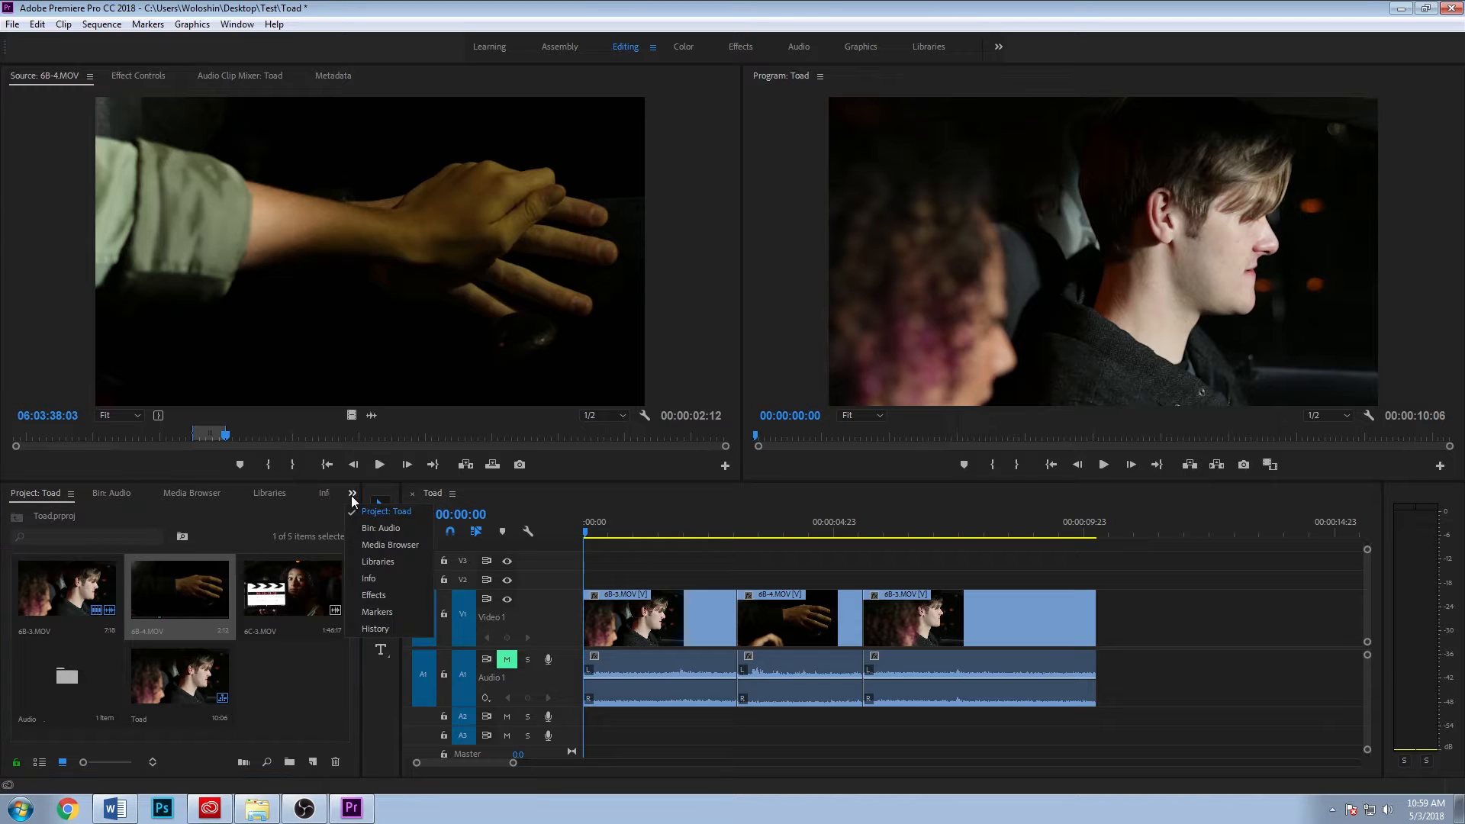
{"action": "left_click", "coordinate": [374, 595]}
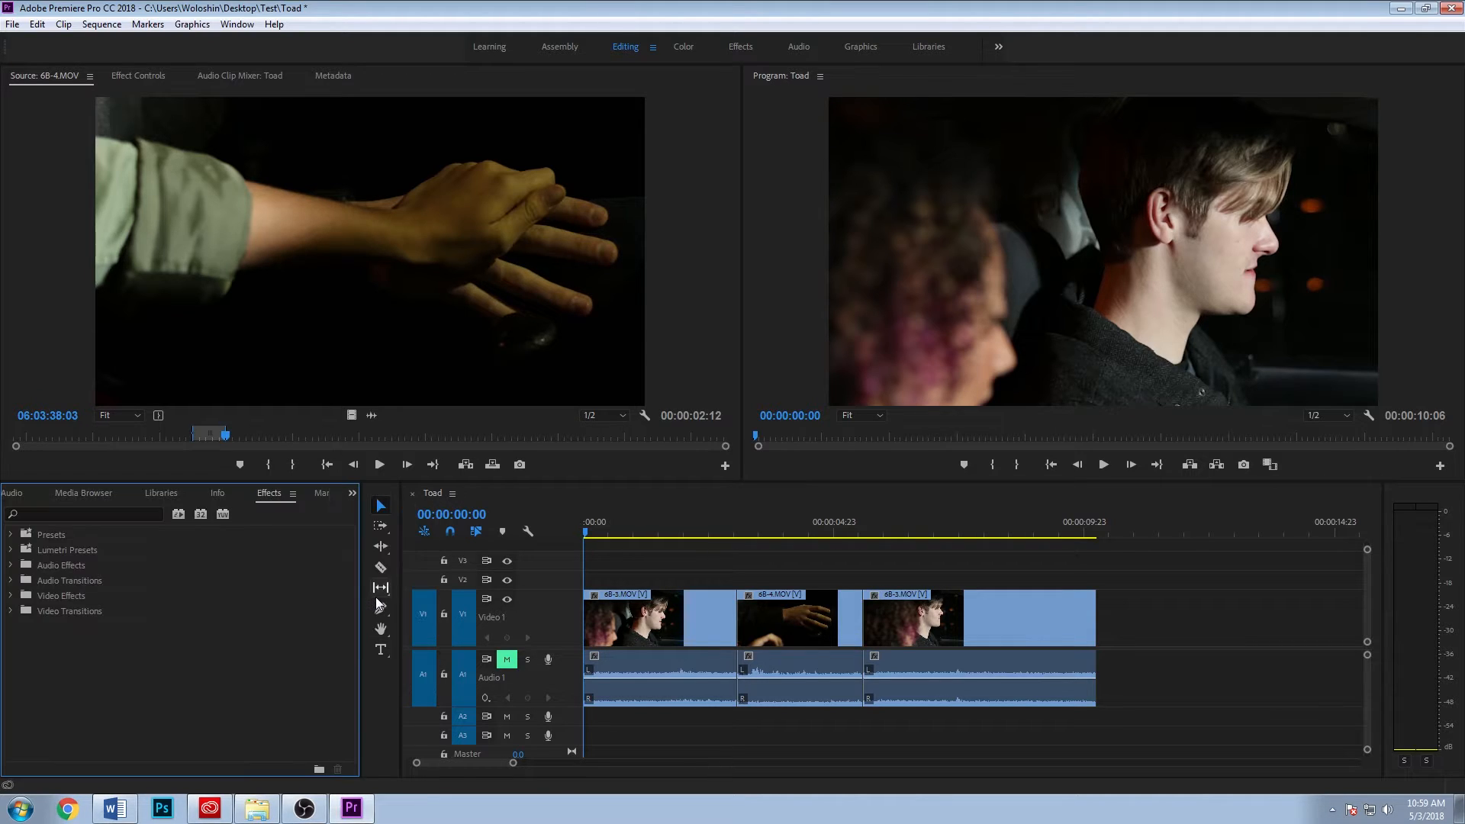
{"action": "left_click", "coordinate": [8, 611]}
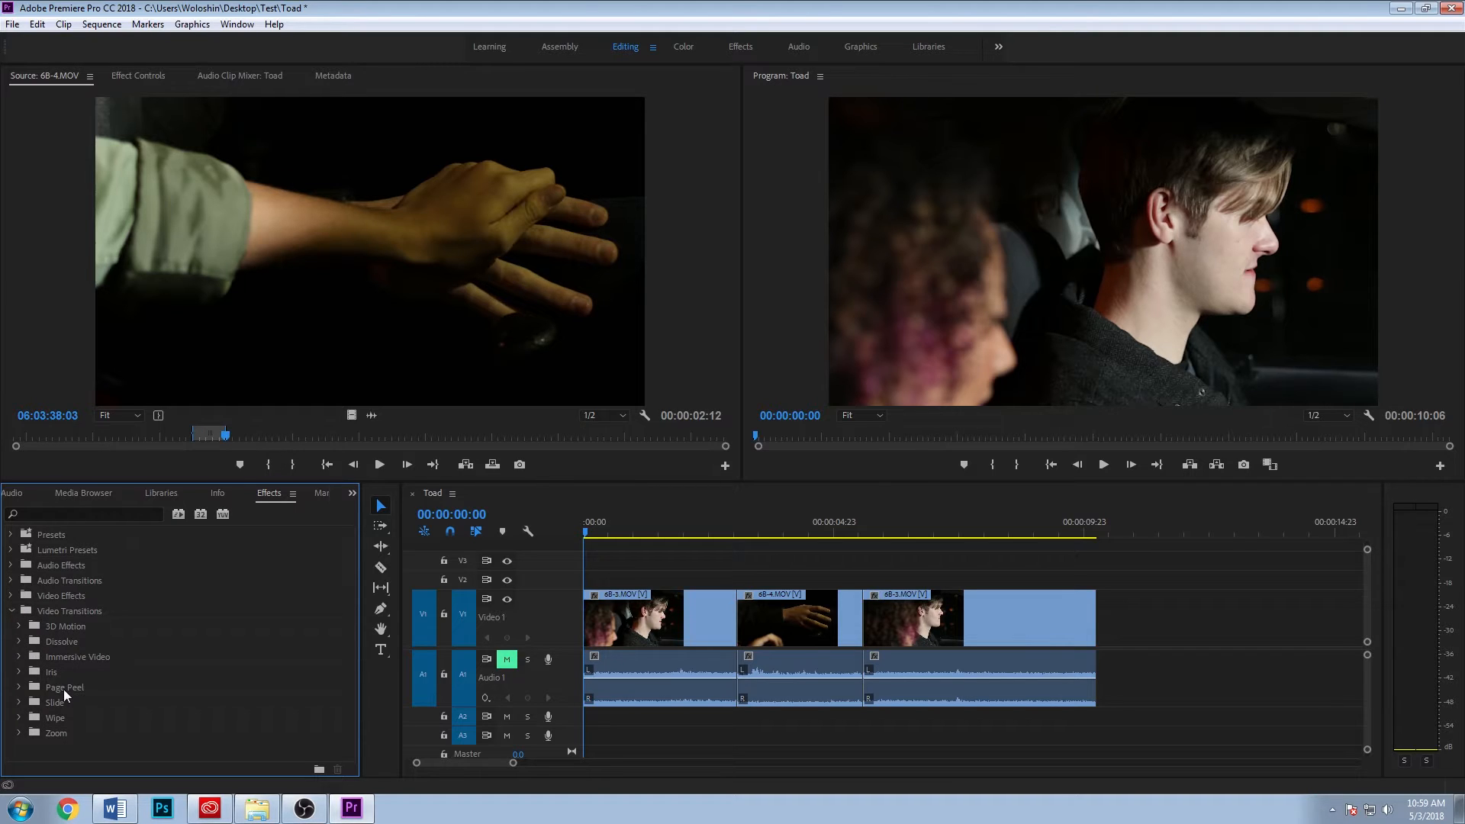
{"action": "left_click", "coordinate": [19, 642]}
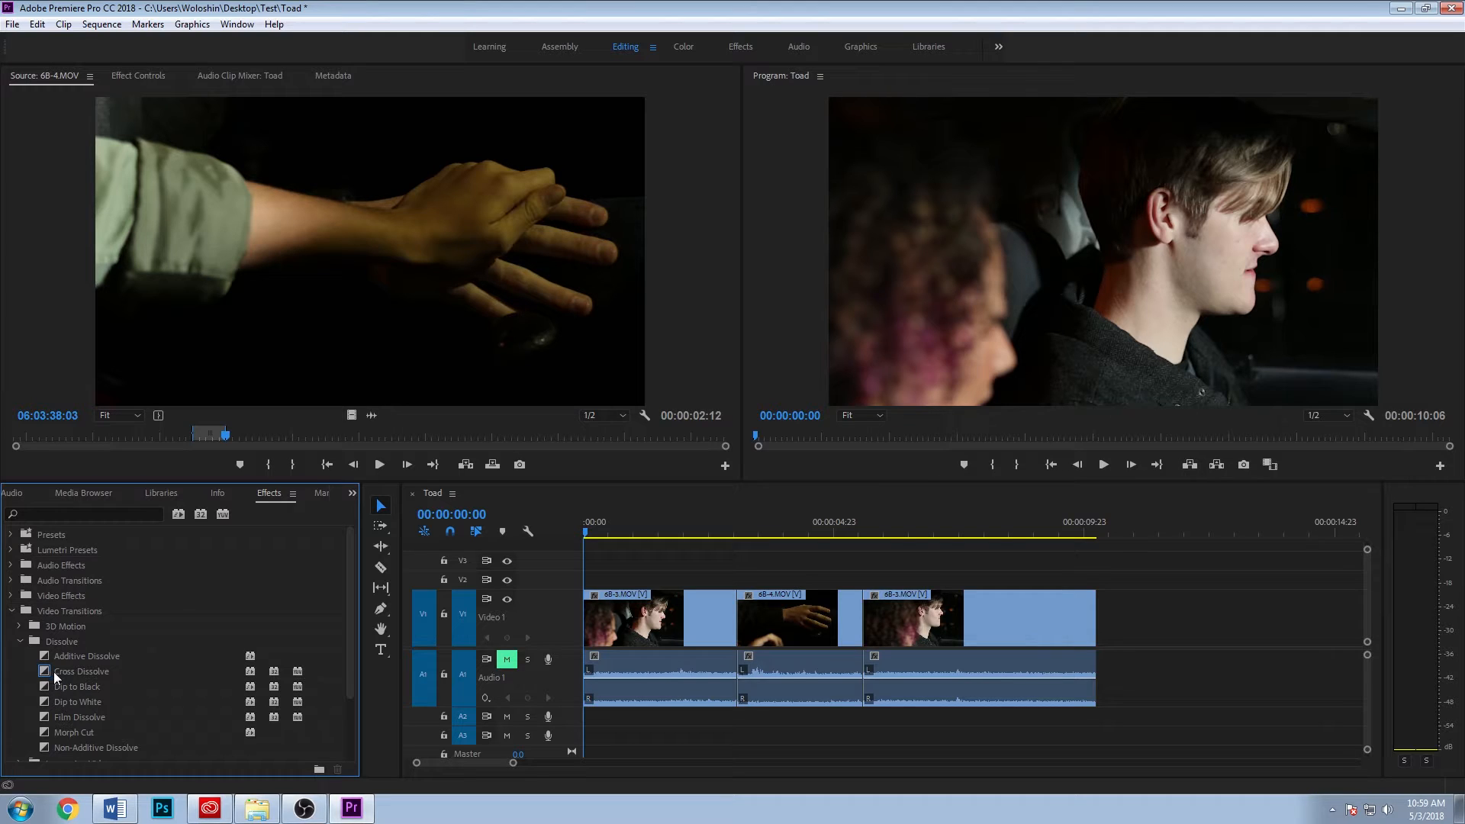
{"action": "left_click_drag", "start_coordinate": [61, 672], "coordinate": [731, 620]}
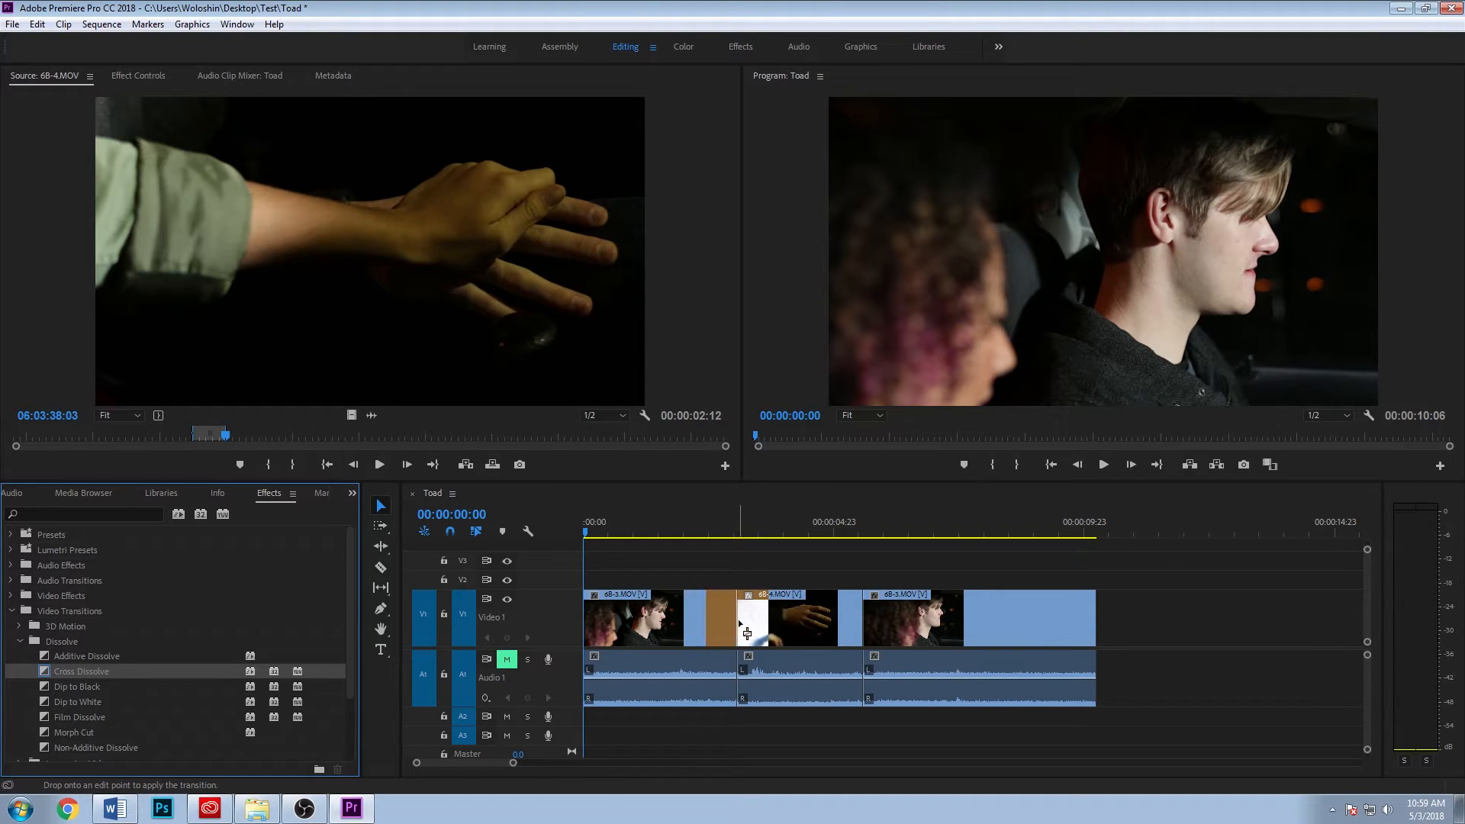
{"action": "mouse_move", "coordinate": [739, 619]}
{"action": "left_mouse_down"}
{"action": "mouse_move", "coordinate": [754, 623]}
{"action": "mouse_move", "coordinate": [735, 612]}
{"action": "left_mouse_up"}
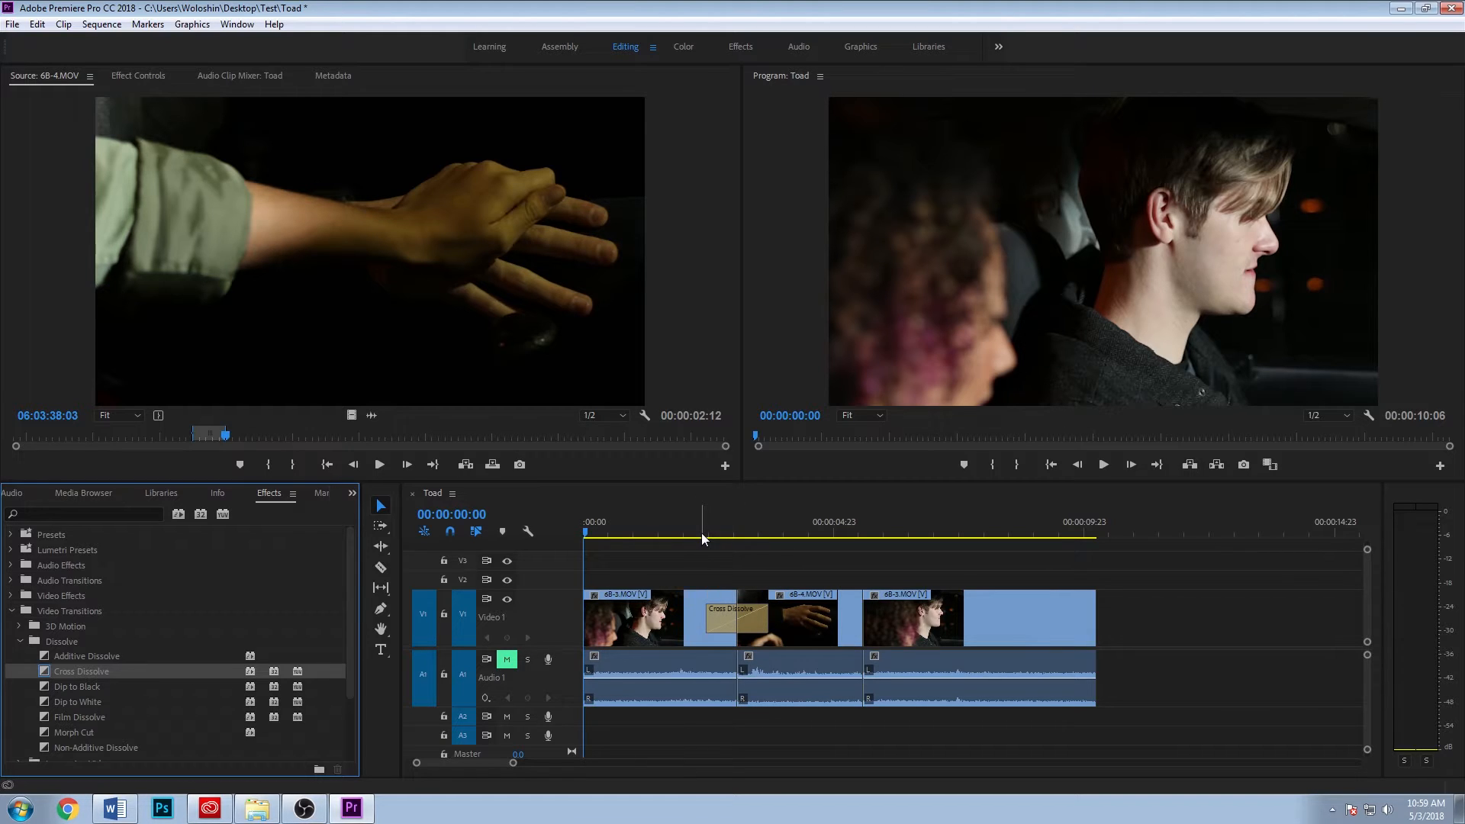
Play the sequence through the Cross Dissolve twice, starting shortly before the transition each time
{"action": "left_click", "coordinate": [702, 532]}
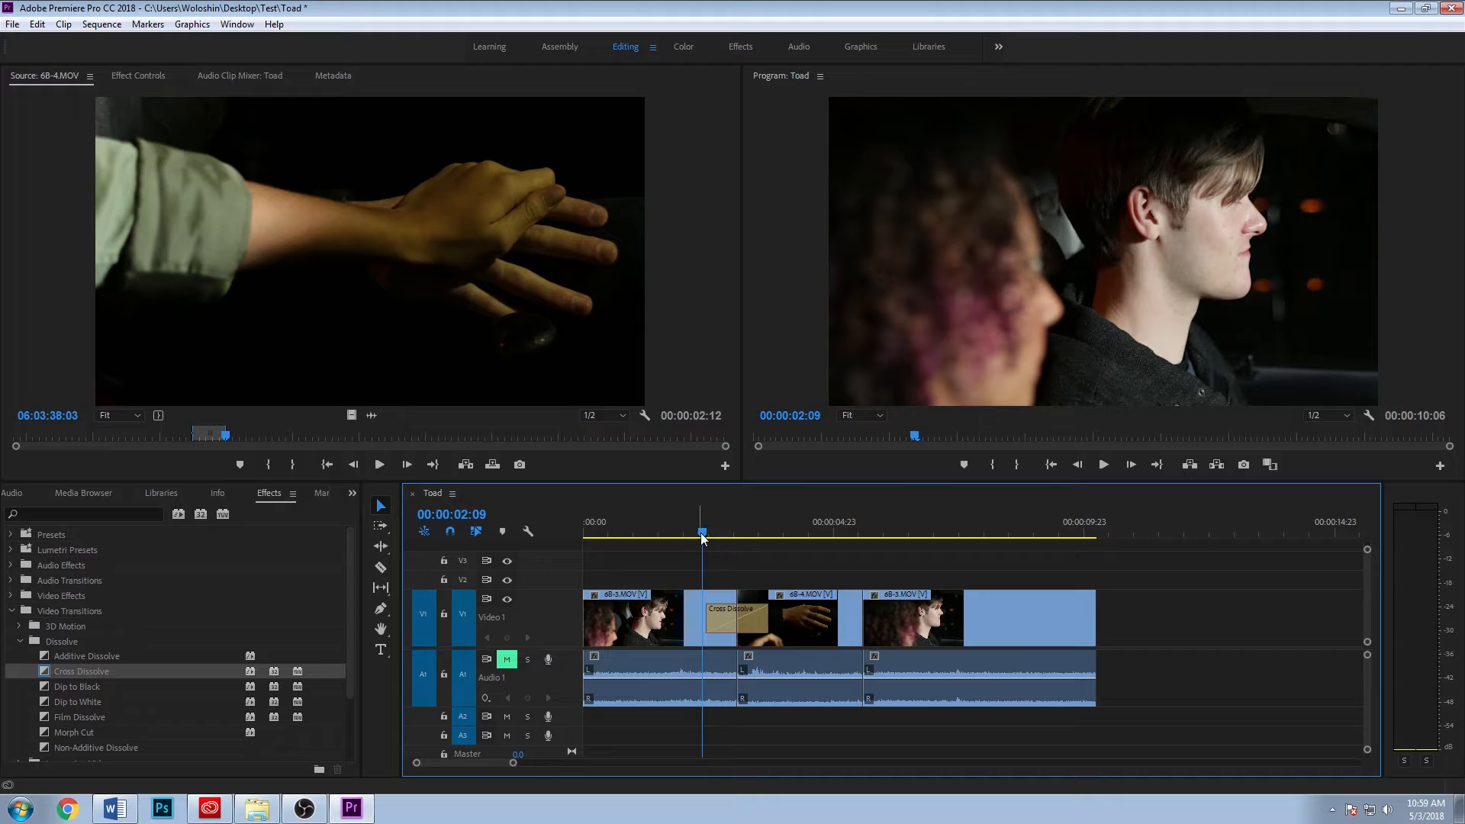
{"action": "key", "text": "space"}
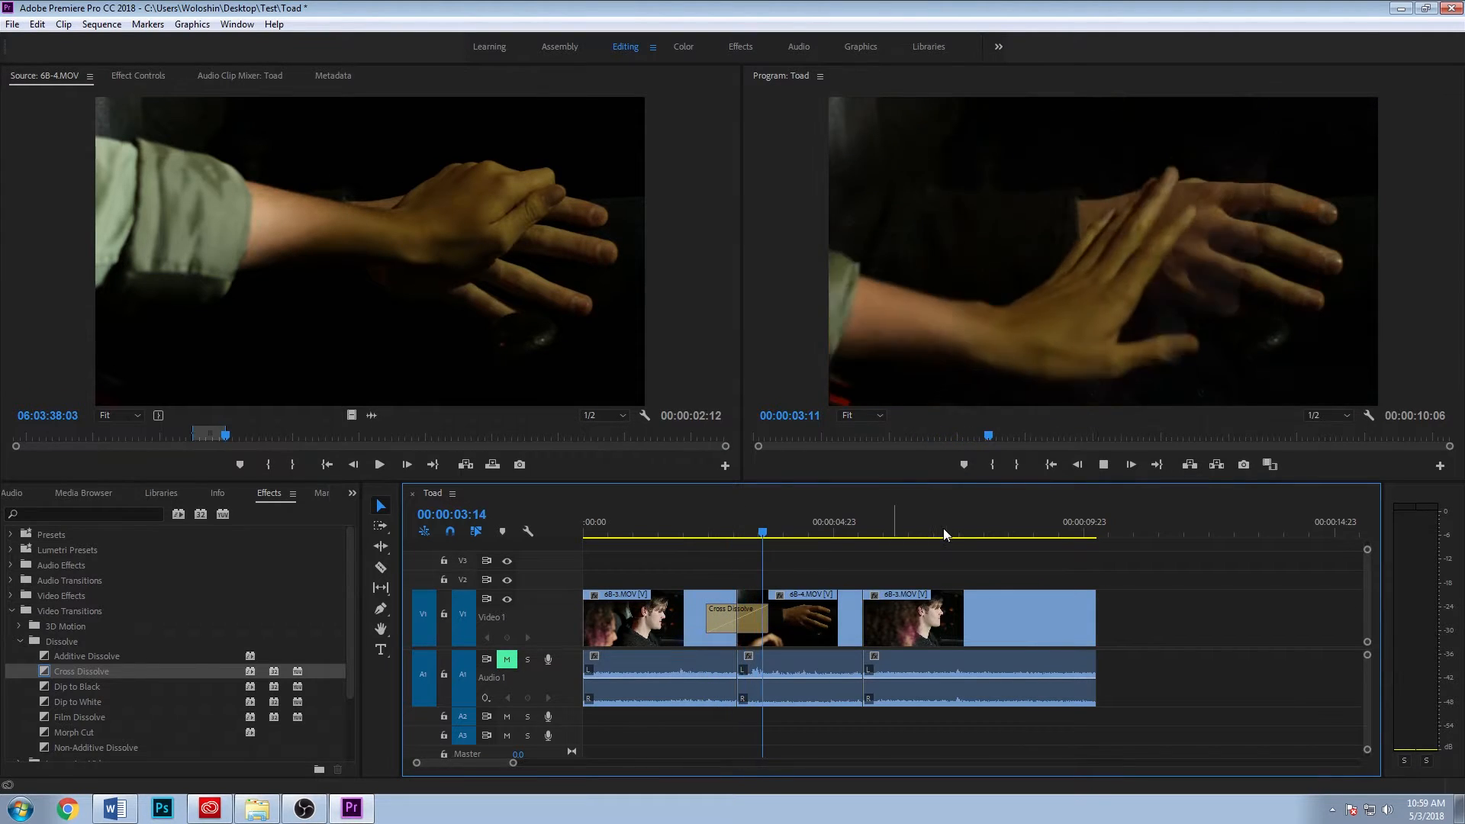
{"action": "key", "text": "space"}
{"action": "left_click", "coordinate": [714, 522]}
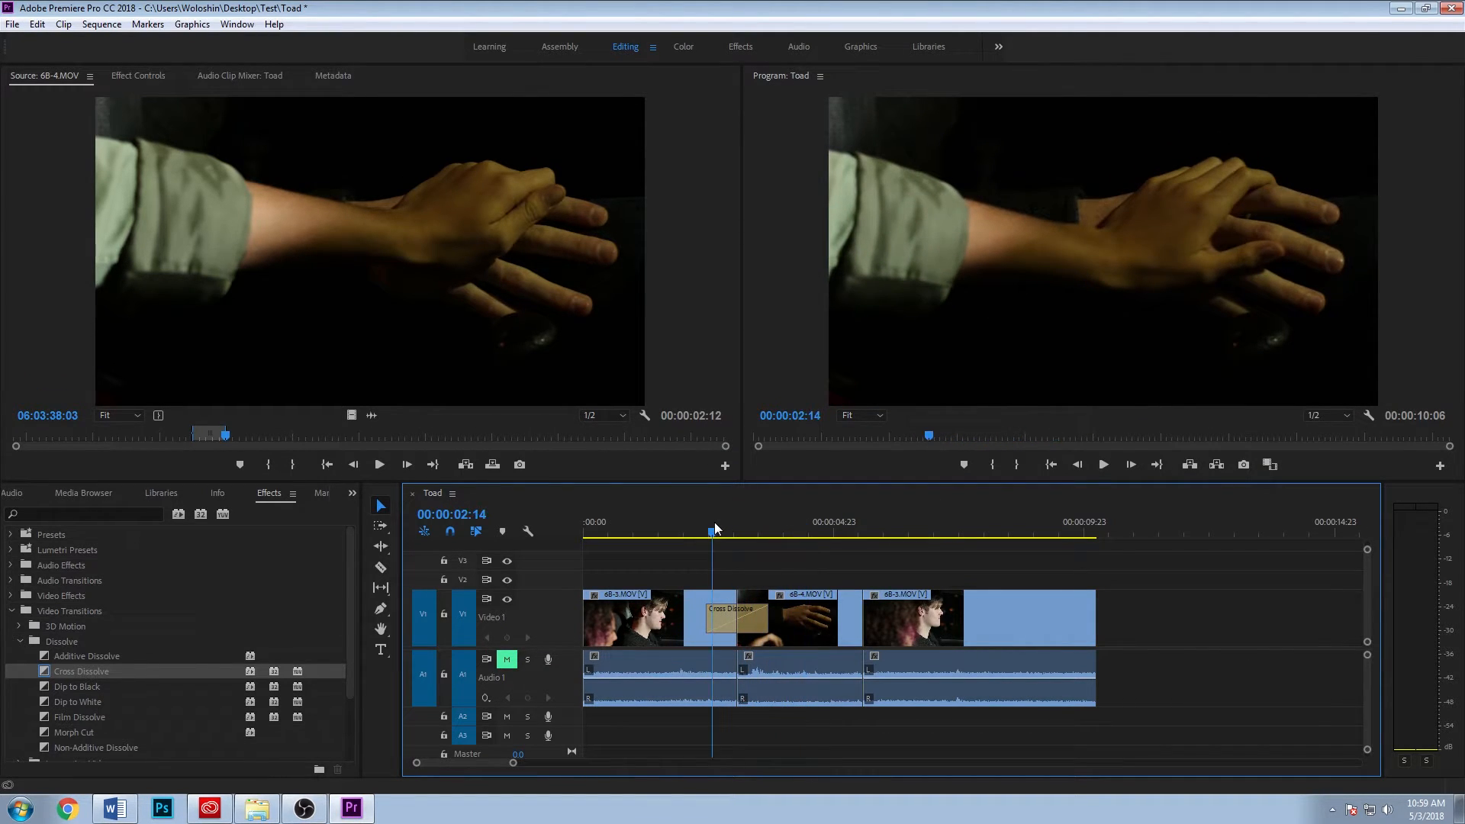
{"action": "left_click", "coordinate": [691, 513]}
{"action": "key", "text": "space"}
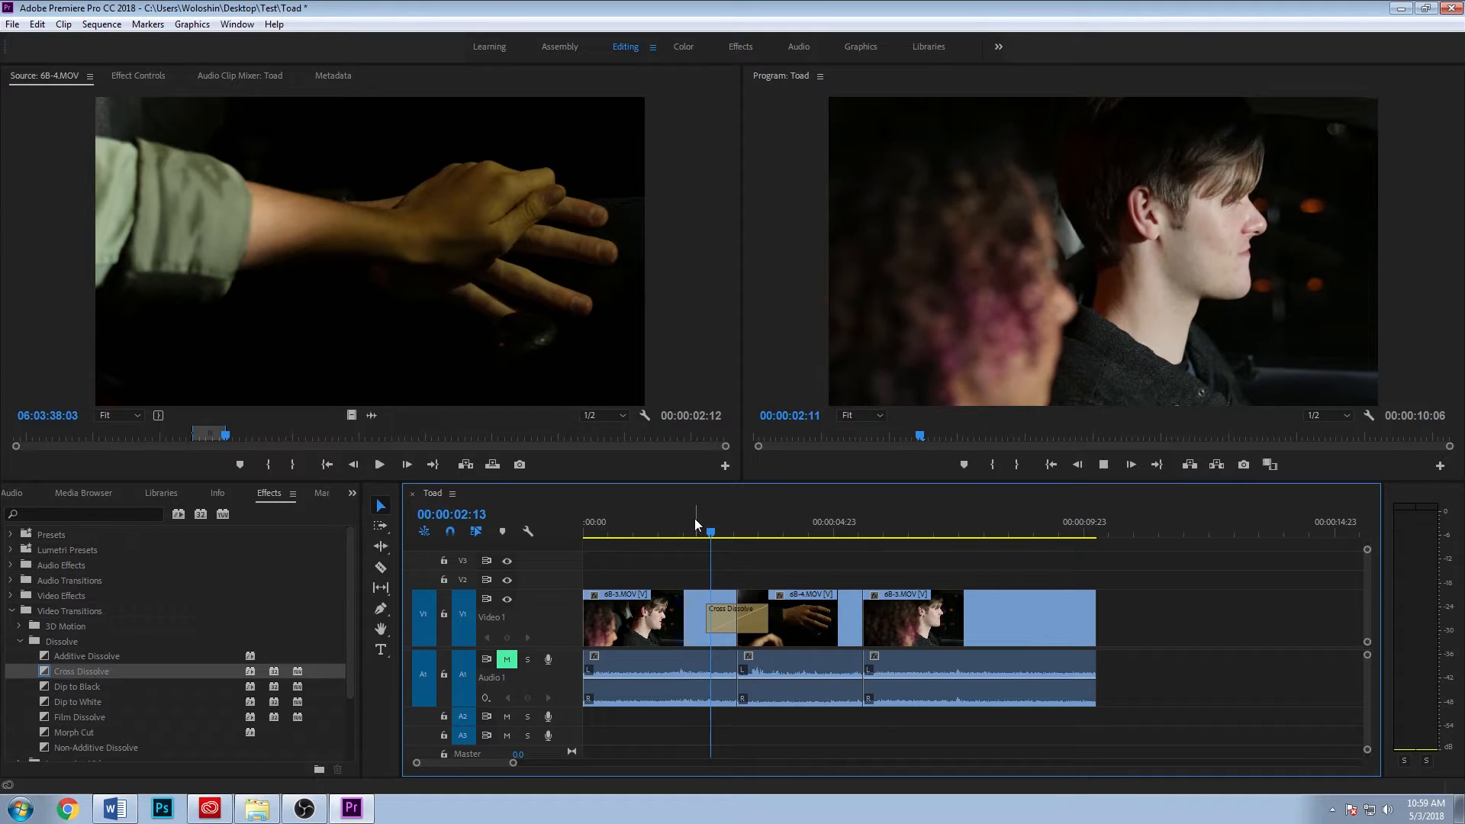
{"action": "key", "text": "space"}
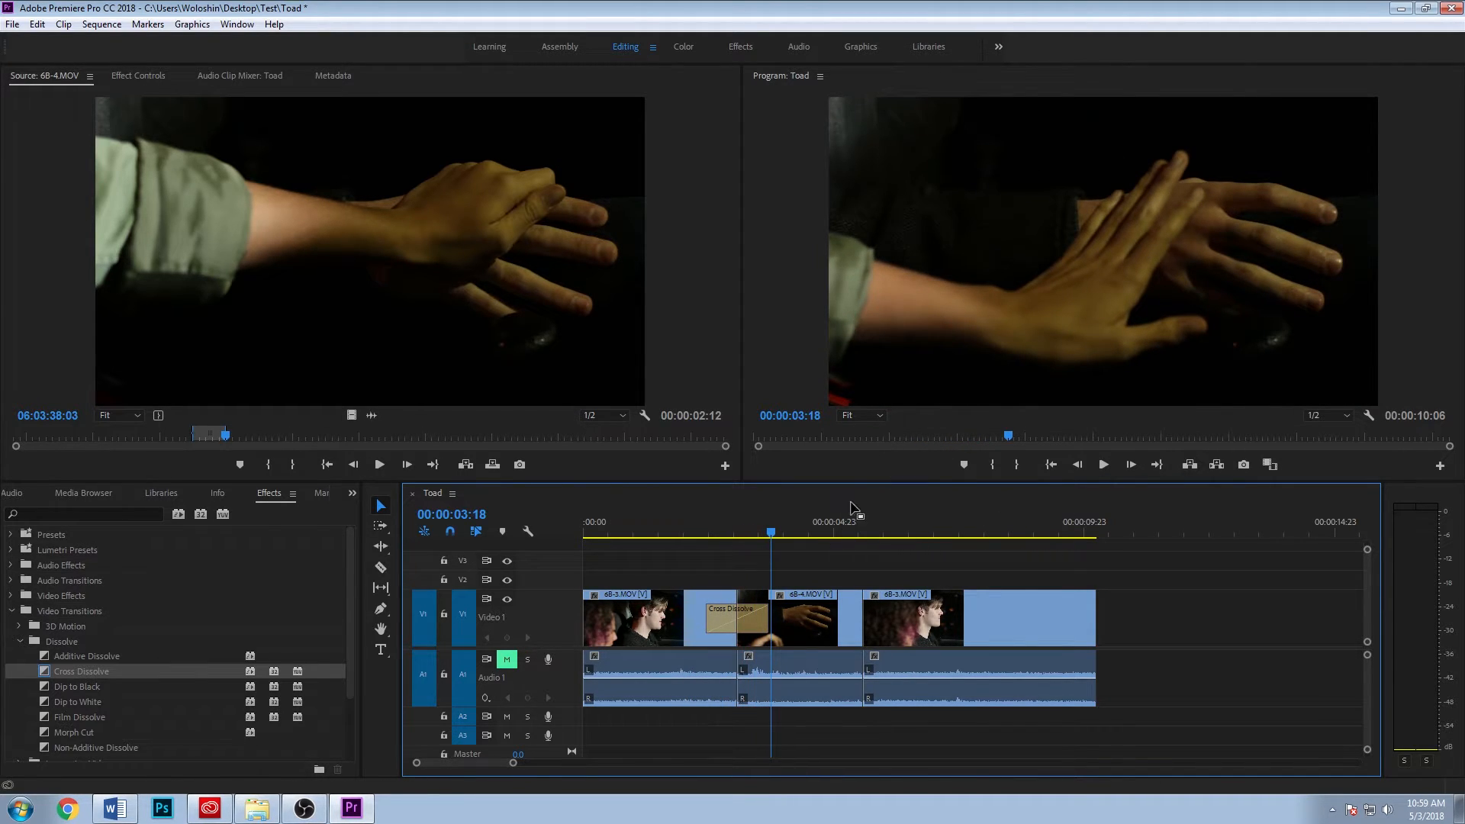
View the Program monitor, Source monitor and timeline maximized in turn, and restore the normal layout
{"action": "left_click", "coordinate": [913, 307]}
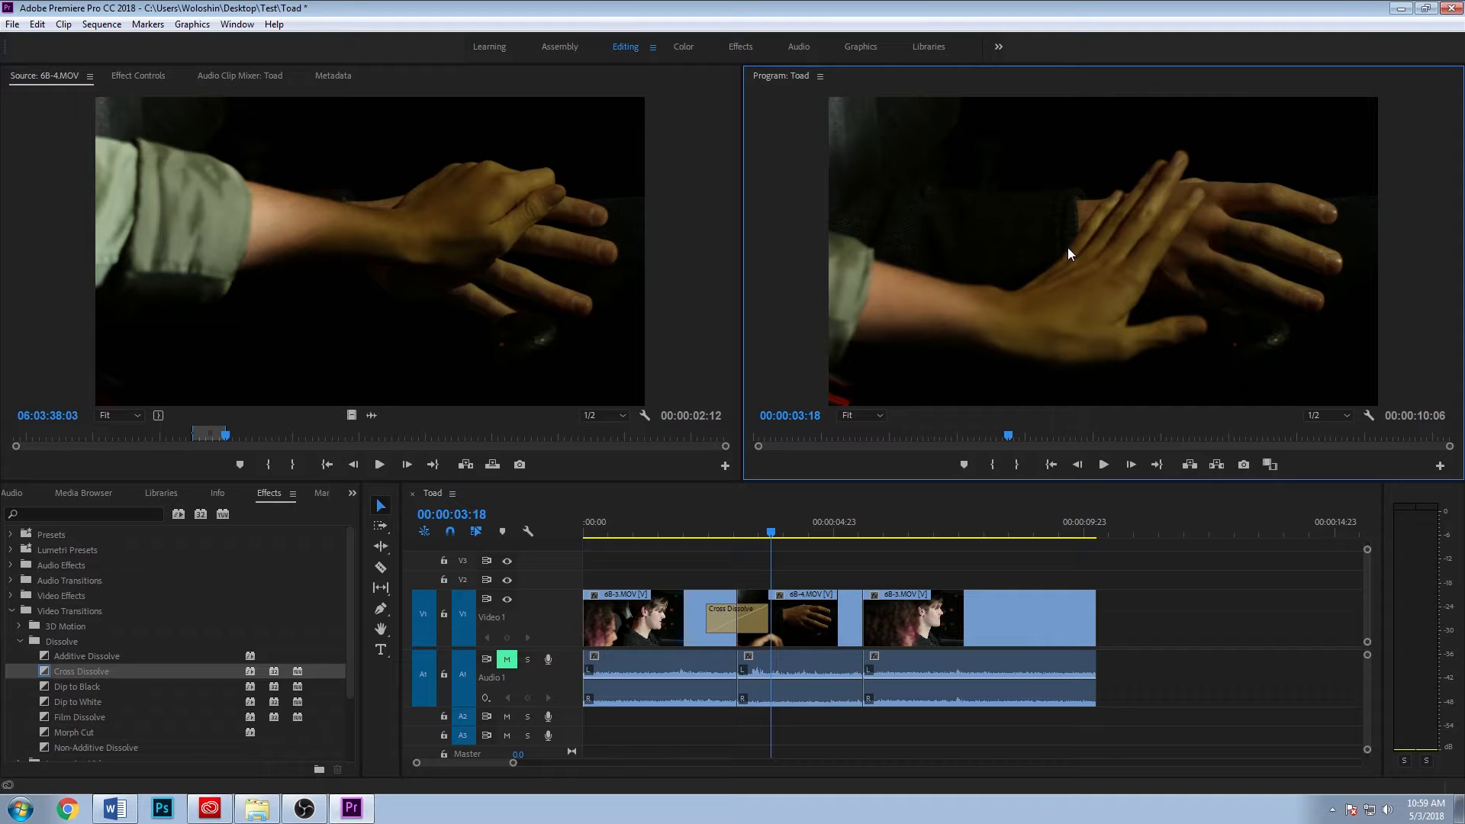
{"action": "key", "text": "grave"}
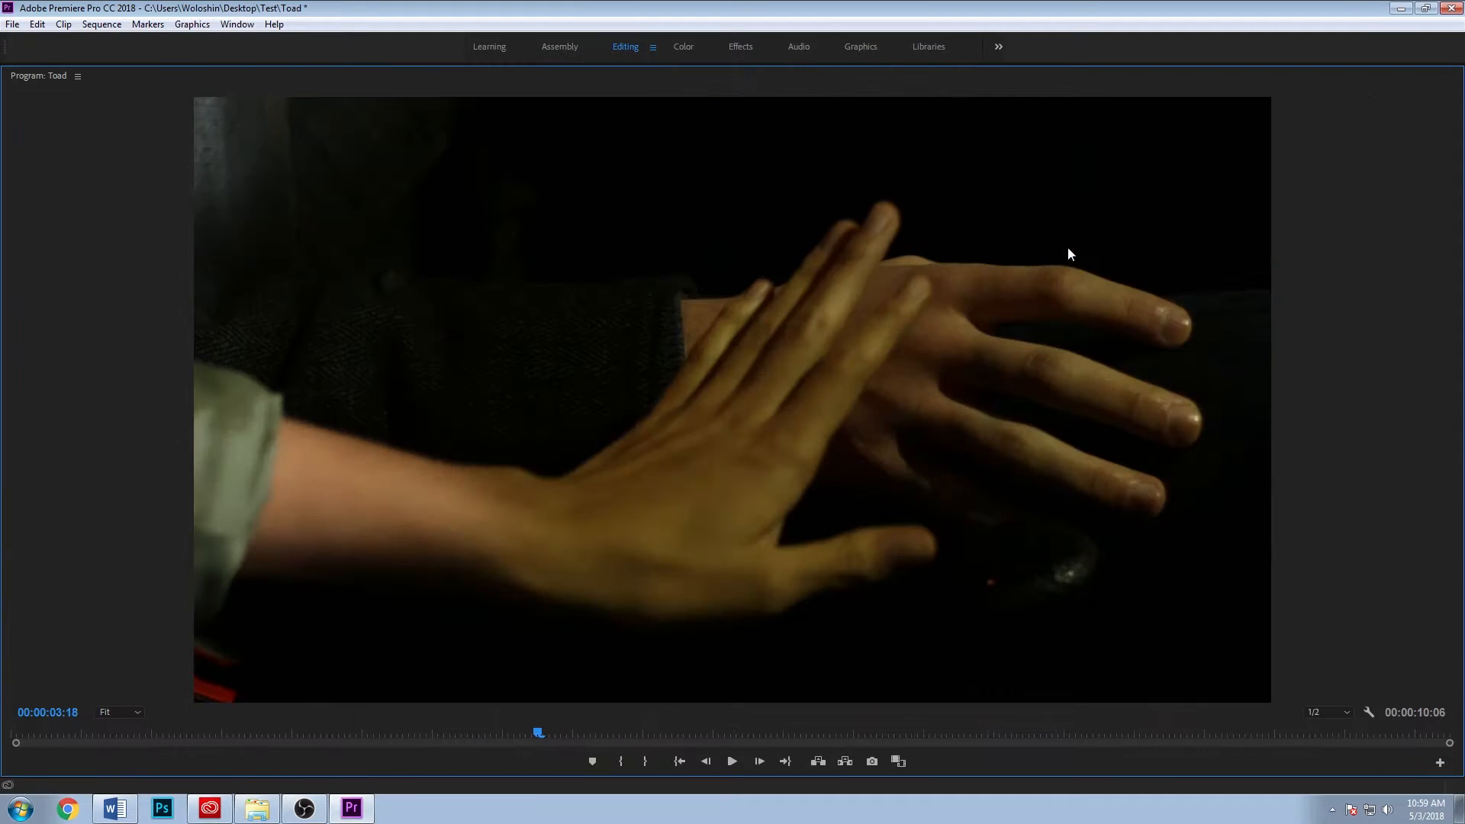
{"action": "key", "text": "grave"}
{"action": "key", "text": "grave"}
{"action": "key", "text": "grave"}
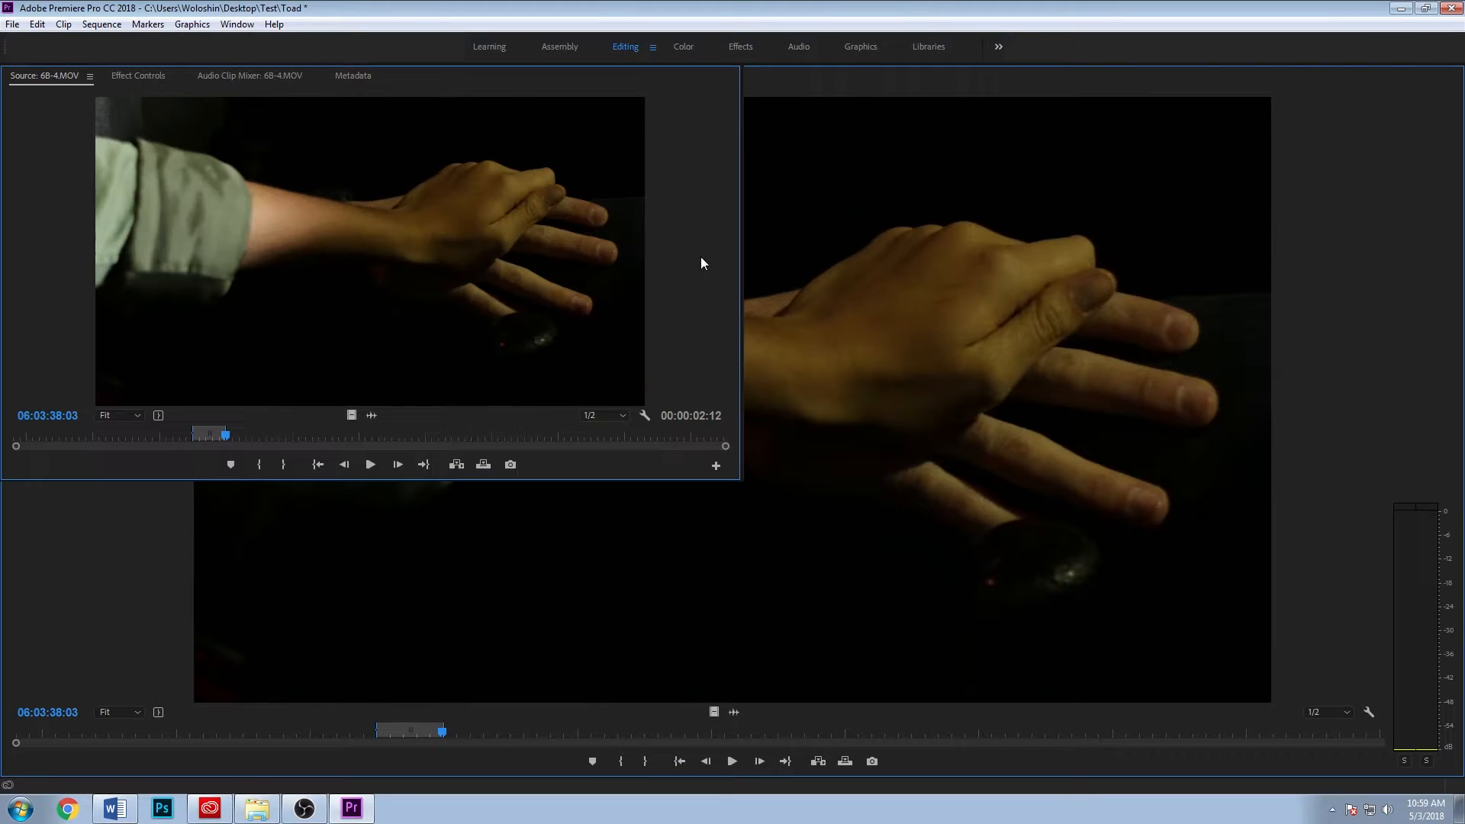
{"action": "key", "text": "grave"}
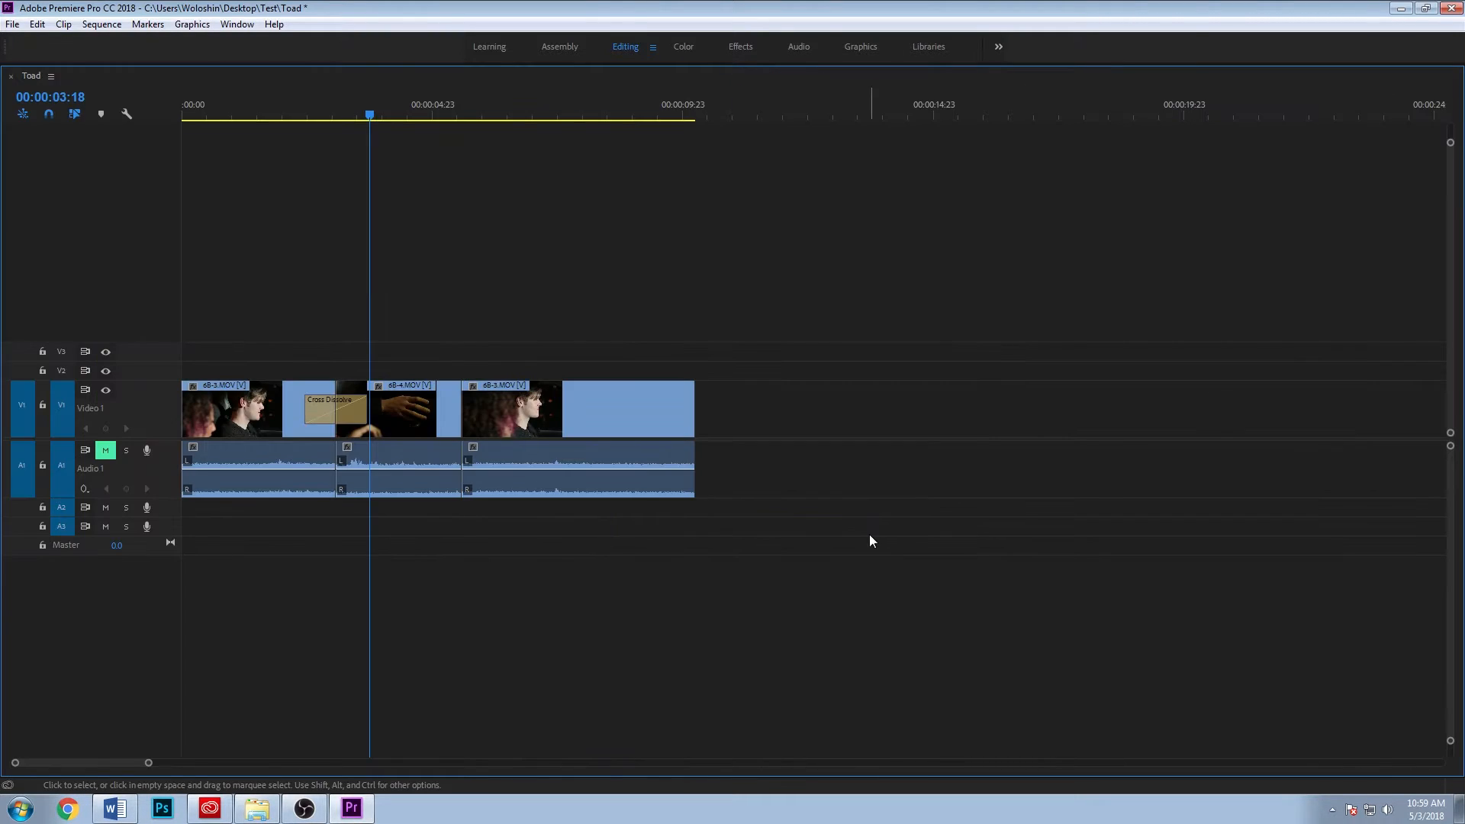
{"action": "key", "text": "grave"}
{"action": "key", "text": "grave"}
{"action": "key", "text": "grave"}
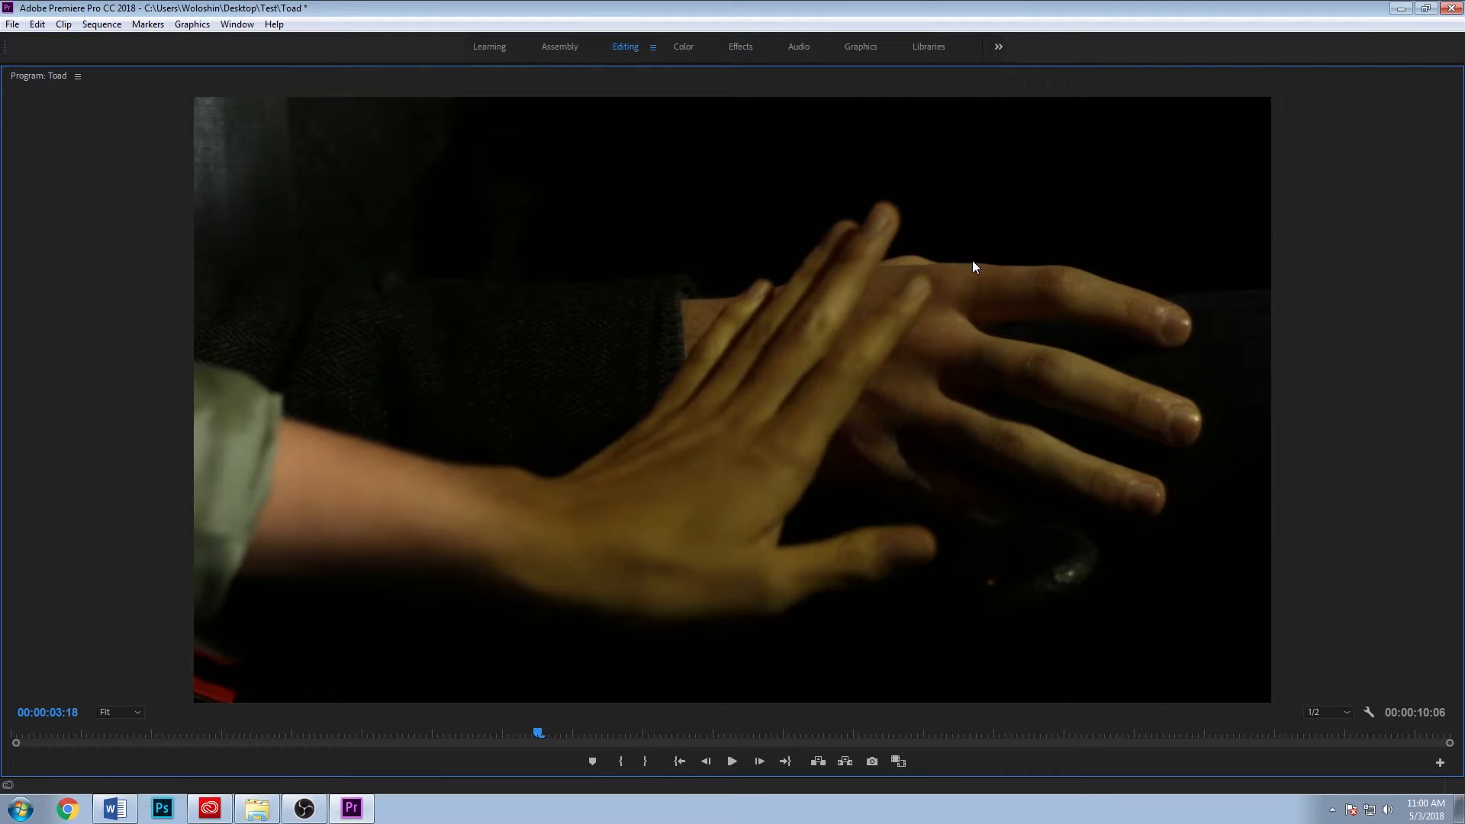
{"action": "key", "text": "grave"}
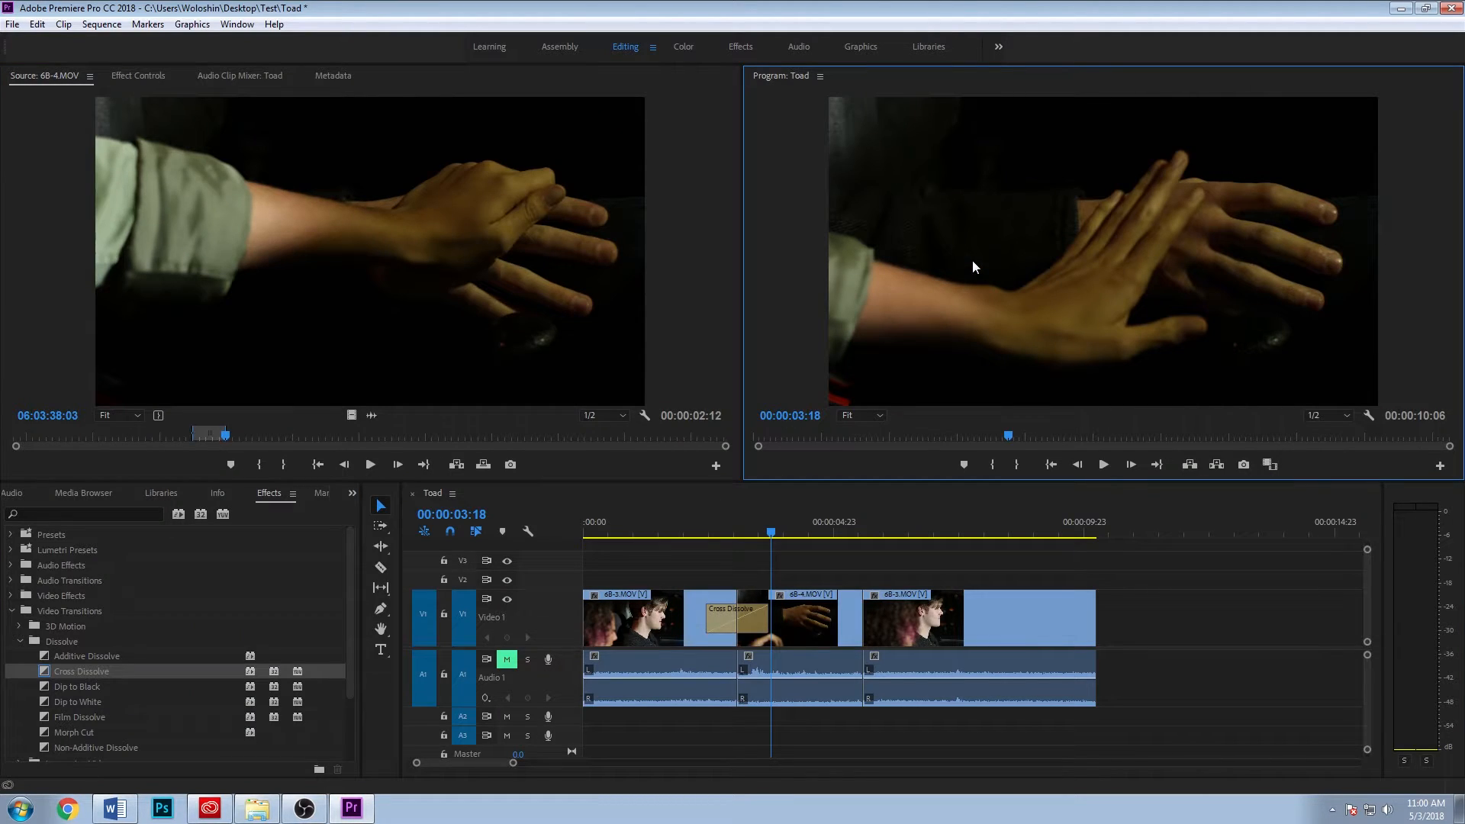
Apply the Constant Power crossfade, found by searching the effects for "fade", at the first audio cut and unmute Audio 1
{"action": "mouse_move", "coordinate": [734, 525]}
{"action": "left_mouse_down"}
{"action": "mouse_move", "coordinate": [713, 526]}
{"action": "mouse_move", "coordinate": [747, 524]}
{"action": "mouse_move", "coordinate": [721, 516]}
{"action": "left_mouse_up"}
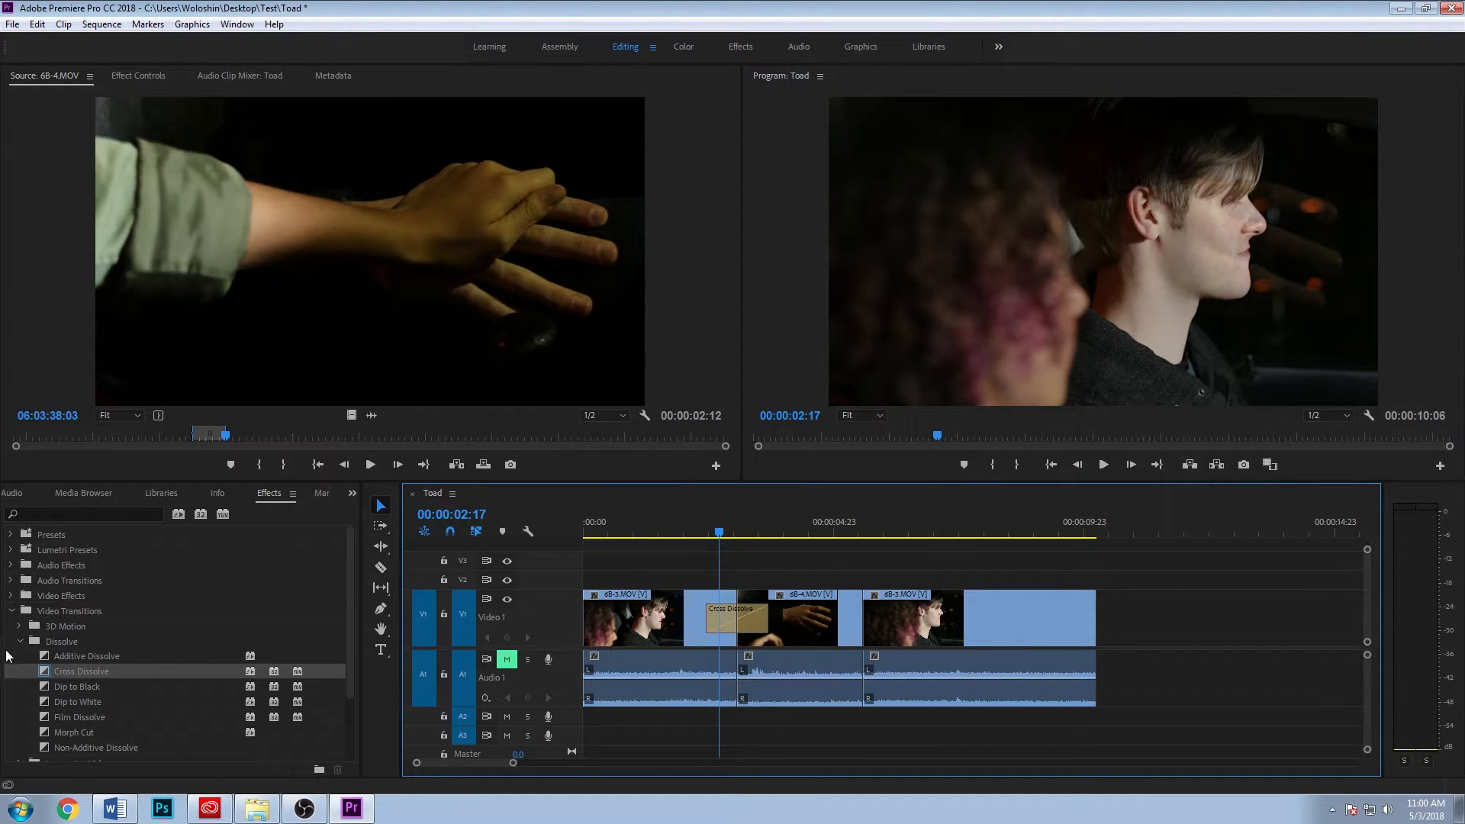
{"action": "left_click", "coordinate": [11, 611]}
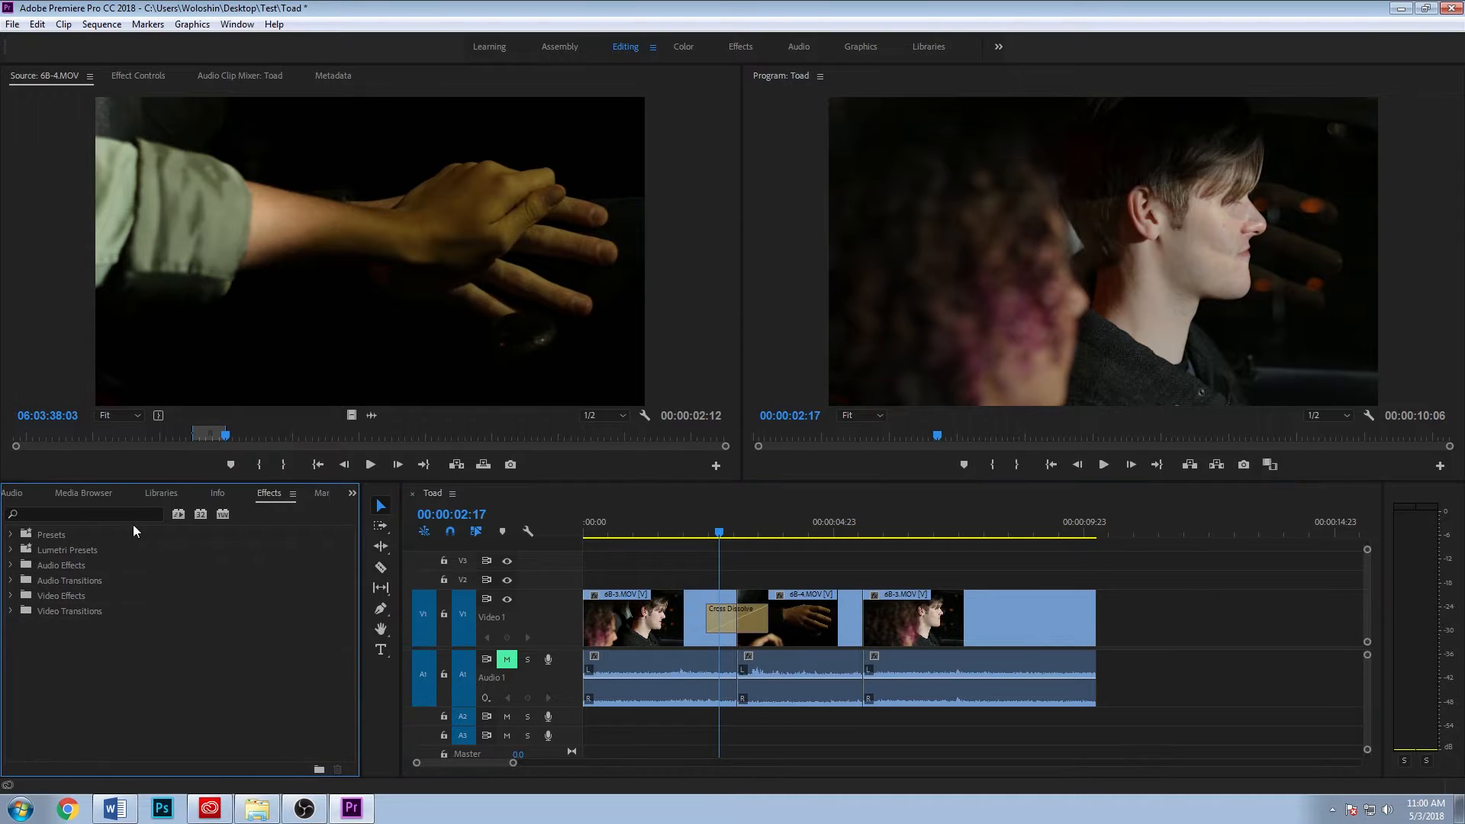
{"action": "left_click", "coordinate": [54, 513]}
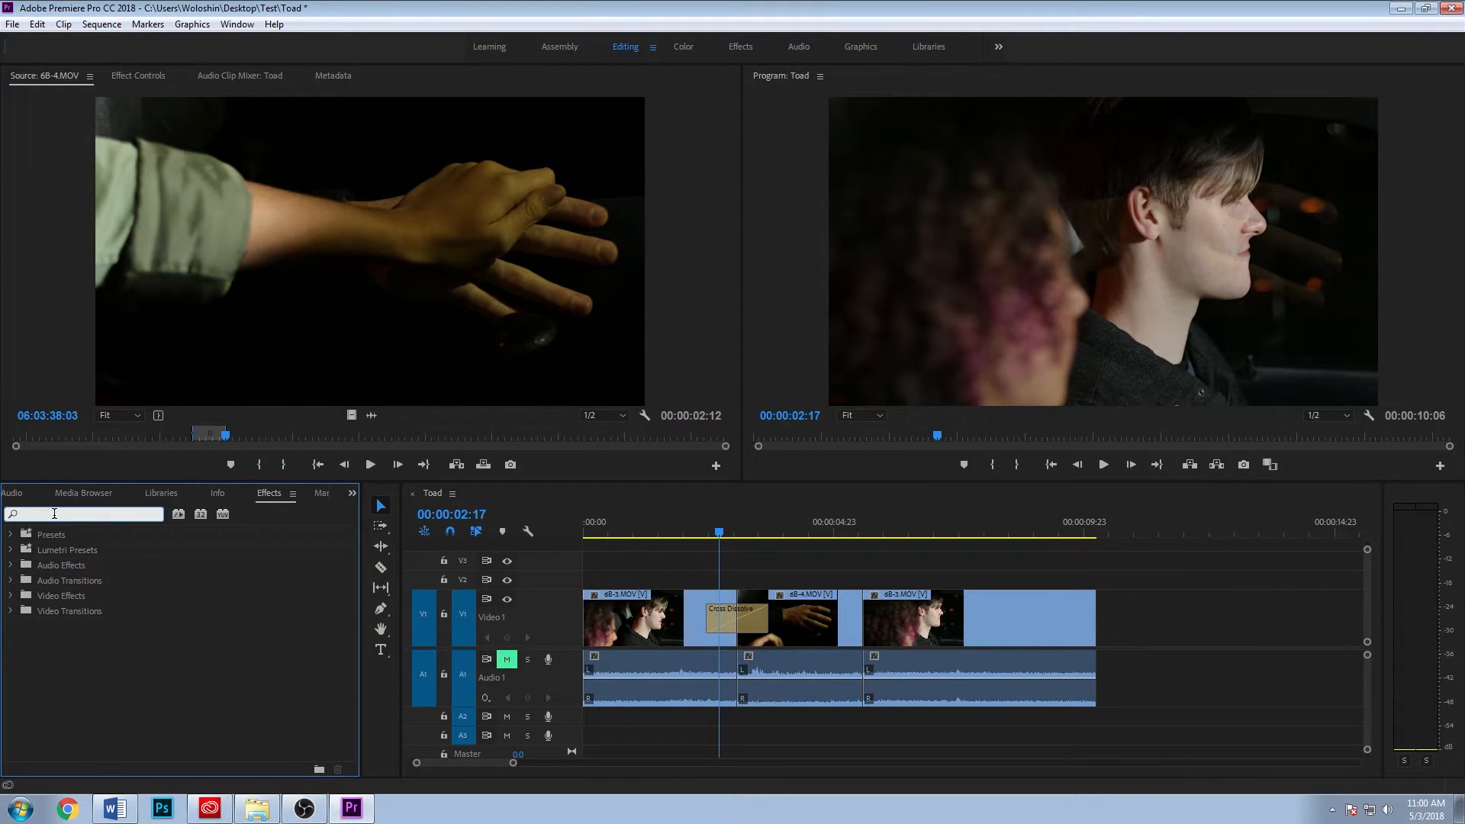
{"action": "type", "text": "fade"}
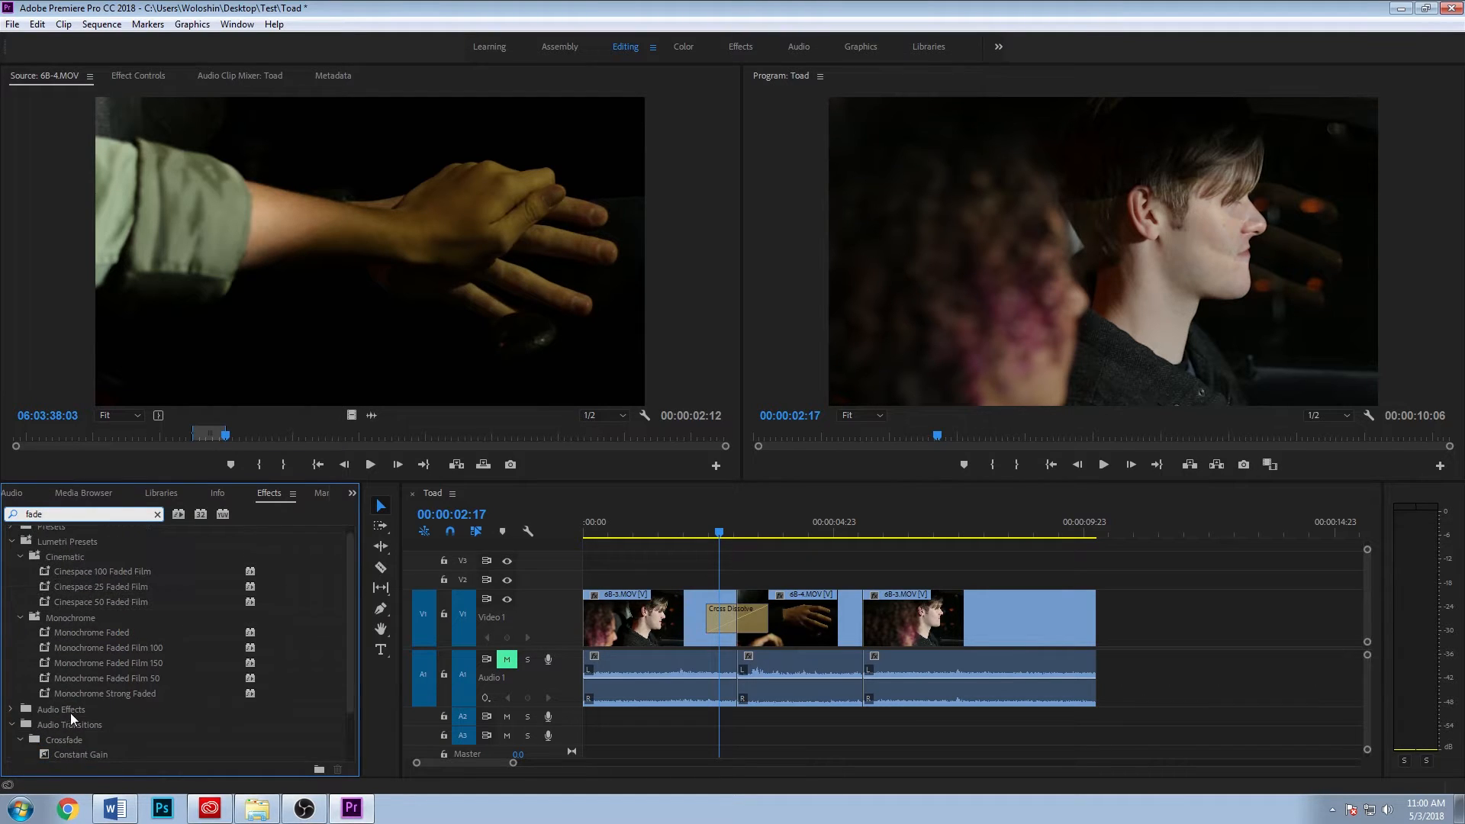
{"action": "scroll", "coordinate": [70, 713], "scroll_direction": "up", "scroll_amount": 3}
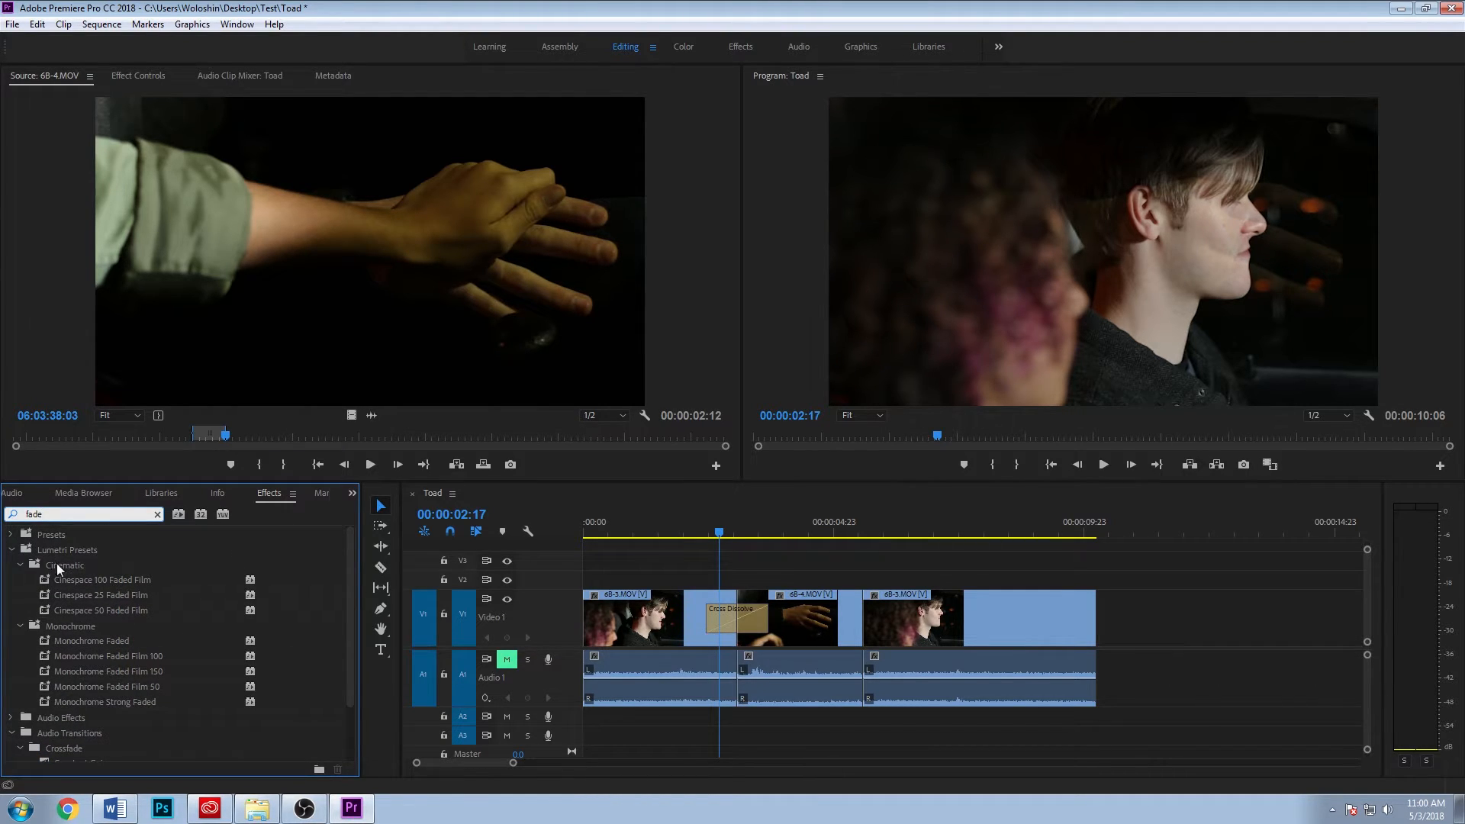
{"action": "scroll", "coordinate": [94, 630], "scroll_direction": "down", "scroll_amount": 3}
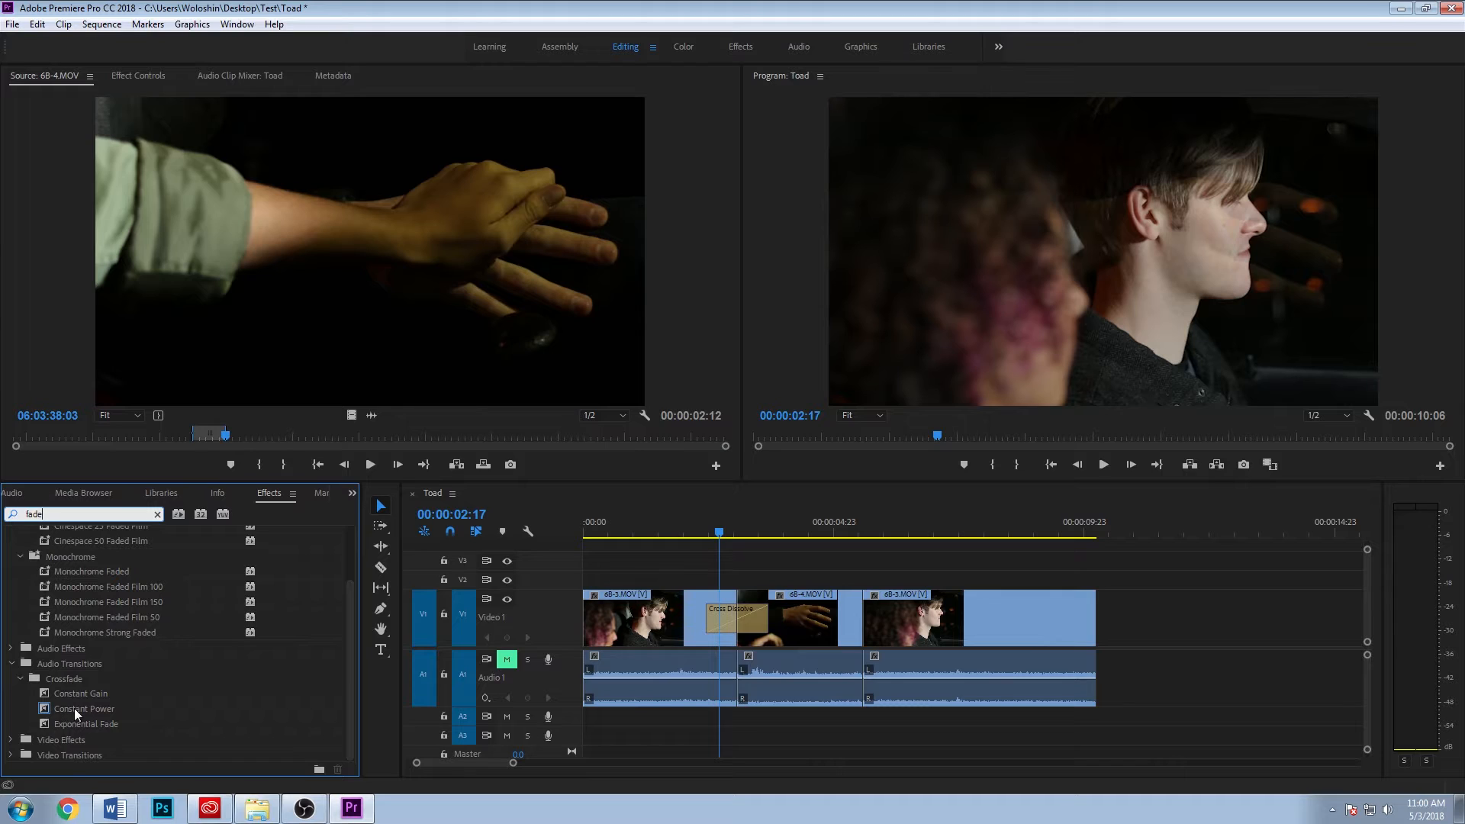
{"action": "left_click_drag", "start_coordinate": [63, 712], "coordinate": [725, 685]}
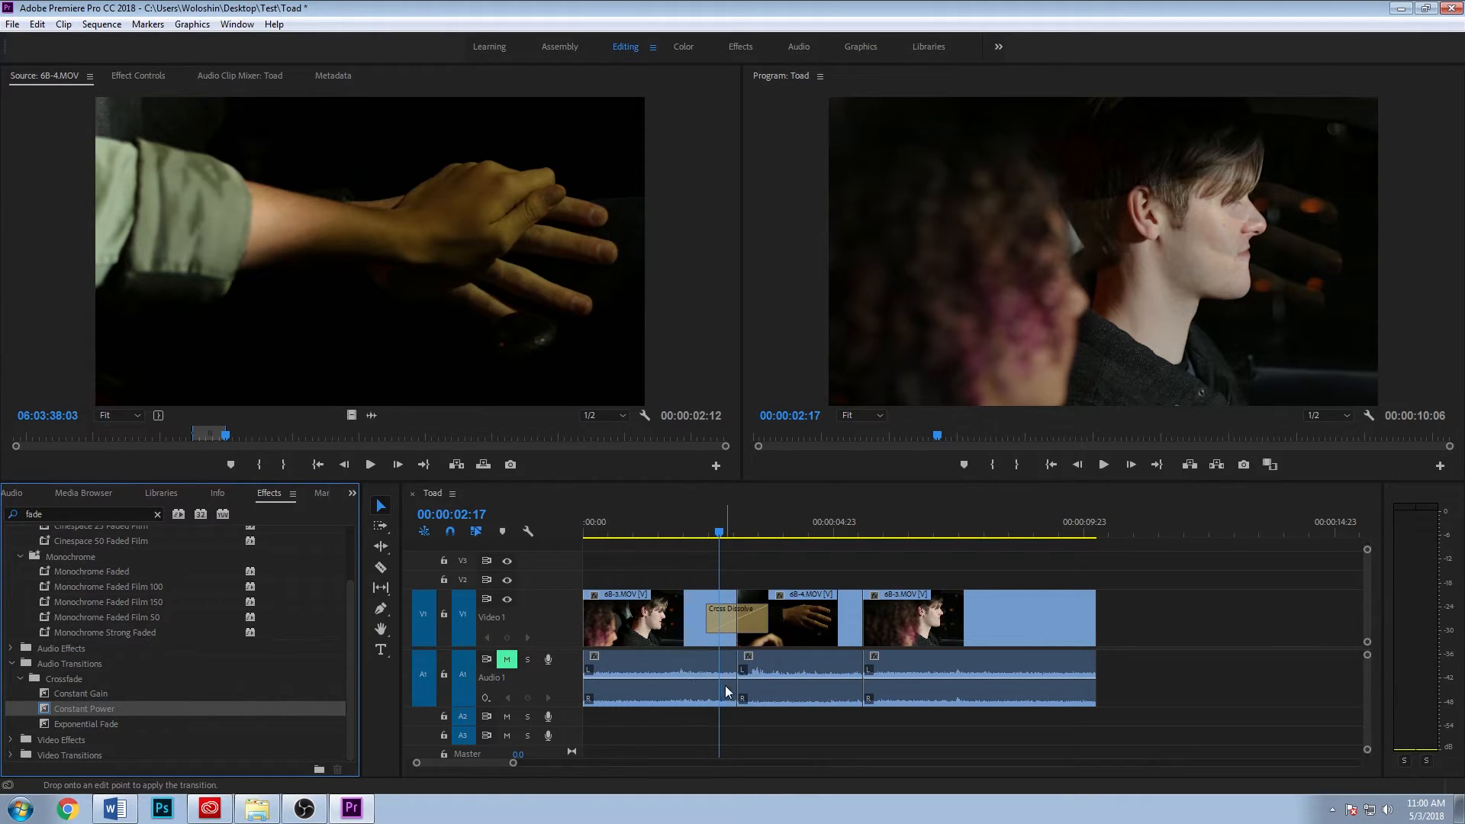
{"action": "left_click", "coordinate": [506, 661]}
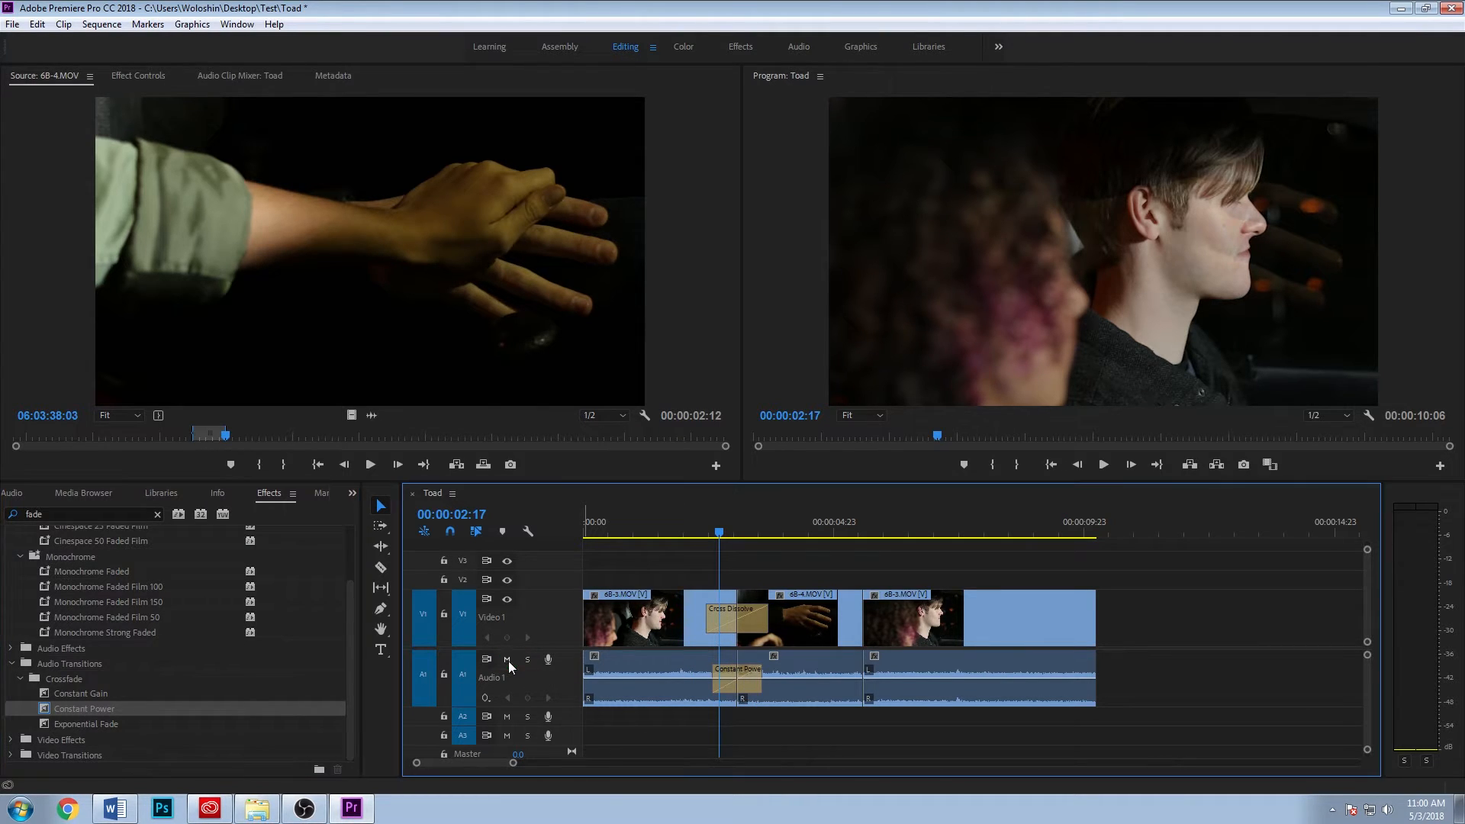
Play the sequence through the Constant Power crossfade at the first audio cut, and mute Audio 1
{"action": "left_click", "coordinate": [692, 524]}
{"action": "key", "text": "space"}
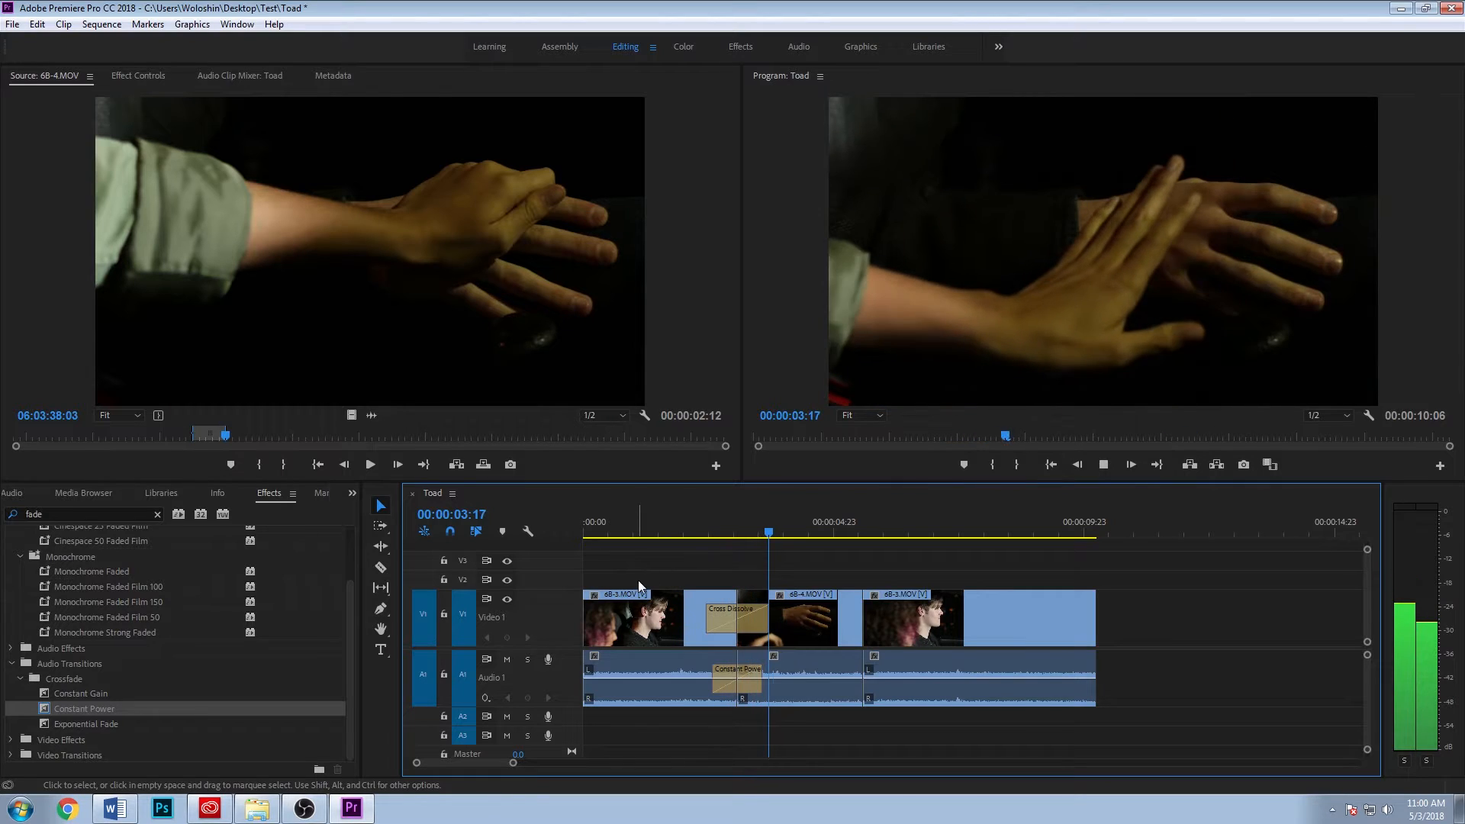
{"action": "key", "text": "space"}
{"action": "left_click", "coordinate": [509, 661]}
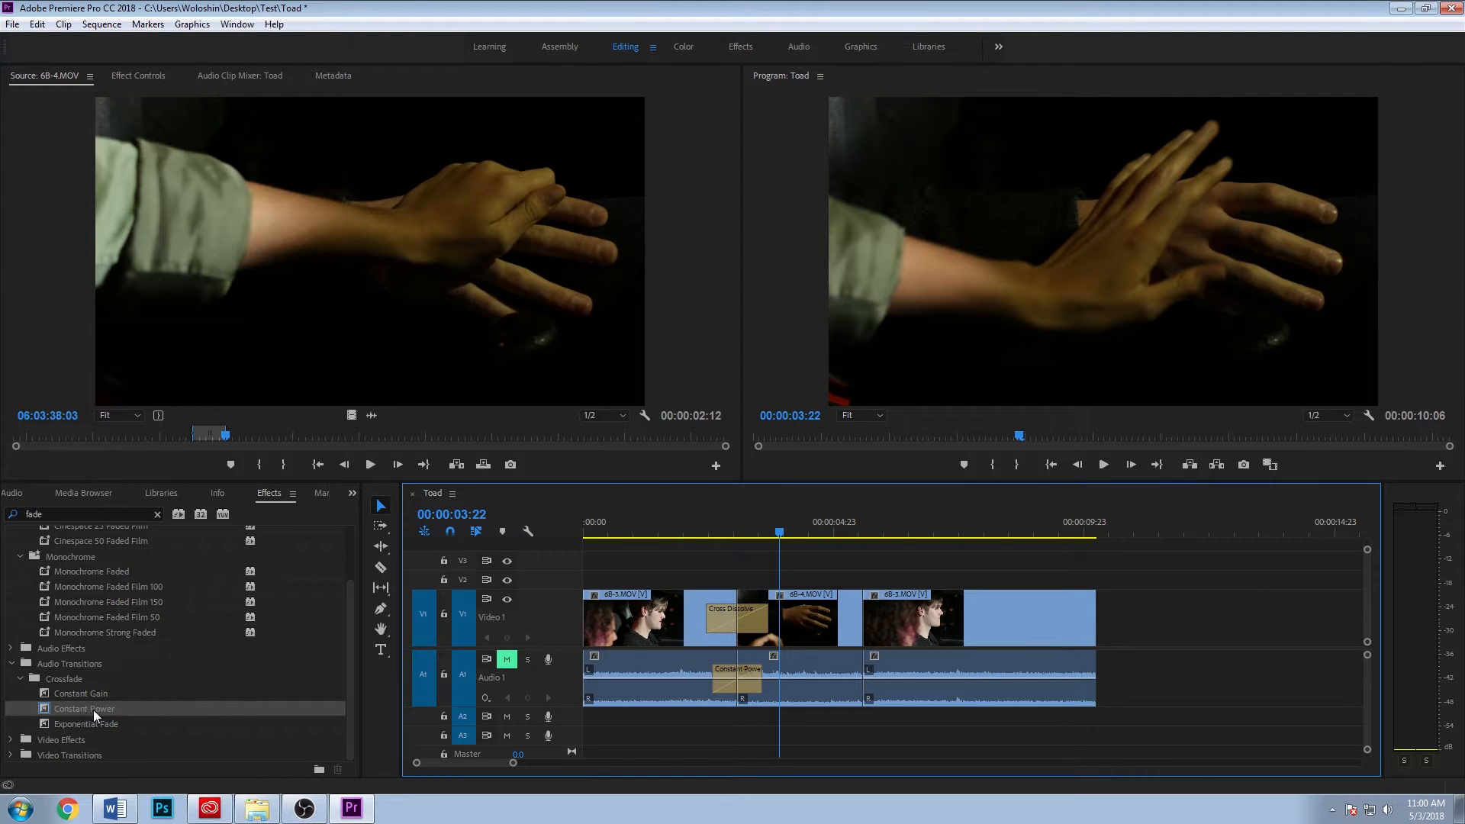
Search the effects for "dissolve" and apply the Cross Dissolve video transition to the start of the first 6B-3.MOV clip
{"action": "left_click_drag", "start_coordinate": [89, 708], "coordinate": [164, 665]}
{"action": "scroll", "coordinate": [132, 584], "scroll_direction": "up", "scroll_amount": 1}
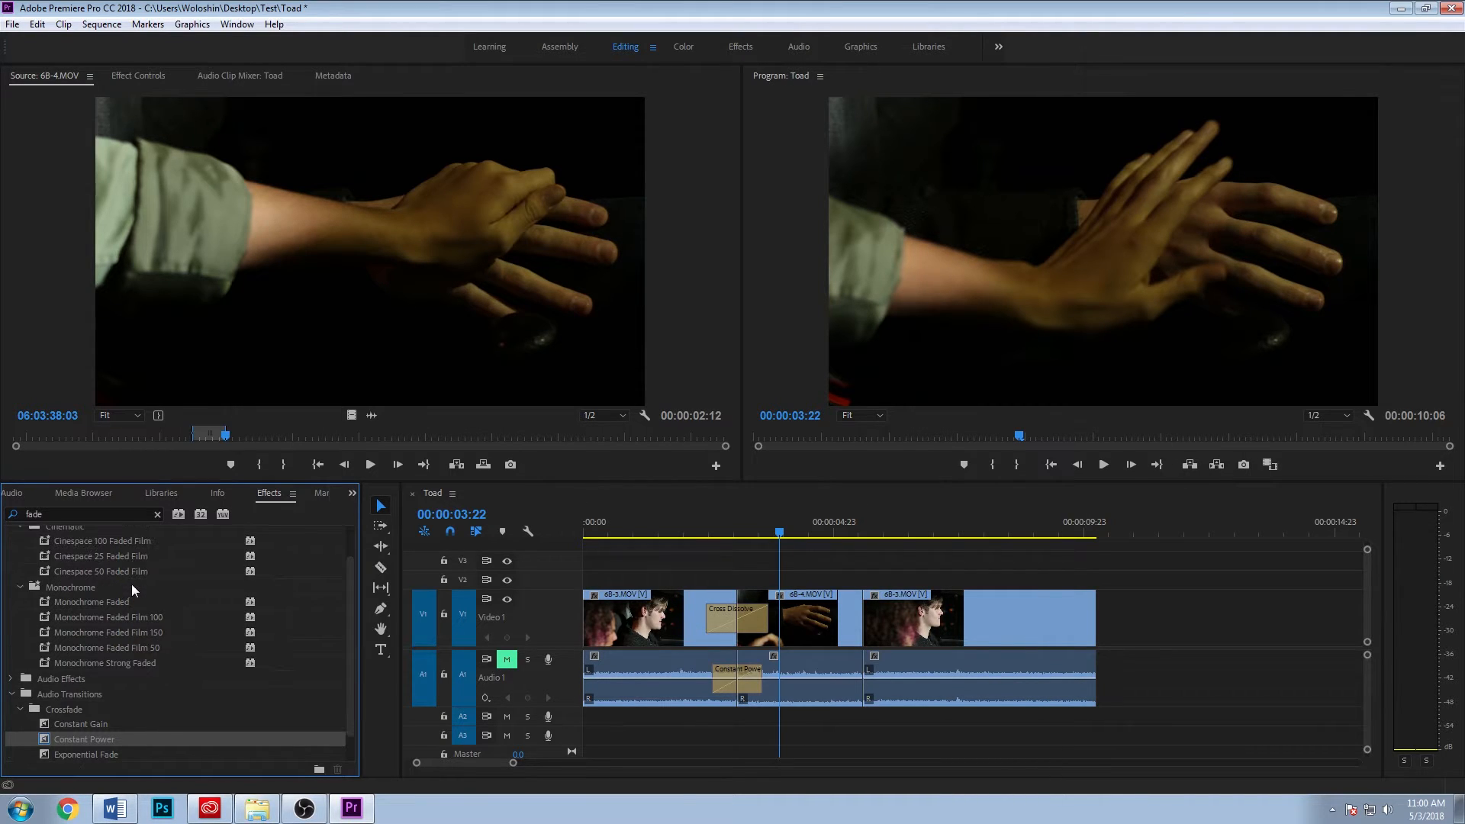
{"action": "left_click", "coordinate": [158, 515]}
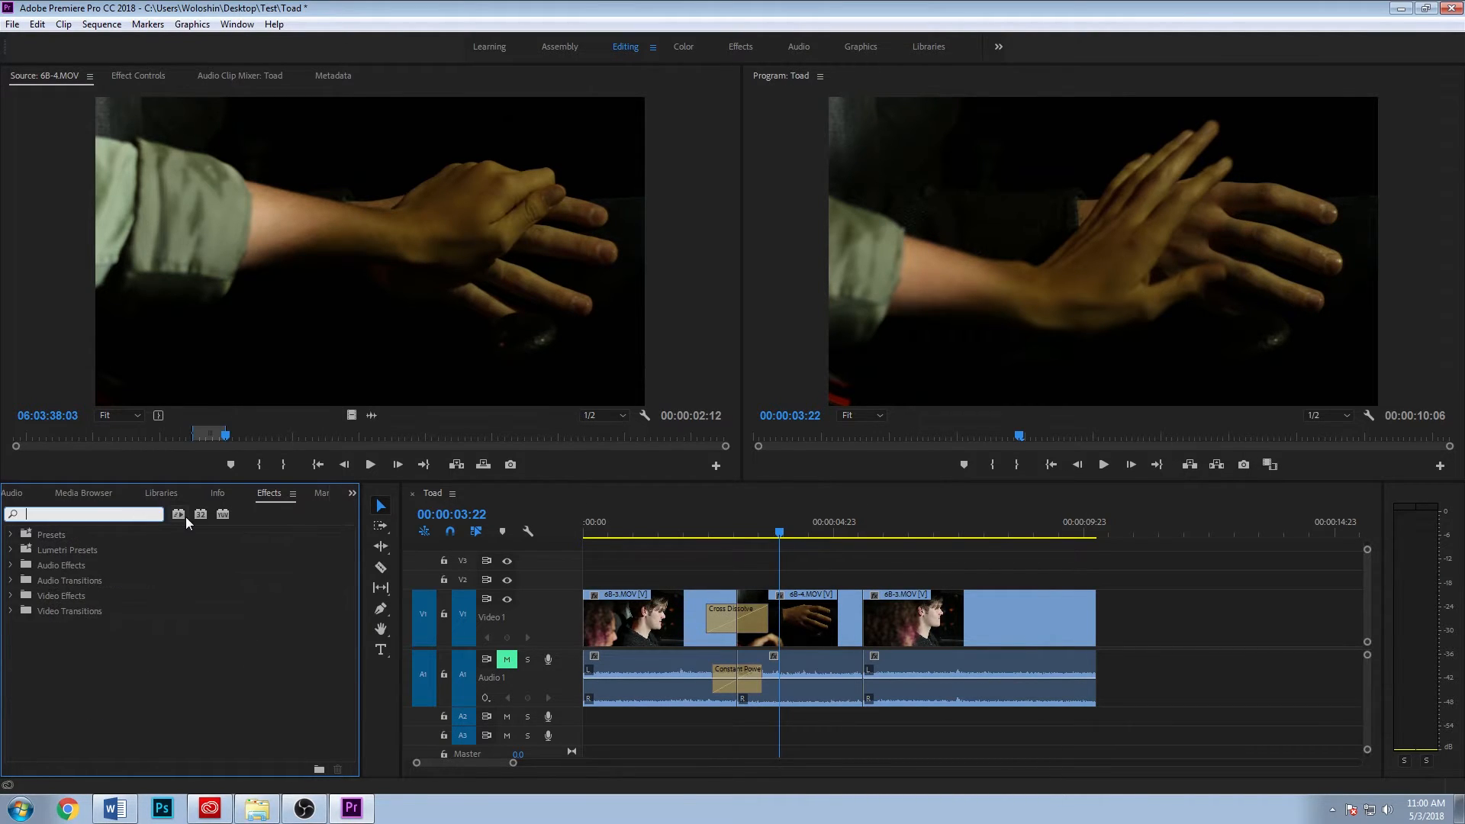
{"action": "type", "text": "dissolve"}
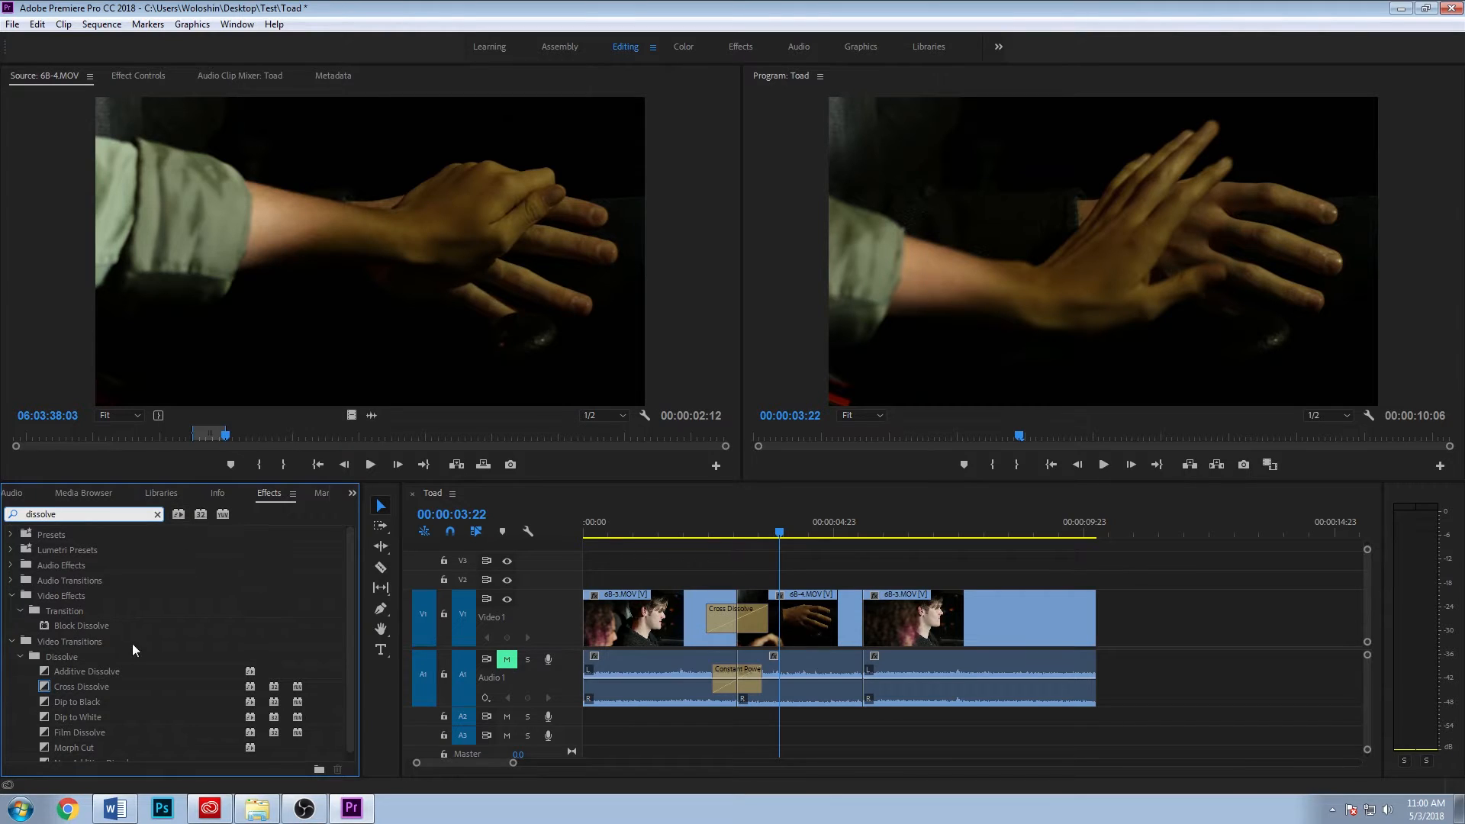
{"action": "left_click_drag", "start_coordinate": [93, 679], "coordinate": [599, 618]}
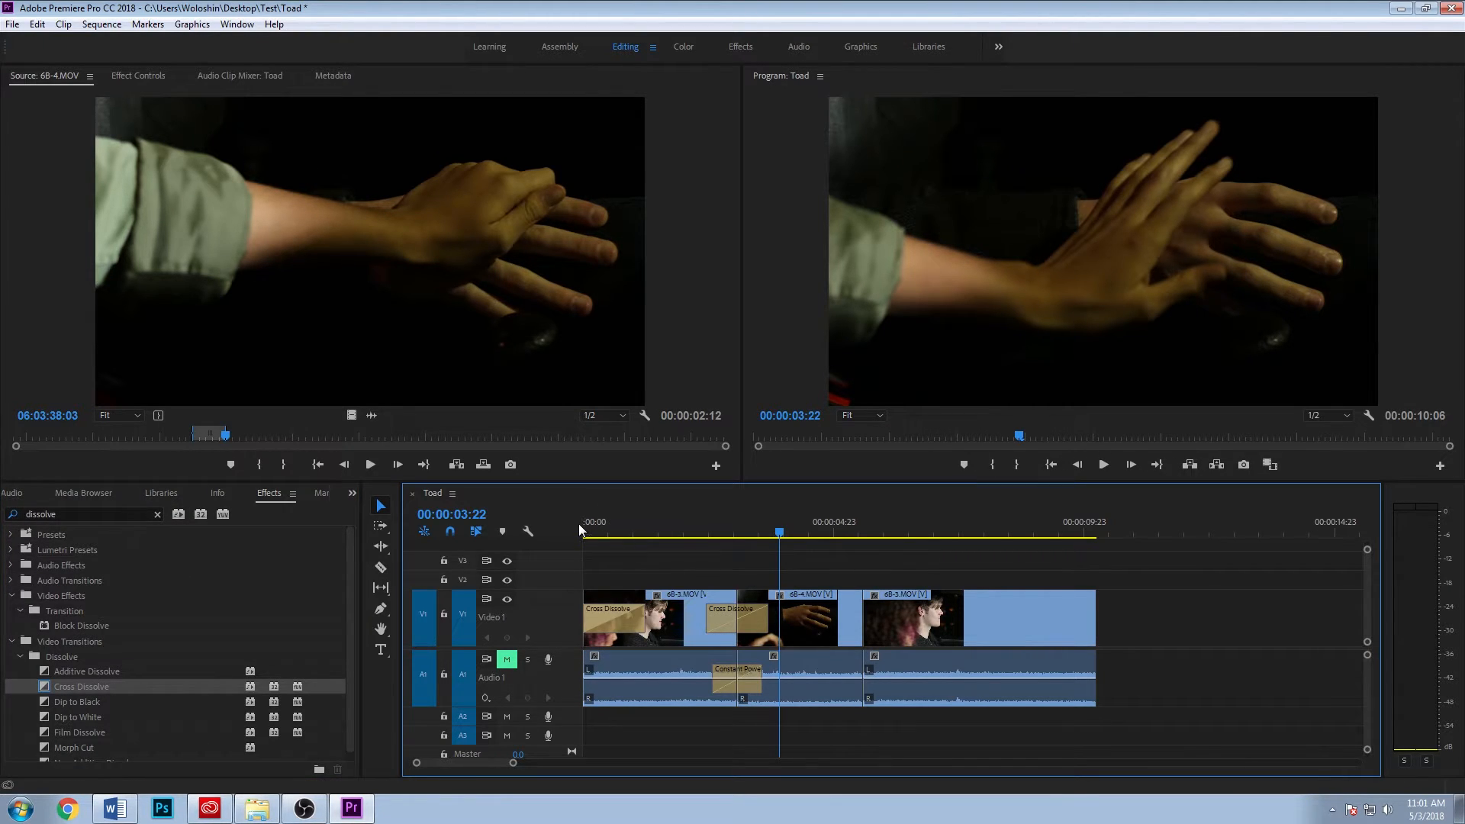
Play the sequence from its start through the opening Cross Dissolve
{"action": "left_click", "coordinate": [581, 526]}
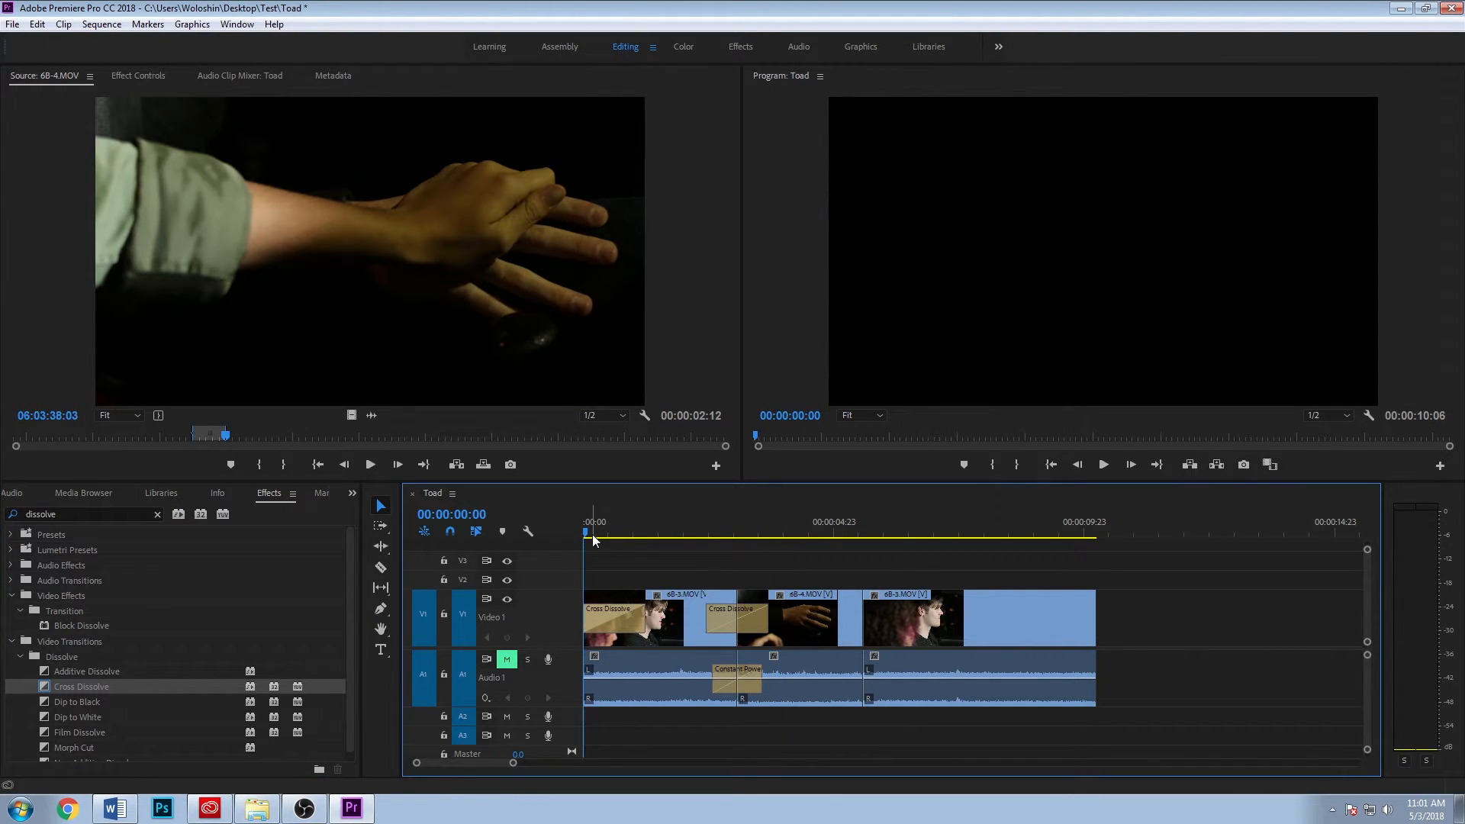
{"action": "key", "text": "space"}
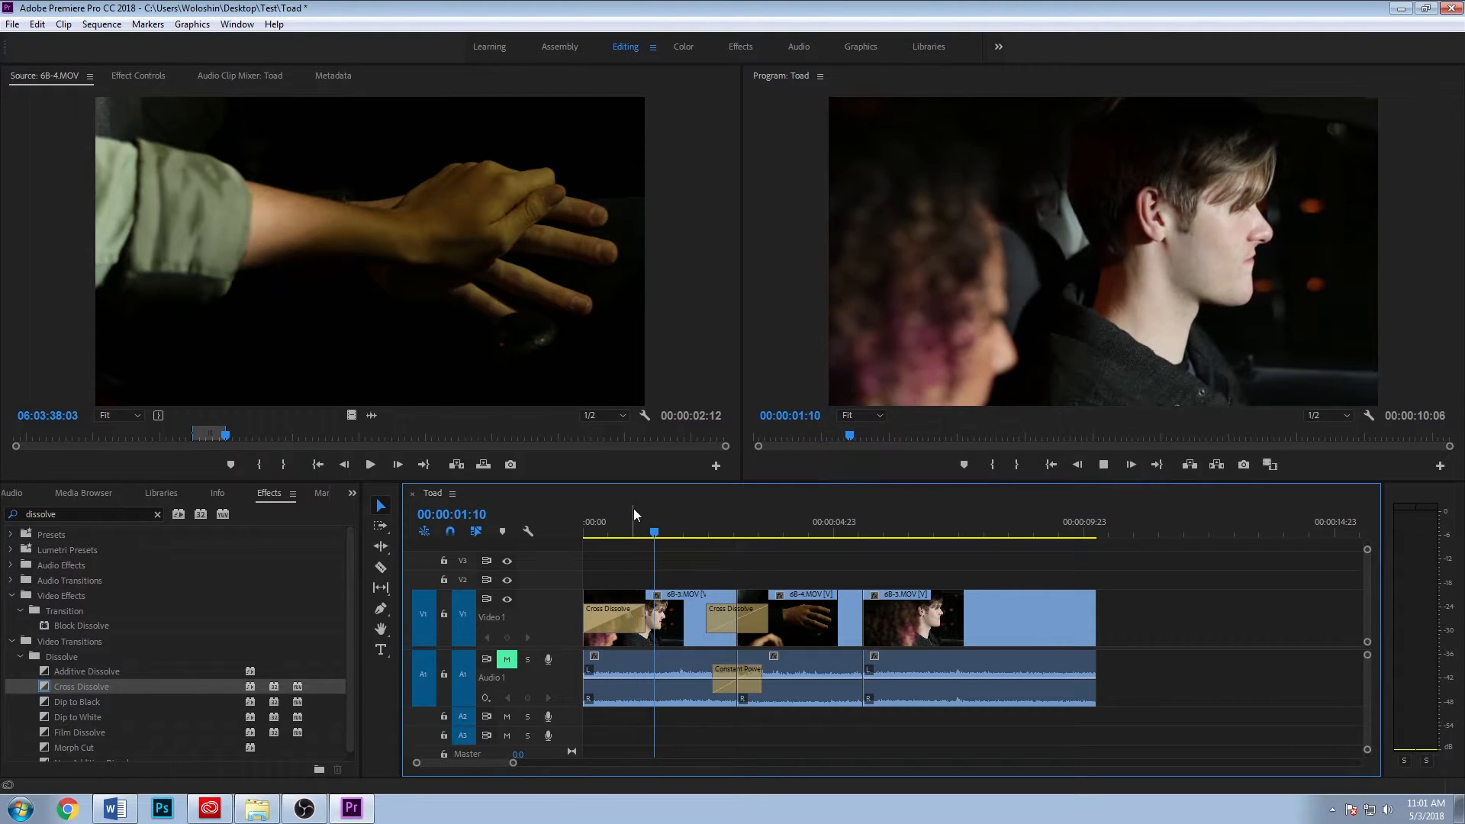
{"action": "key", "text": "space"}
Clear the effects search and load the clap-tap WAV file from the Audio bin into the Source monitor
{"action": "scroll", "coordinate": [139, 663], "scroll_direction": "down", "scroll_amount": 1}
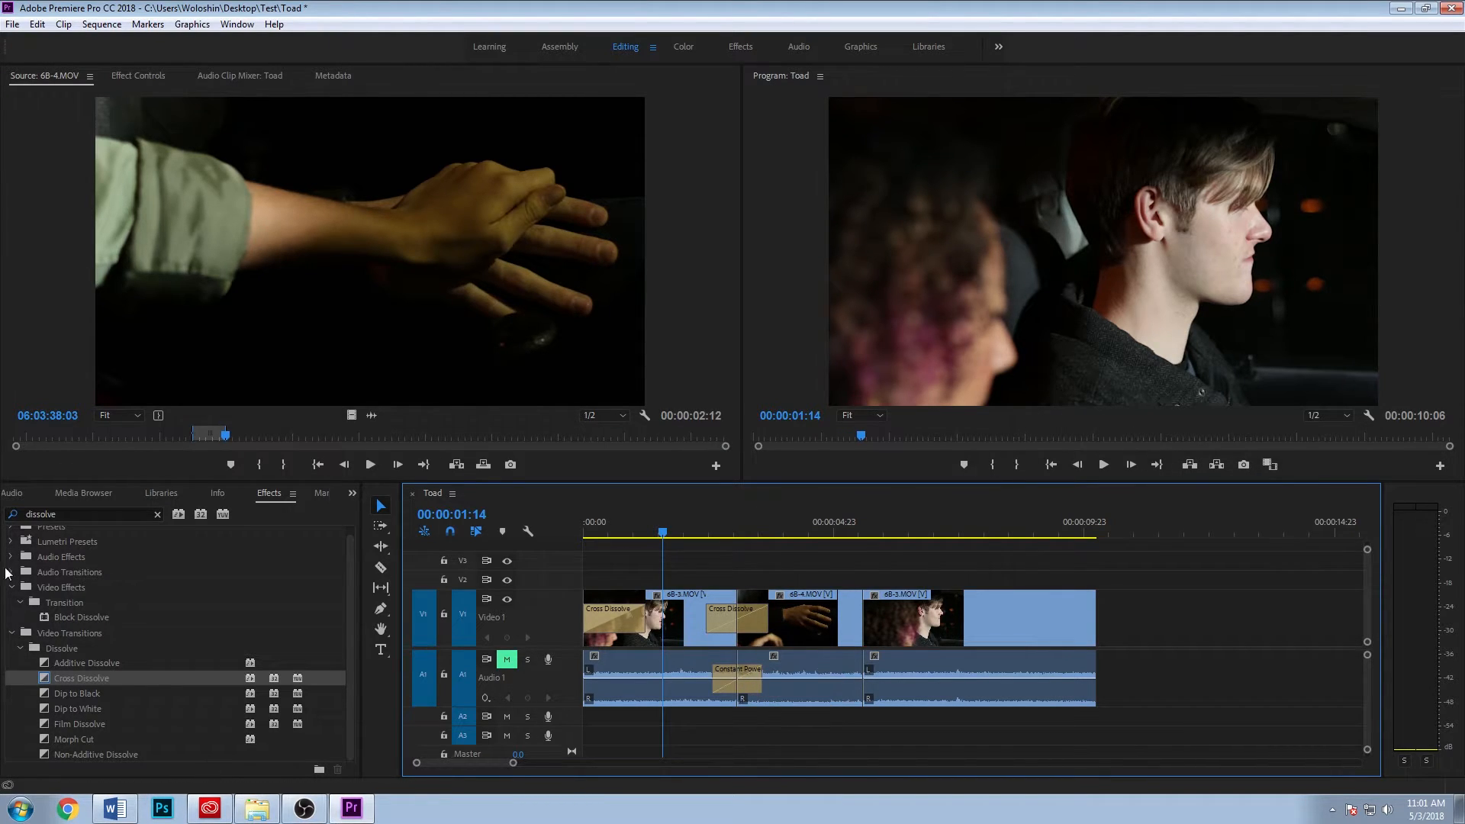
{"action": "left_click", "coordinate": [158, 515]}
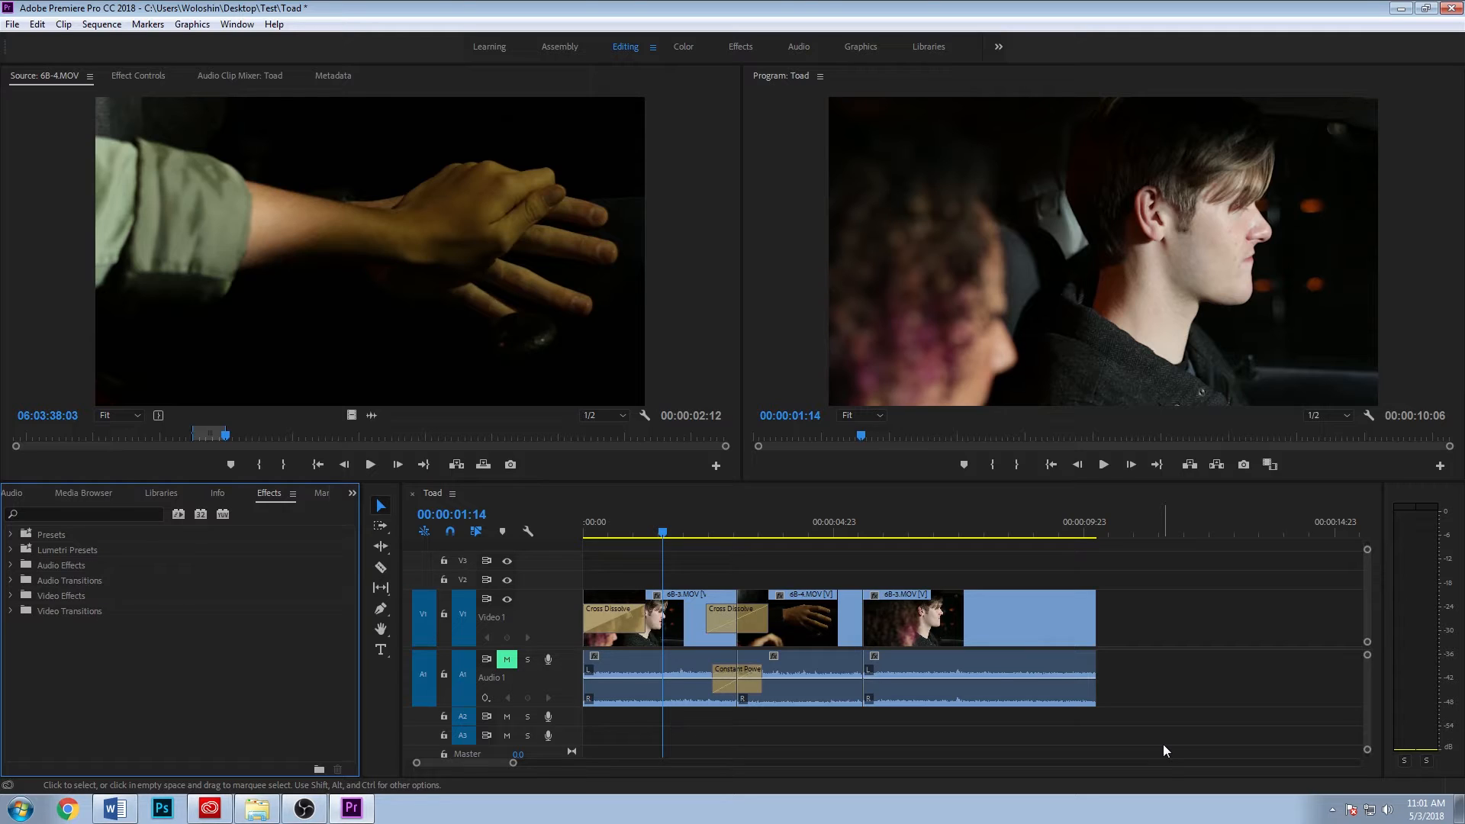
{"action": "left_click", "coordinate": [1225, 630]}
{"action": "left_click", "coordinate": [979, 287]}
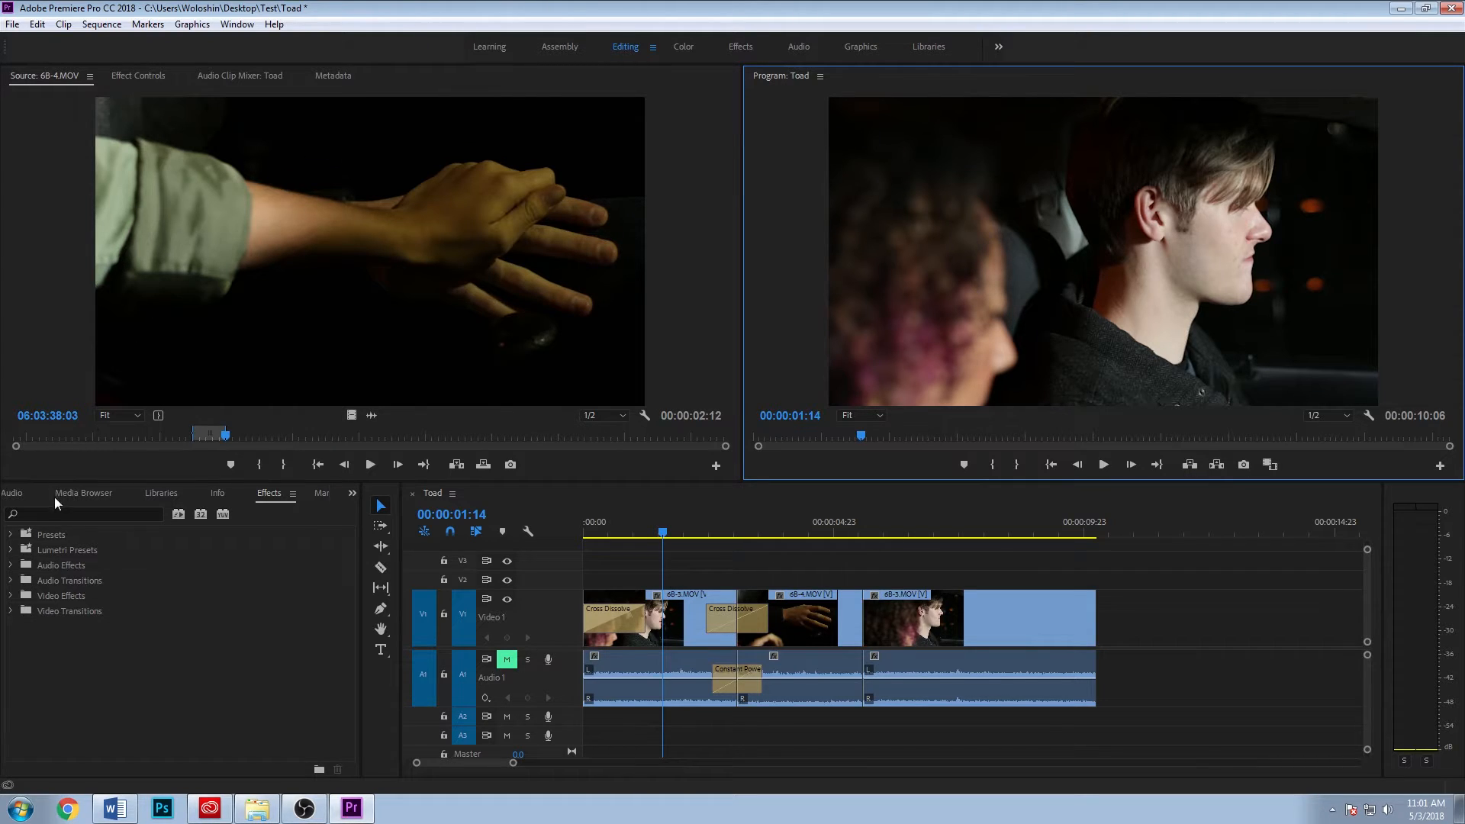
{"action": "left_click", "coordinate": [77, 492]}
{"action": "left_click", "coordinate": [29, 498]}
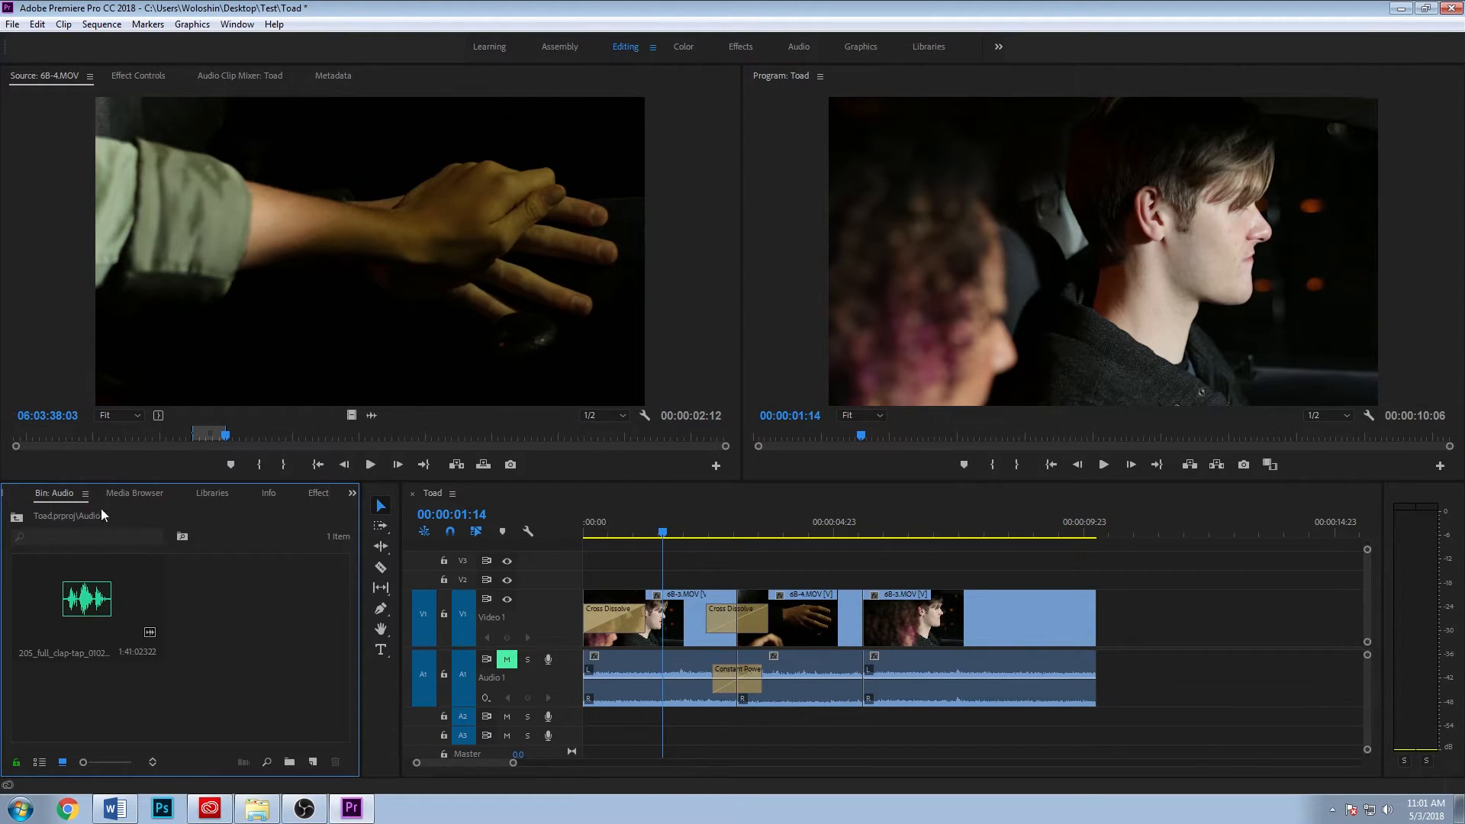
{"action": "left_click", "coordinate": [12, 495]}
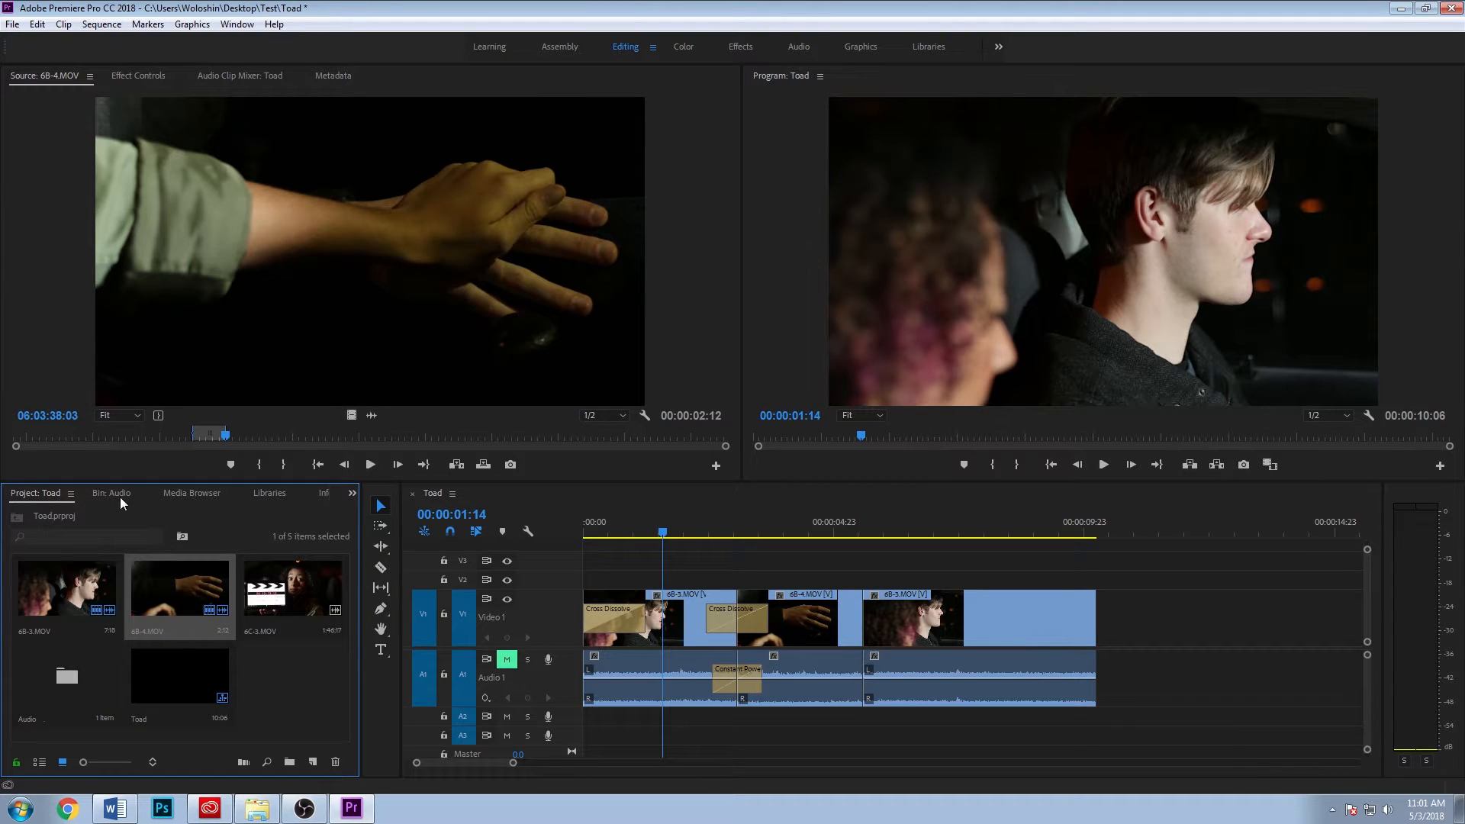
{"action": "double_click", "coordinate": [76, 664]}
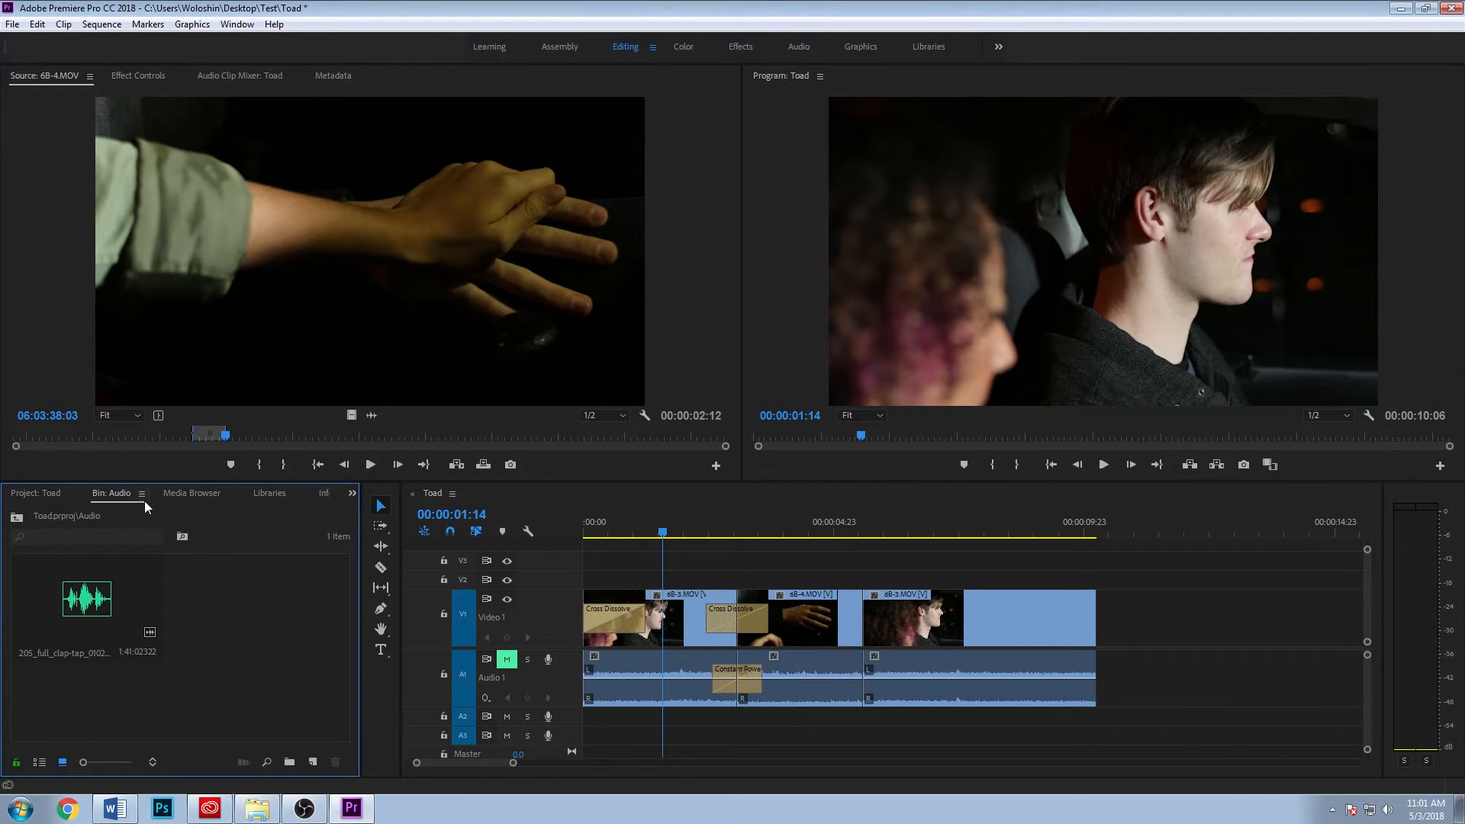
{"action": "double_click", "coordinate": [107, 593]}
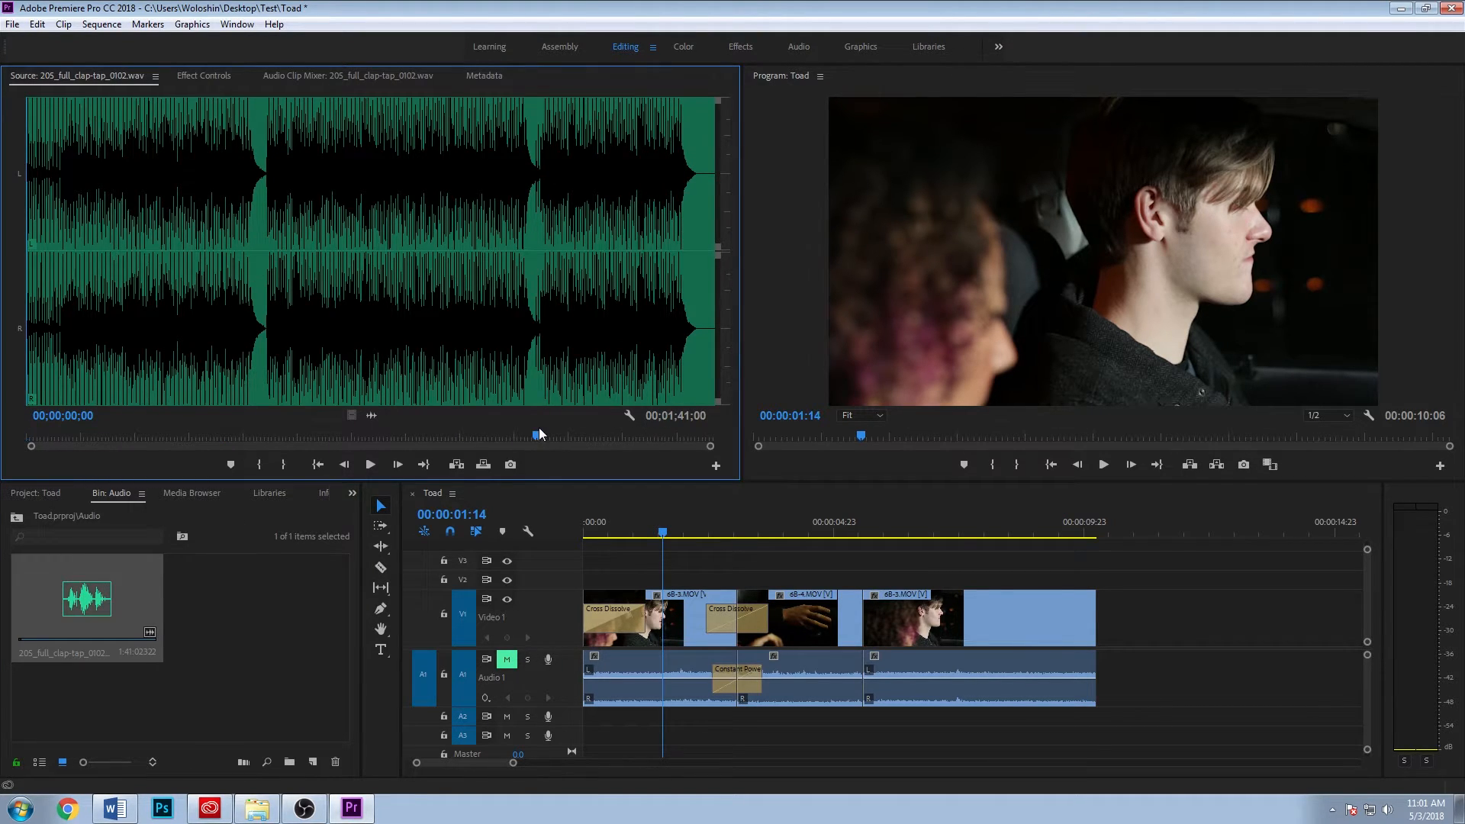
Mark the last section of the music track, with the In point at its start and the Out point at 00;01;38;26
{"action": "left_click", "coordinate": [537, 432]}
{"action": "key", "text": "i"}
{"action": "left_click_drag", "start_coordinate": [540, 427], "coordinate": [695, 435]}
{"action": "key", "text": "o"}
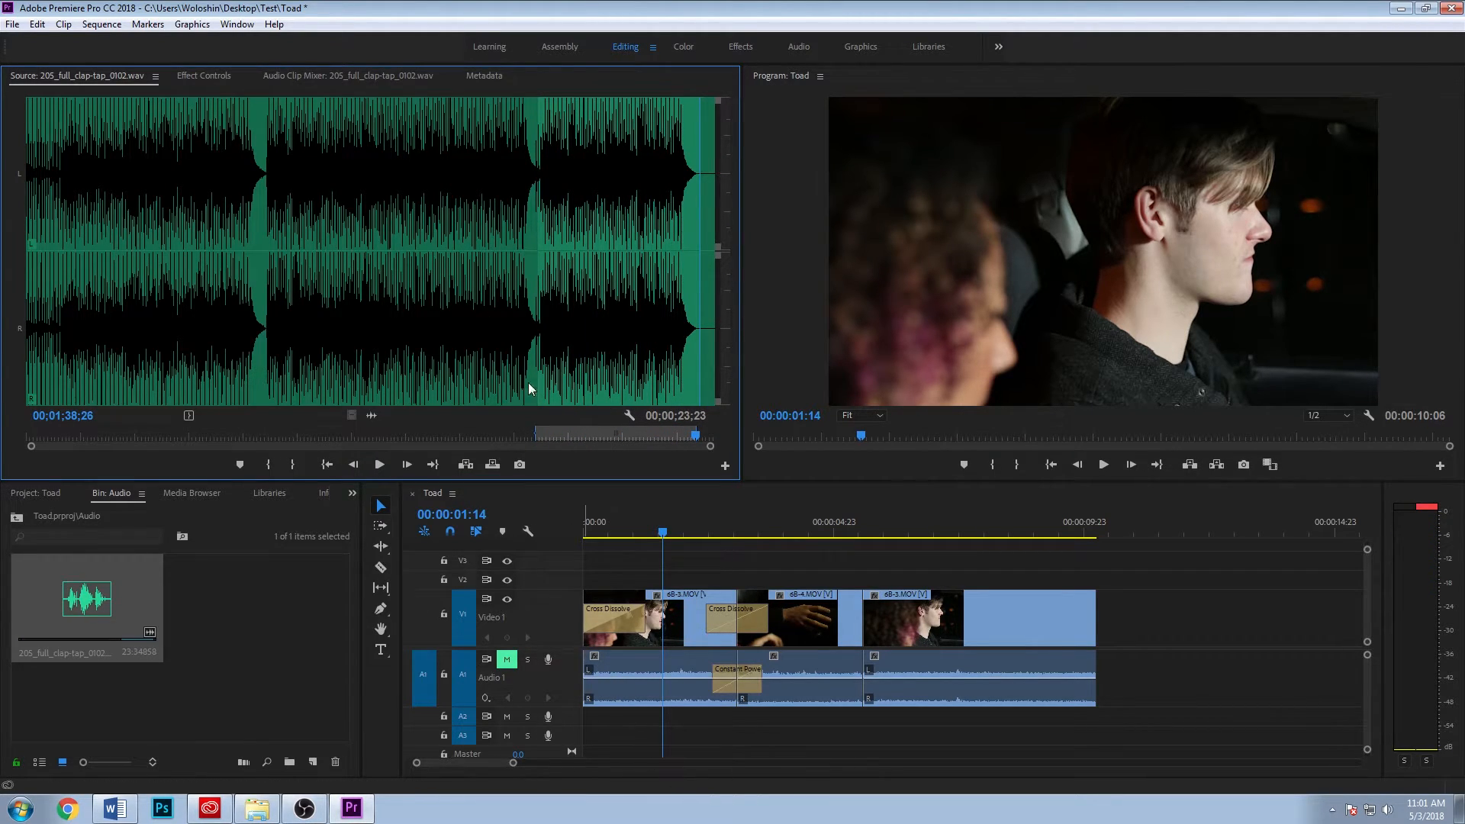
Place the marked music section on Audio 2 at the start of the sequence, and expand the Audio 2 track height
{"action": "left_click_drag", "start_coordinate": [607, 286], "coordinate": [630, 588]}
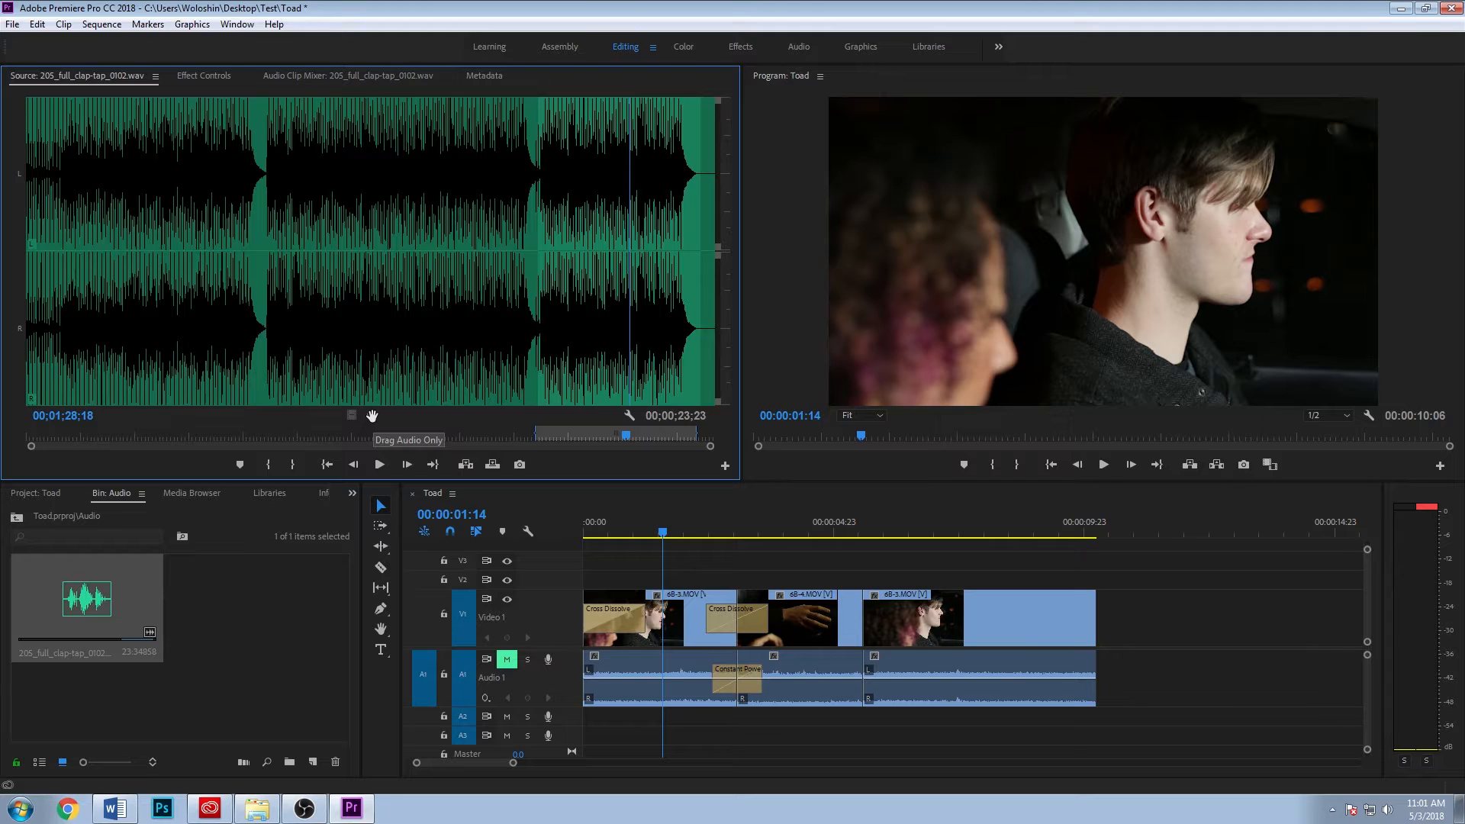
{"action": "left_click_drag", "start_coordinate": [372, 416], "coordinate": [100, 584]}
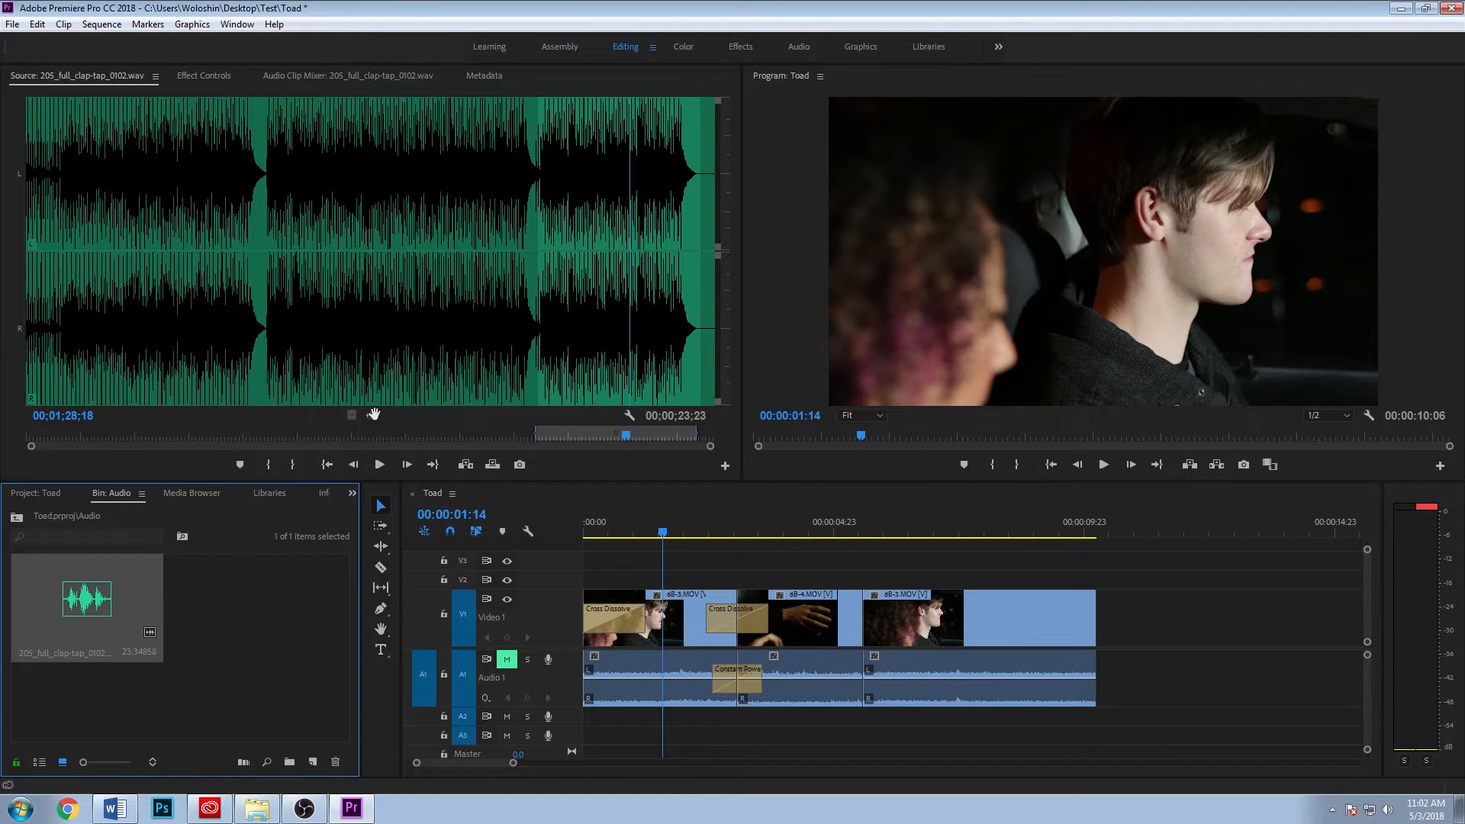
{"action": "left_click", "coordinate": [372, 416]}
{"action": "left_click_drag", "start_coordinate": [372, 416], "coordinate": [587, 723]}
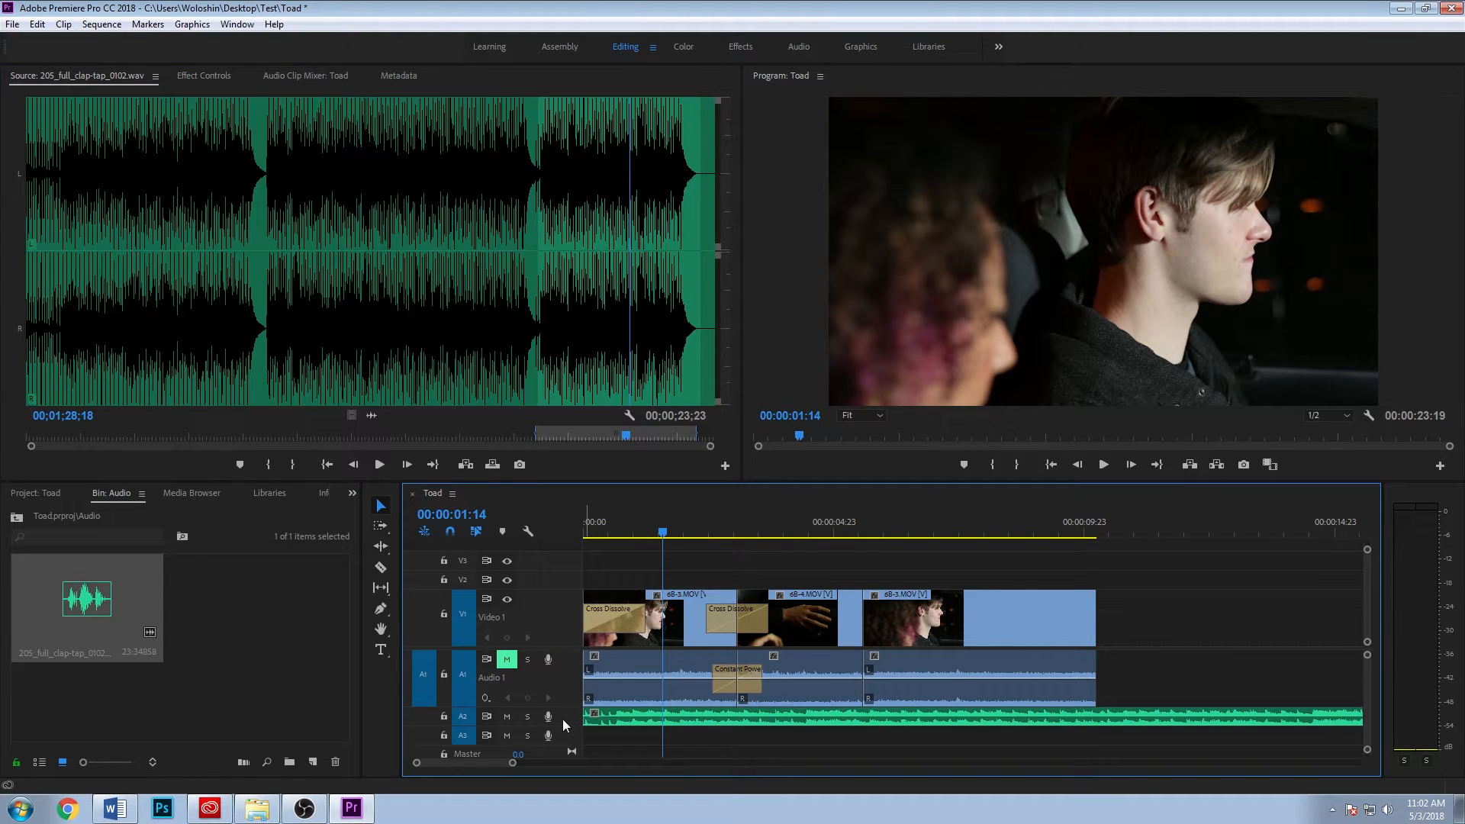
{"action": "double_click", "coordinate": [565, 718]}
{"action": "scroll", "coordinate": [1238, 678], "scroll_direction": "down", "scroll_amount": 1}
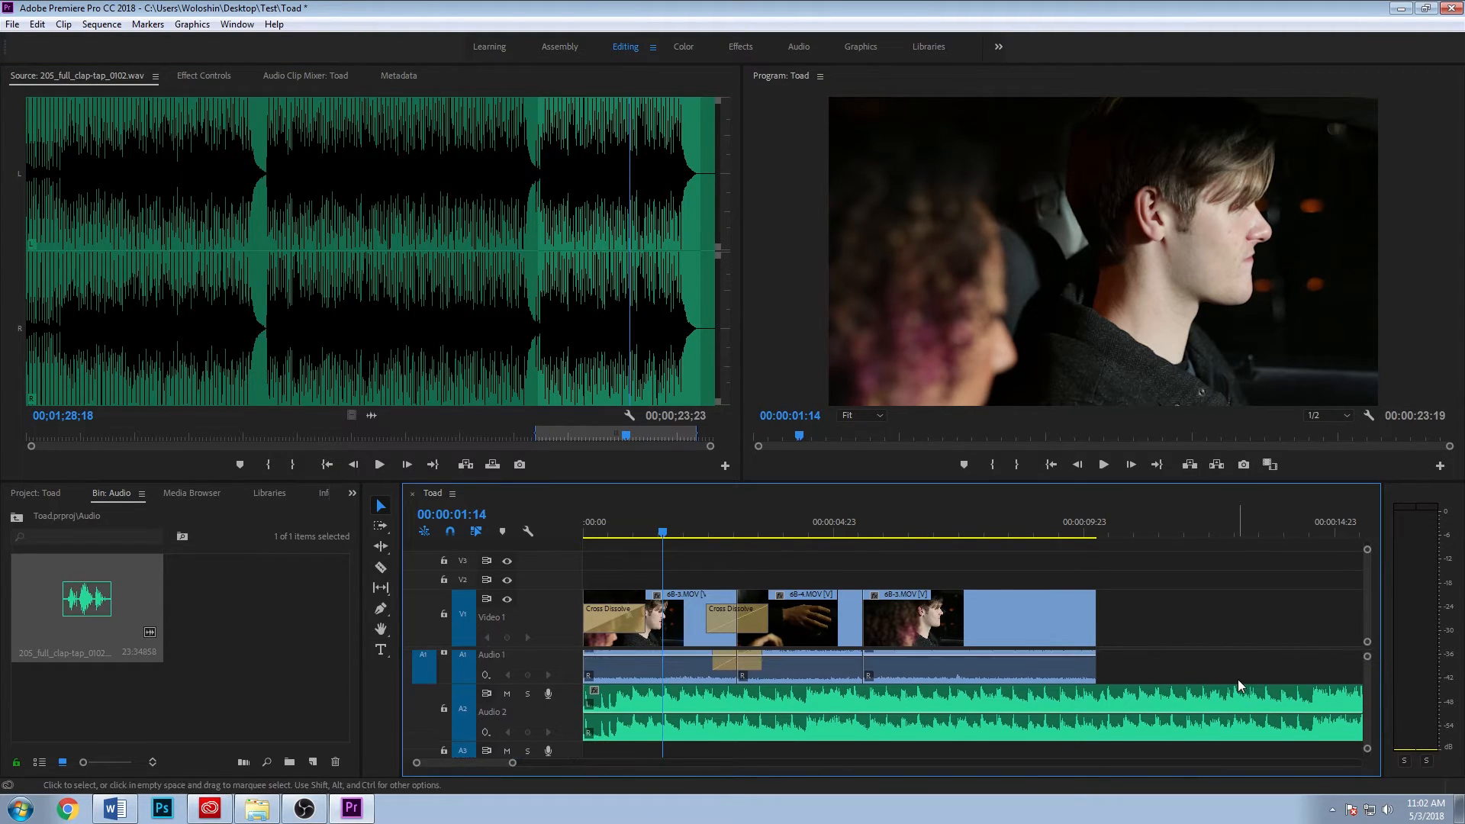
{"action": "scroll", "coordinate": [1231, 675], "scroll_direction": "up", "scroll_amount": 1}
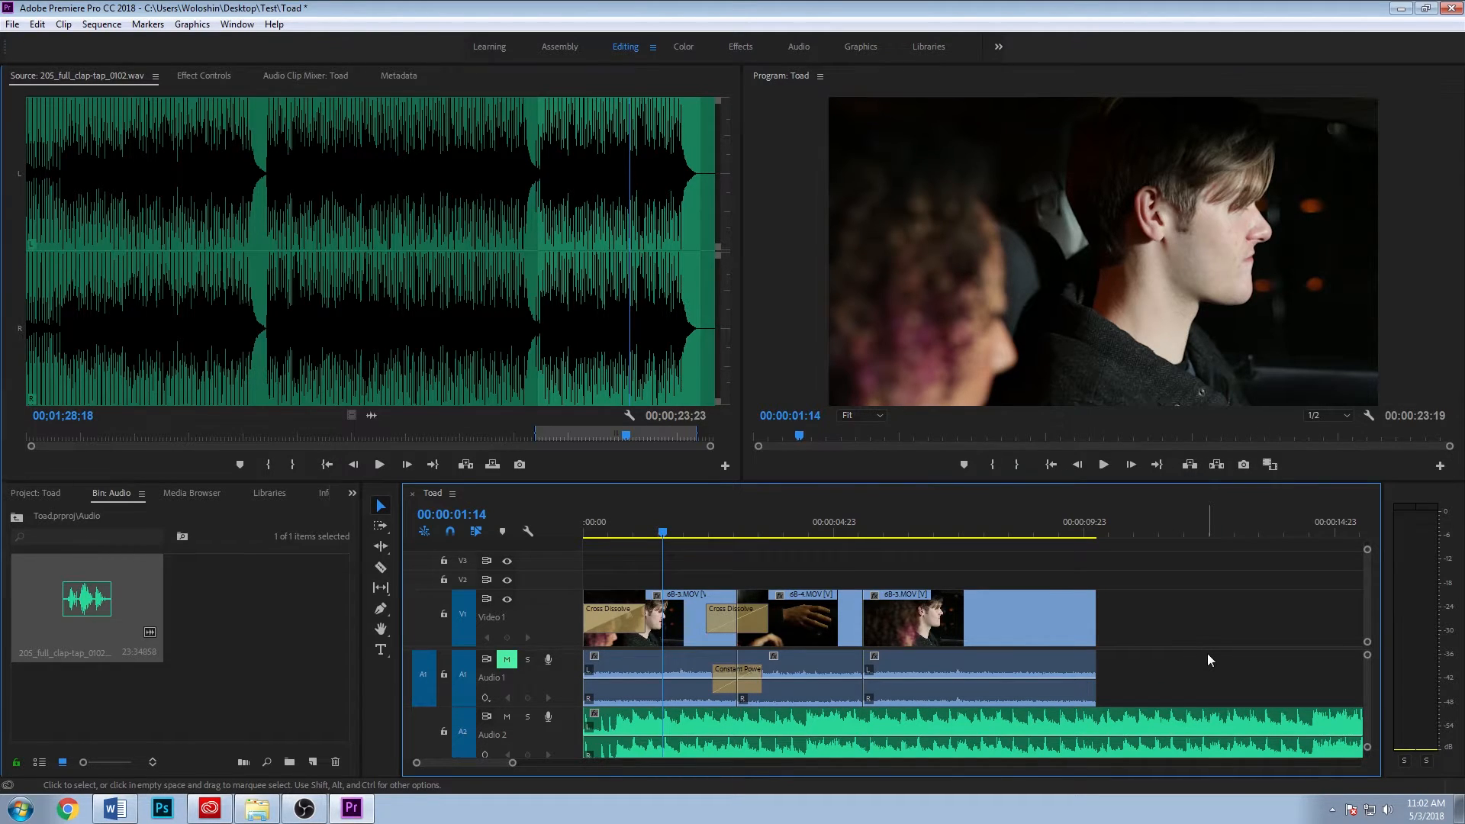
Lower the volume line of the music clip on Audio 2 with the timeline maximized, and restore the normal layout
{"action": "key", "text": "grave"}
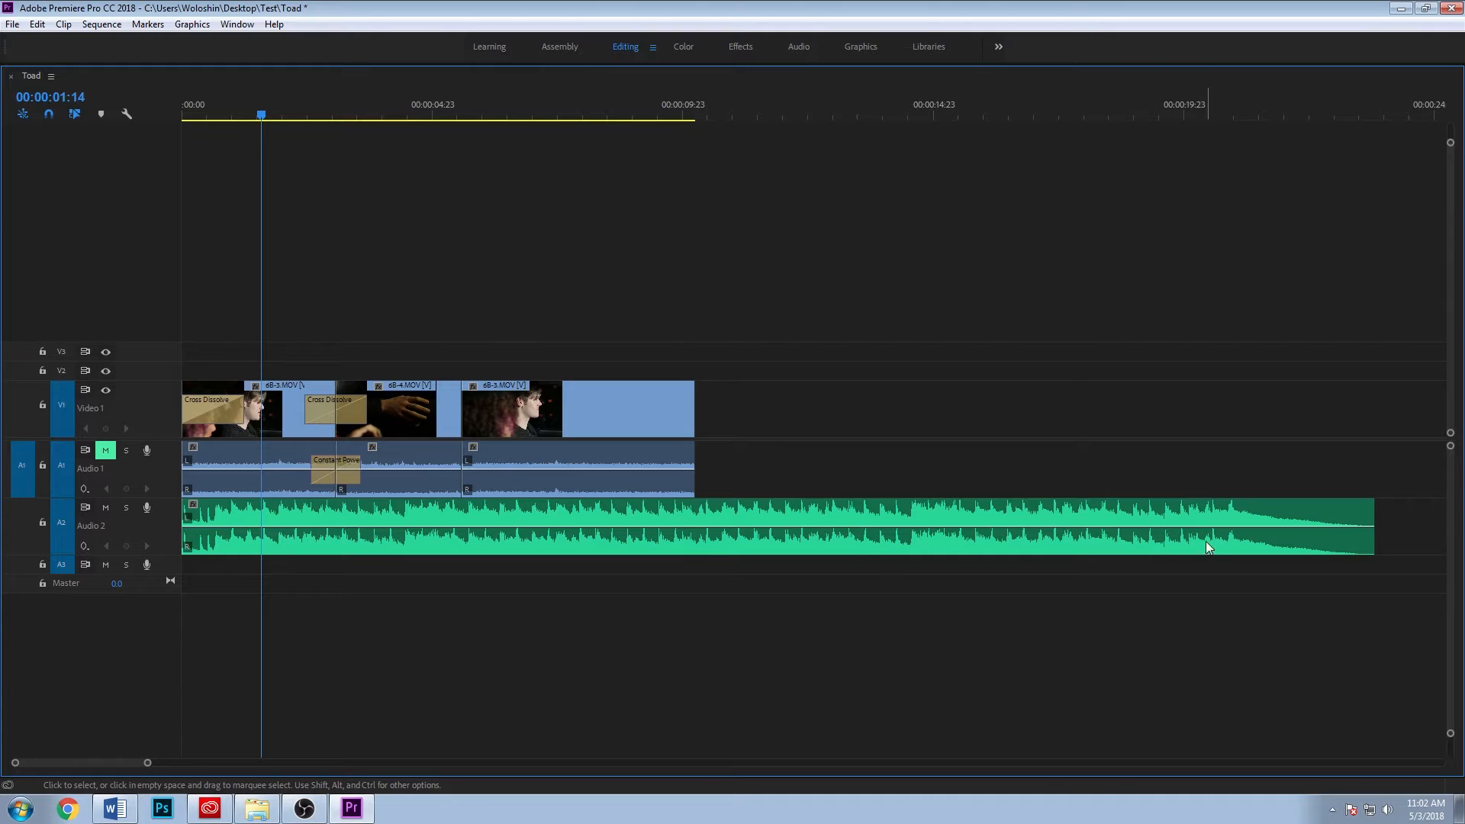
{"action": "left_click", "coordinate": [341, 528]}
{"action": "left_click_drag", "start_coordinate": [341, 526], "coordinate": [342, 544]}
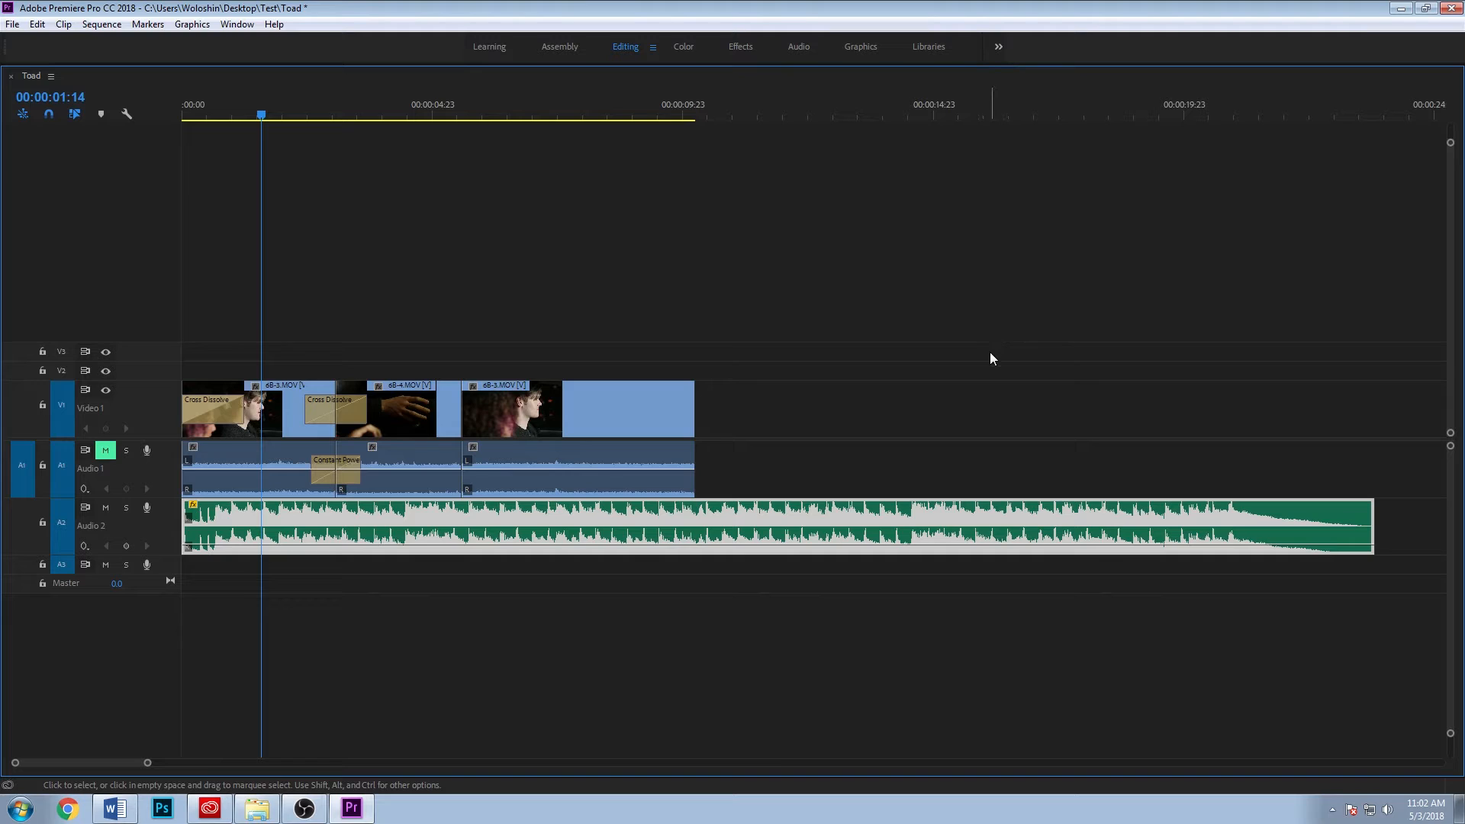
{"action": "key", "text": "grave"}
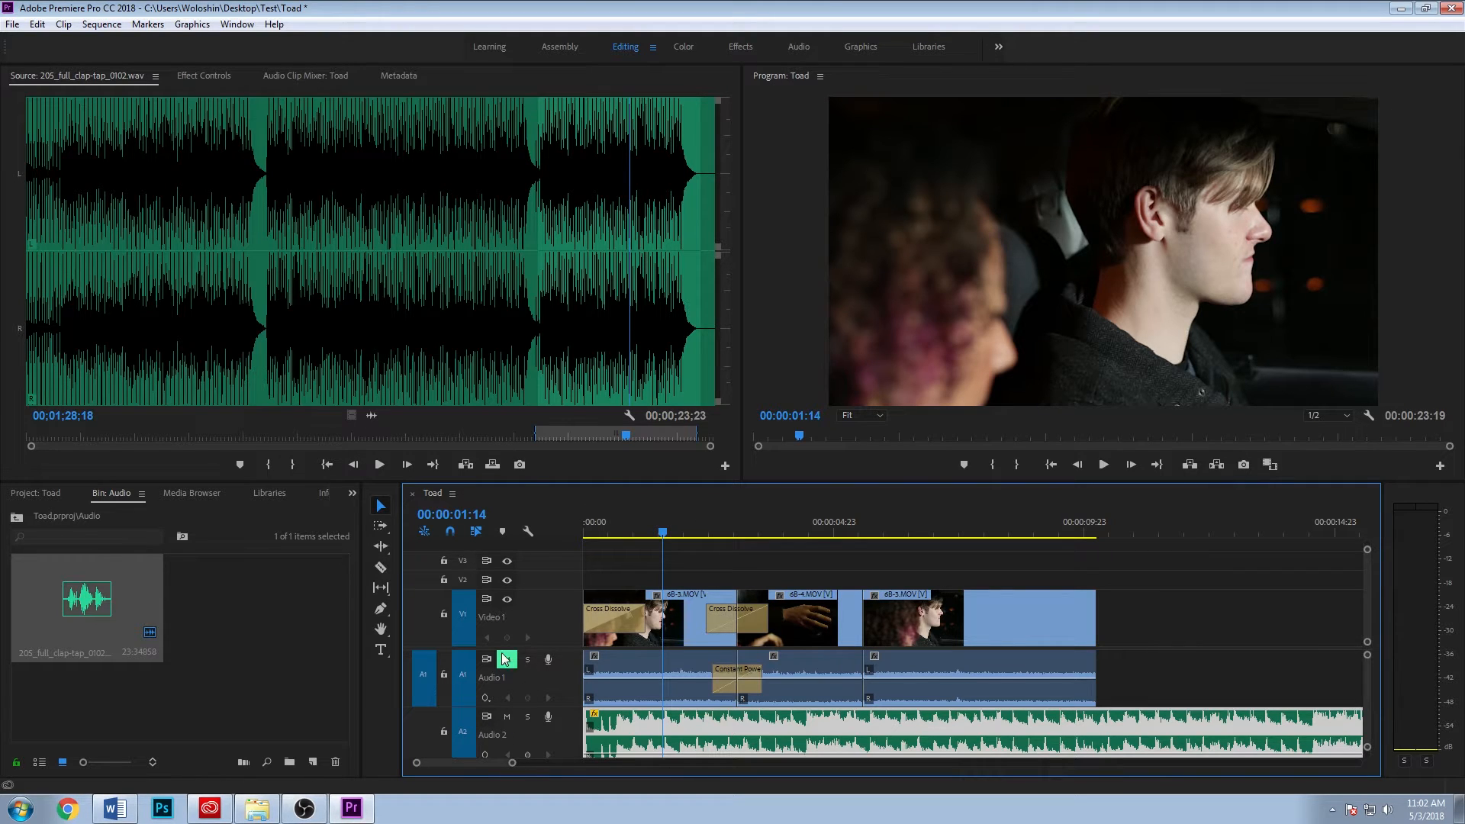
Play the sequence to hear the music at its lowered volume, and deselect the music clip
{"action": "key", "text": "space"}
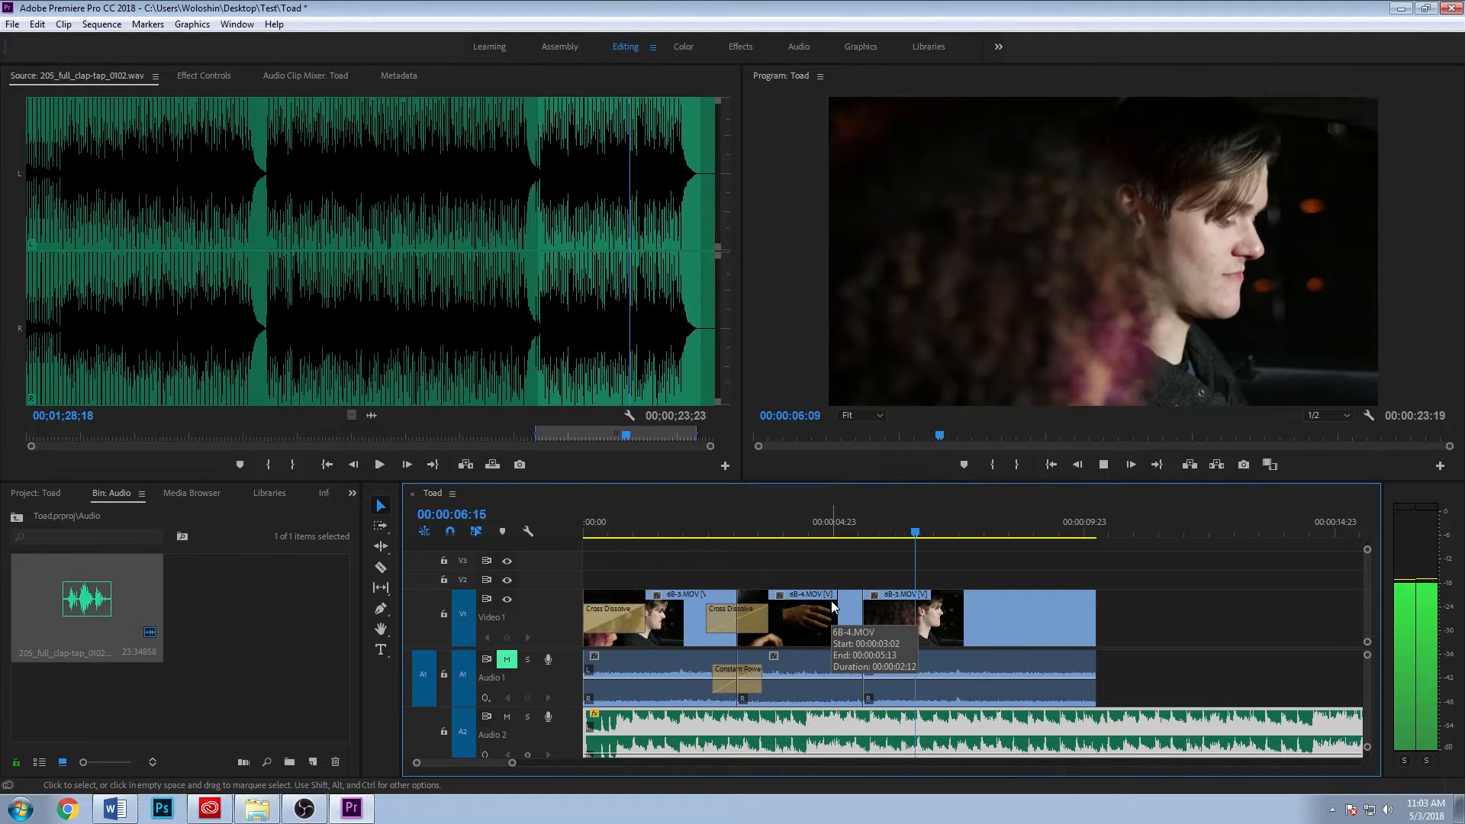
{"action": "key", "text": "space"}
{"action": "left_click", "coordinate": [1184, 632]}
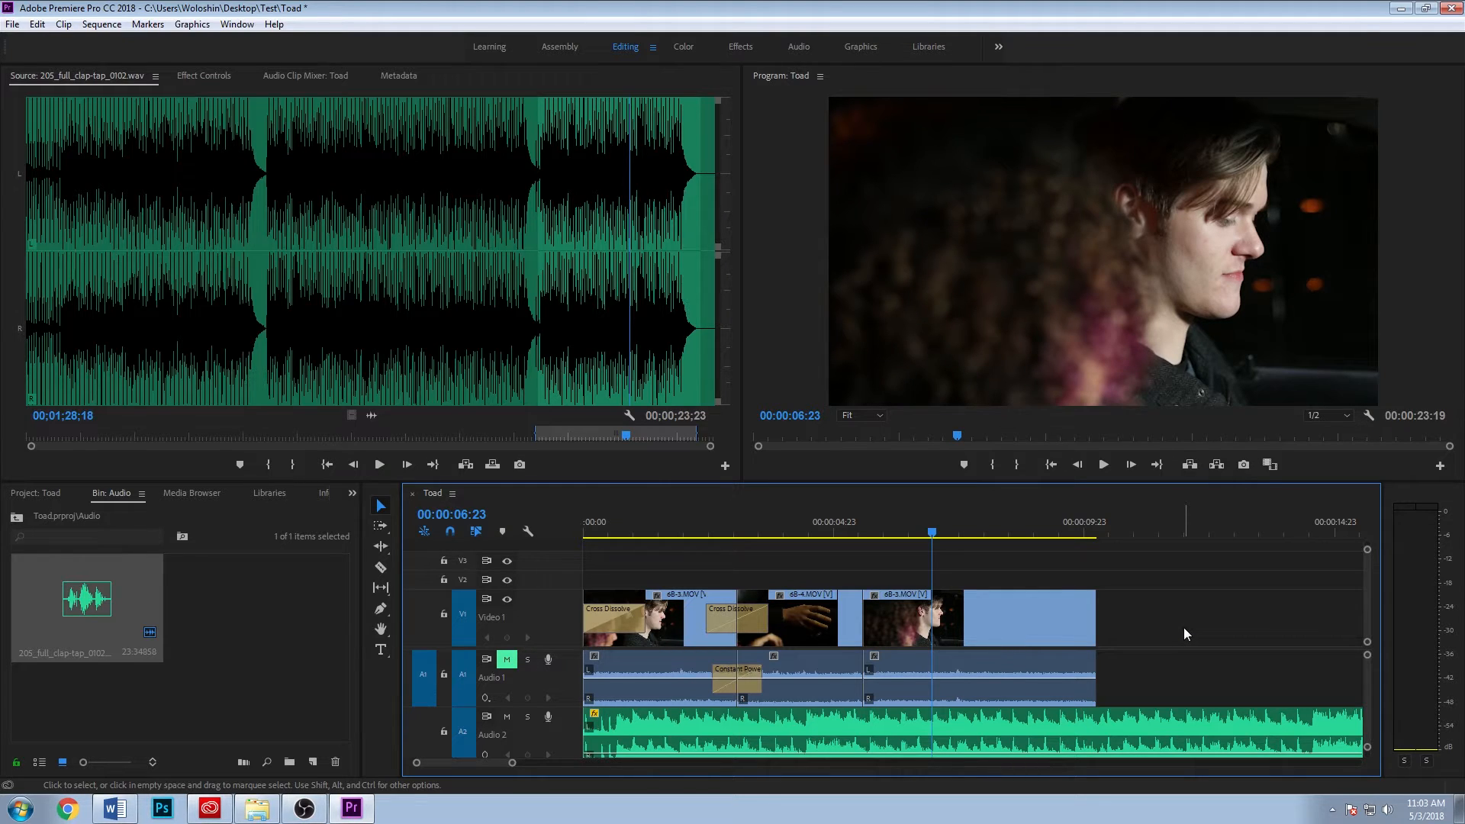
Show the Toad project contents and move the playhead just past the last video clip, to 00:00:10:12
{"action": "left_click", "coordinate": [43, 494]}
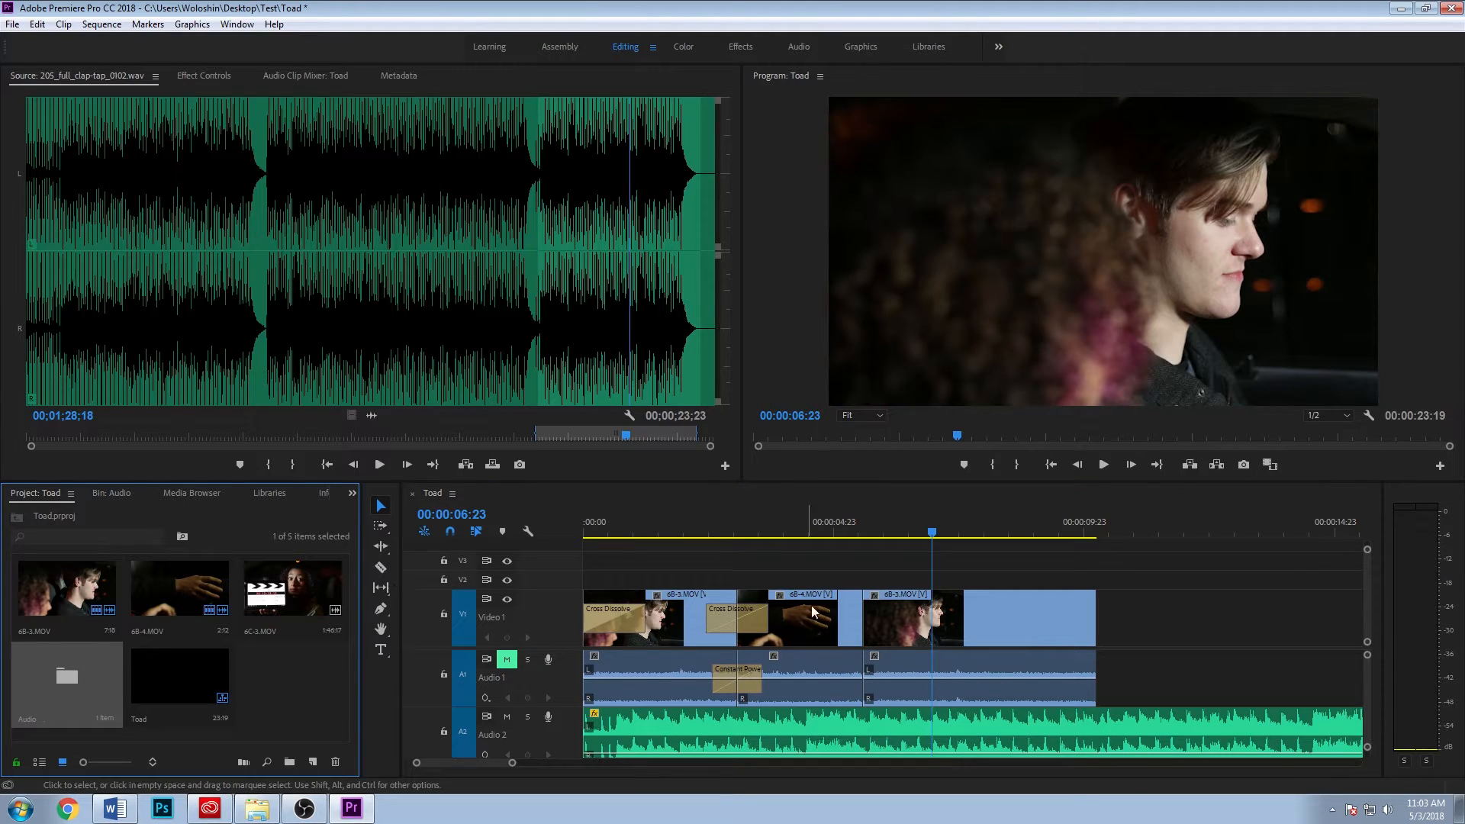
{"action": "left_click", "coordinate": [1102, 529]}
{"action": "mouse_move", "coordinate": [1104, 526]}
{"action": "left_mouse_down"}
{"action": "mouse_move", "coordinate": [1089, 530]}
{"action": "mouse_move", "coordinate": [1110, 533]}
{"action": "left_mouse_up"}
Shorten the music on Audio 2 to end at about 00:00:13:23, and extend the last 6B-3.MOV clip to the playhead
{"action": "scroll", "coordinate": [1170, 639], "scroll_direction": "down", "scroll_amount": 1}
{"action": "scroll", "coordinate": [1167, 636], "scroll_direction": "down", "scroll_amount": 5}
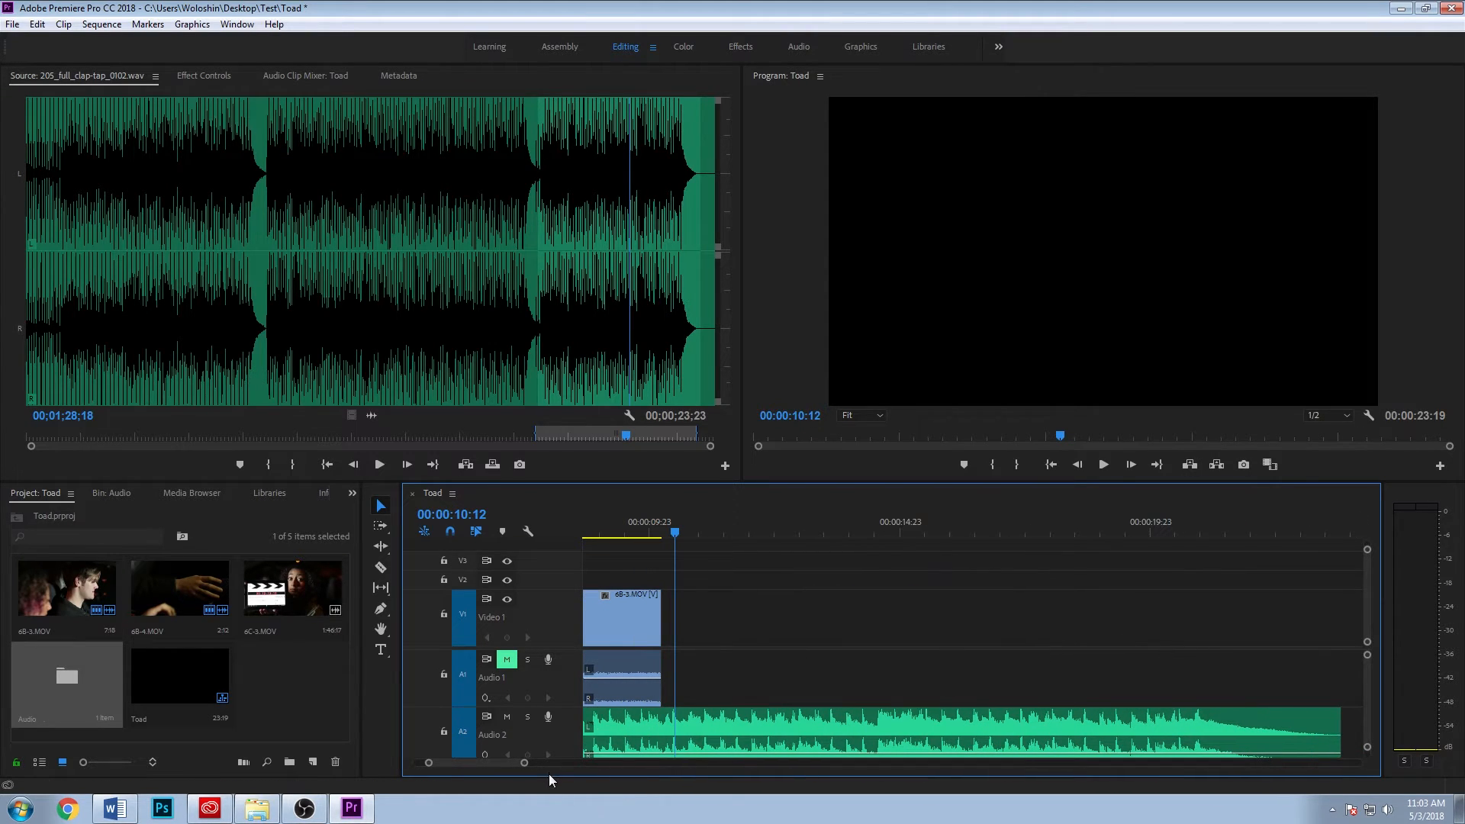
{"action": "left_click_drag", "start_coordinate": [524, 762], "coordinate": [542, 765]}
{"action": "scroll", "coordinate": [1064, 653], "scroll_direction": "down", "scroll_amount": 2}
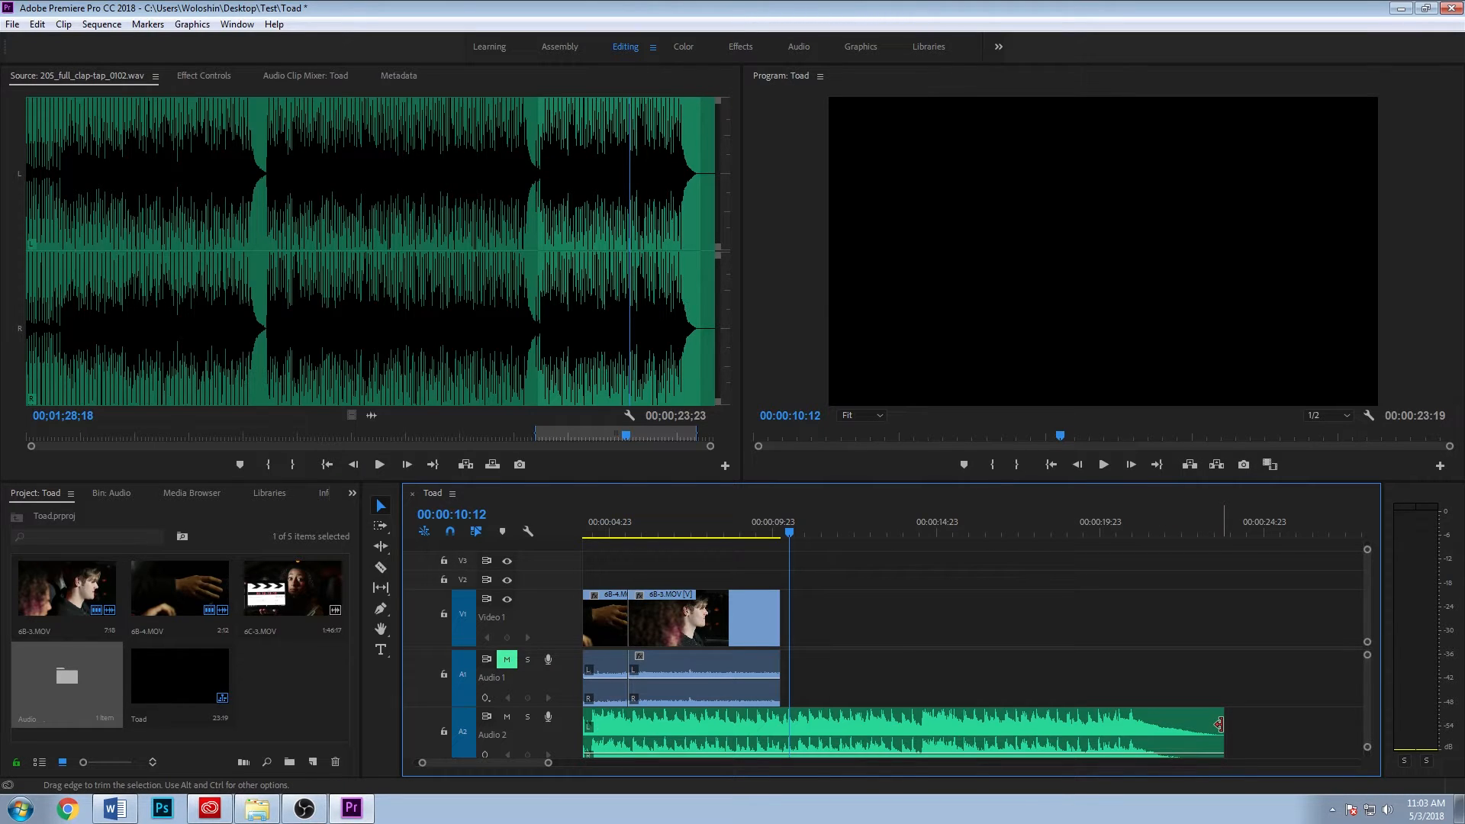
{"action": "left_click_drag", "start_coordinate": [1222, 723], "coordinate": [902, 721]}
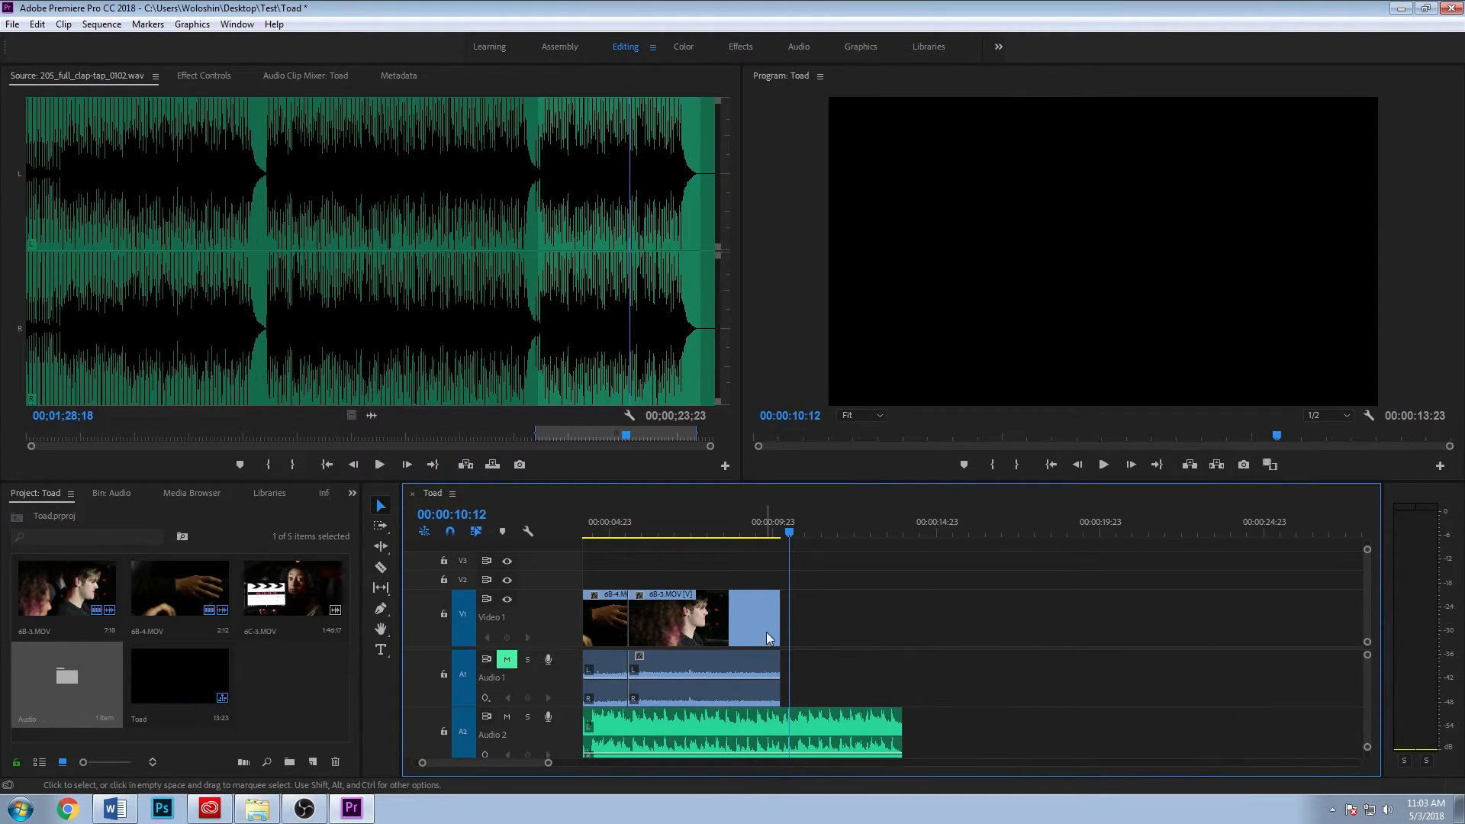
{"action": "mouse_move", "coordinate": [778, 619]}
{"action": "left_mouse_down"}
{"action": "mouse_move", "coordinate": [901, 611]}
{"action": "mouse_move", "coordinate": [765, 611]}
{"action": "mouse_move", "coordinate": [777, 611]}
{"action": "left_mouse_up"}
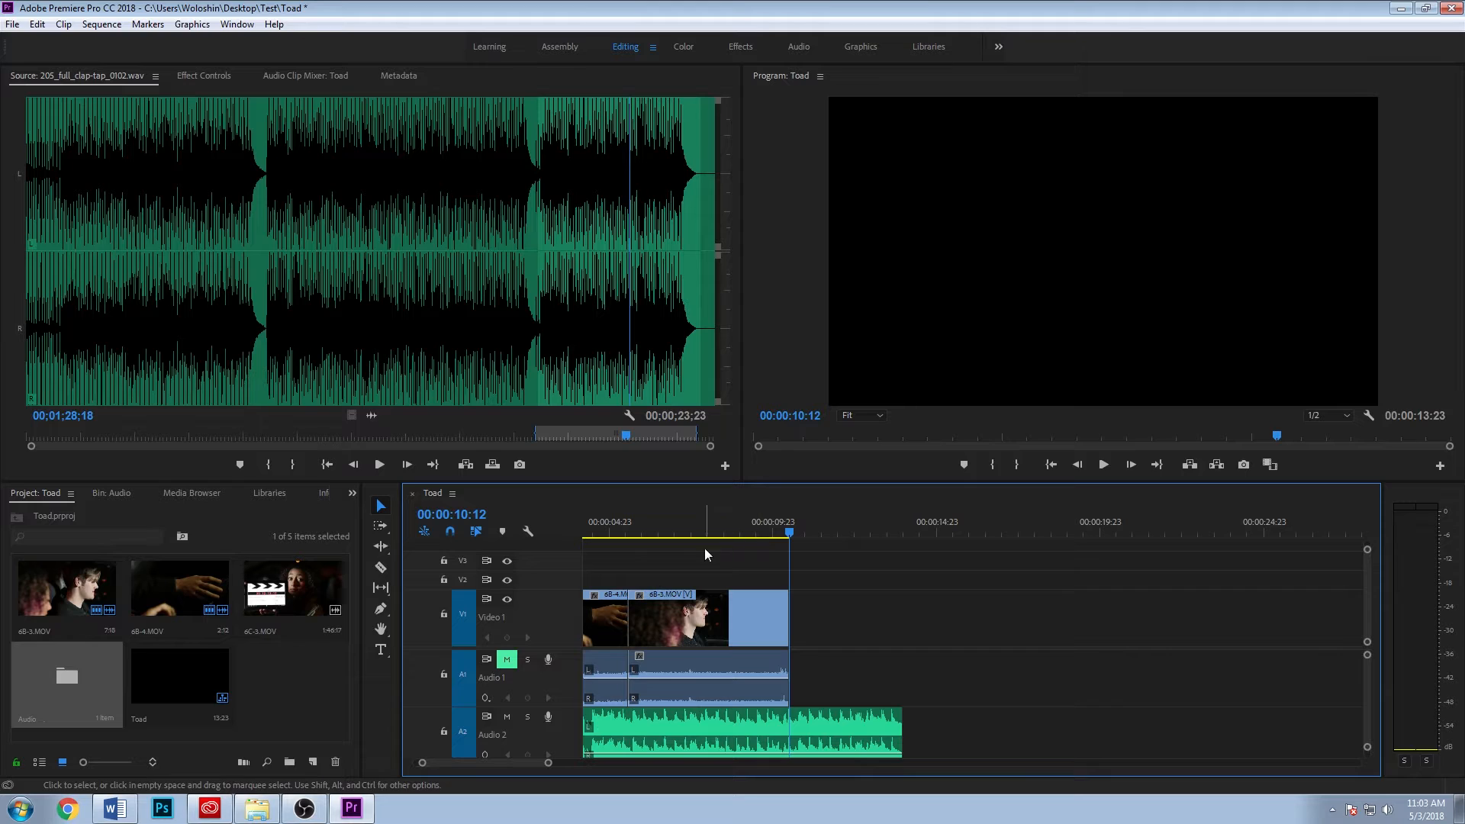
Add a text title reading "TOAD" near the middle of the frame at the playhead, and select its text
{"action": "left_click", "coordinate": [381, 651]}
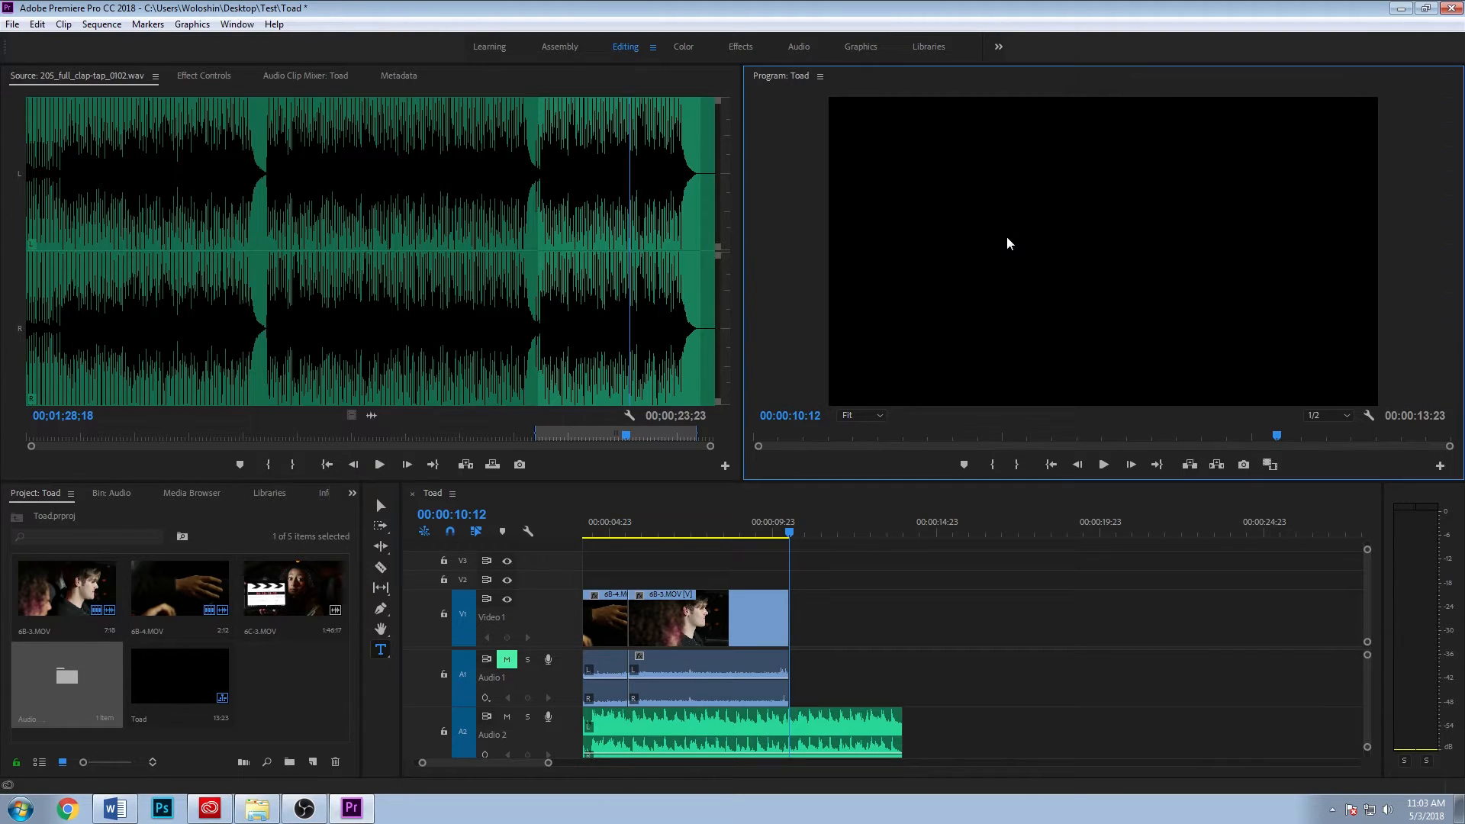
{"action": "left_click", "coordinate": [1013, 243]}
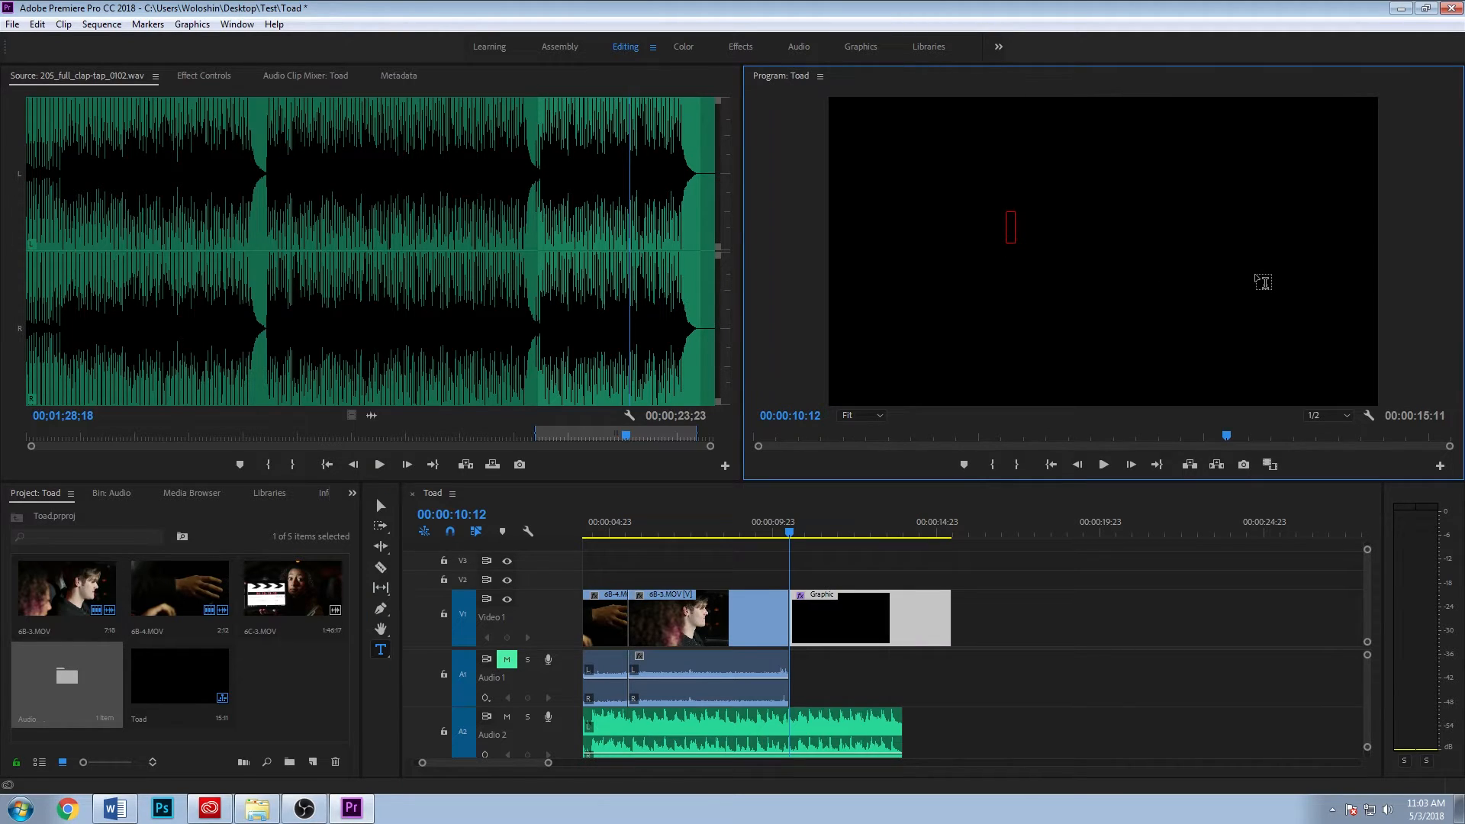
{"action": "type", "text": "TOAD"}
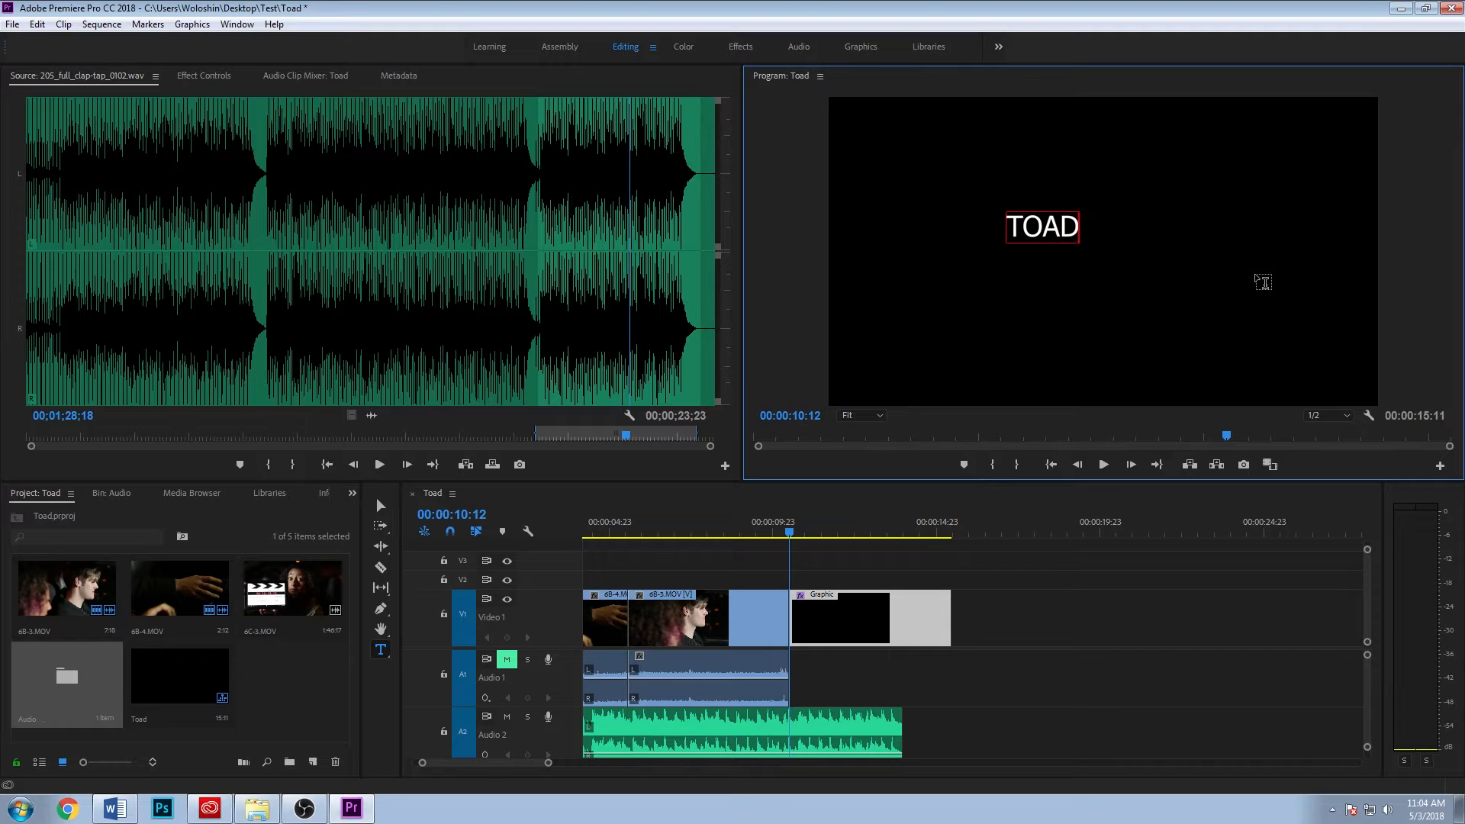
{"action": "double_click", "coordinate": [1076, 239]}
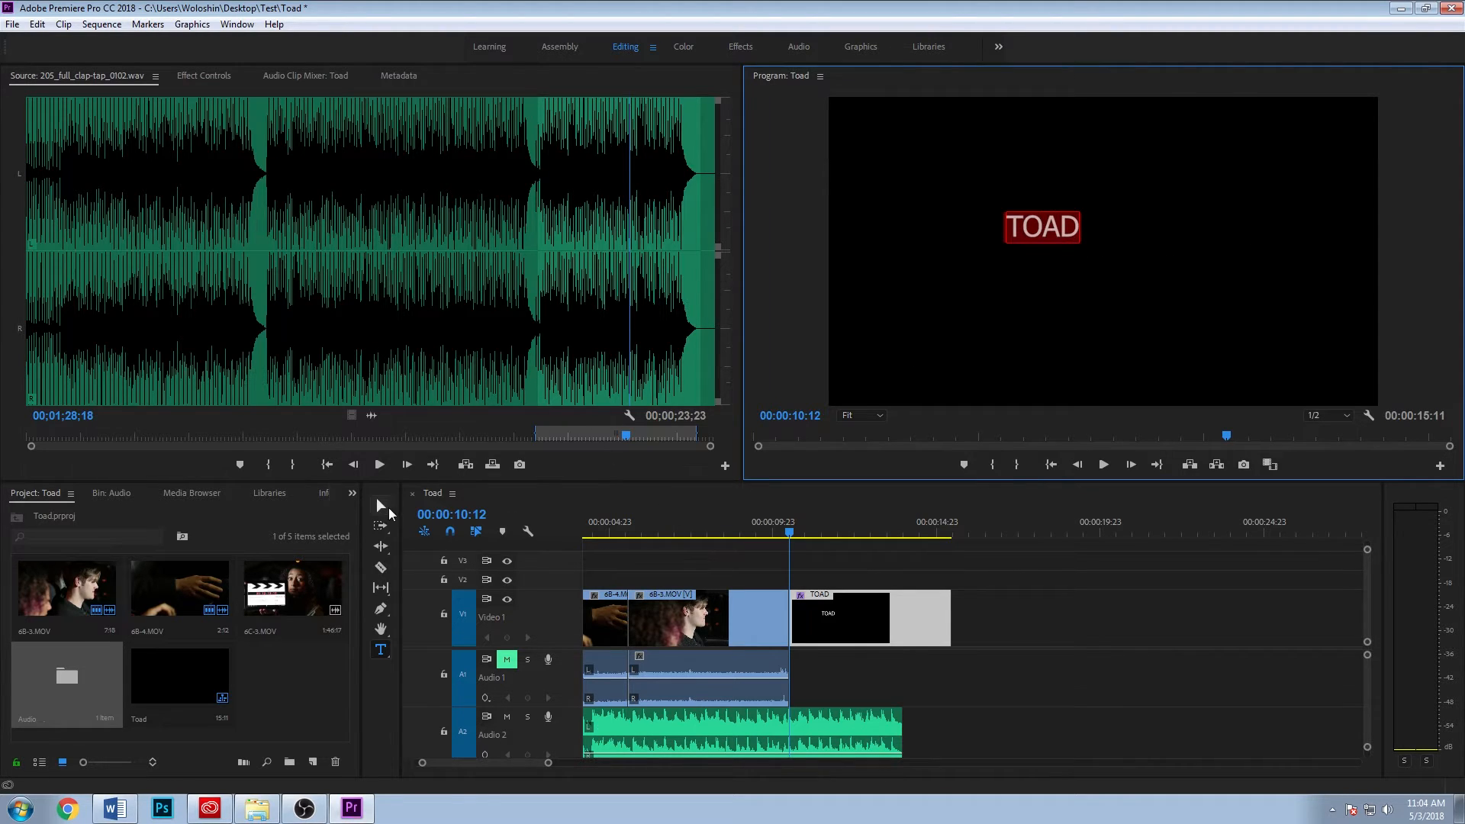
Move the TOAD title closer to the middle of the frame and retype its text as "TOAD"
{"action": "key", "text": "Escape"}
{"action": "left_click_drag", "start_coordinate": [1062, 236], "coordinate": [1121, 252]}
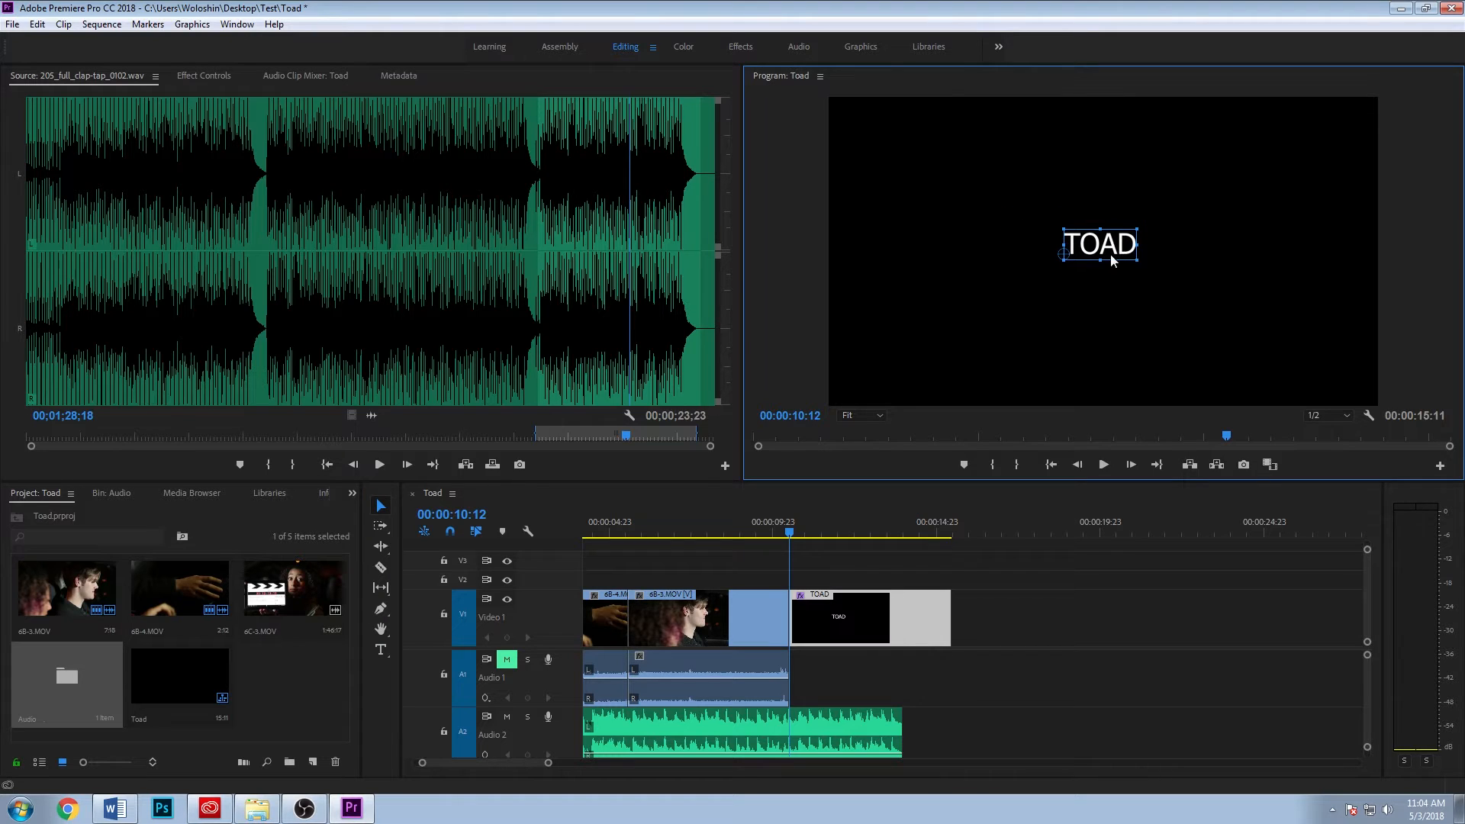
{"action": "type", "text": "t"}
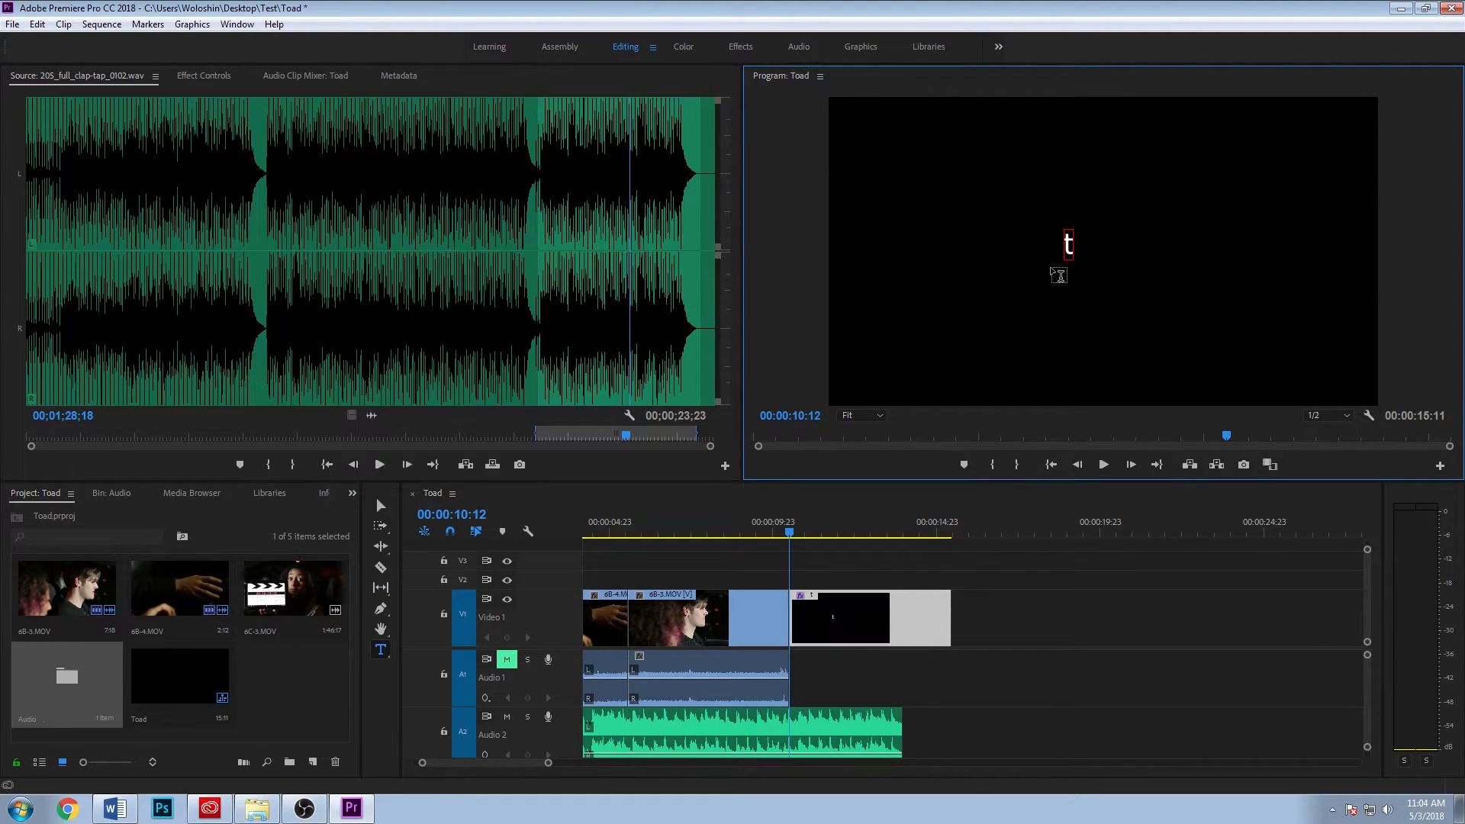
{"action": "type", "text": "OAD"}
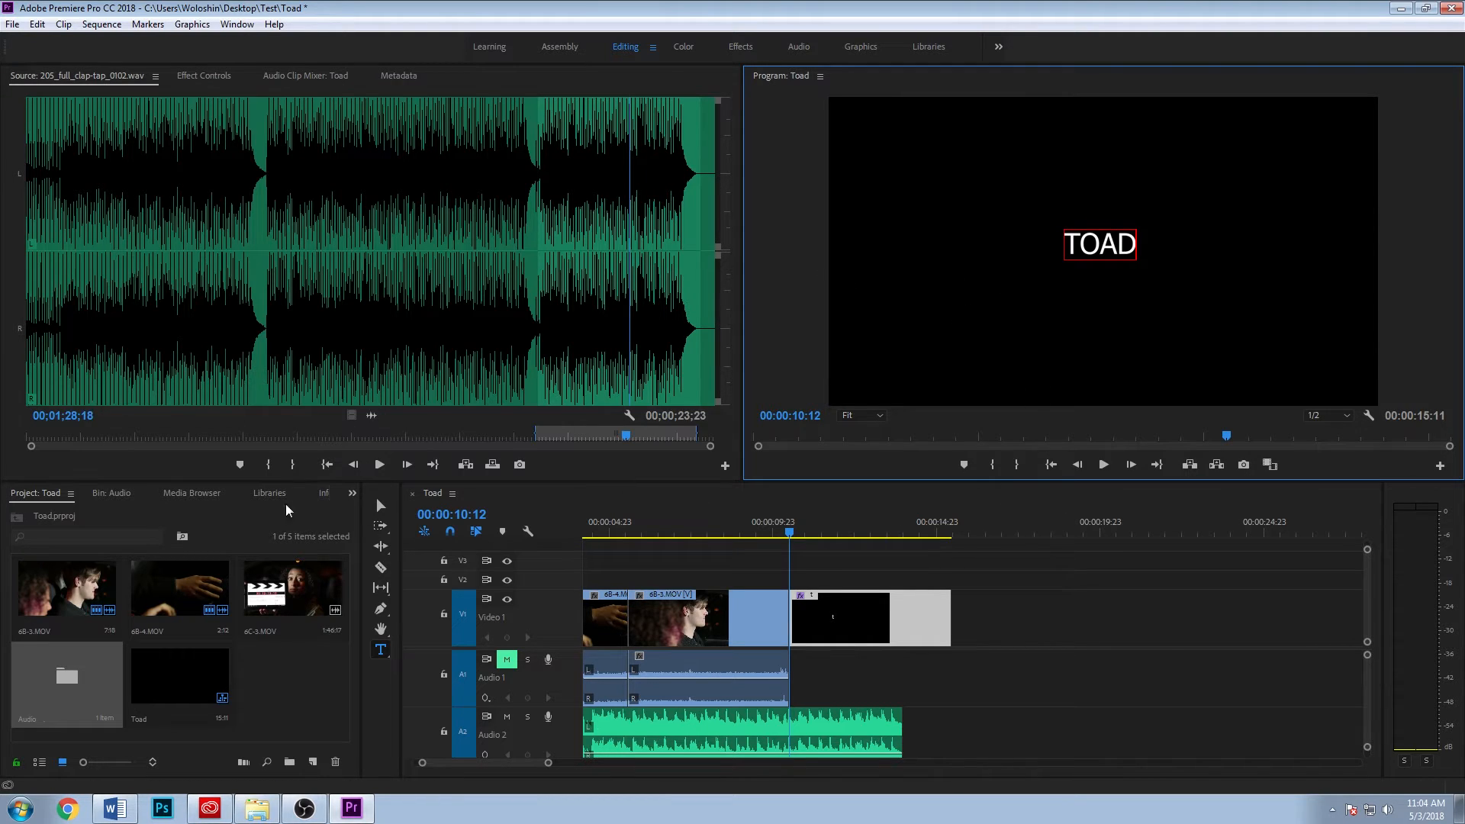
{"action": "left_click", "coordinate": [380, 506]}
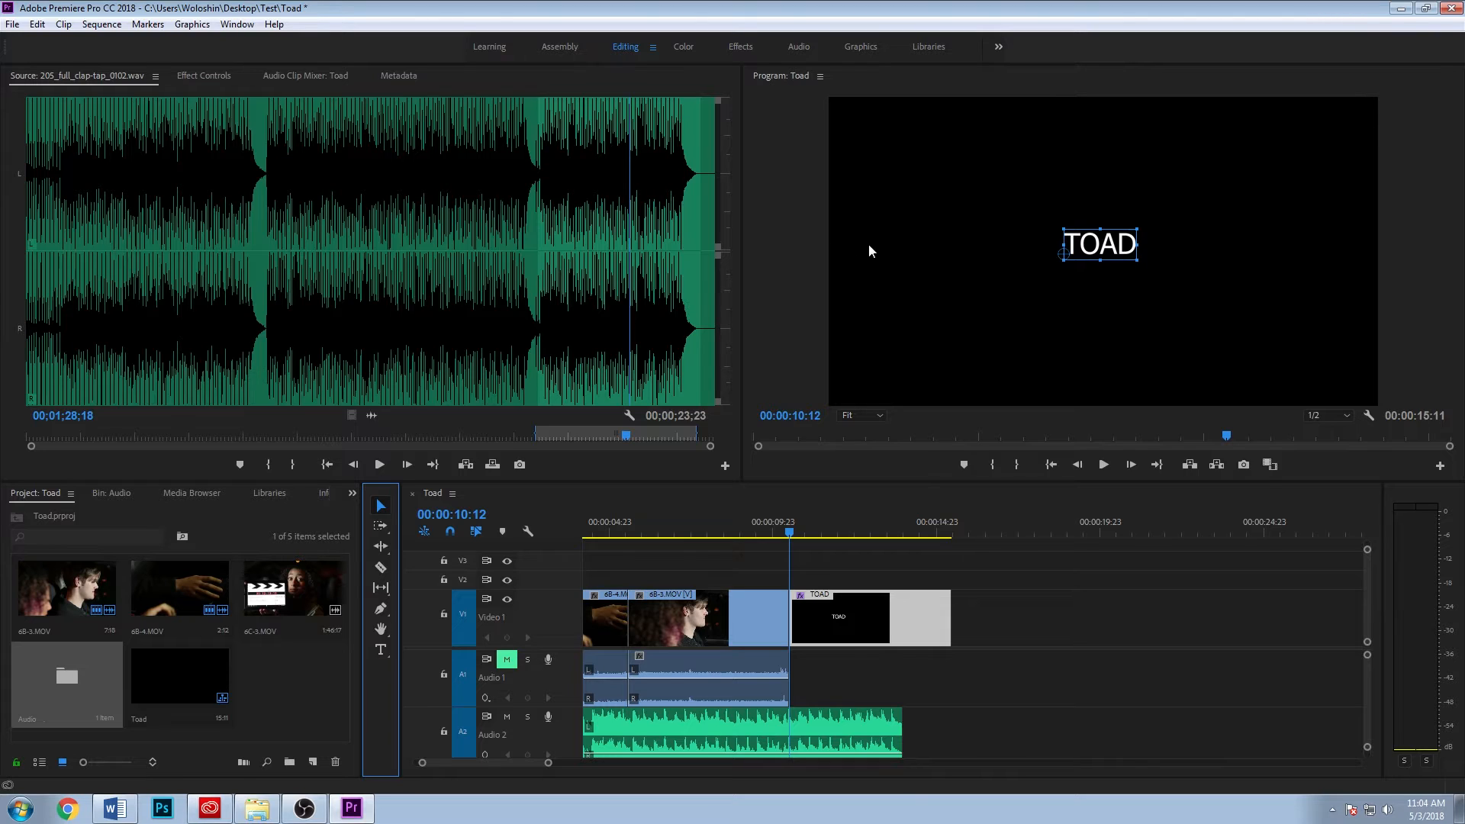
Show the TOAD title's effect settings and look through its text, appearance and transform properties
{"action": "left_click", "coordinate": [200, 76]}
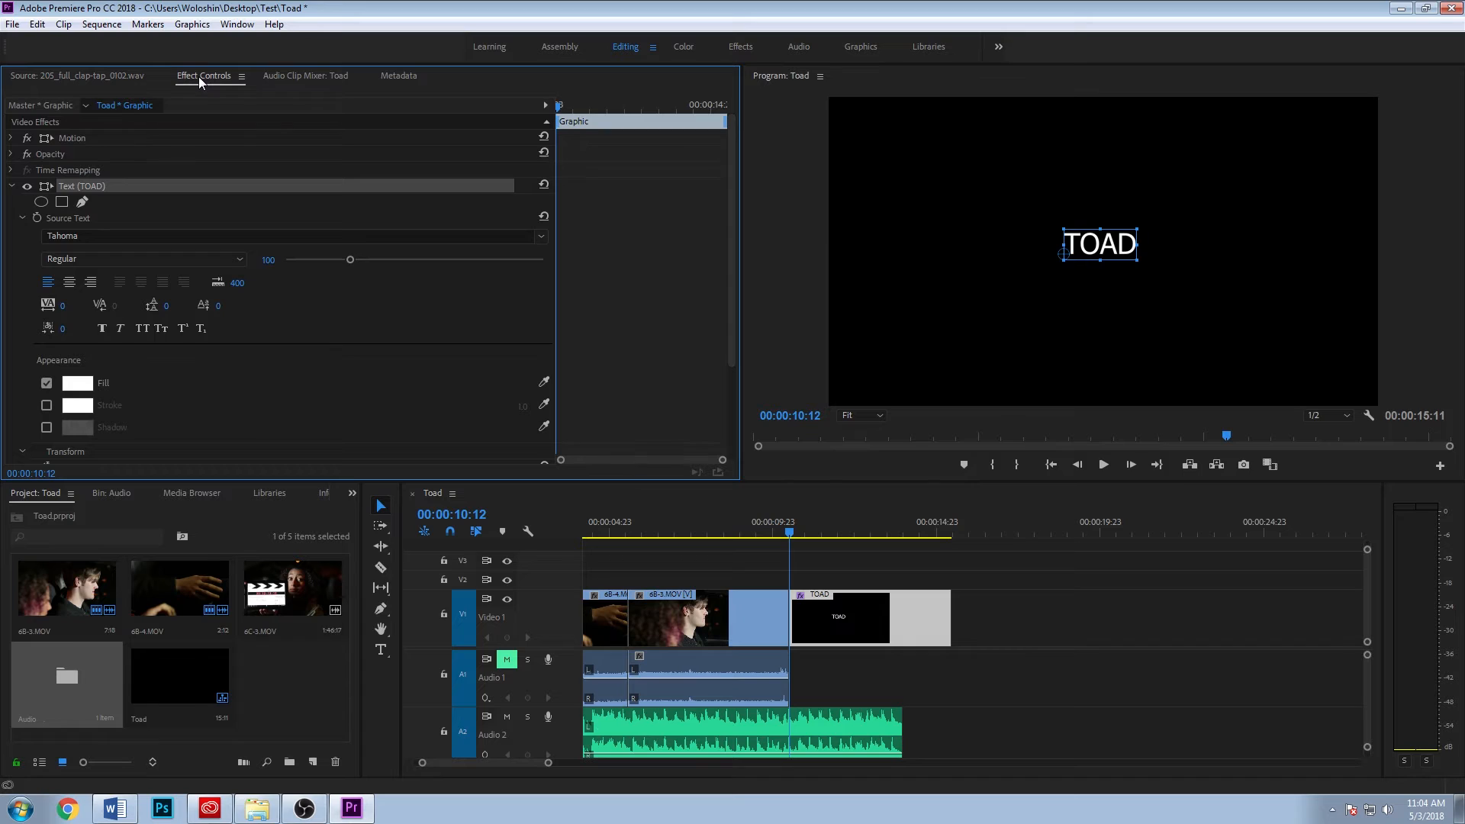
{"action": "scroll", "coordinate": [626, 271], "scroll_direction": "down", "scroll_amount": 2}
{"action": "scroll", "coordinate": [661, 290], "scroll_direction": "up", "scroll_amount": 2}
{"action": "scroll", "coordinate": [229, 217], "scroll_direction": "down", "scroll_amount": 2}
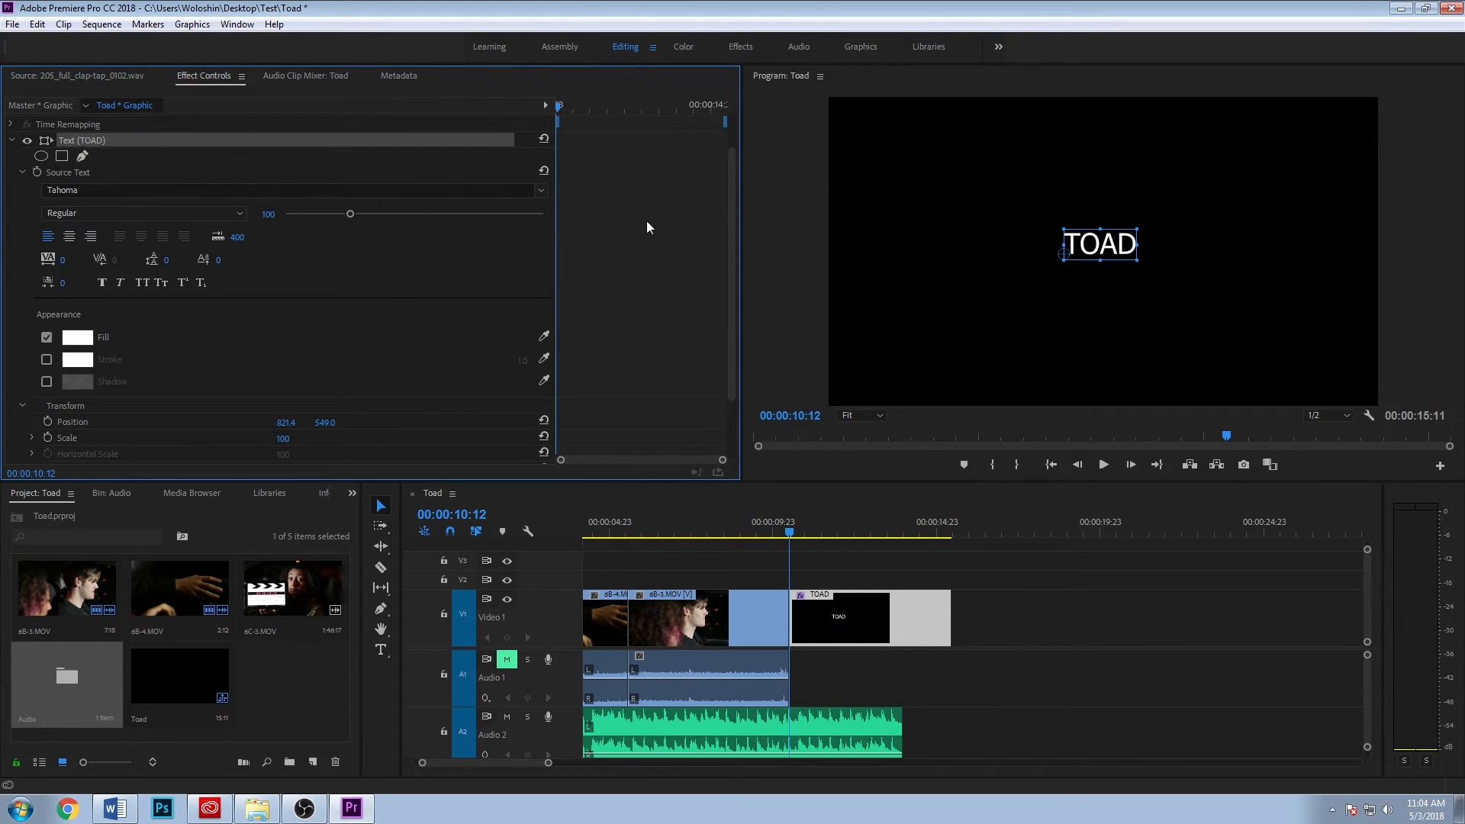
Try the Tw Cen MT font on the TOAD title
{"action": "left_click", "coordinate": [539, 191]}
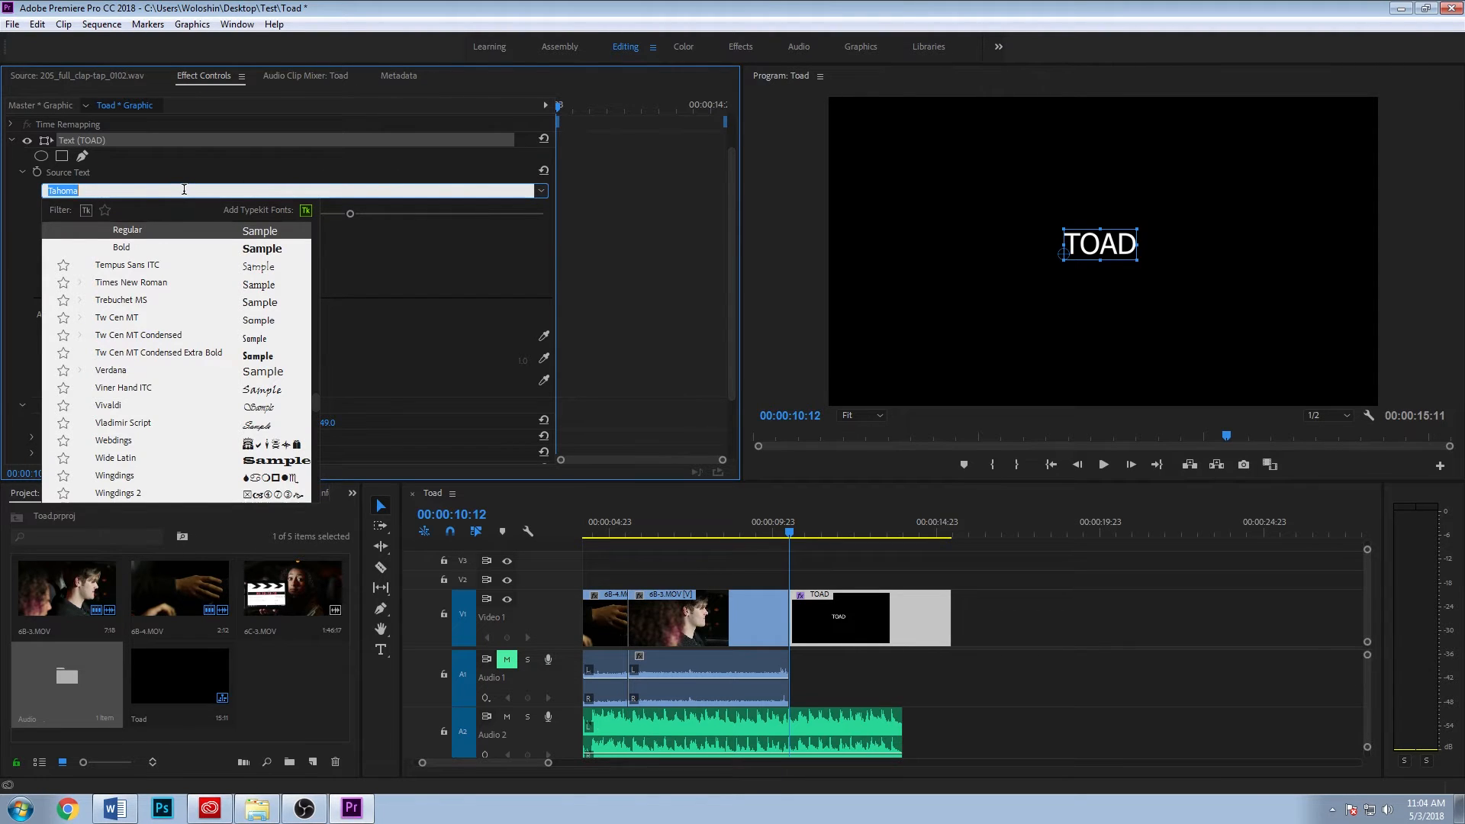
{"action": "type", "text": "Tw Cen MT"}
{"action": "left_click", "coordinate": [1087, 256]}
Select the title's whole text, set its font to Vladimir Script and enlarge it to size 214
{"action": "double_click", "coordinate": [1123, 252]}
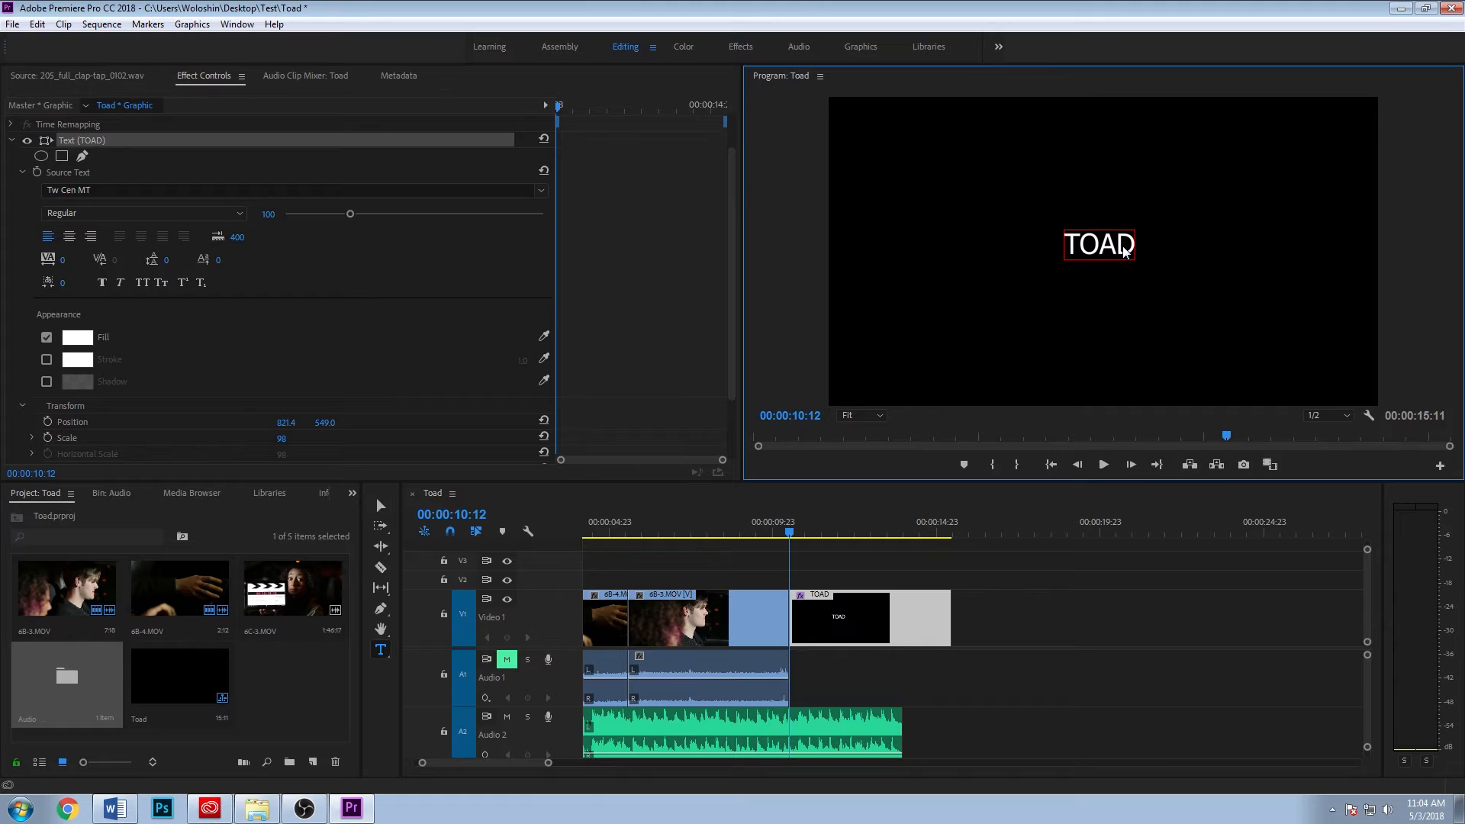
{"action": "double_click", "coordinate": [1125, 239]}
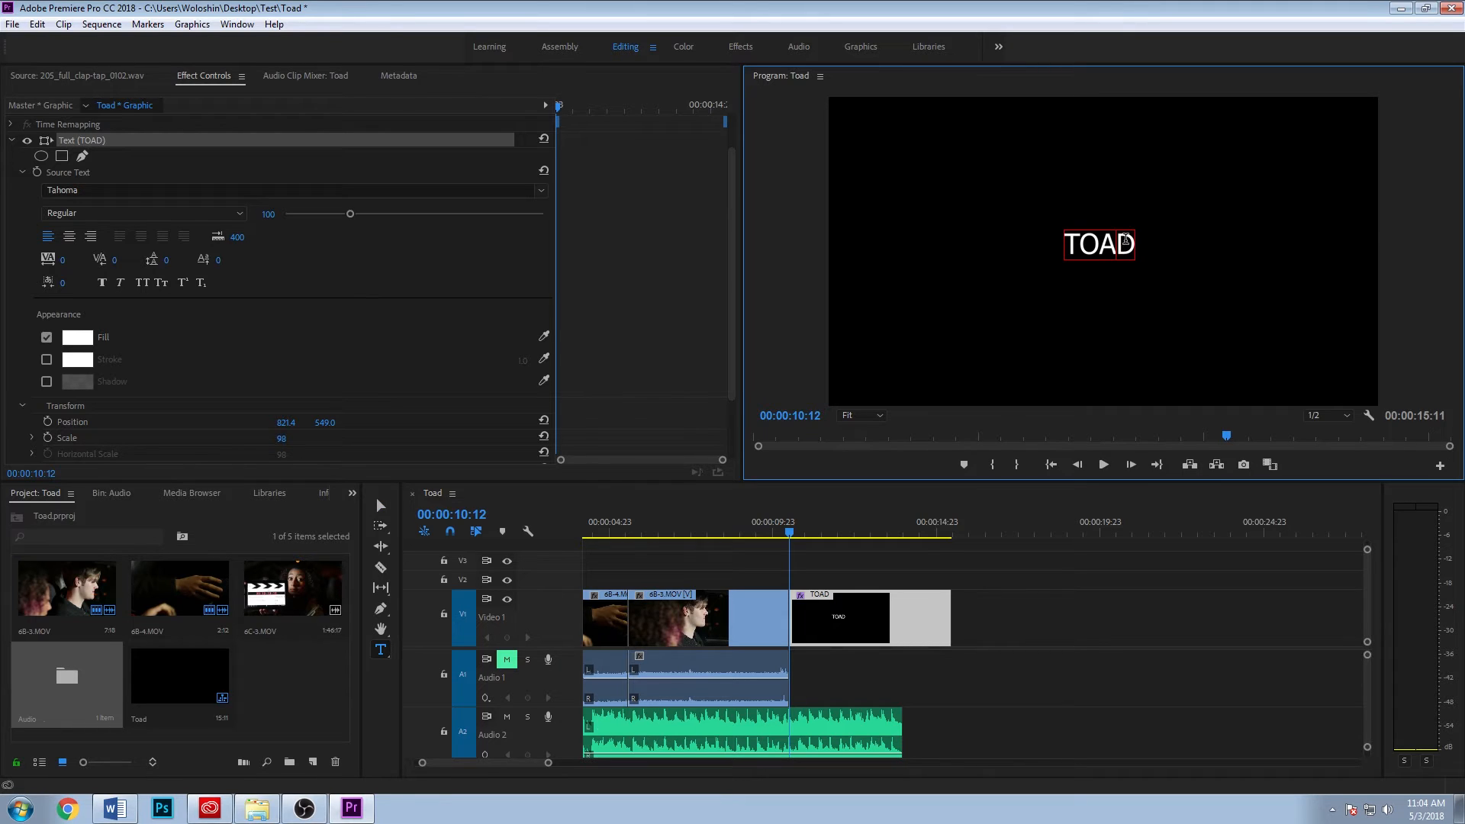
{"action": "left_click", "coordinate": [95, 187]}
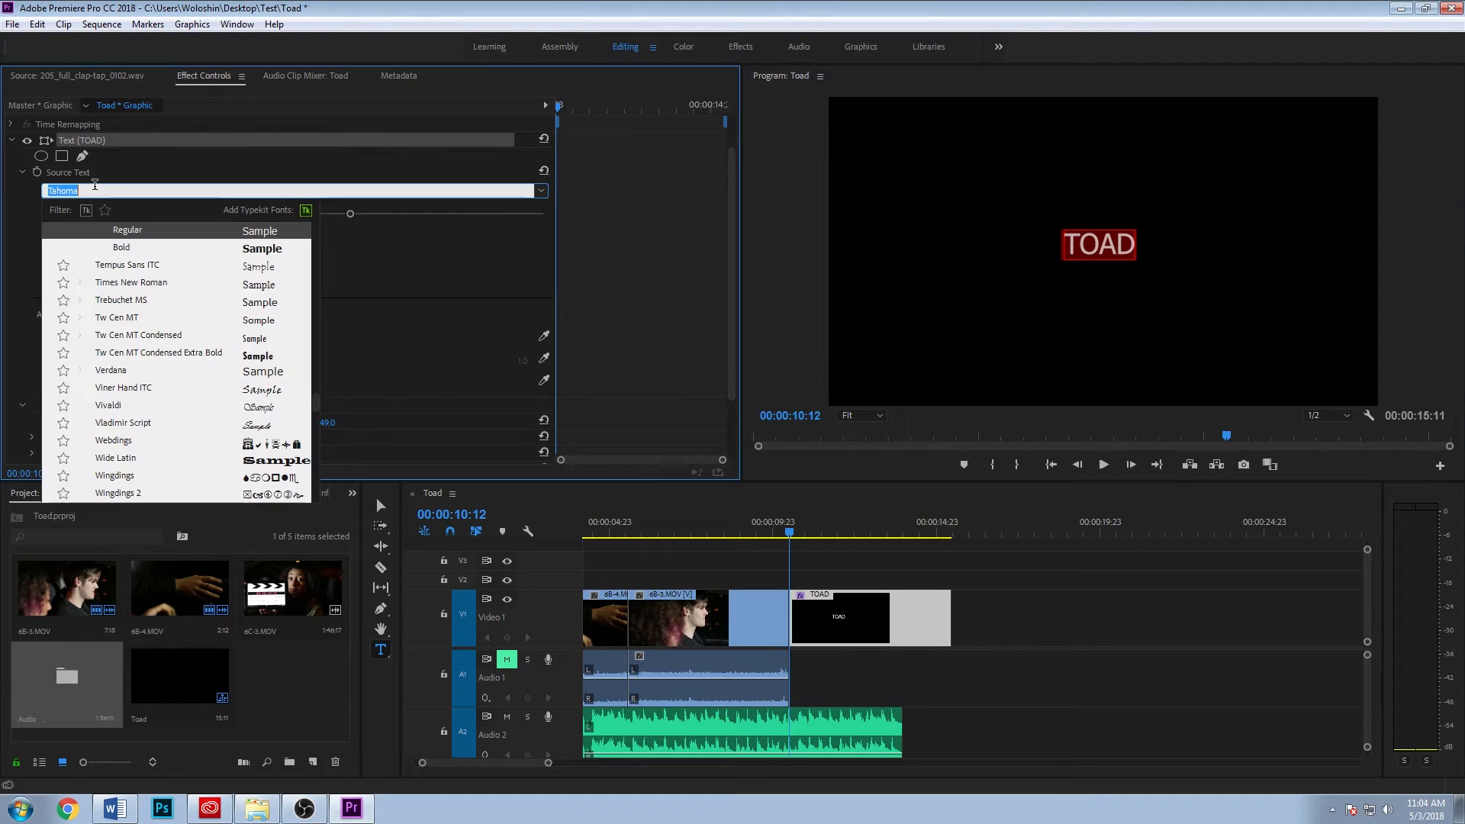
{"action": "left_click", "coordinate": [121, 424]}
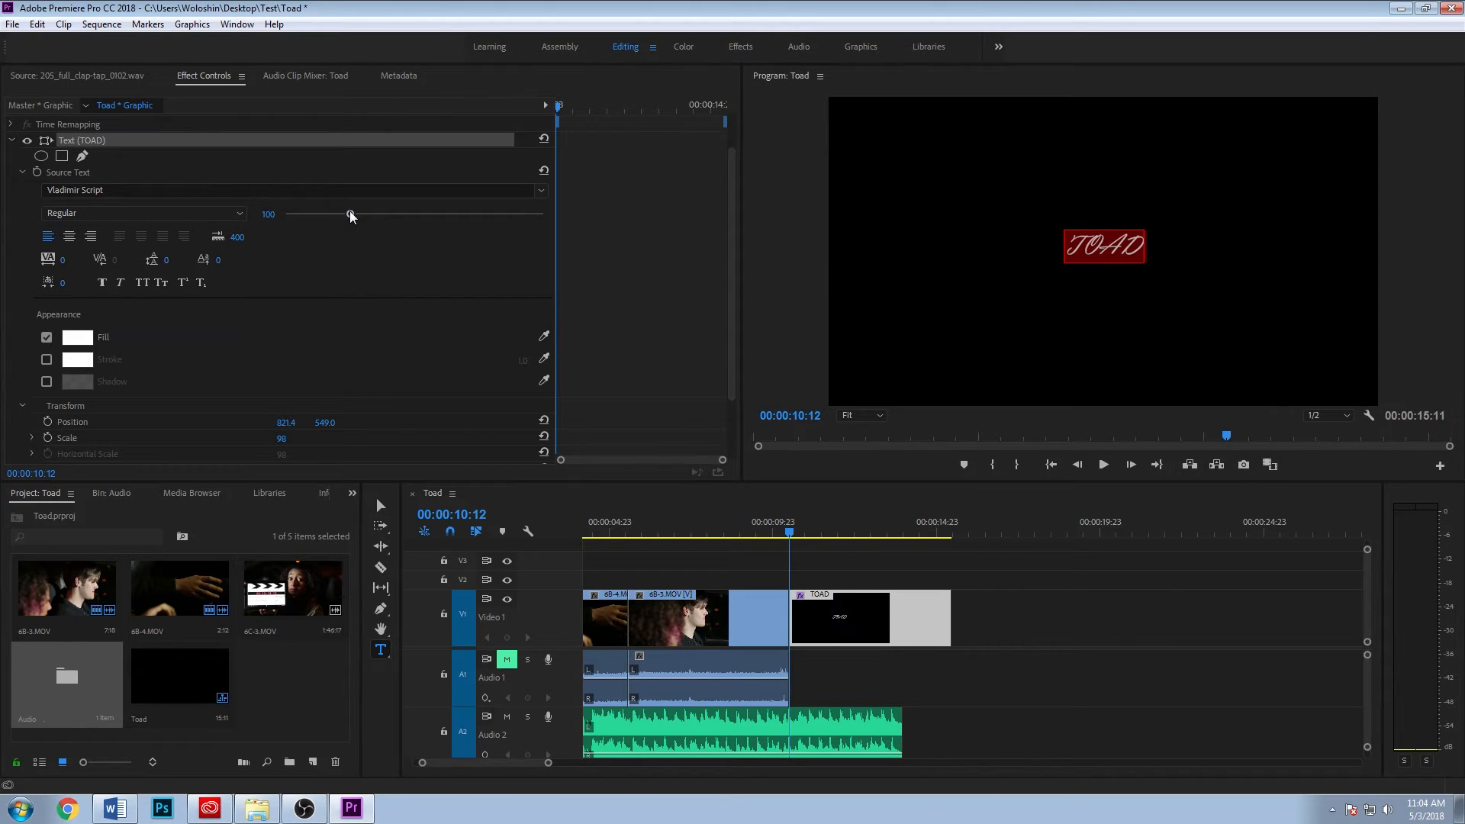
{"action": "left_click_drag", "start_coordinate": [351, 216], "coordinate": [425, 215]}
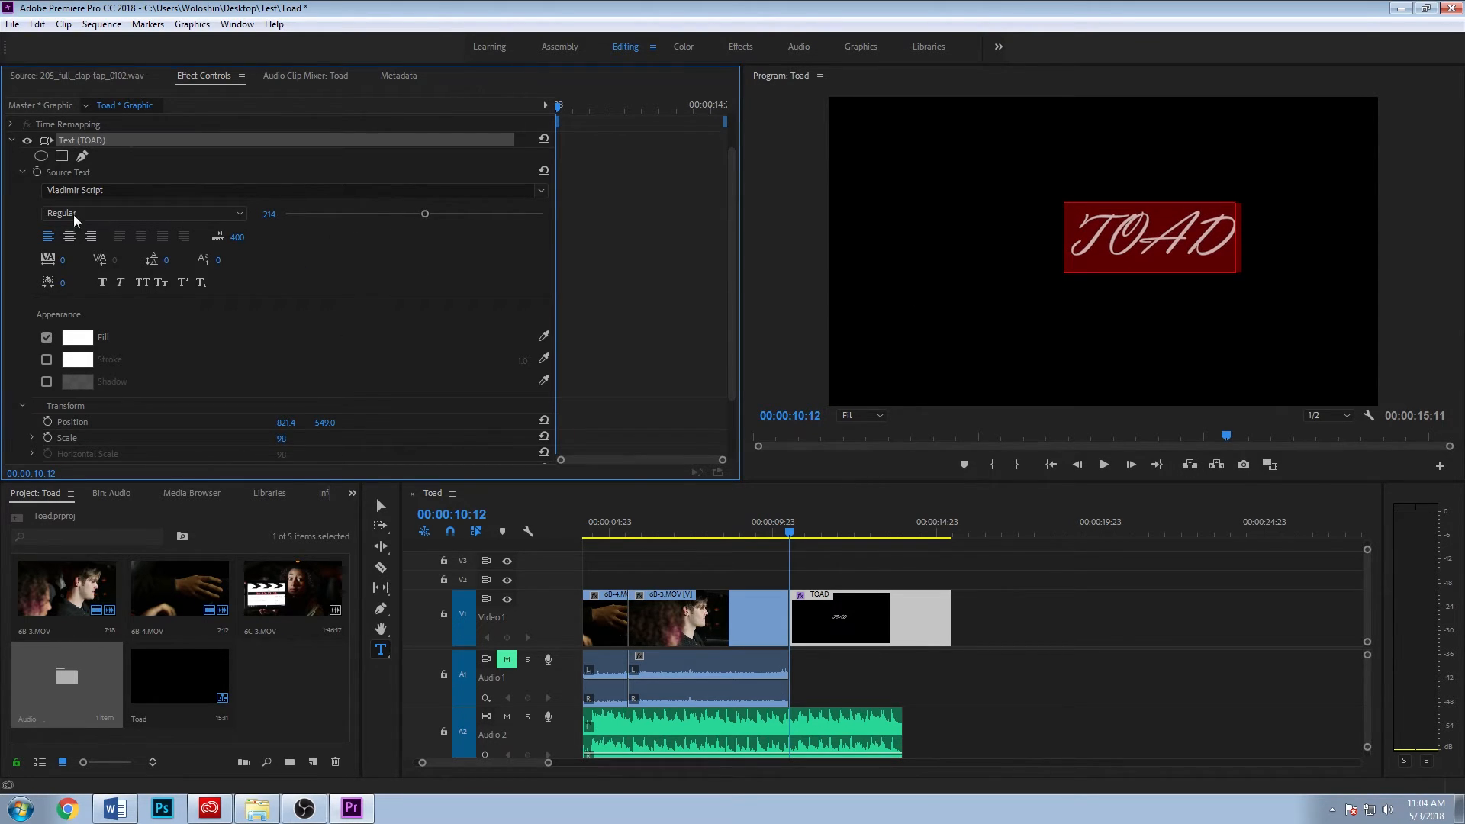
Center-align the title text and move it near the middle of the frame, to position about 999, 568
{"action": "left_click", "coordinate": [68, 236]}
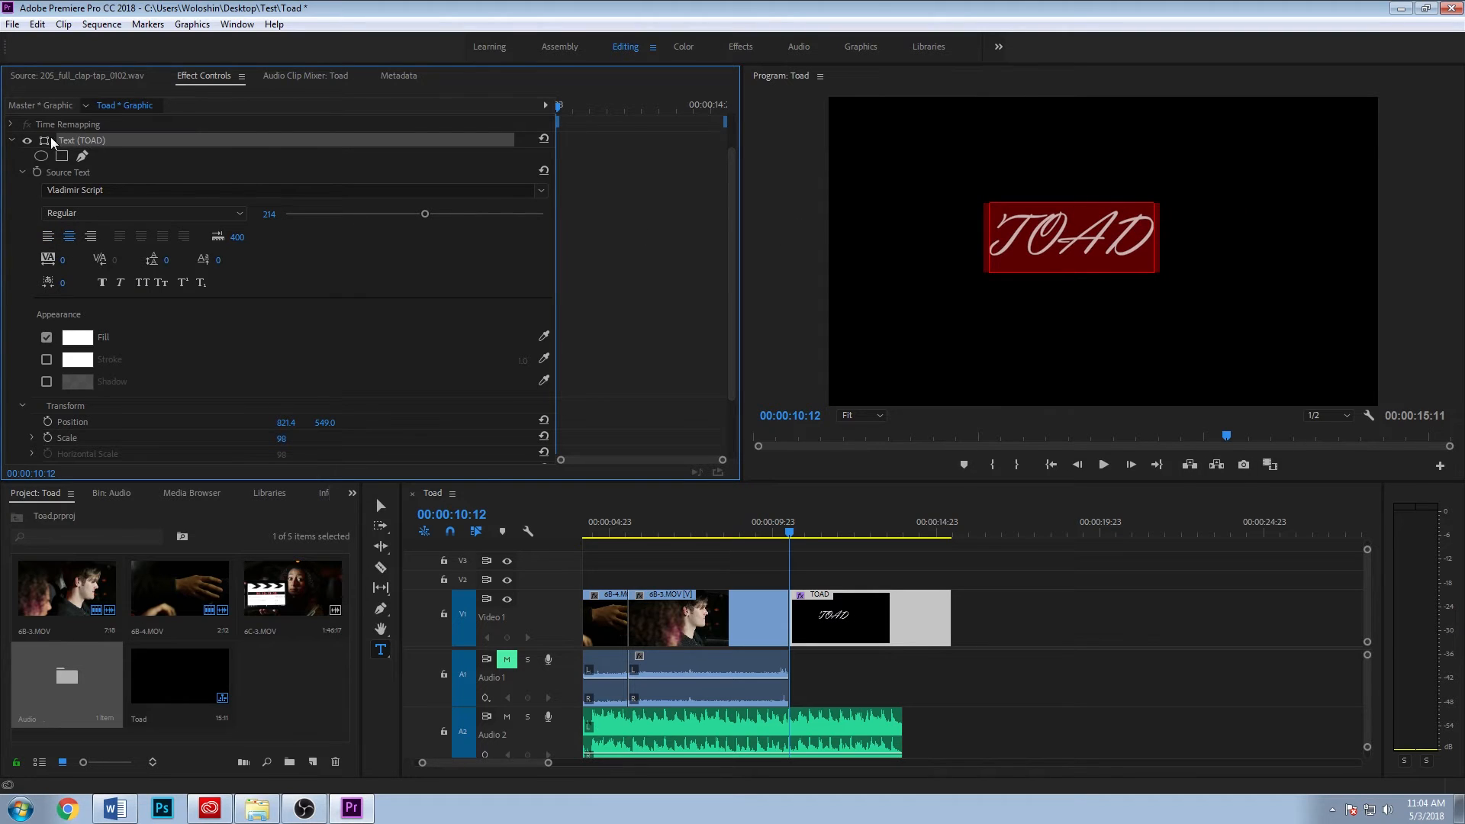
{"action": "left_click", "coordinate": [388, 506]}
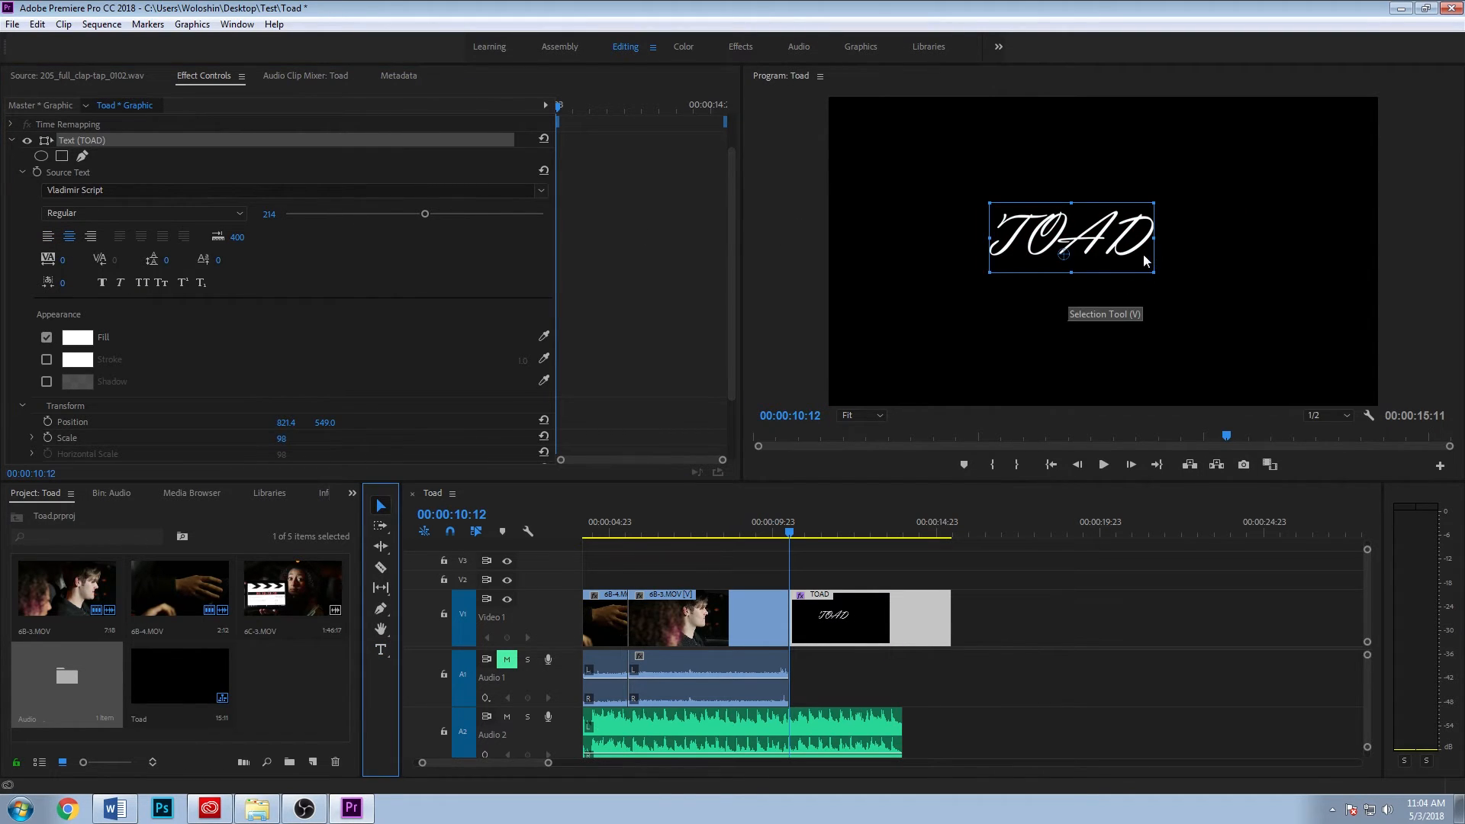
{"action": "left_click_drag", "start_coordinate": [1143, 255], "coordinate": [1195, 261]}
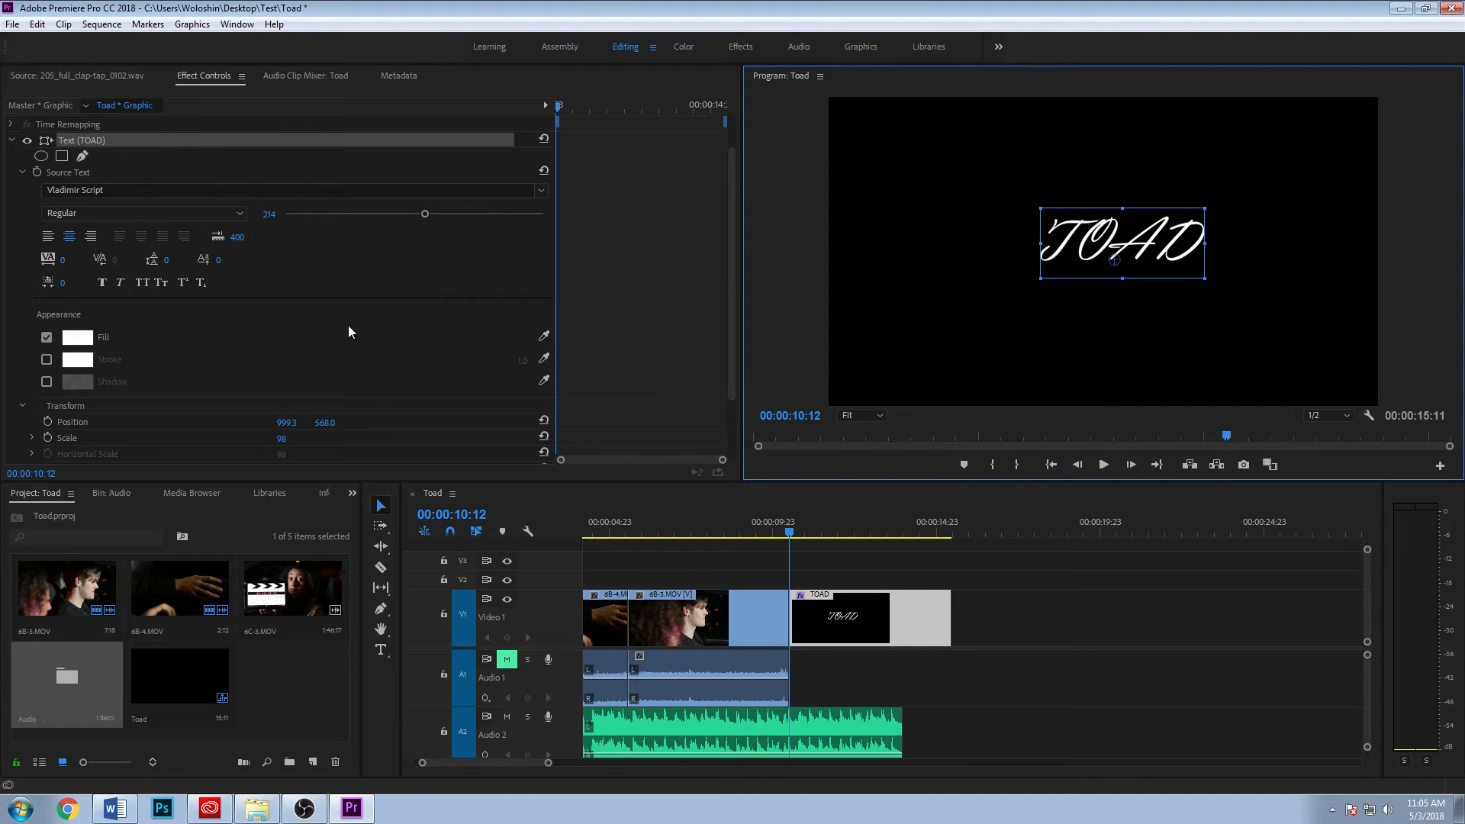
Shift the TOAD title clip about one second later on Video 1 and place the playhead over it at 00:00:12:09
{"action": "left_click_drag", "start_coordinate": [855, 614], "coordinate": [889, 618]}
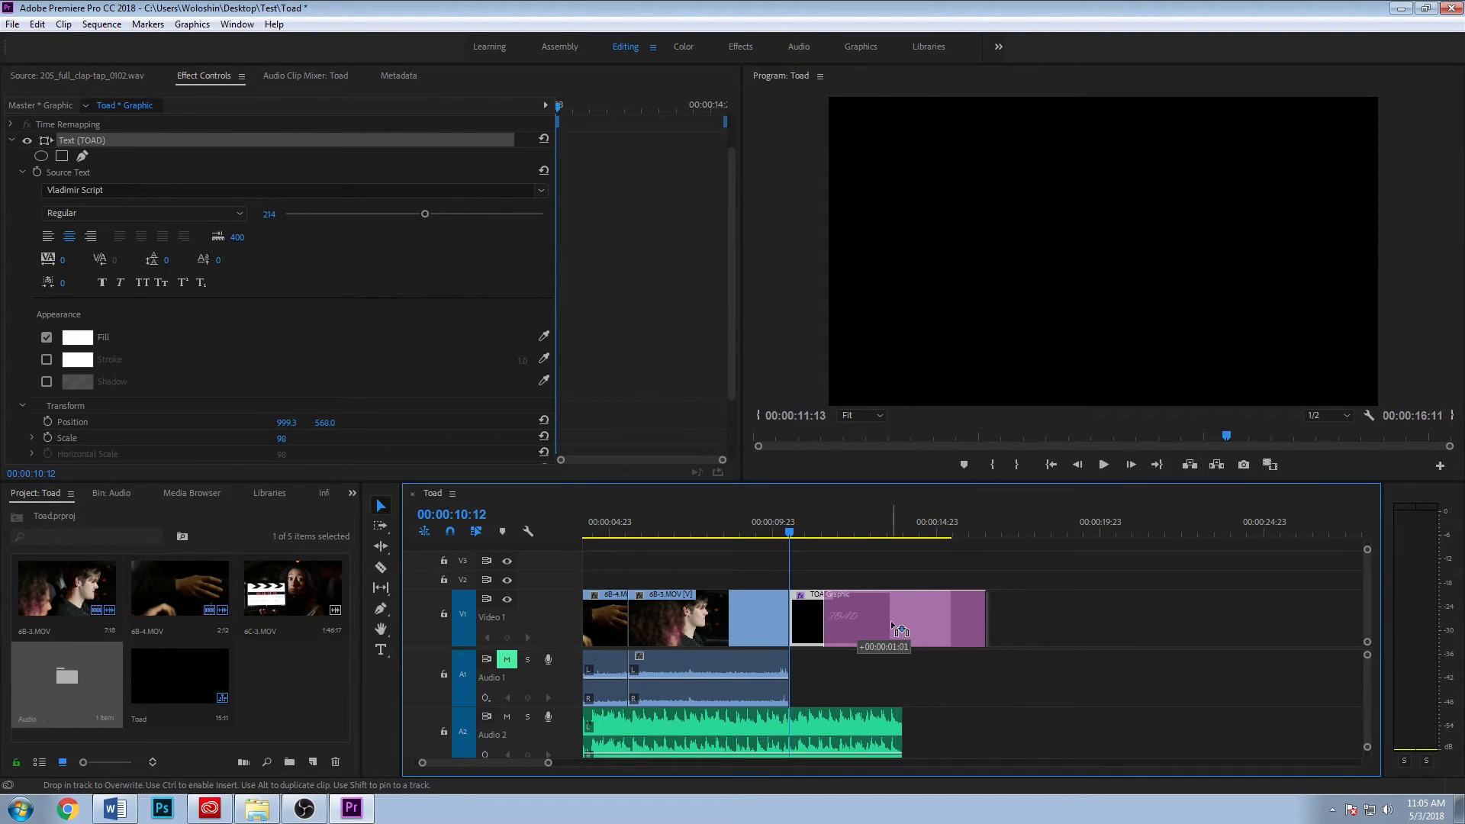
{"action": "left_click", "coordinate": [852, 533]}
Change the TOAD title's fill color to green 319229
{"action": "left_click", "coordinate": [77, 337]}
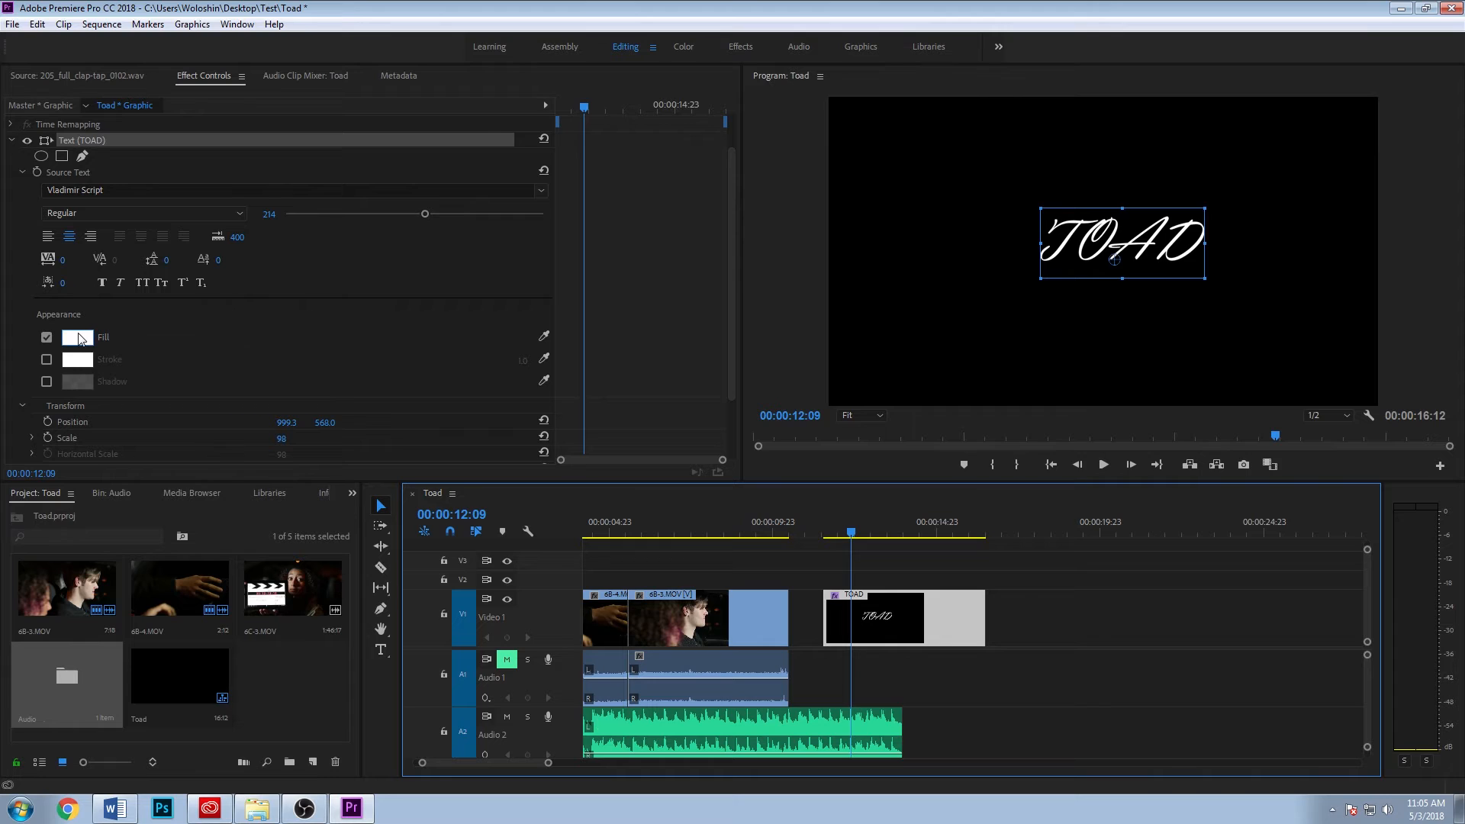
{"action": "left_click", "coordinate": [756, 502]}
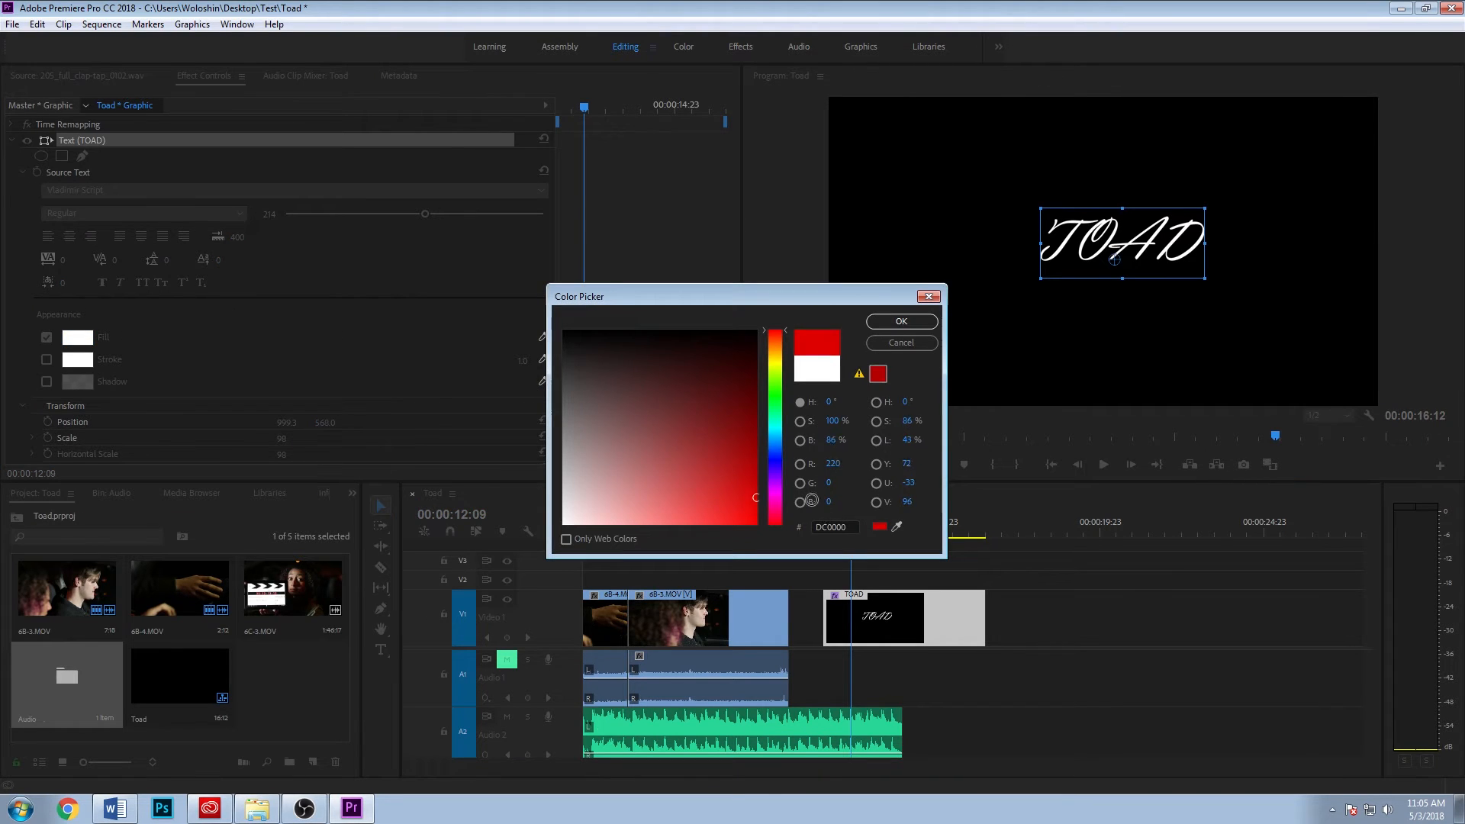
{"action": "left_click", "coordinate": [773, 398]}
{"action": "left_click_drag", "start_coordinate": [739, 403], "coordinate": [702, 441]}
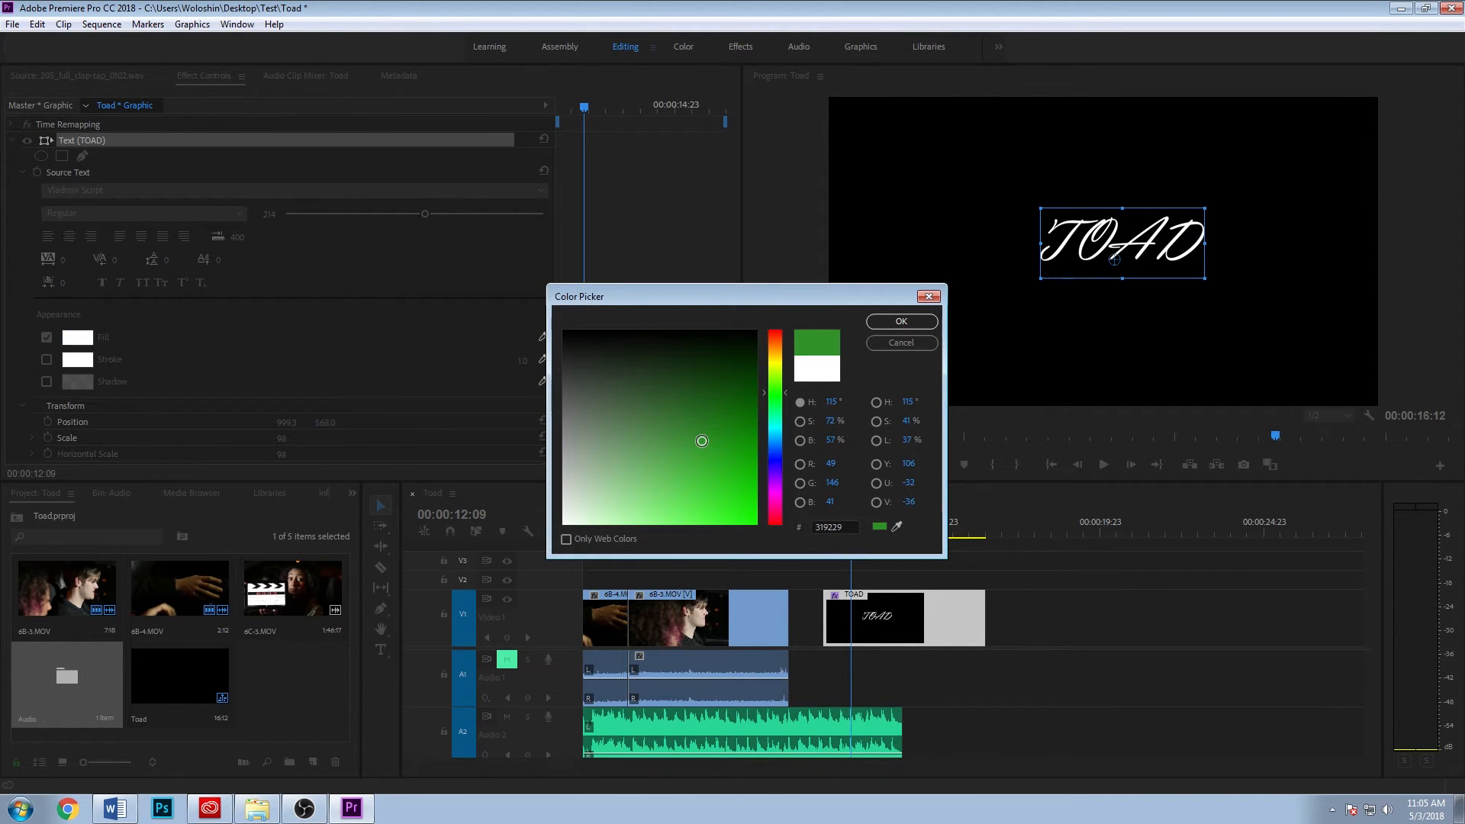
{"action": "left_click", "coordinate": [897, 332]}
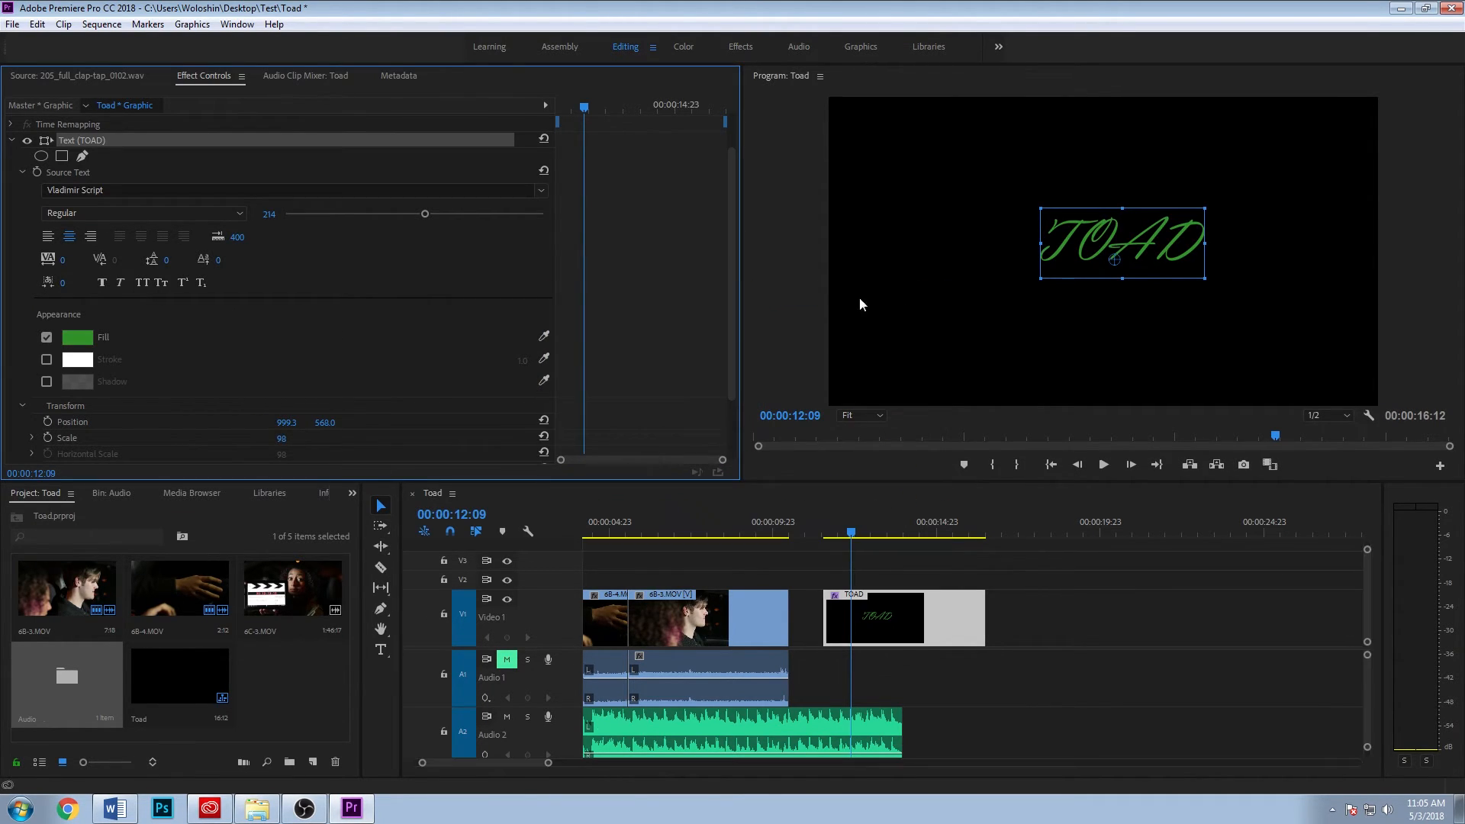
Enable the stroke on the TOAD title and set its rotation to -24°
{"action": "left_click", "coordinate": [46, 359]}
{"action": "scroll", "coordinate": [360, 329], "scroll_direction": "down", "scroll_amount": 2}
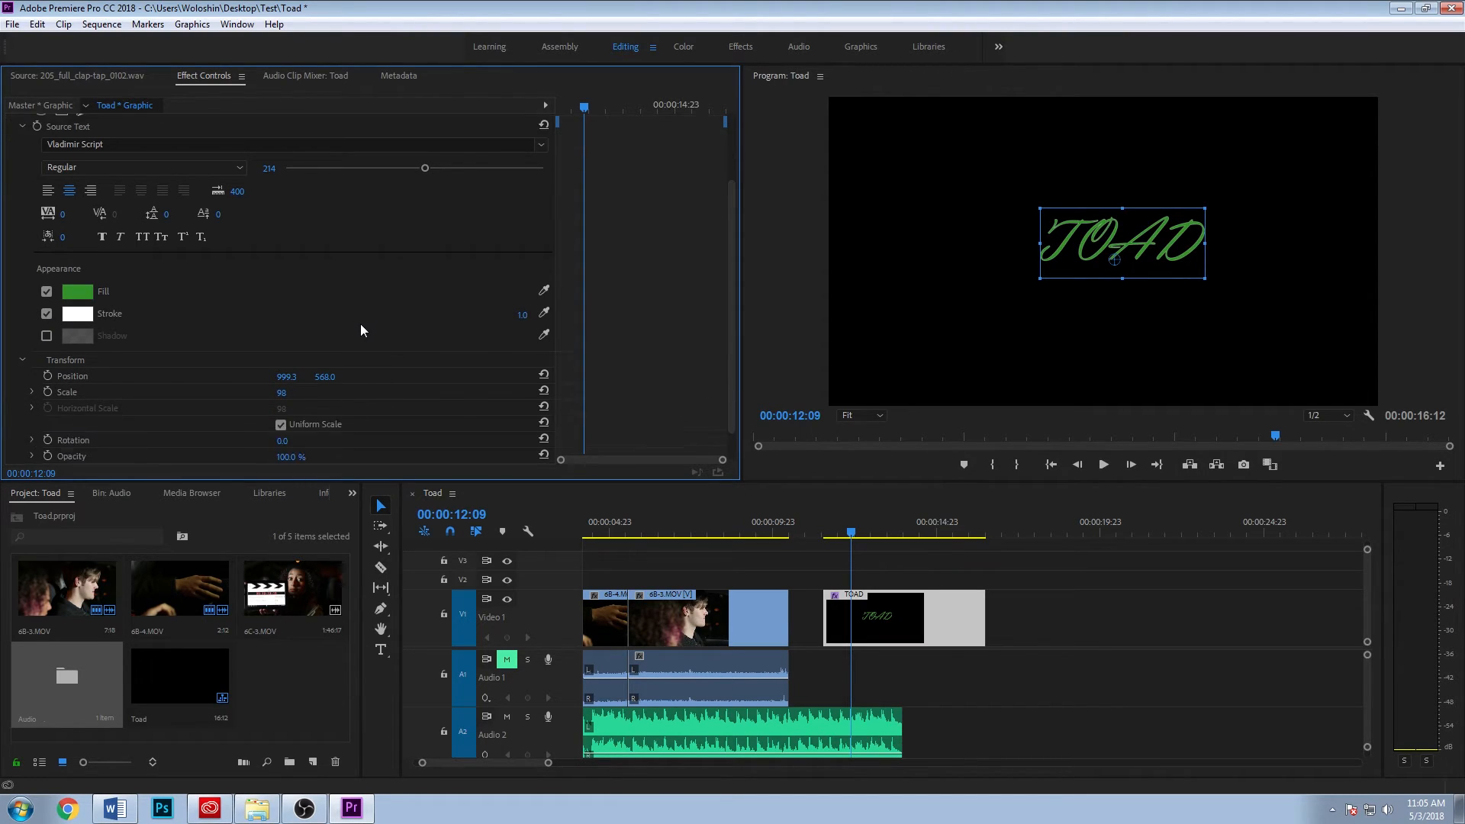
{"action": "scroll", "coordinate": [361, 330], "scroll_direction": "down", "scroll_amount": 2}
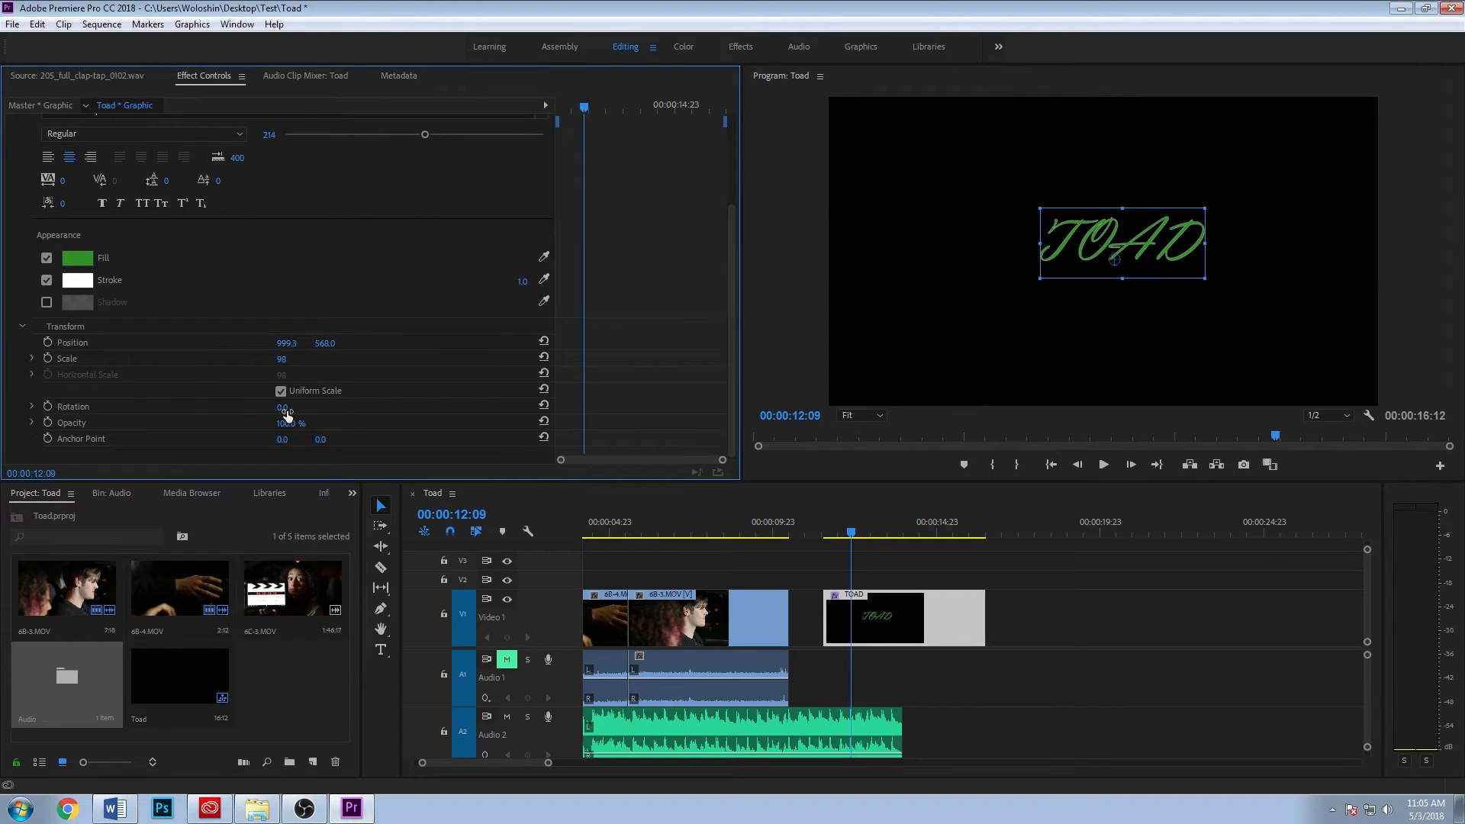
{"action": "left_click_drag", "start_coordinate": [282, 407], "coordinate": [265, 407]}
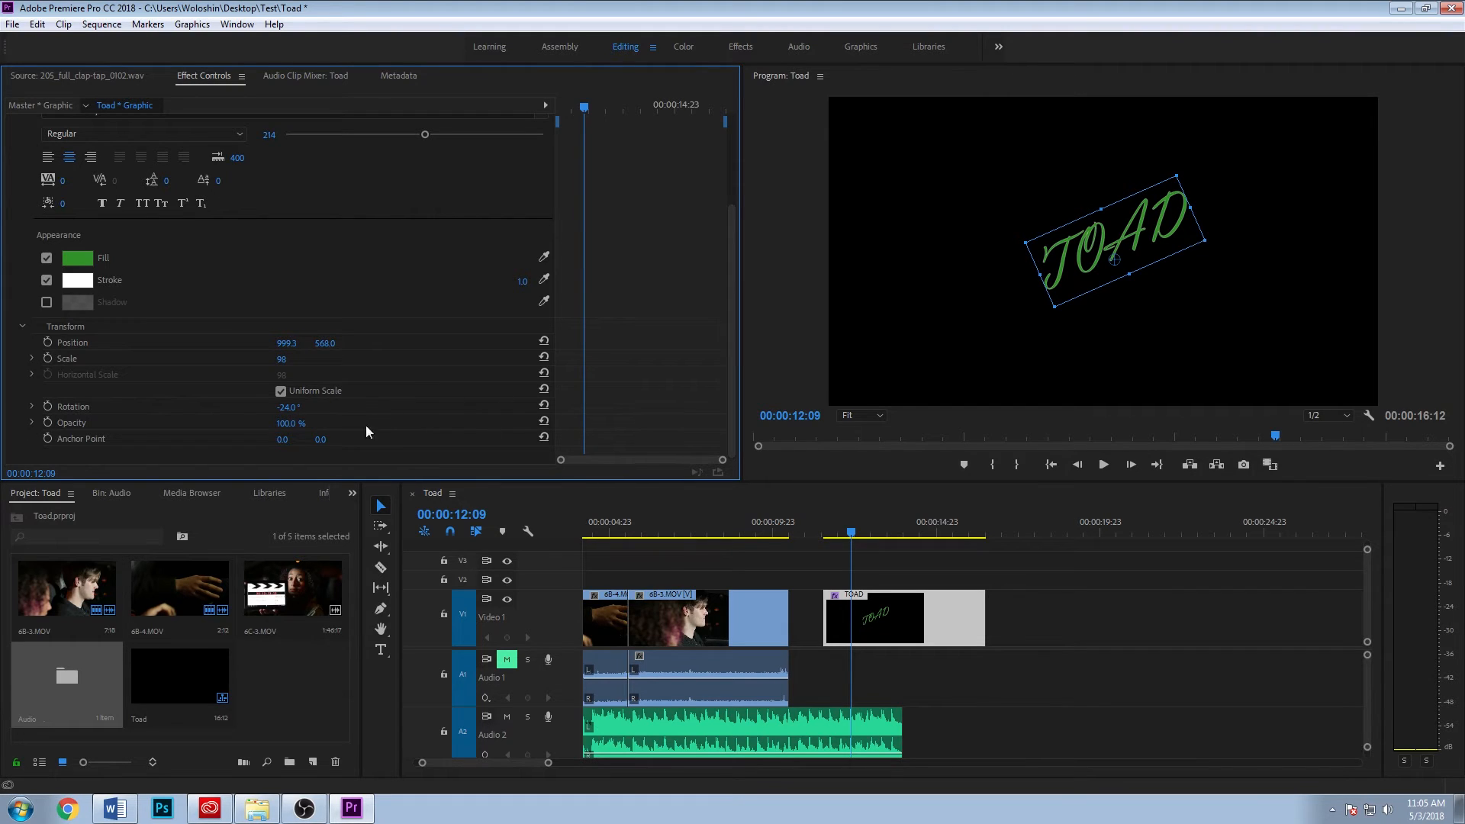
Set the TOAD title's opacity to 38%
{"action": "left_click", "coordinate": [296, 422]}
{"action": "type", "text": "42"}
{"action": "key", "text": "Return"}
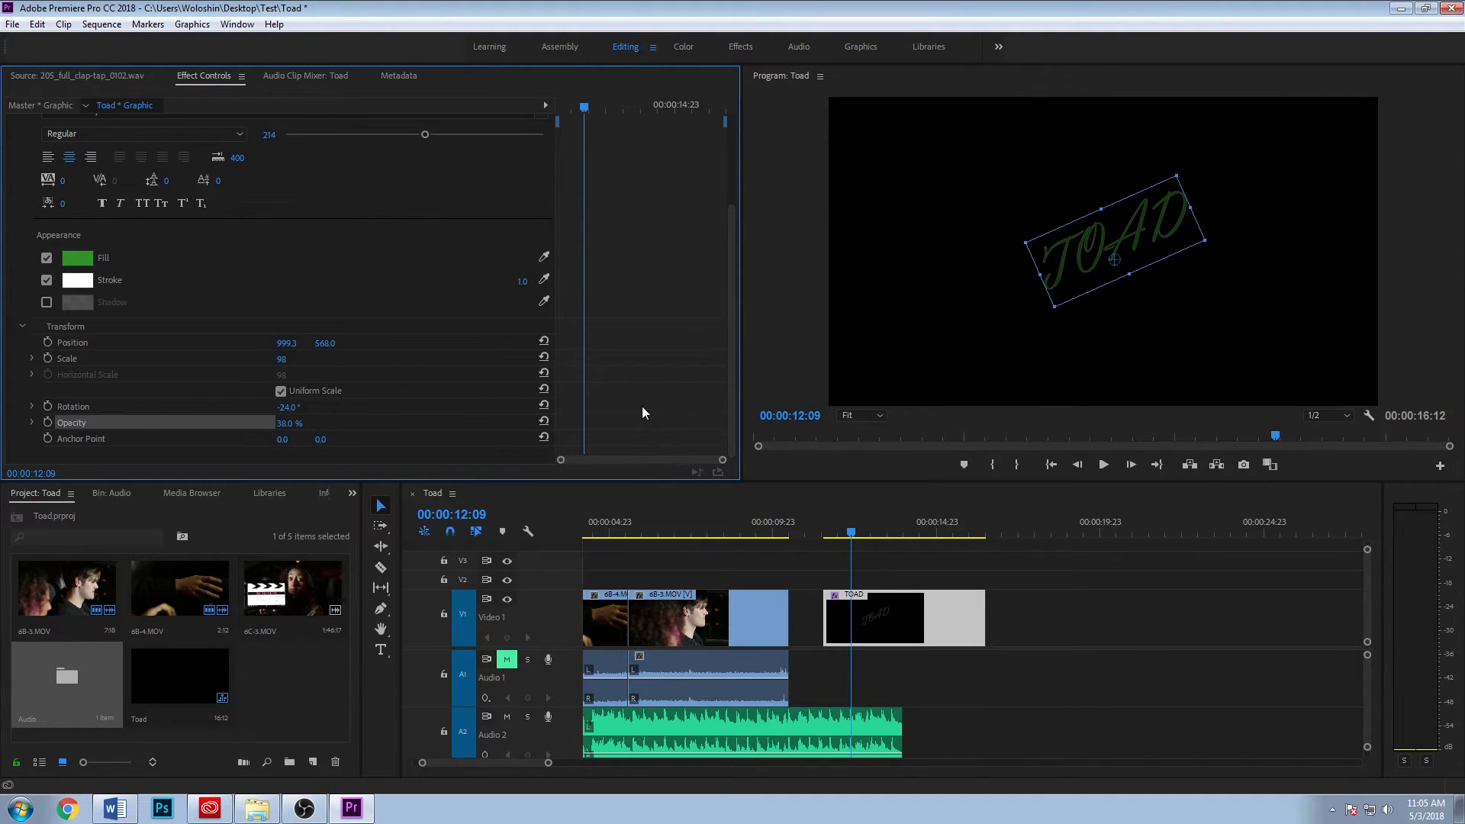
Play and scrub through the TOAD title clip from its start to preview the styled title, and deselect it
{"action": "left_click", "coordinate": [817, 532]}
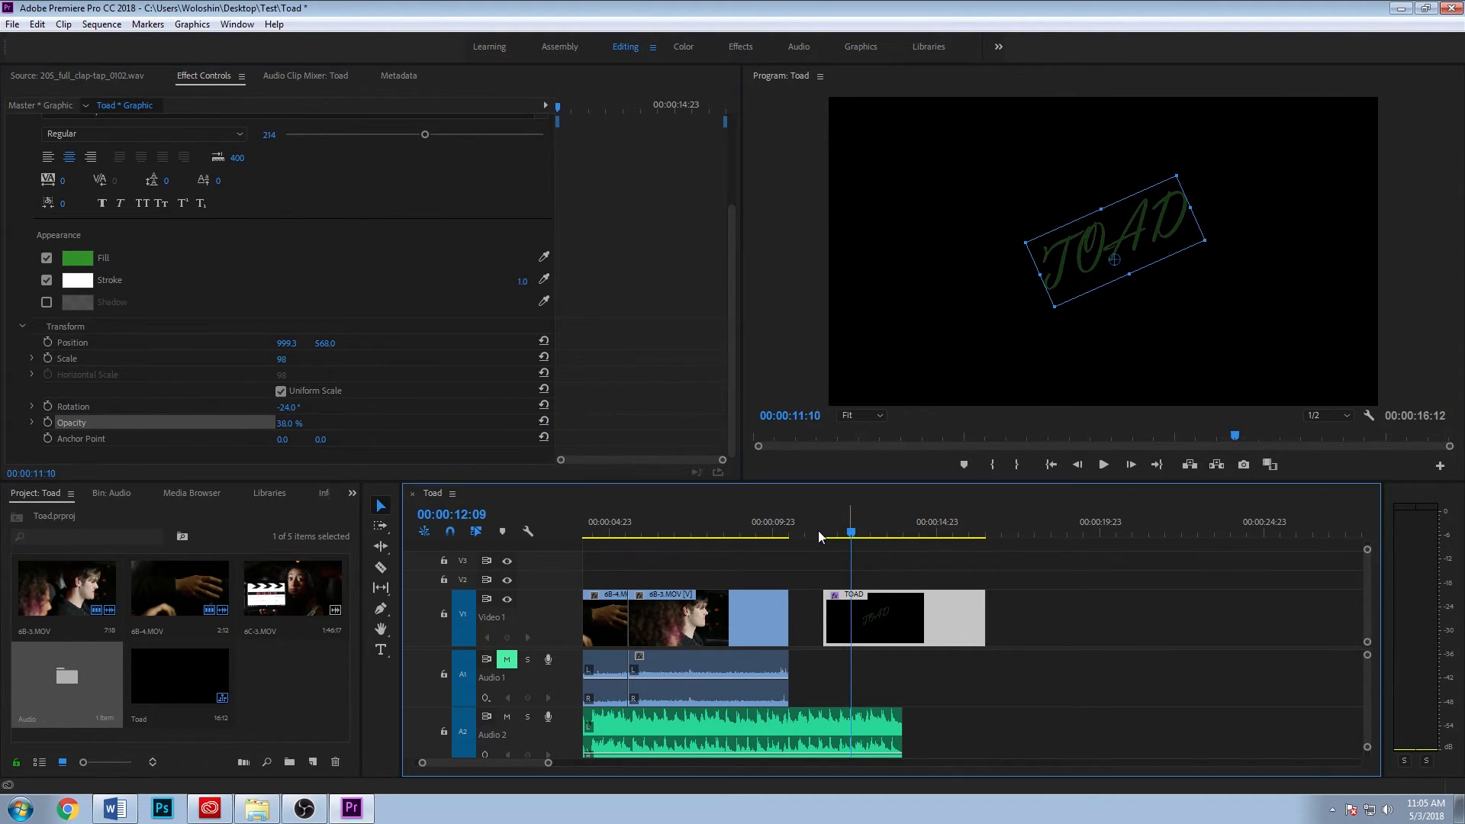
{"action": "left_click_drag", "start_coordinate": [837, 535], "coordinate": [844, 542]}
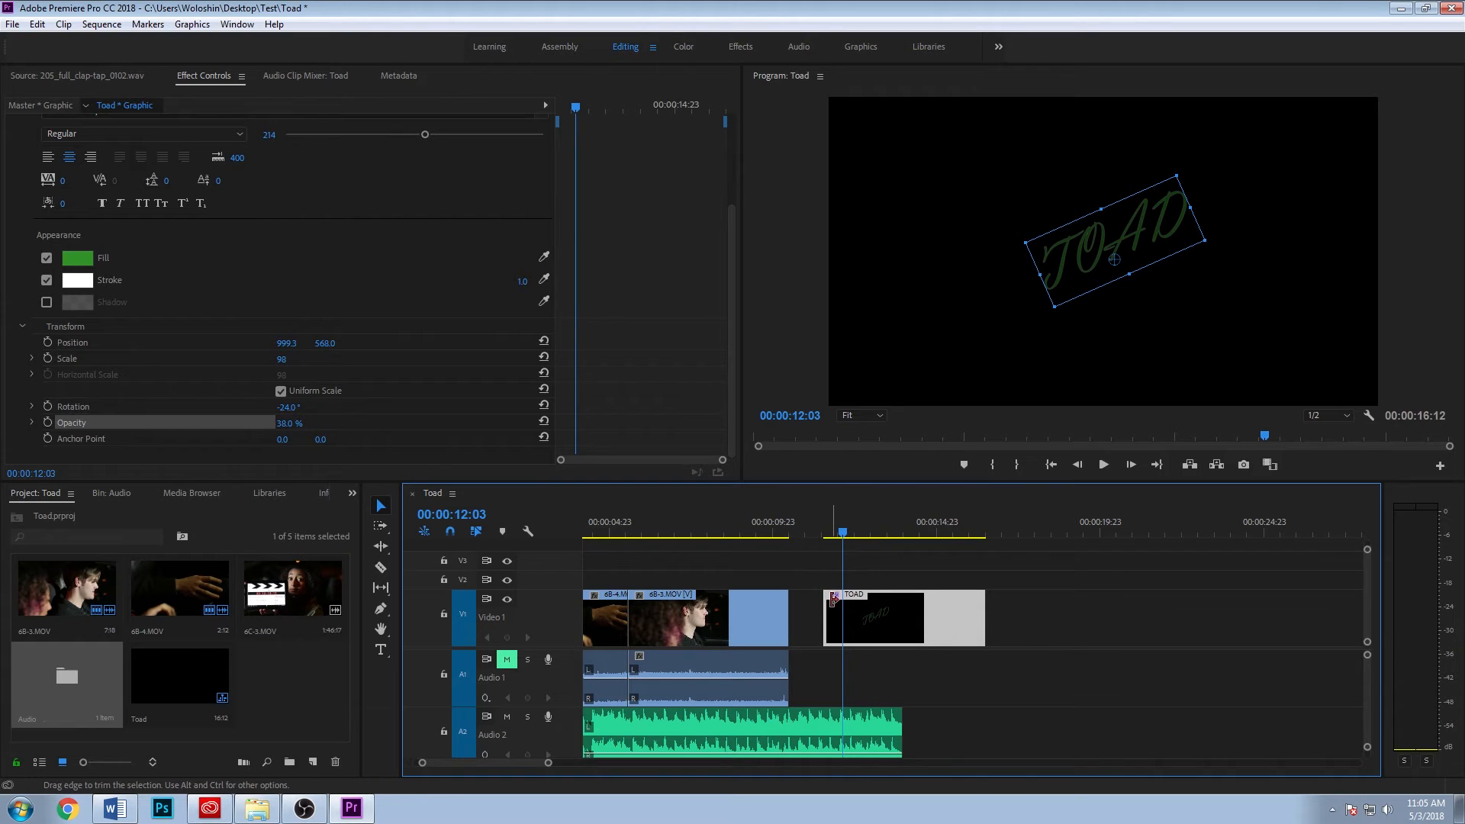
{"action": "key", "text": "space"}
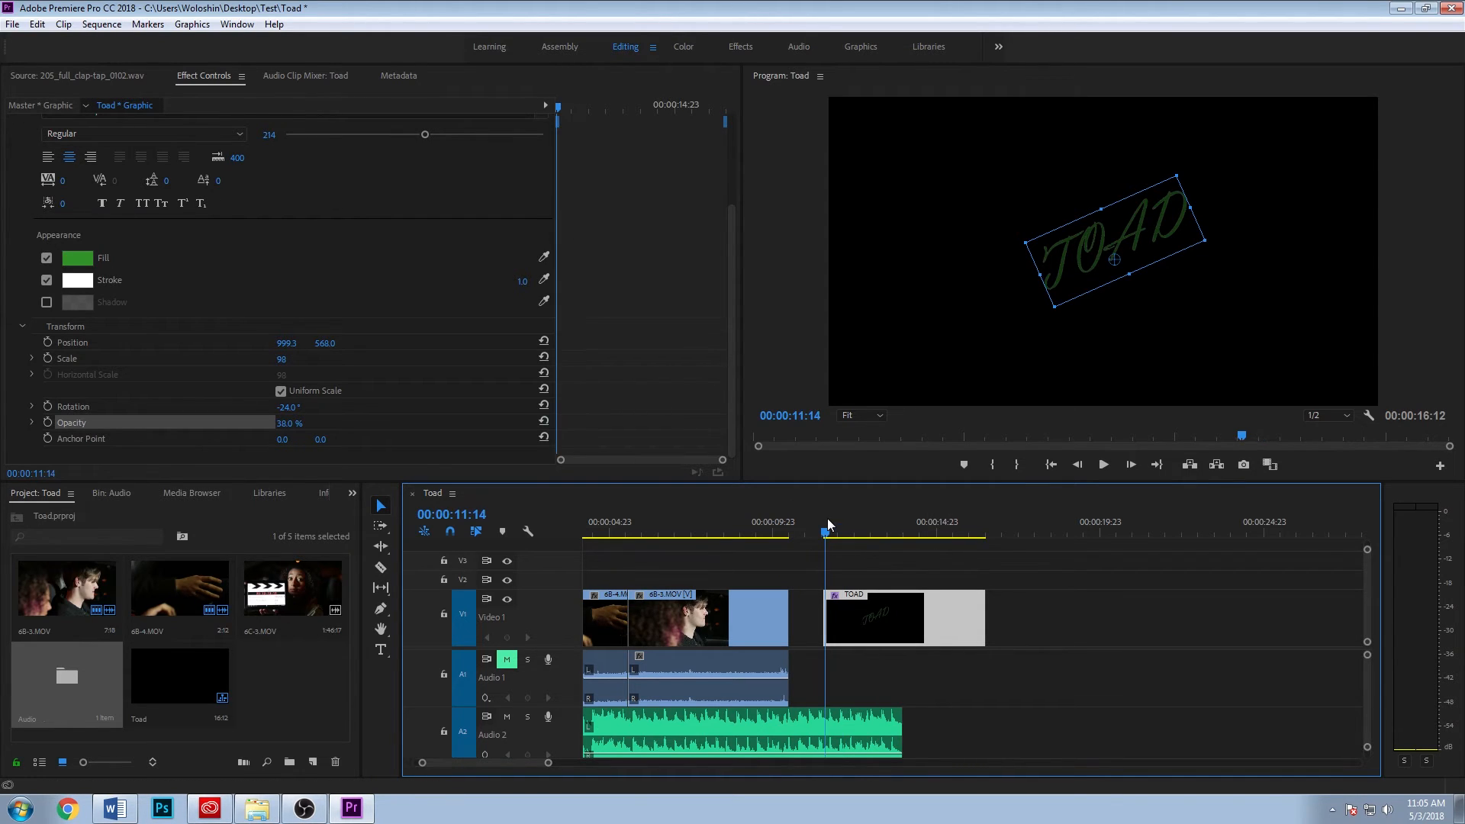
{"action": "left_click", "coordinate": [1014, 361]}
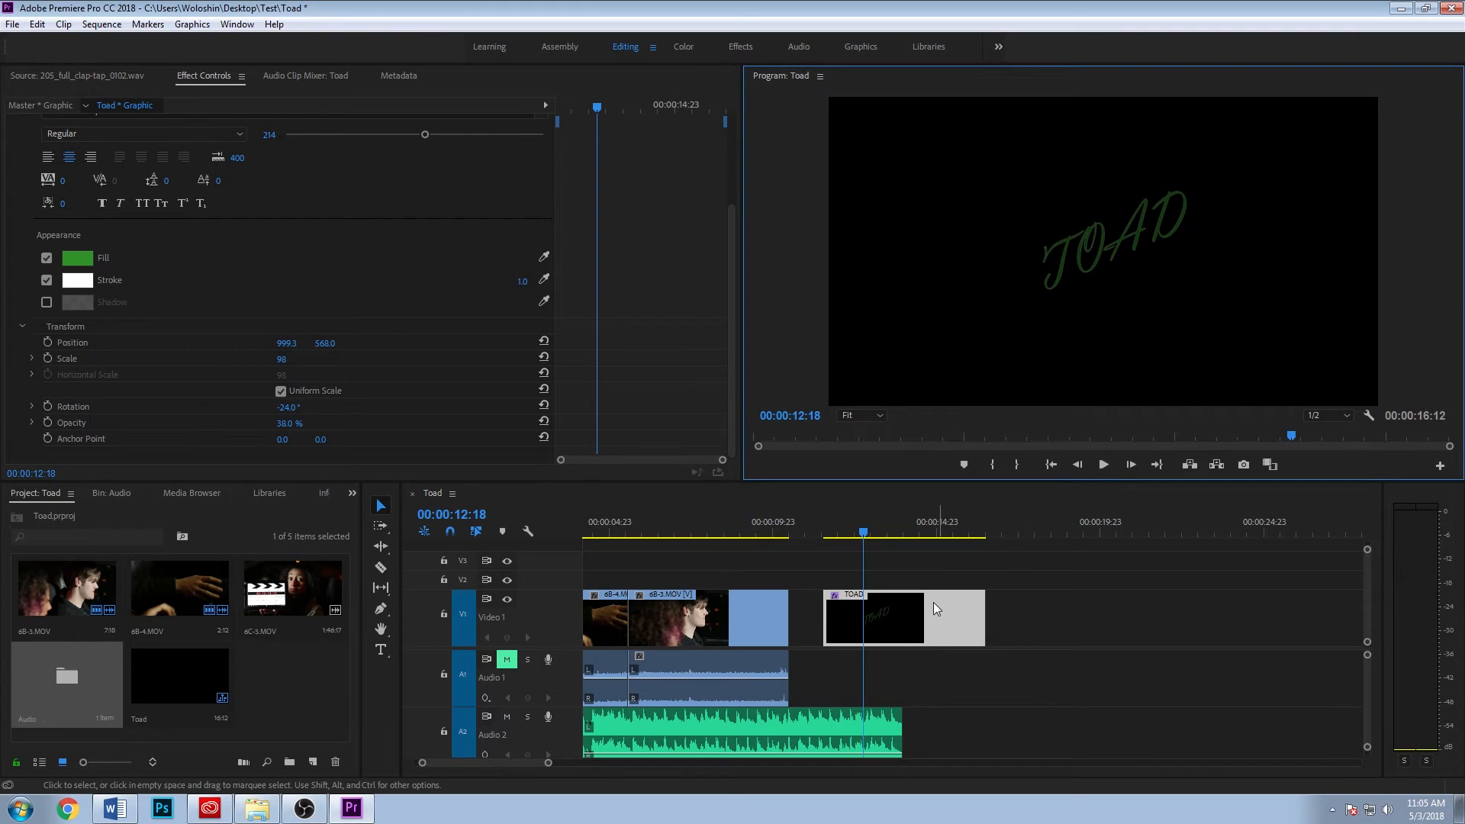
{"action": "left_click_drag", "start_coordinate": [867, 532], "coordinate": [914, 526]}
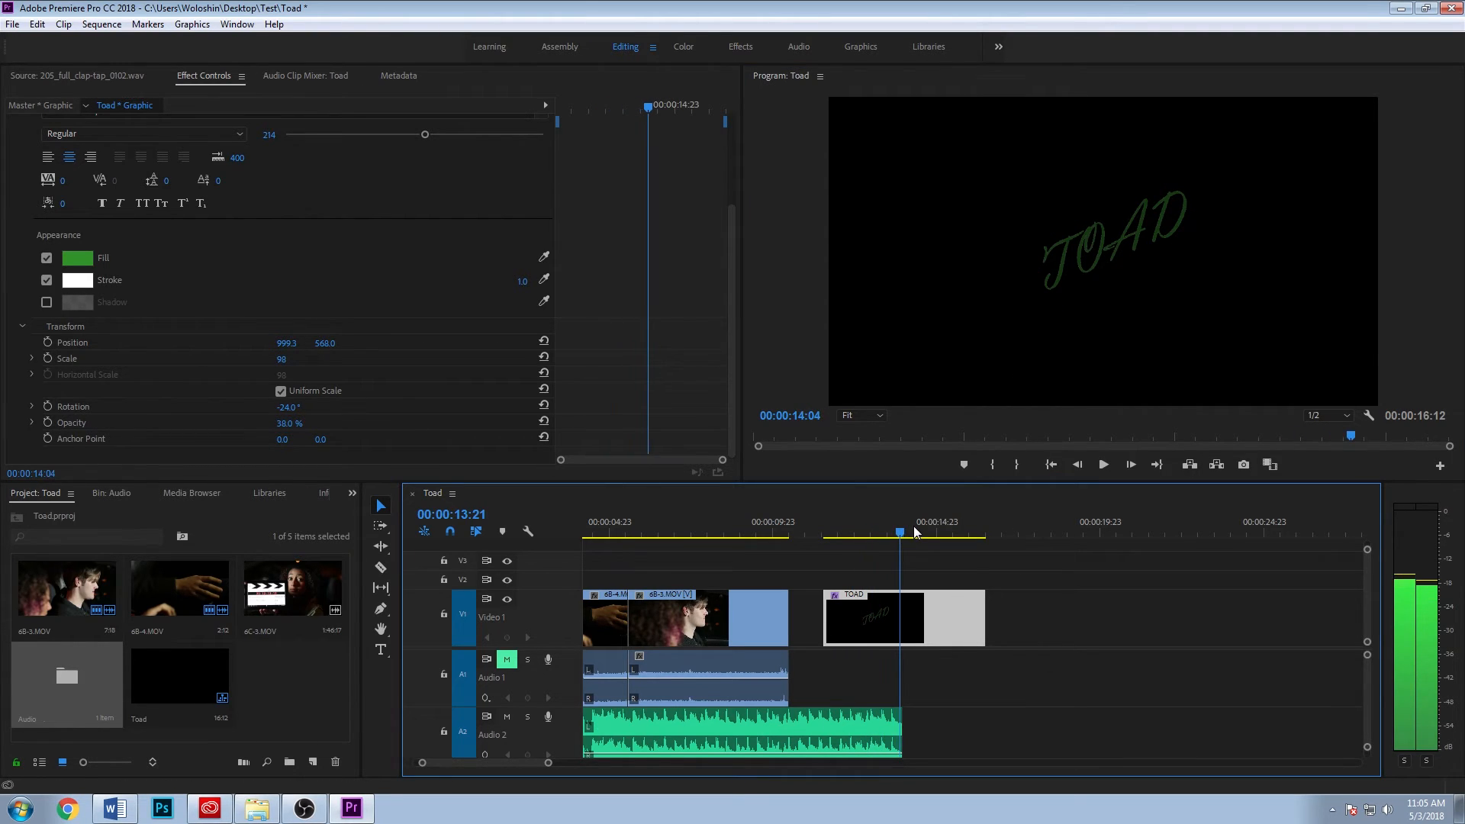
{"action": "left_click", "coordinate": [1137, 635]}
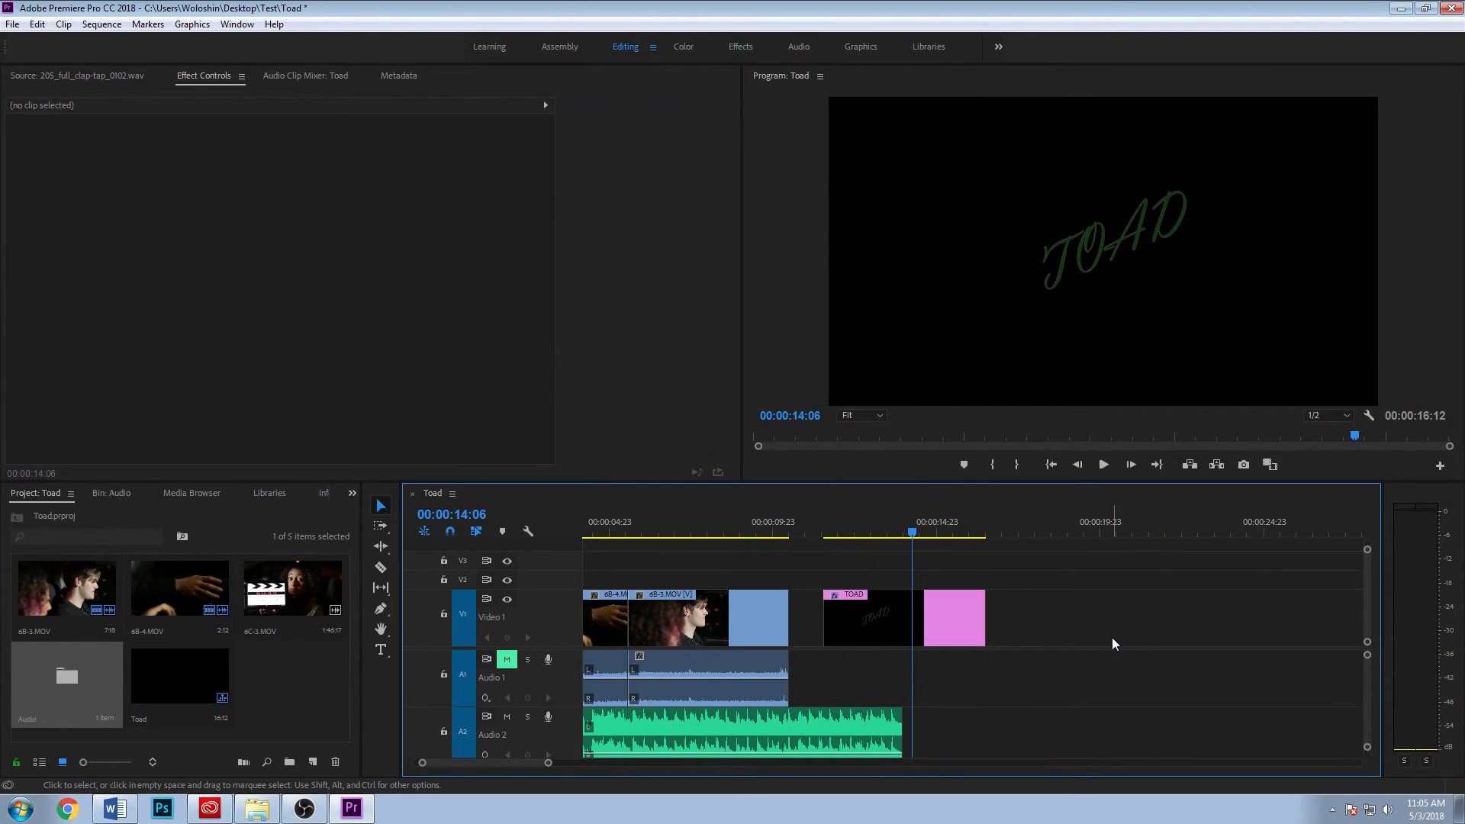
With the playhead at 00:00:07:14, select the 6B-3.MOV clip in the Color workspace and show its Creative color settings
{"action": "left_click", "coordinate": [695, 513]}
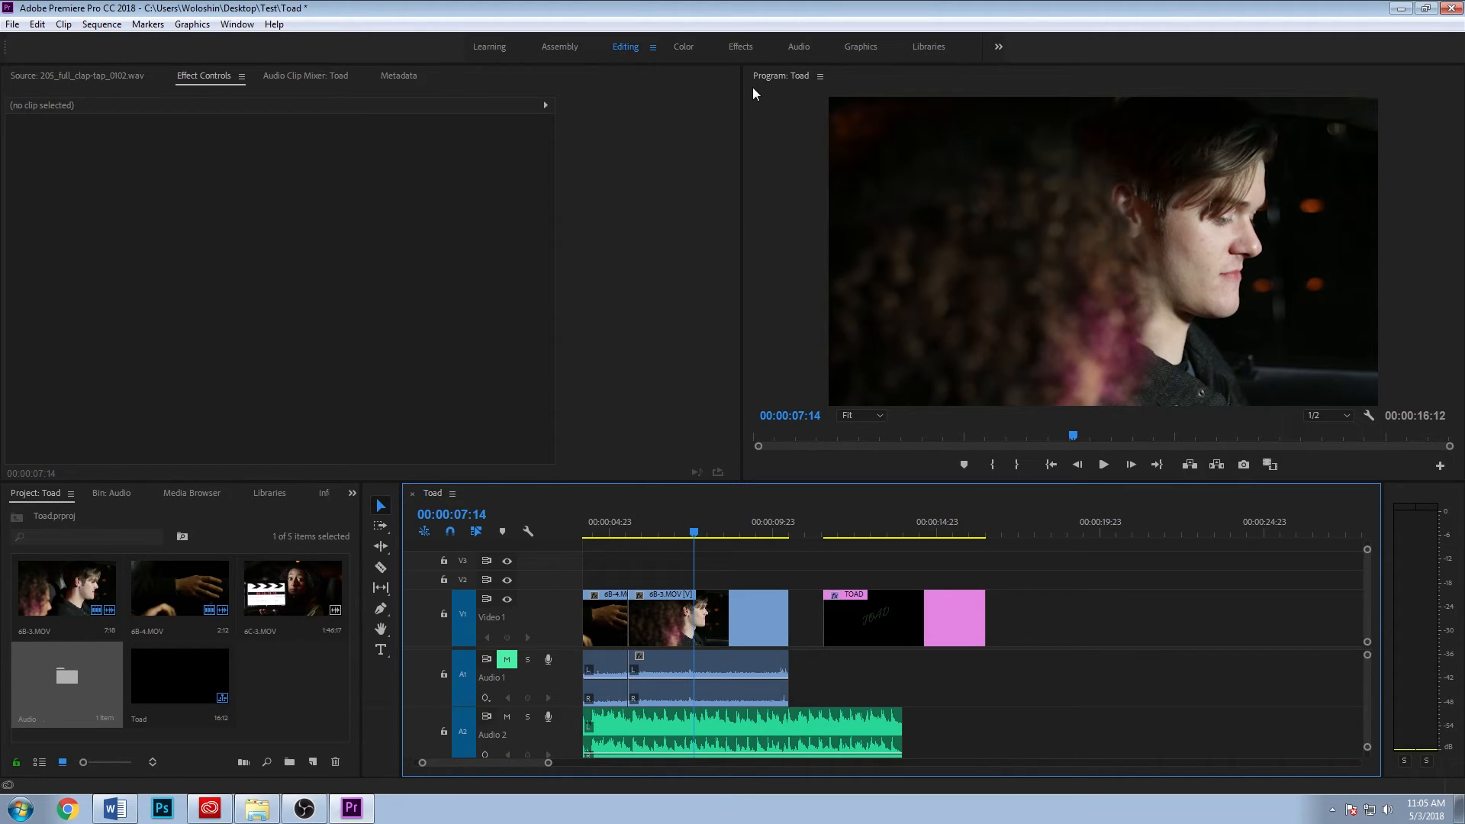
{"action": "left_click", "coordinate": [684, 46]}
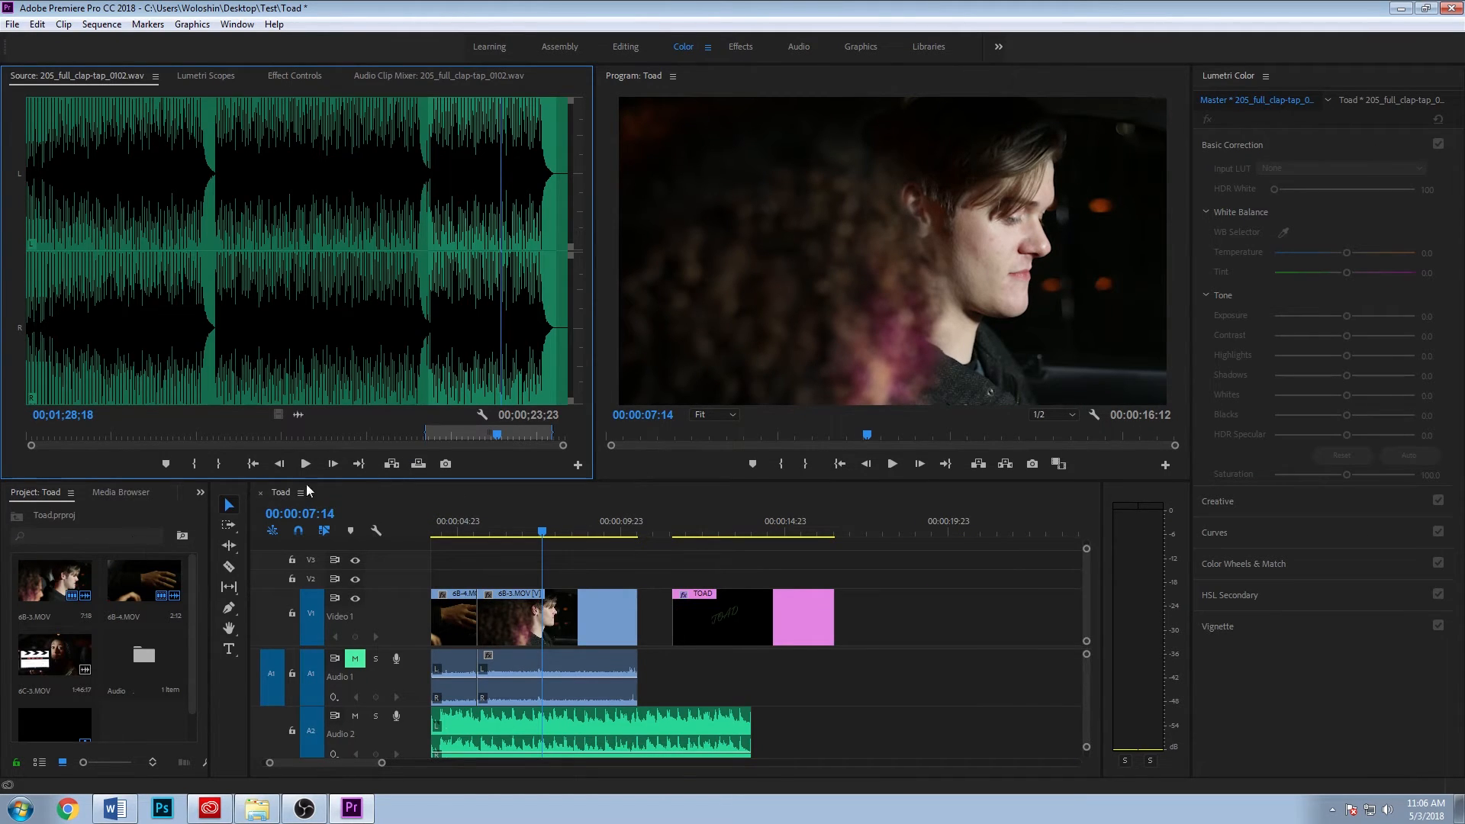
{"action": "left_click", "coordinate": [946, 282]}
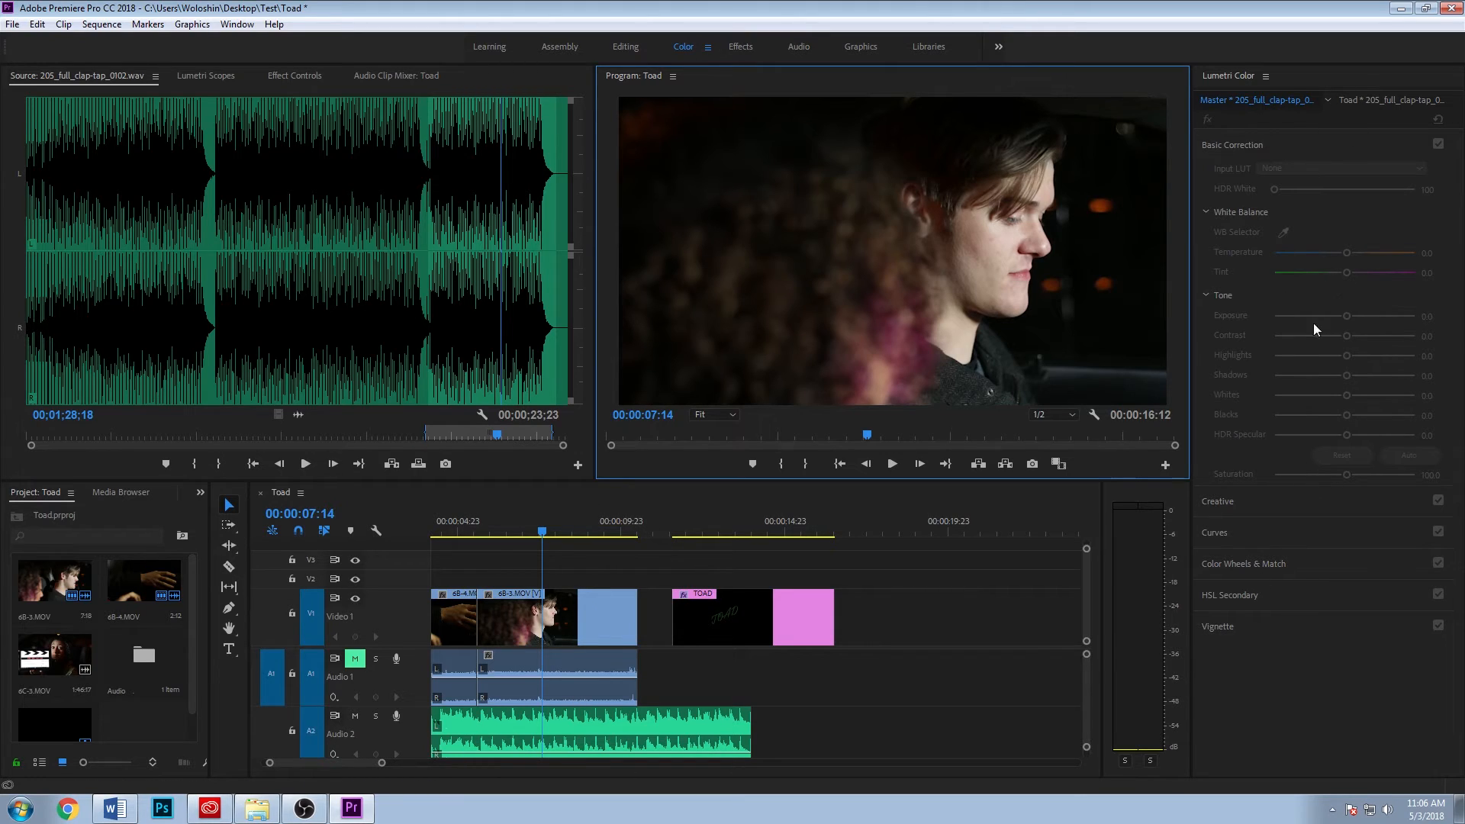
{"action": "left_click", "coordinate": [567, 623]}
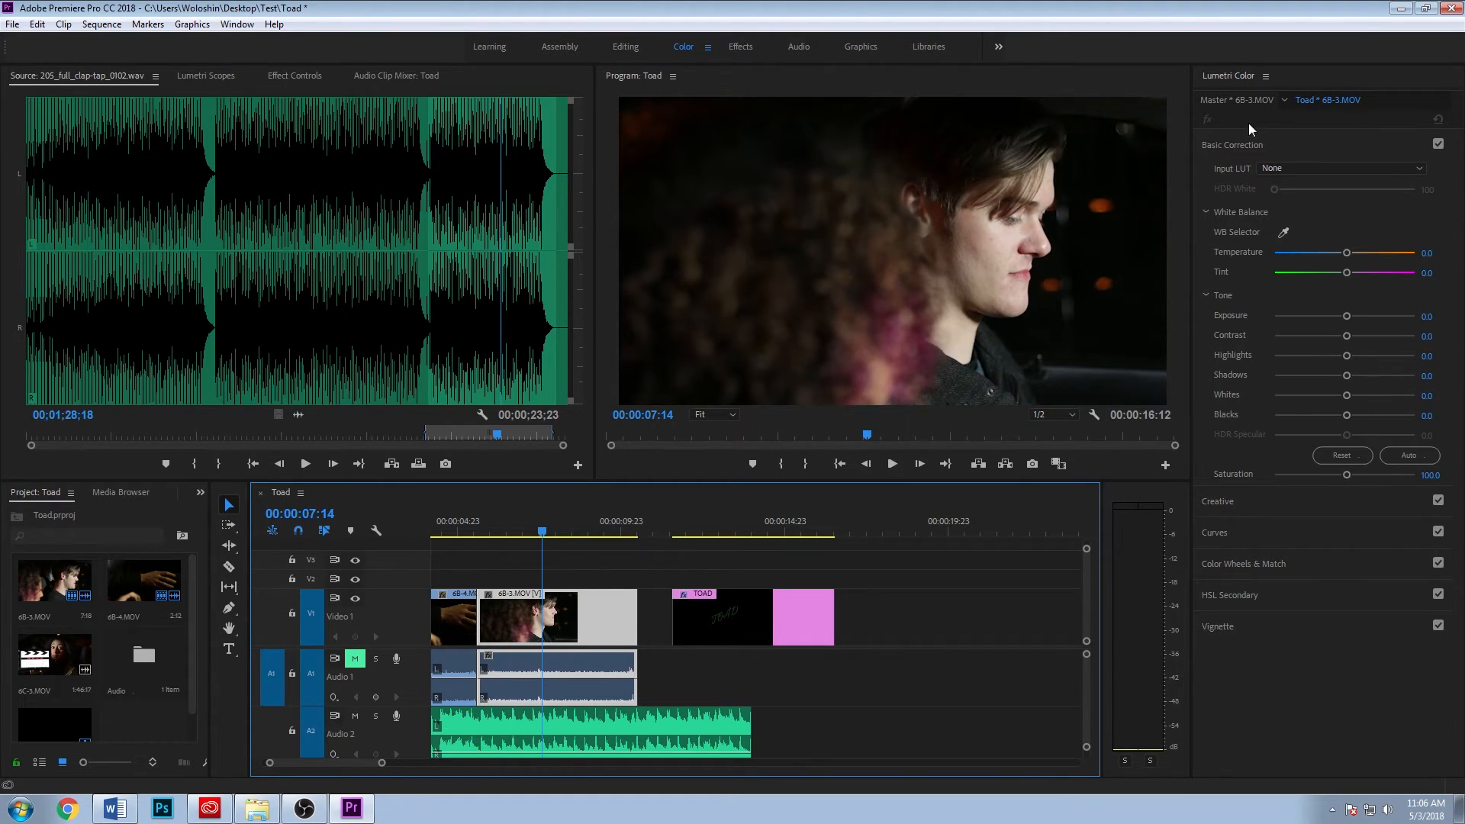
{"action": "left_click", "coordinate": [1250, 503]}
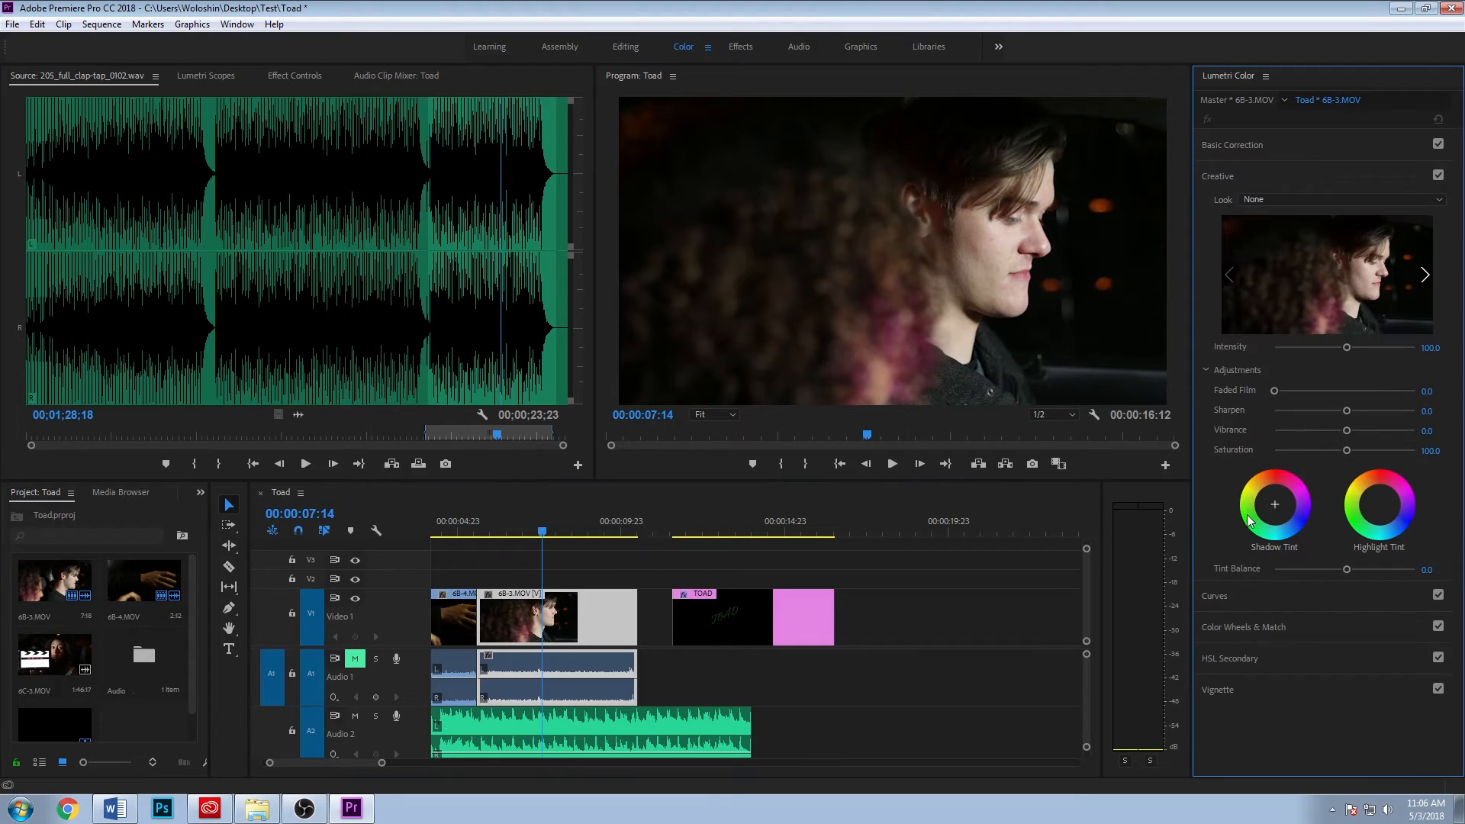
Set the clip's Basic Correction to Temperature -20, Contrast 15.7, Highlights 17.8, Shadows -20, Whites 23.2, Blacks -22.2 and Saturation 124.3
{"action": "left_click", "coordinate": [1241, 593]}
{"action": "scroll", "coordinate": [1260, 651], "scroll_direction": "down", "scroll_amount": 1}
{"action": "scroll", "coordinate": [1265, 647], "scroll_direction": "up", "scroll_amount": 1}
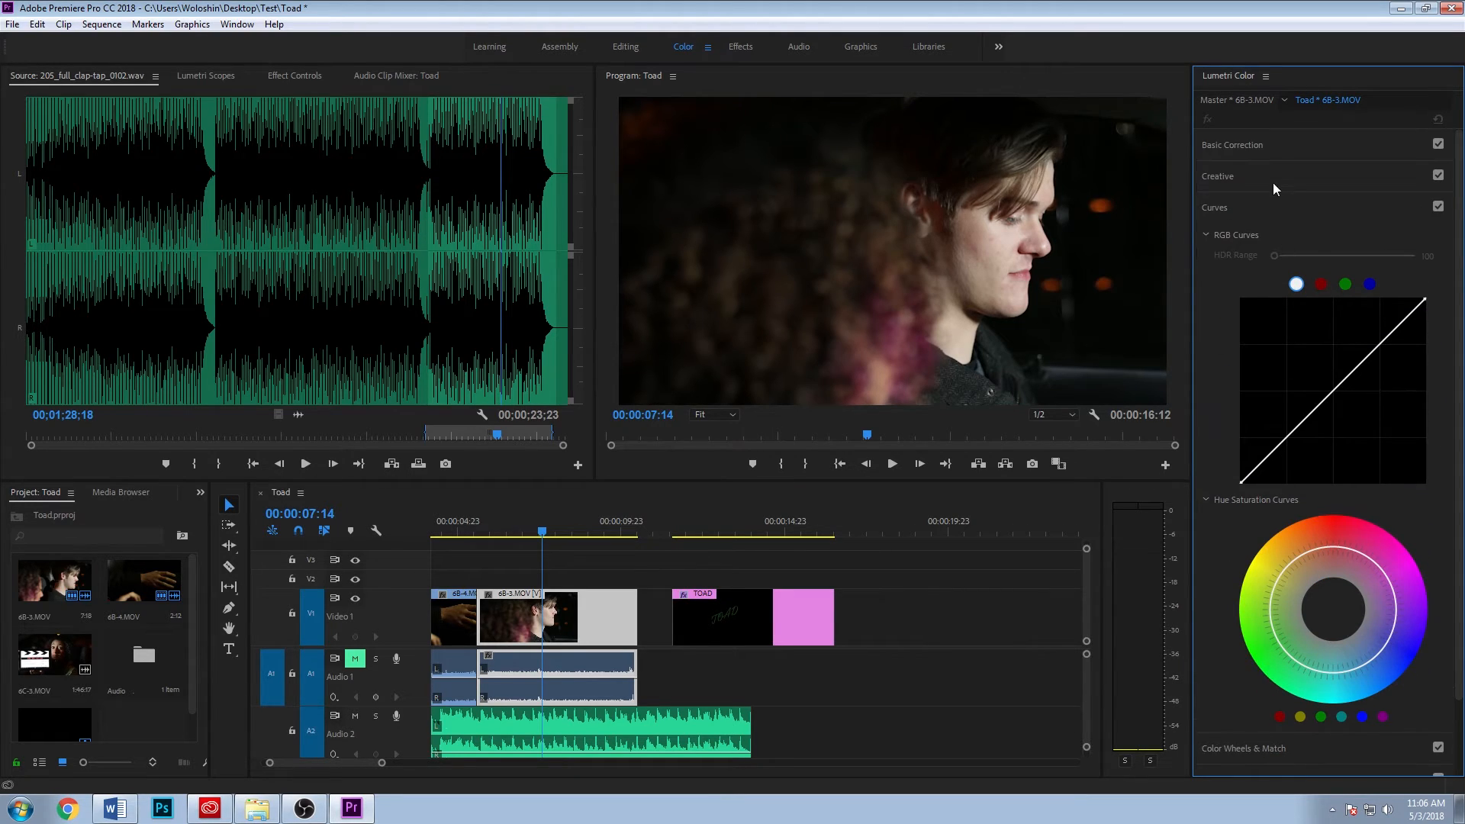
{"action": "left_click", "coordinate": [1243, 143]}
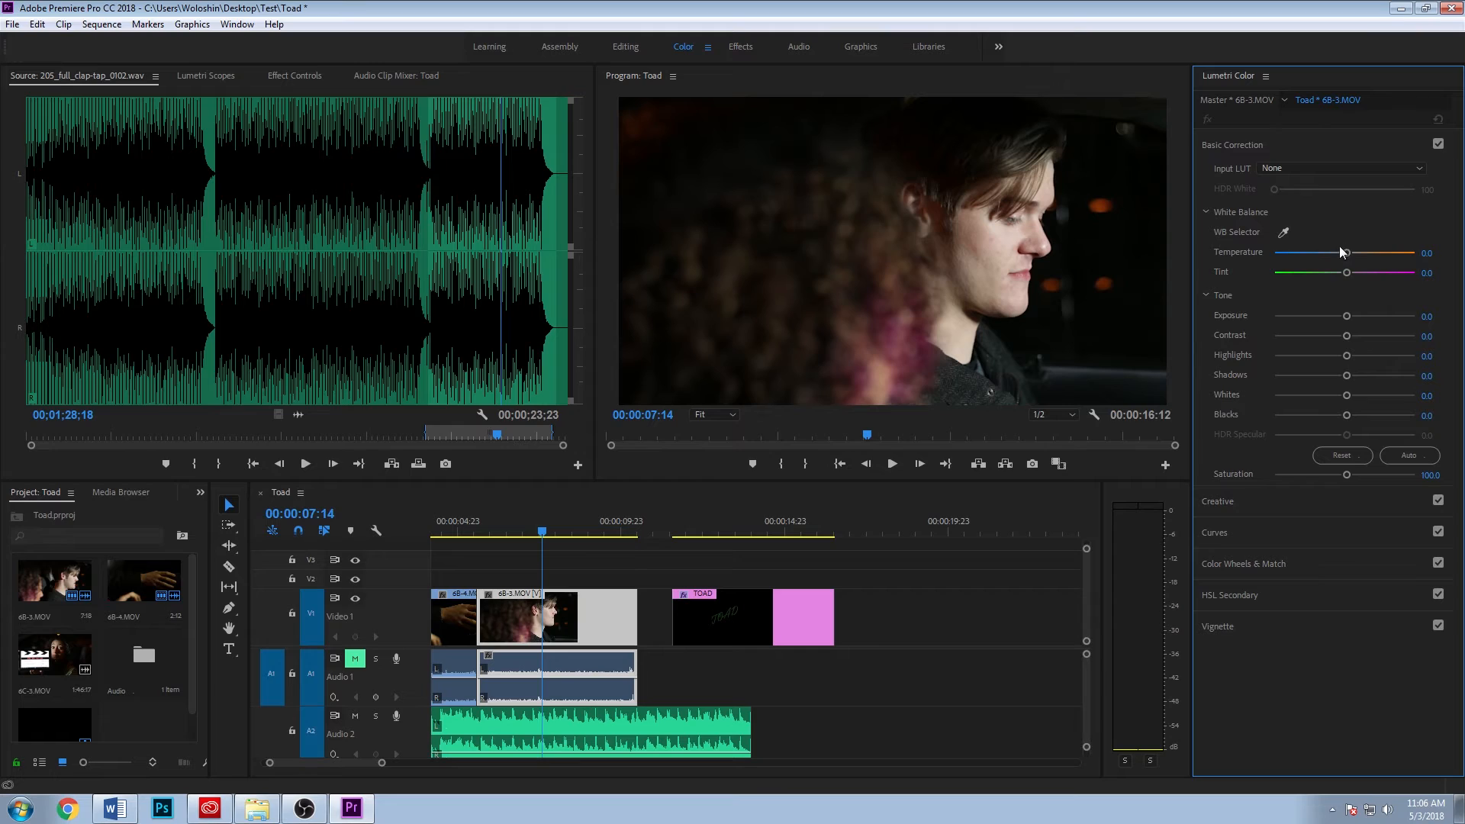
{"action": "mouse_move", "coordinate": [1347, 254]}
{"action": "left_mouse_down"}
{"action": "mouse_move", "coordinate": [1334, 254]}
{"action": "mouse_move", "coordinate": [1349, 251]}
{"action": "left_mouse_up"}
{"action": "mouse_move", "coordinate": [1347, 336]}
{"action": "left_mouse_down"}
{"action": "mouse_move", "coordinate": [1329, 416]}
{"action": "mouse_move", "coordinate": [1361, 396]}
{"action": "mouse_move", "coordinate": [1358, 356]}
{"action": "left_mouse_up"}
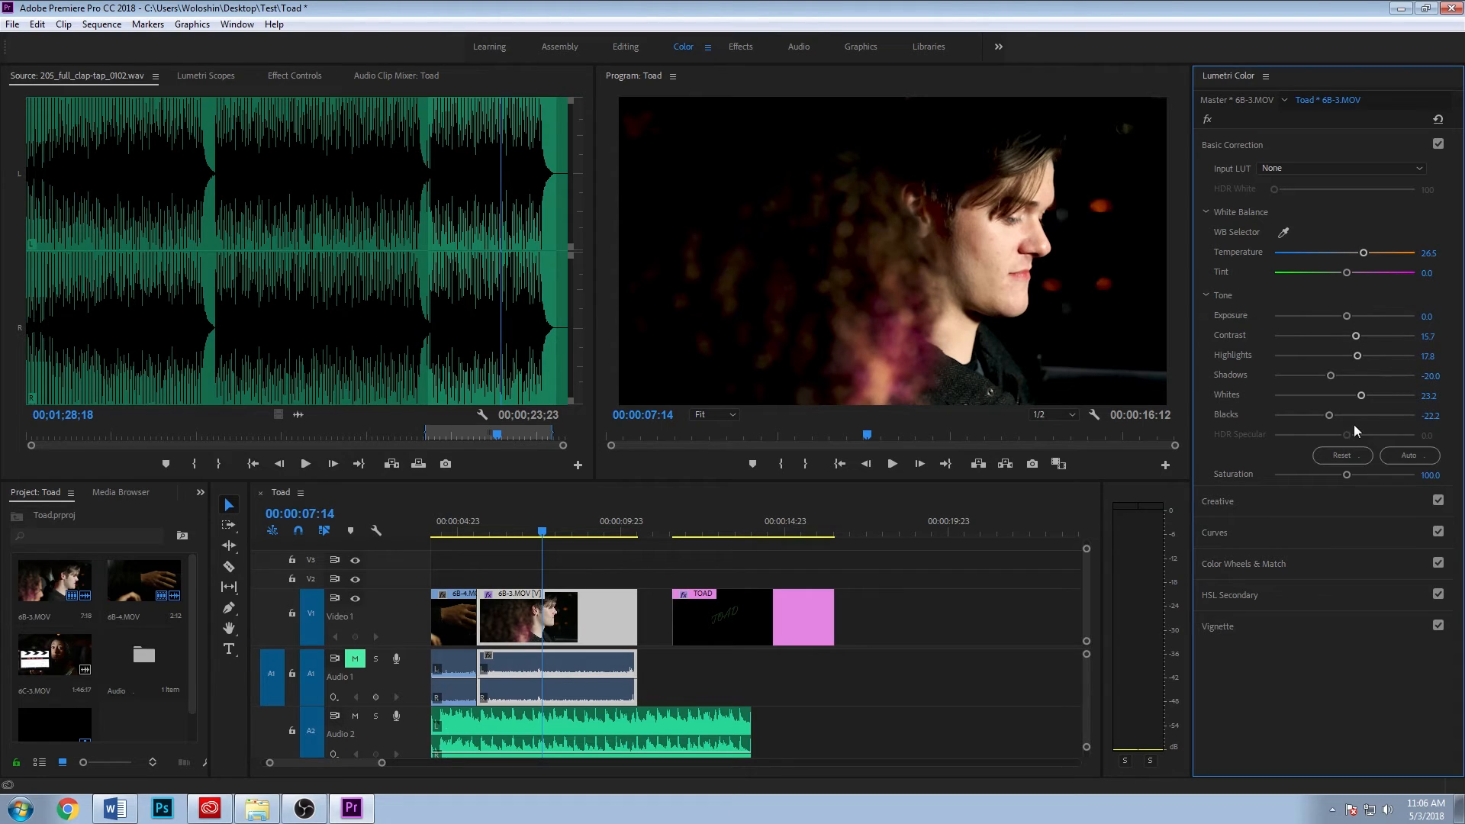
{"action": "left_click_drag", "start_coordinate": [1346, 474], "coordinate": [1362, 475]}
{"action": "left_click_drag", "start_coordinate": [1360, 259], "coordinate": [1329, 252]}
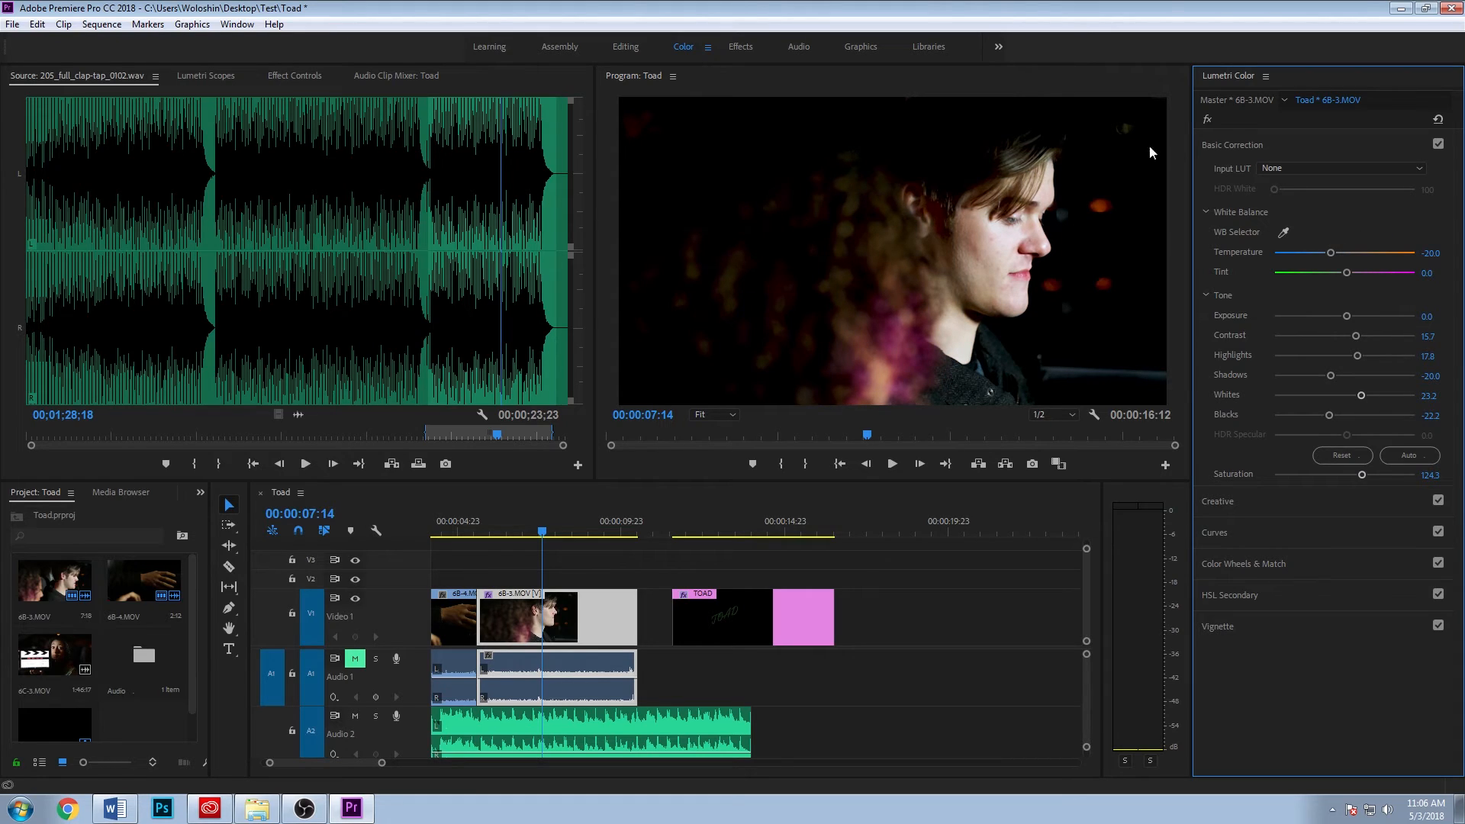
Maximize the Program monitor to examine the corrected frame, and restore the normal panel layout
{"action": "left_click", "coordinate": [968, 309]}
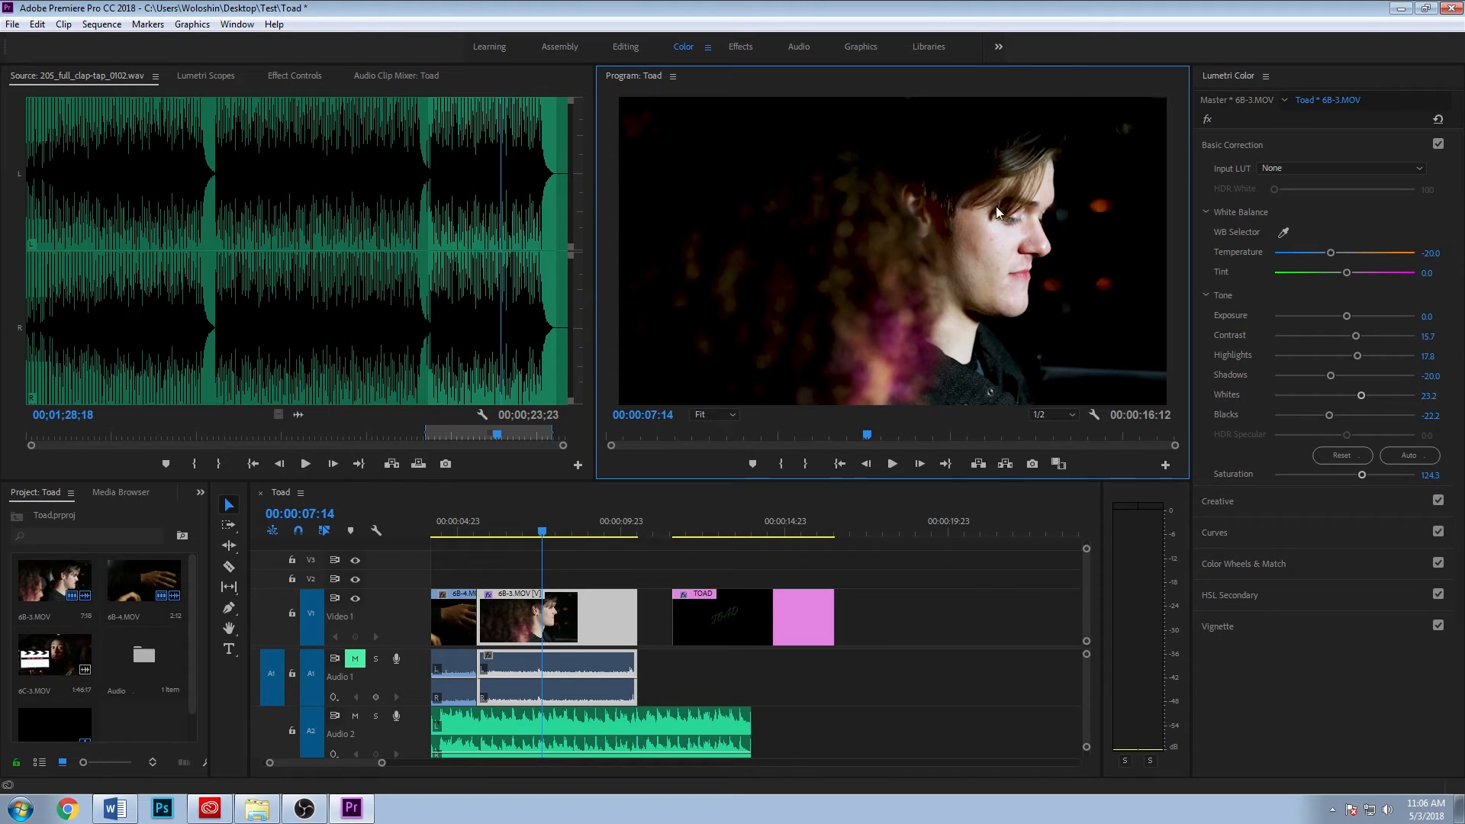
{"action": "key", "text": "grave"}
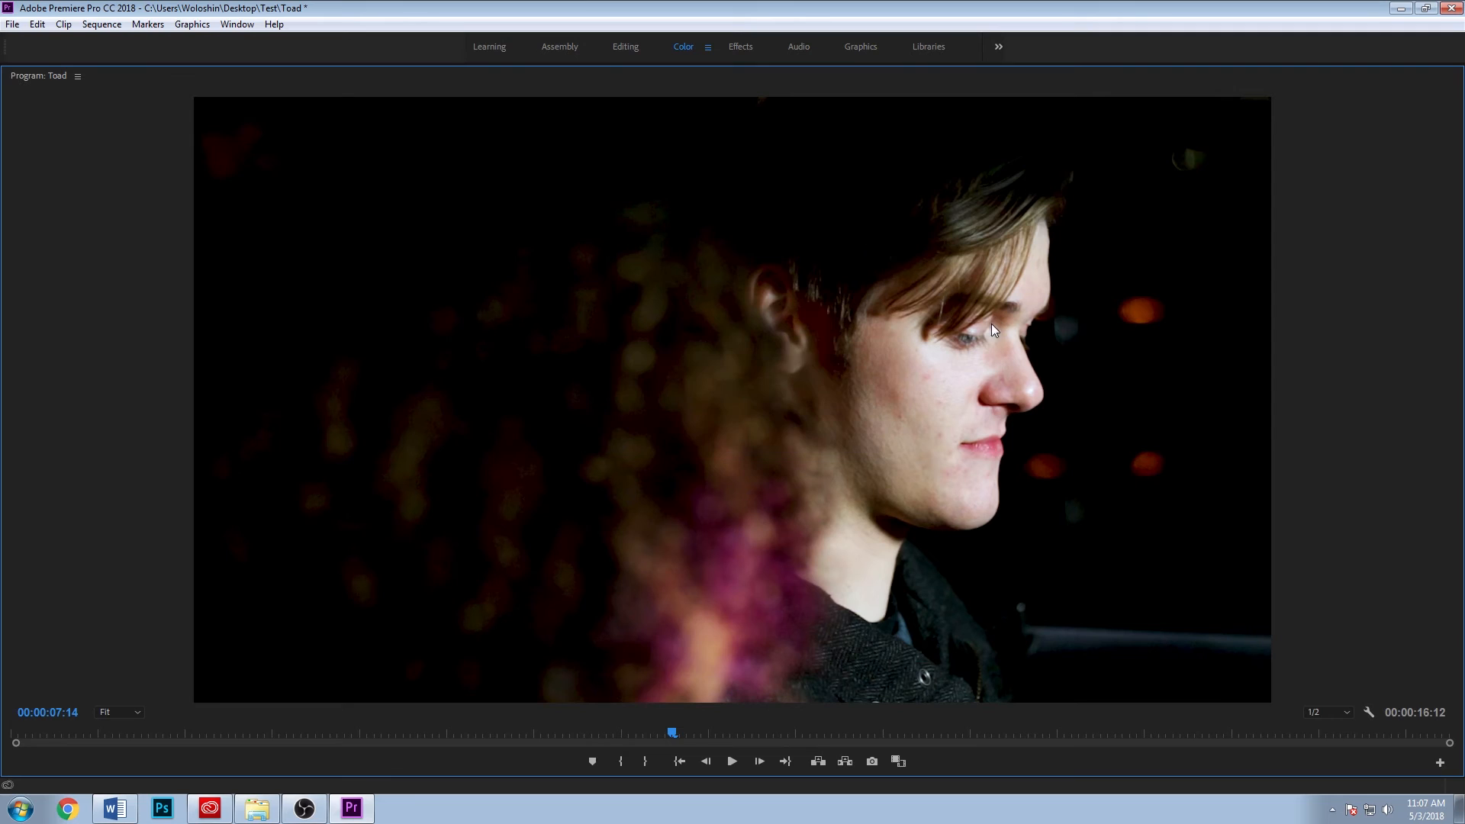
{"action": "key", "text": "grave"}
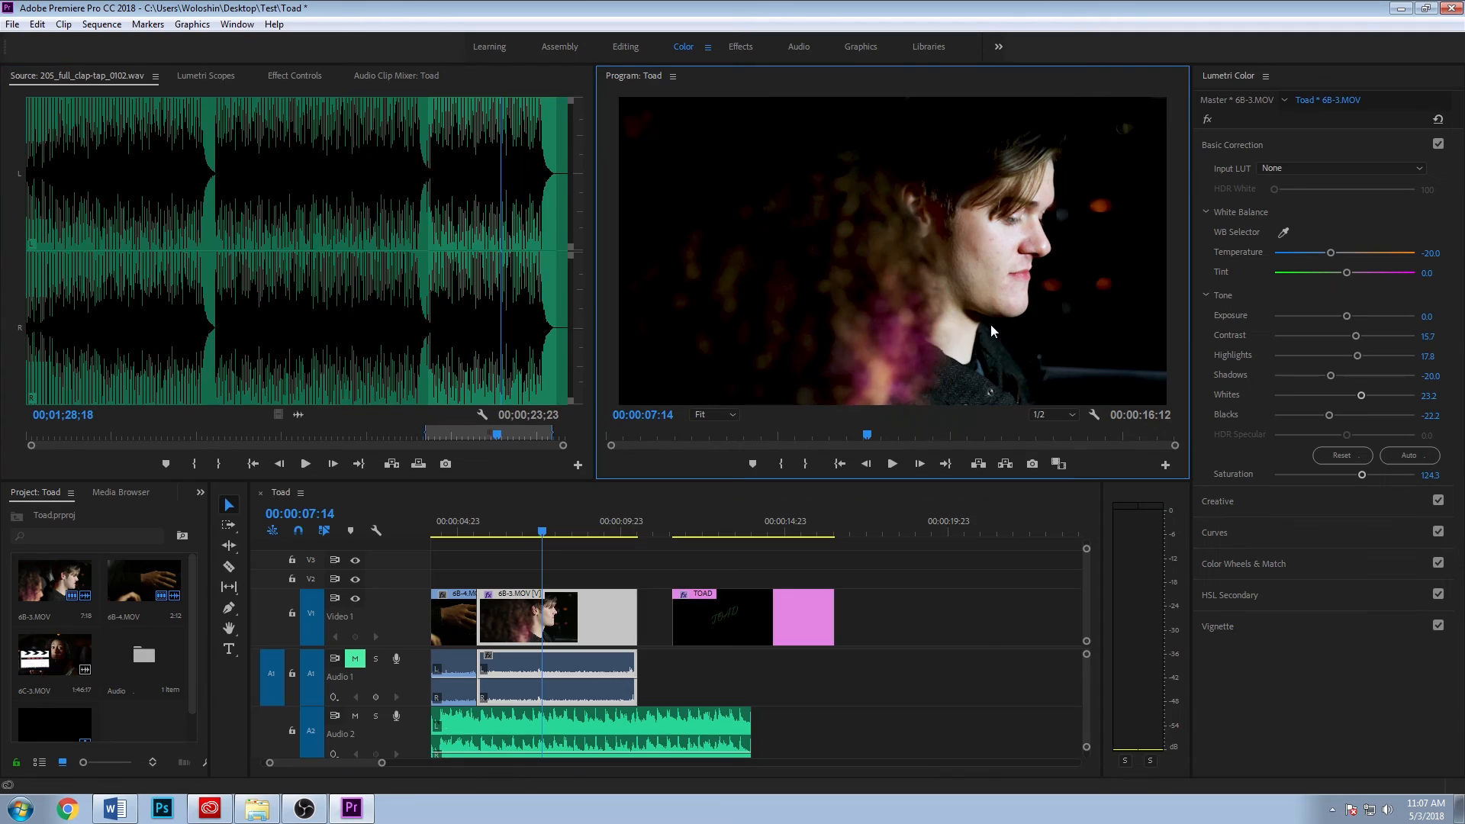
Show the effect controls of 6B-3.MOV and toggle its Lumetri Color effect repeatedly to compare the corrected and original image, ending with it disabled
{"action": "left_click", "coordinate": [300, 74]}
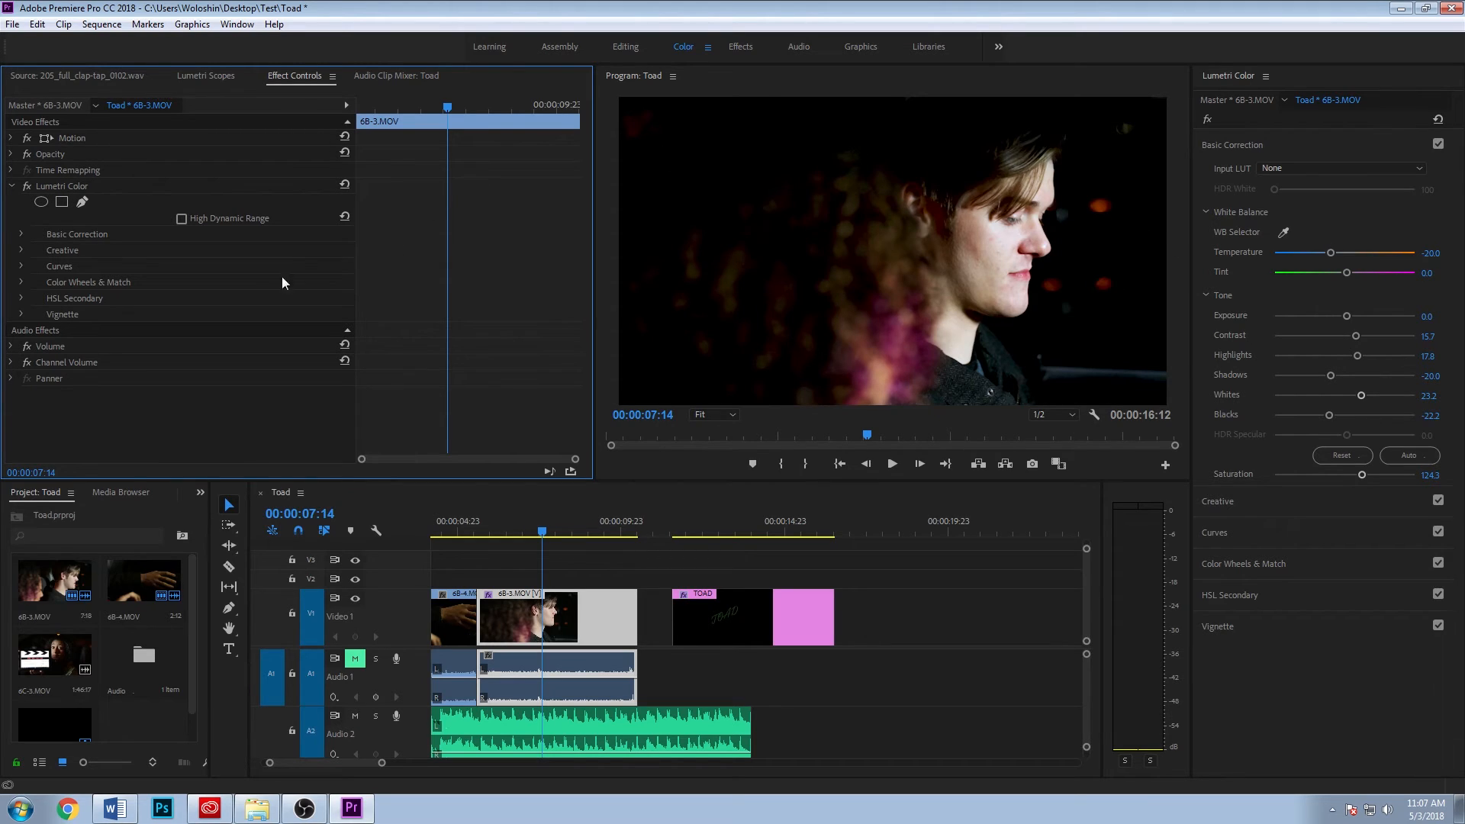
{"action": "left_click", "coordinate": [25, 187]}
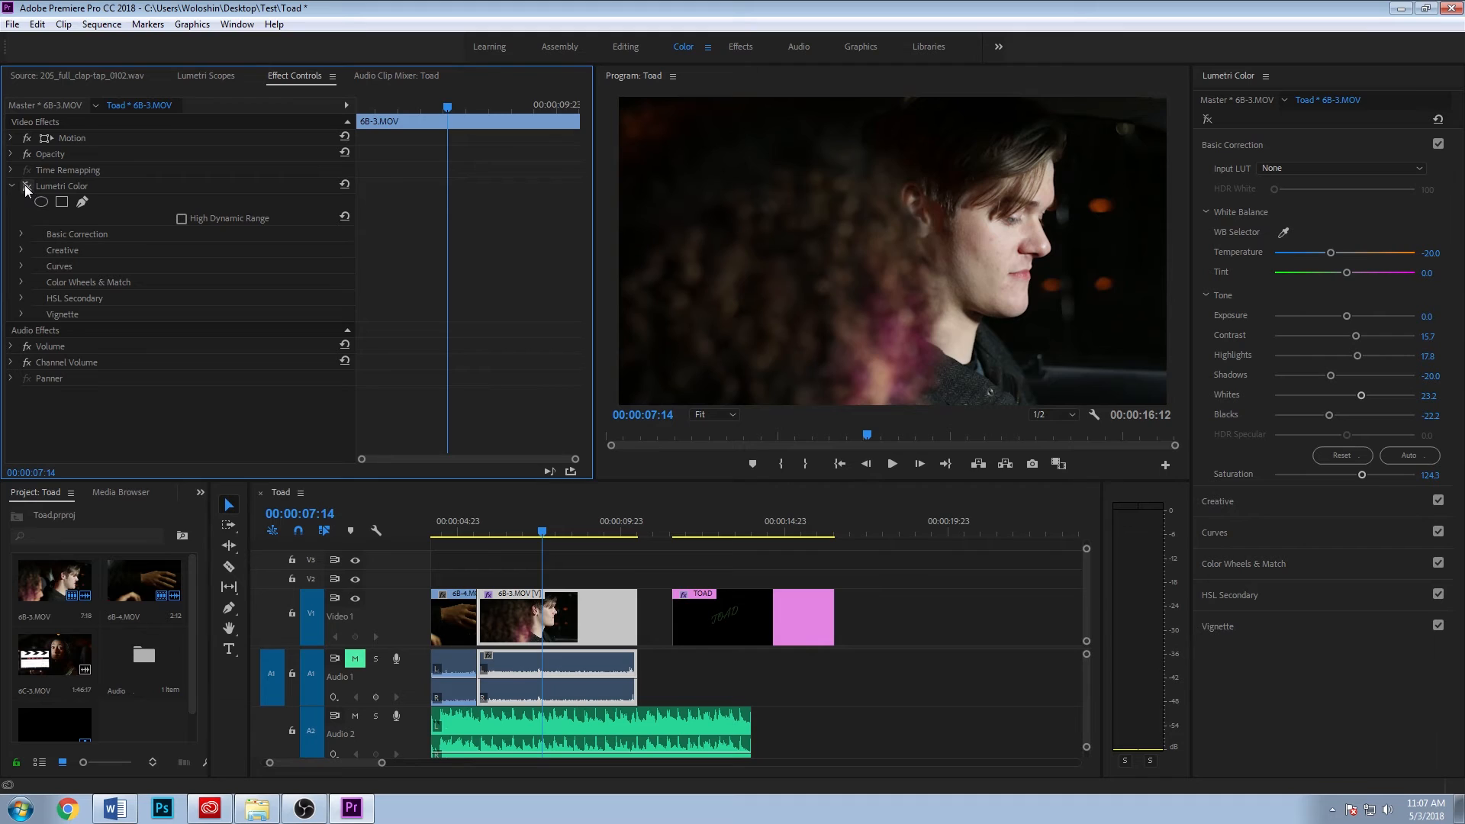
{"action": "left_click", "coordinate": [25, 186]}
{"action": "left_click", "coordinate": [25, 187]}
{"action": "left_click", "coordinate": [25, 186]}
{"action": "left_click", "coordinate": [25, 186]}
{"action": "left_click", "coordinate": [25, 186]}
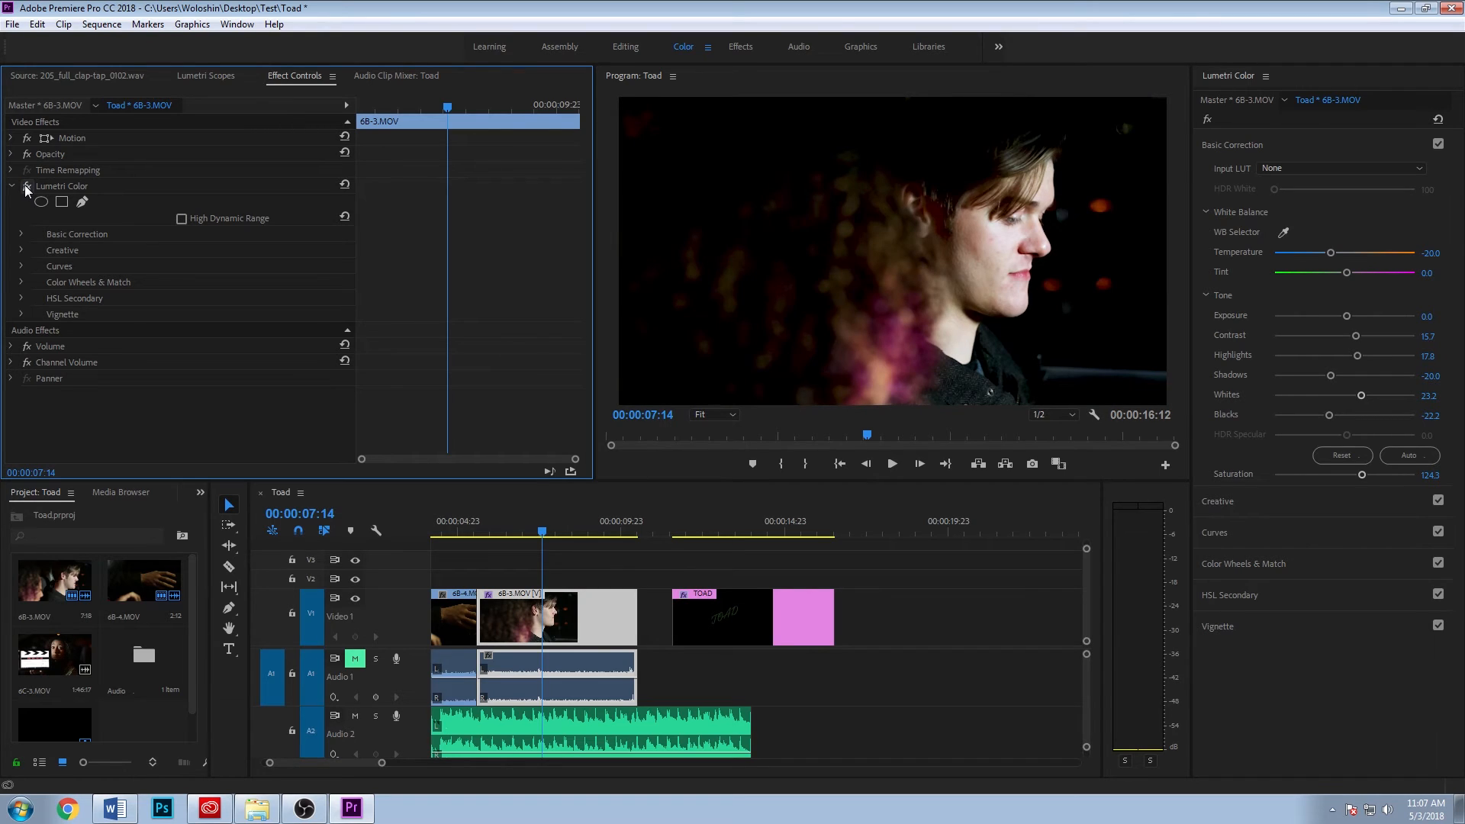
{"action": "left_click", "coordinate": [25, 186]}
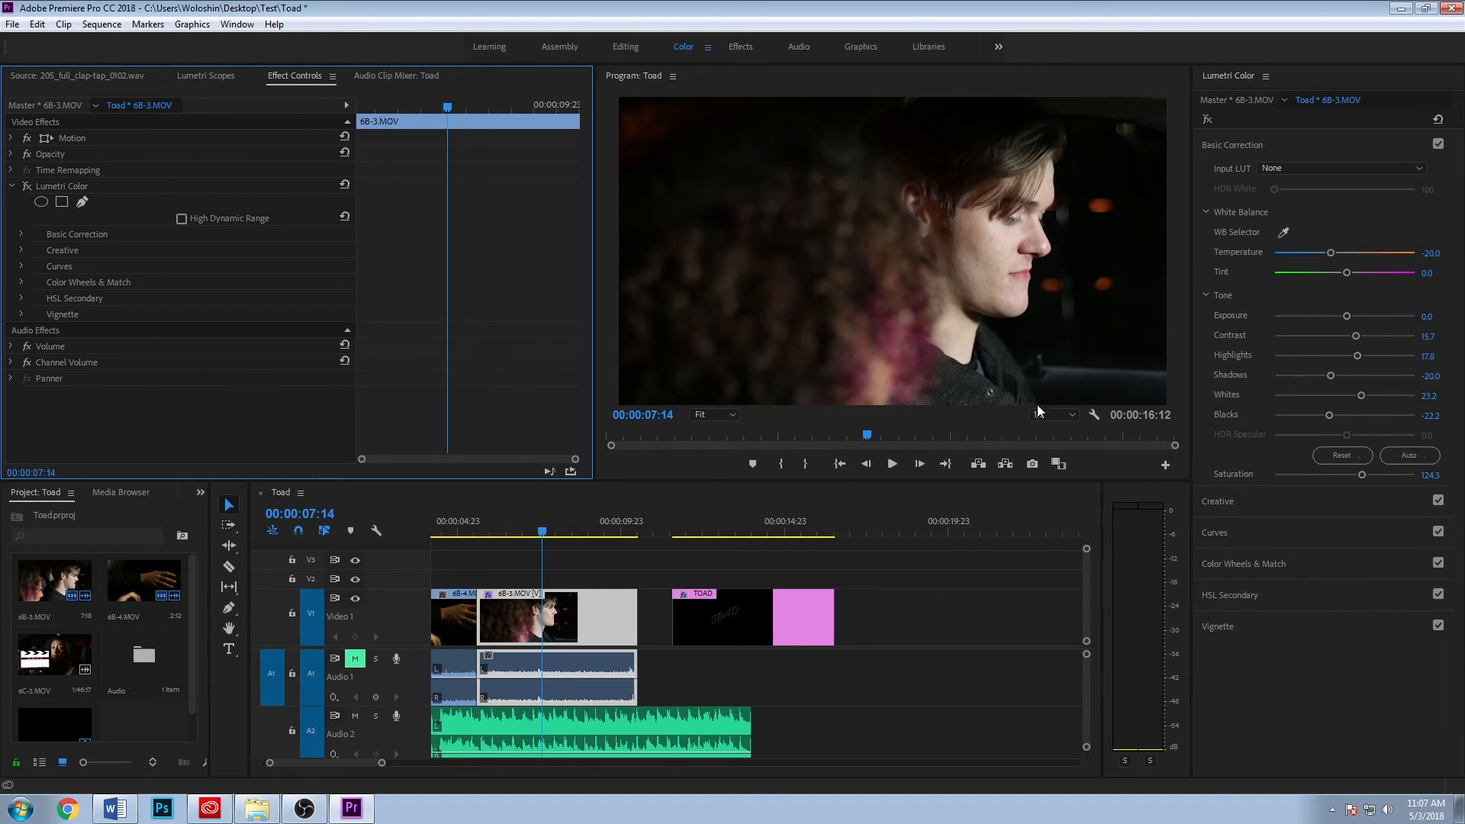
Re-enable the Lumetri Color effect on 6B-3.MOV, set its Temperature to -88.1, and deselect the clip
{"action": "left_click_drag", "start_coordinate": [1332, 260], "coordinate": [1295, 260]}
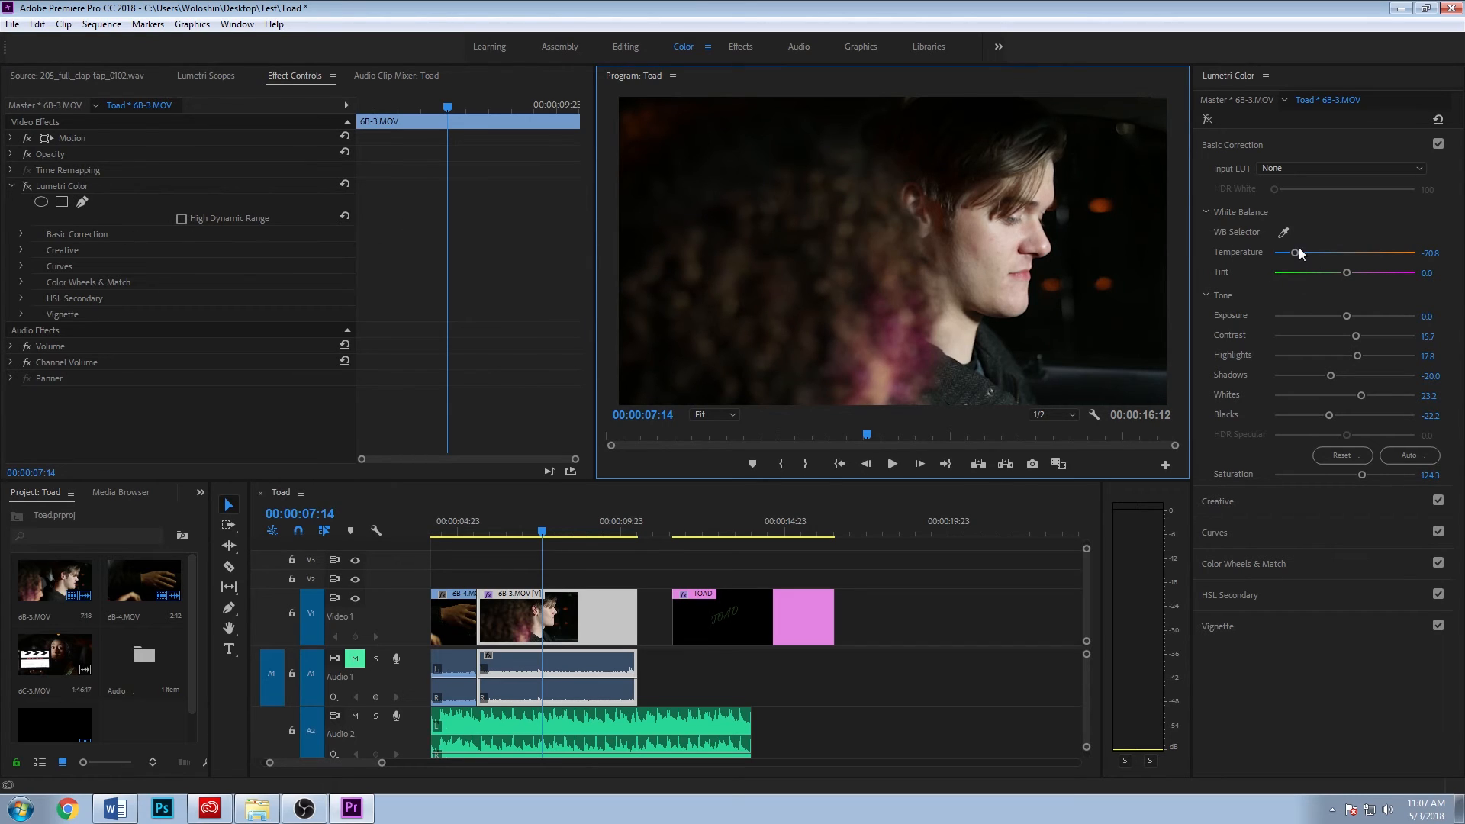
{"action": "left_click_drag", "start_coordinate": [1300, 253], "coordinate": [1318, 255]}
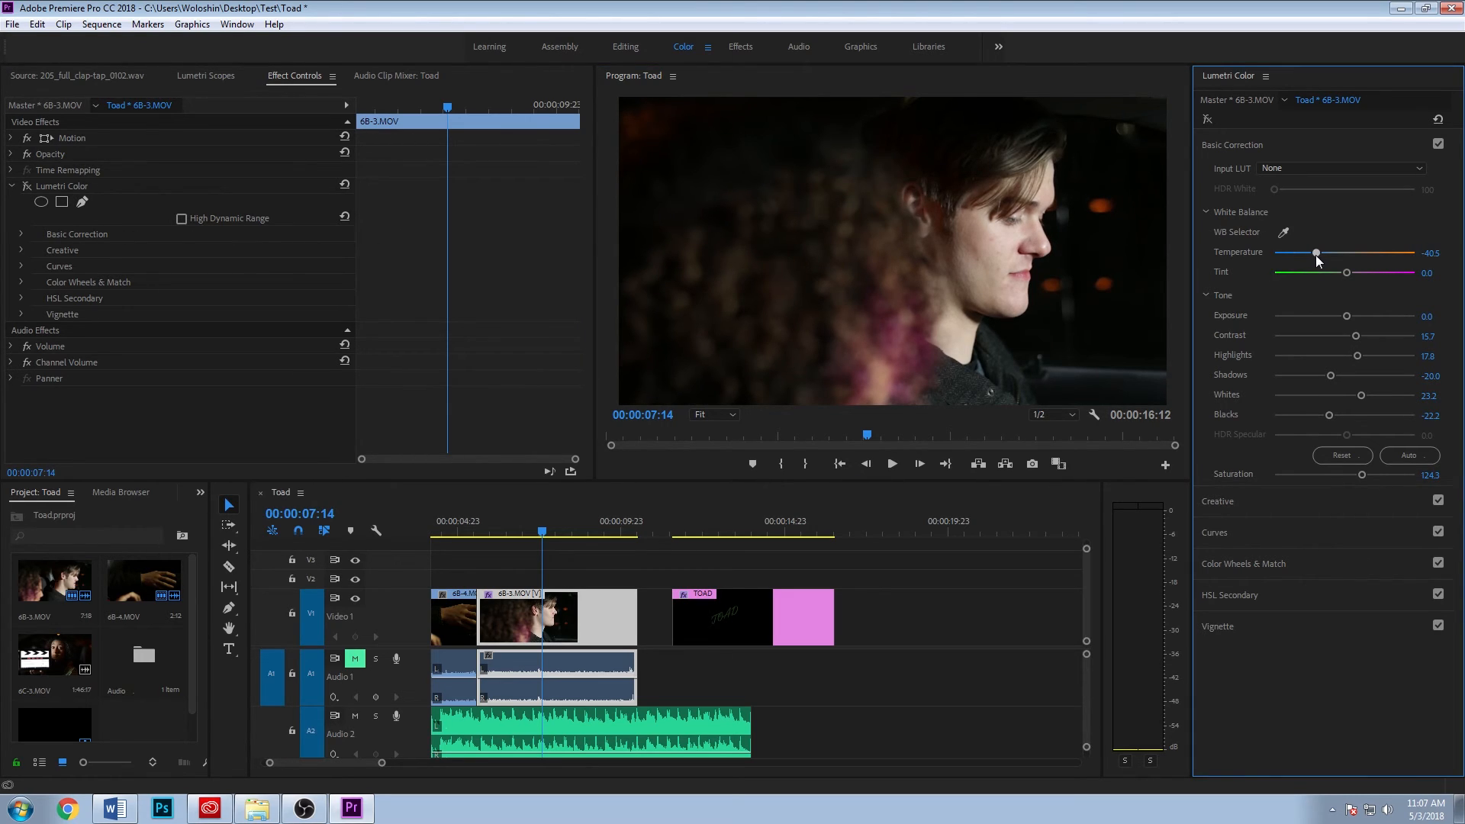
{"action": "left_click", "coordinate": [29, 191]}
{"action": "left_click_drag", "start_coordinate": [1319, 253], "coordinate": [1282, 254]}
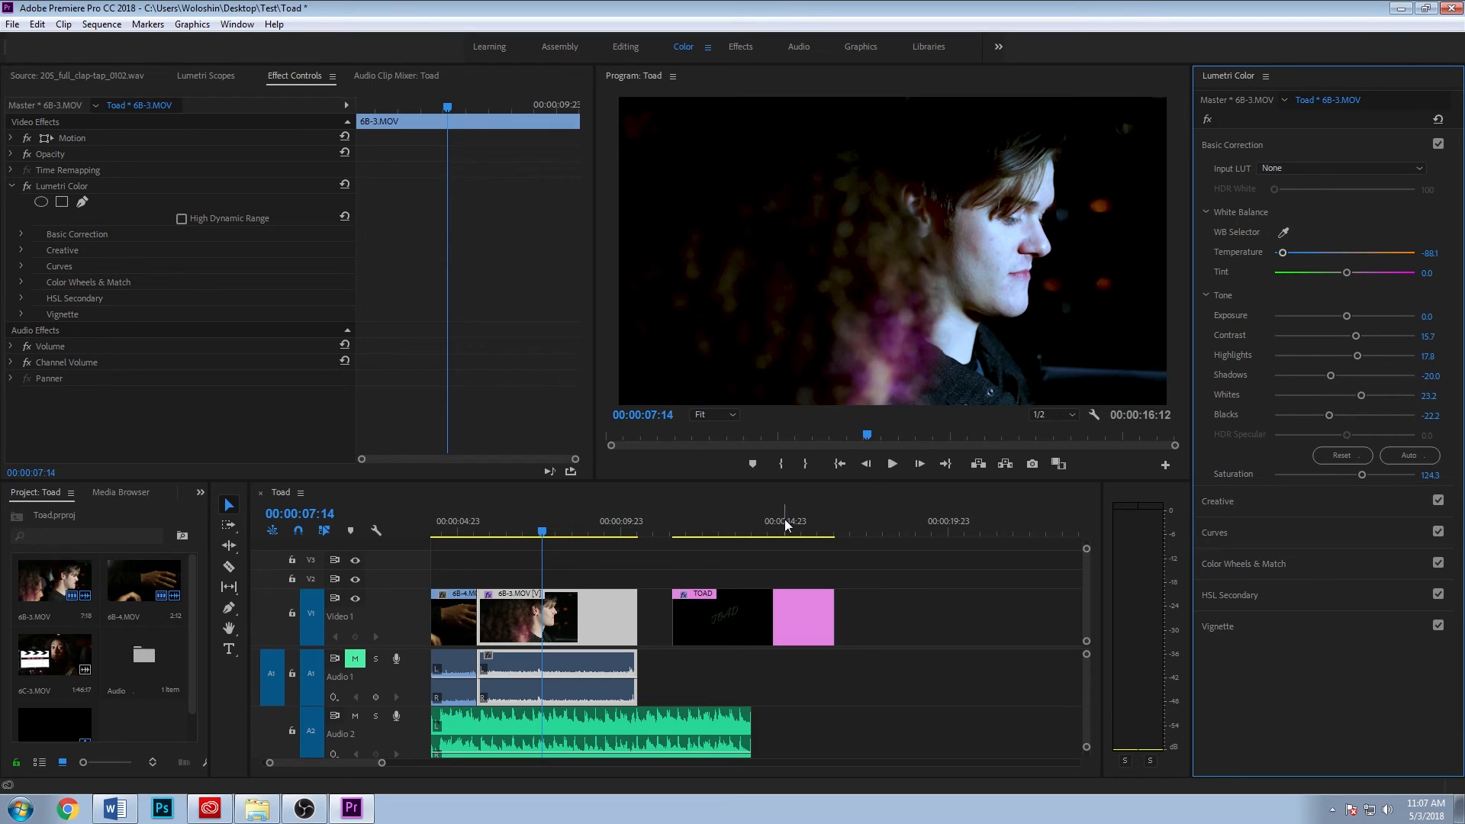
{"action": "left_click", "coordinate": [887, 699]}
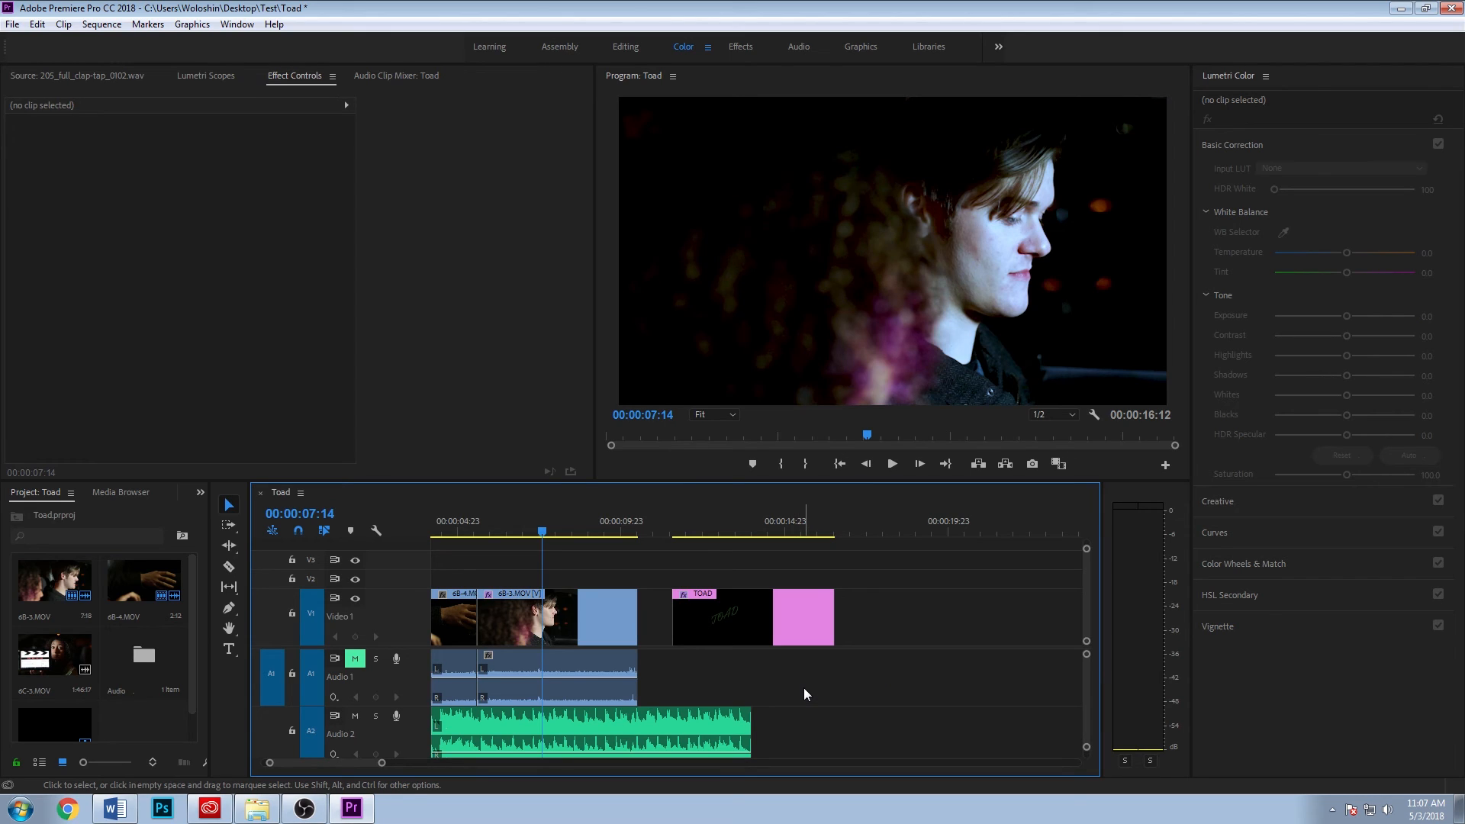
Save the project and open the media export settings for the Toad sequence
{"action": "key", "text": "ctrl+s"}
{"action": "left_click", "coordinate": [18, 28]}
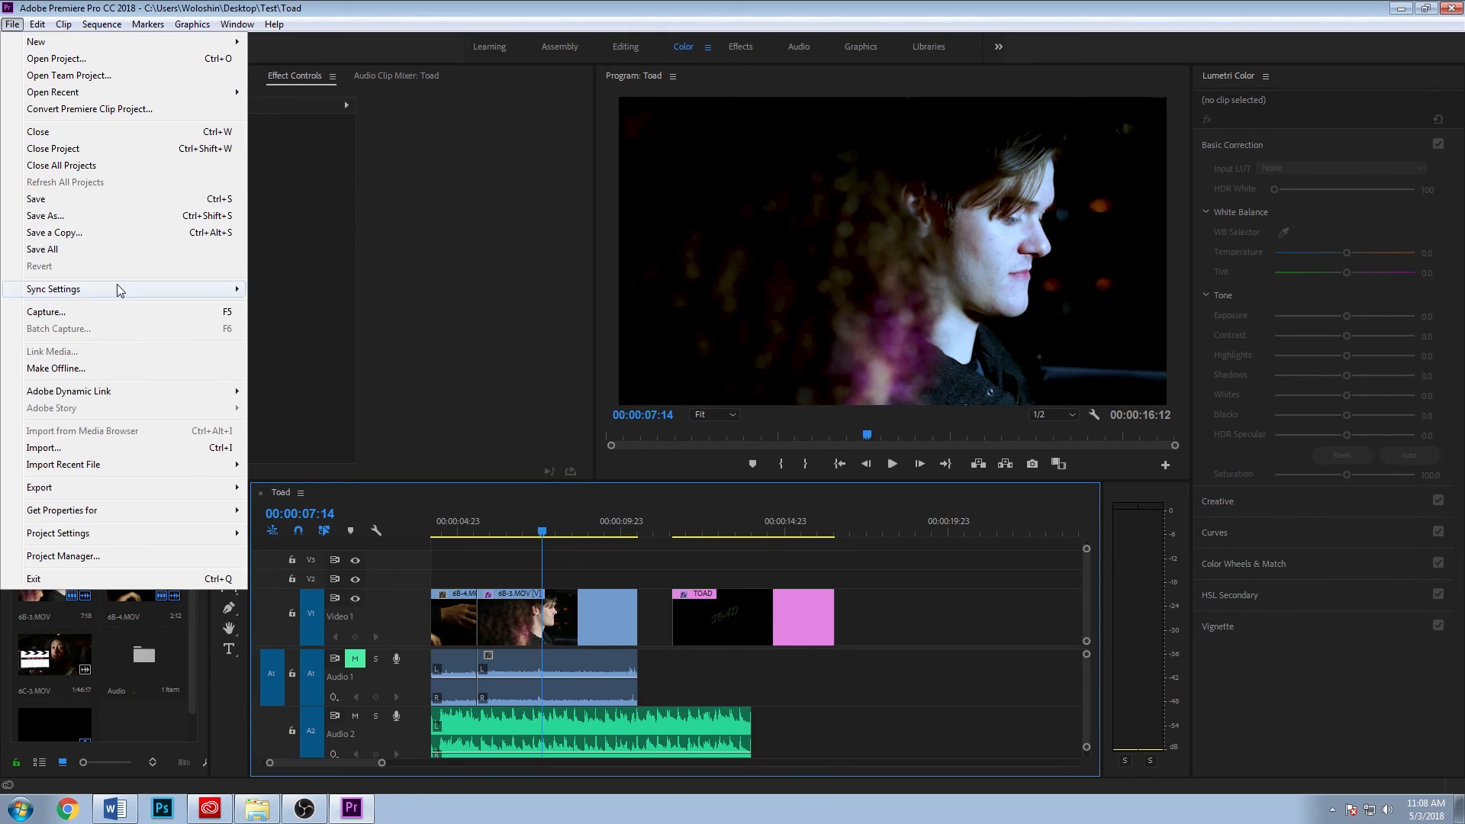
{"action": "mouse_move", "coordinate": [167, 493]}
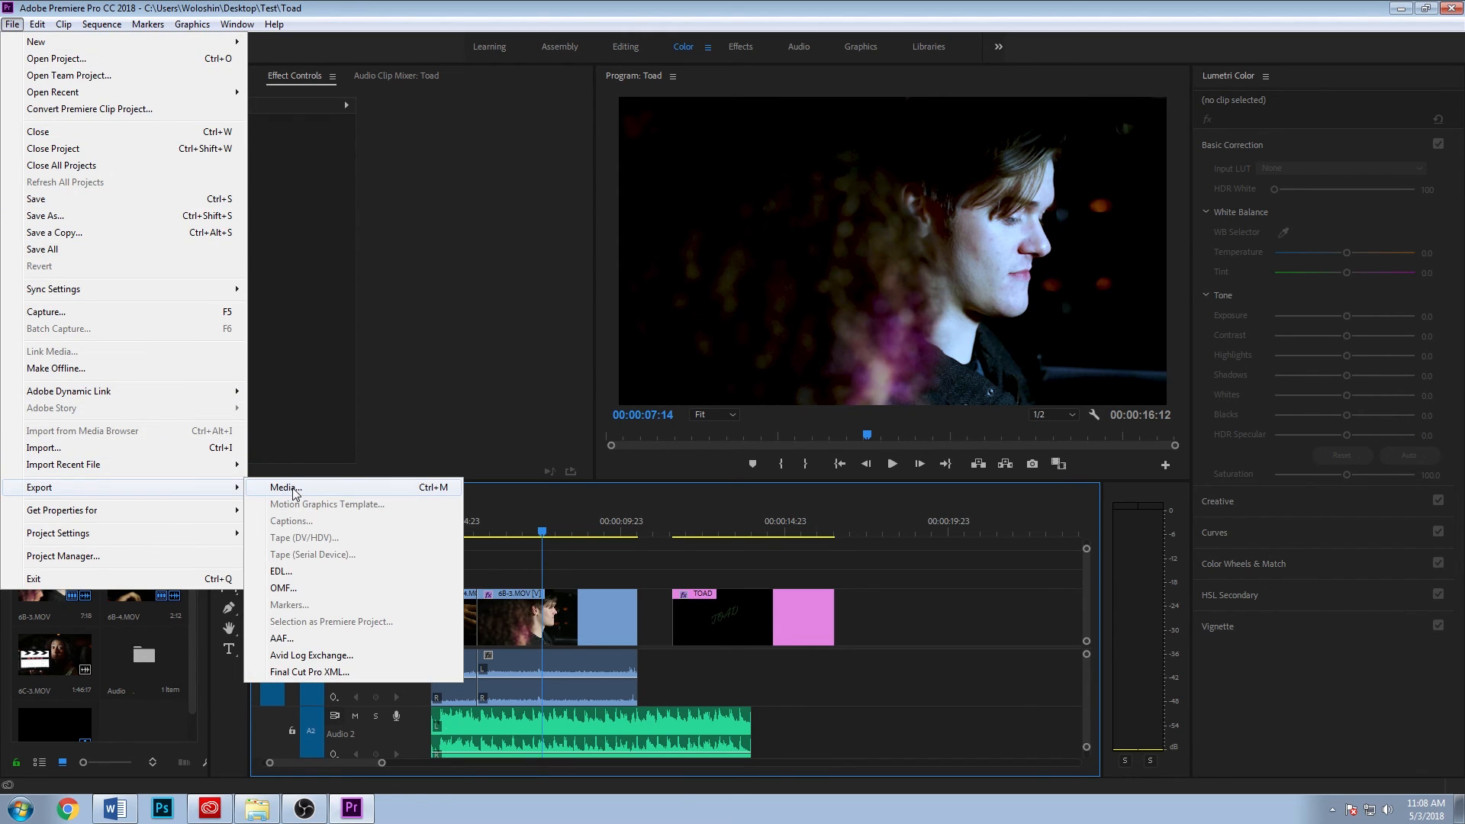
{"action": "left_click", "coordinate": [296, 493]}
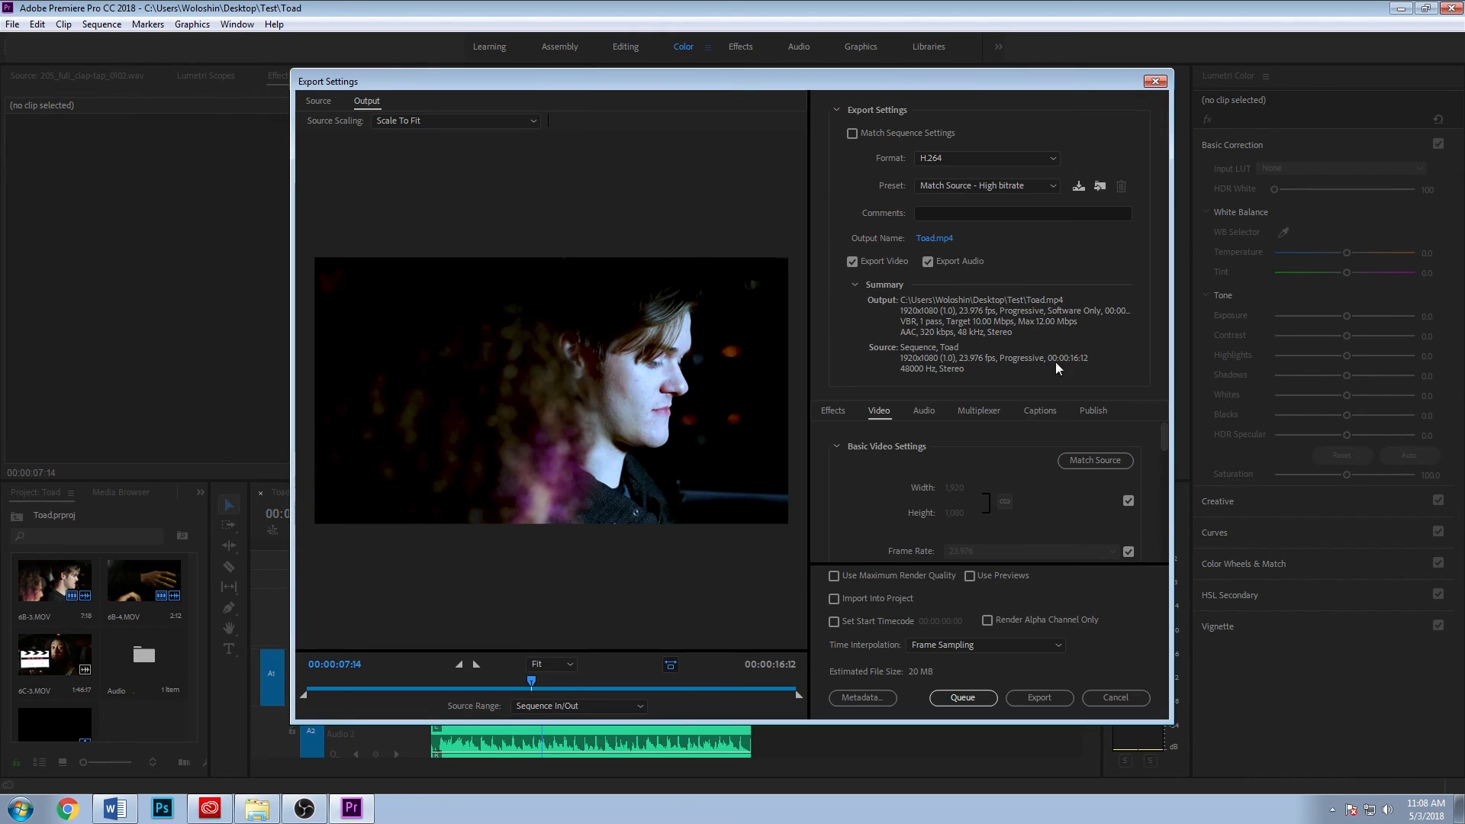
Review the available export formats and presets, keeping H.264 and Match Source - High bitrate
{"action": "left_click", "coordinate": [954, 162]}
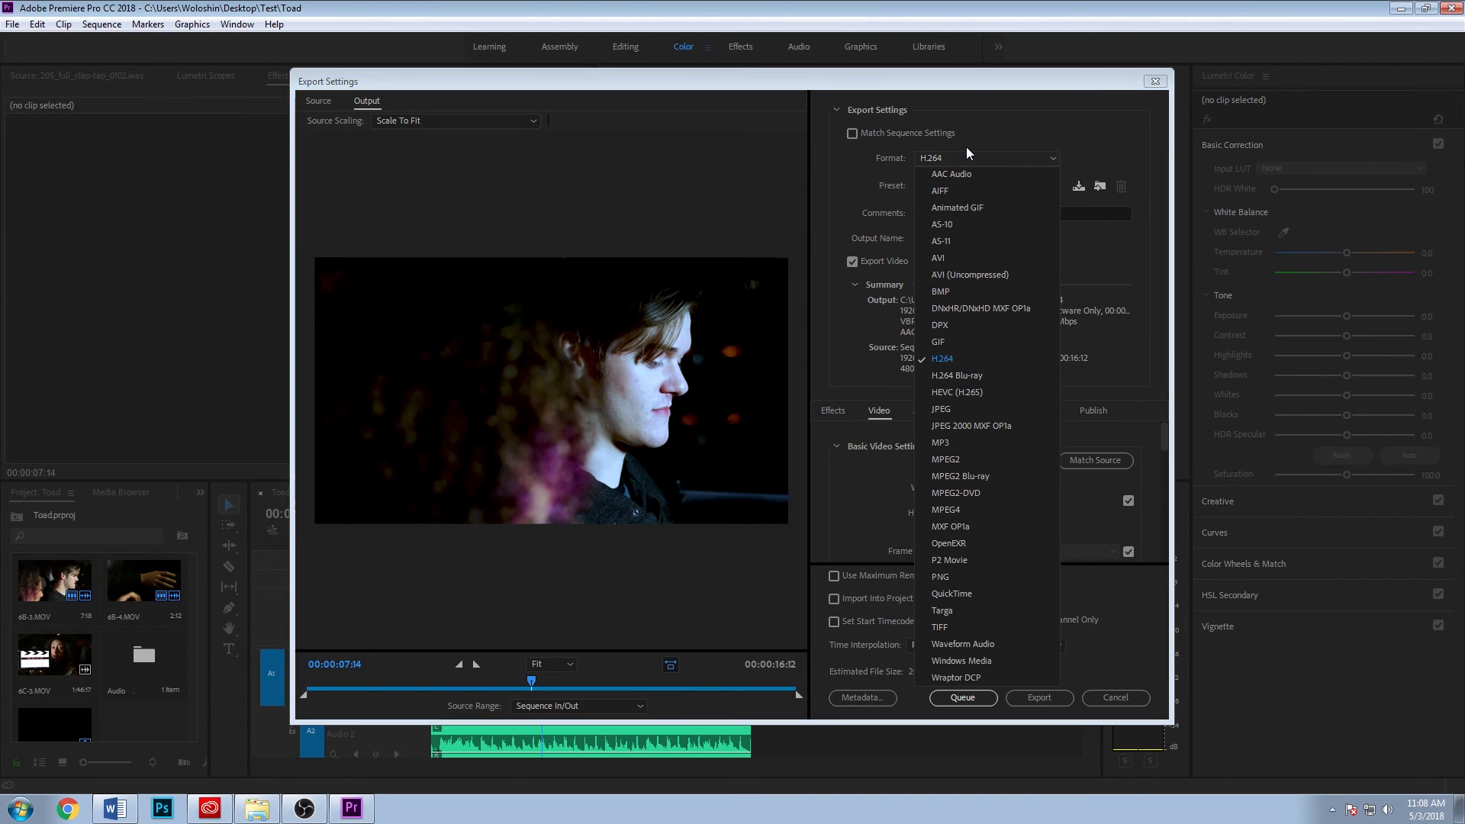
{"action": "left_click", "coordinate": [974, 161]}
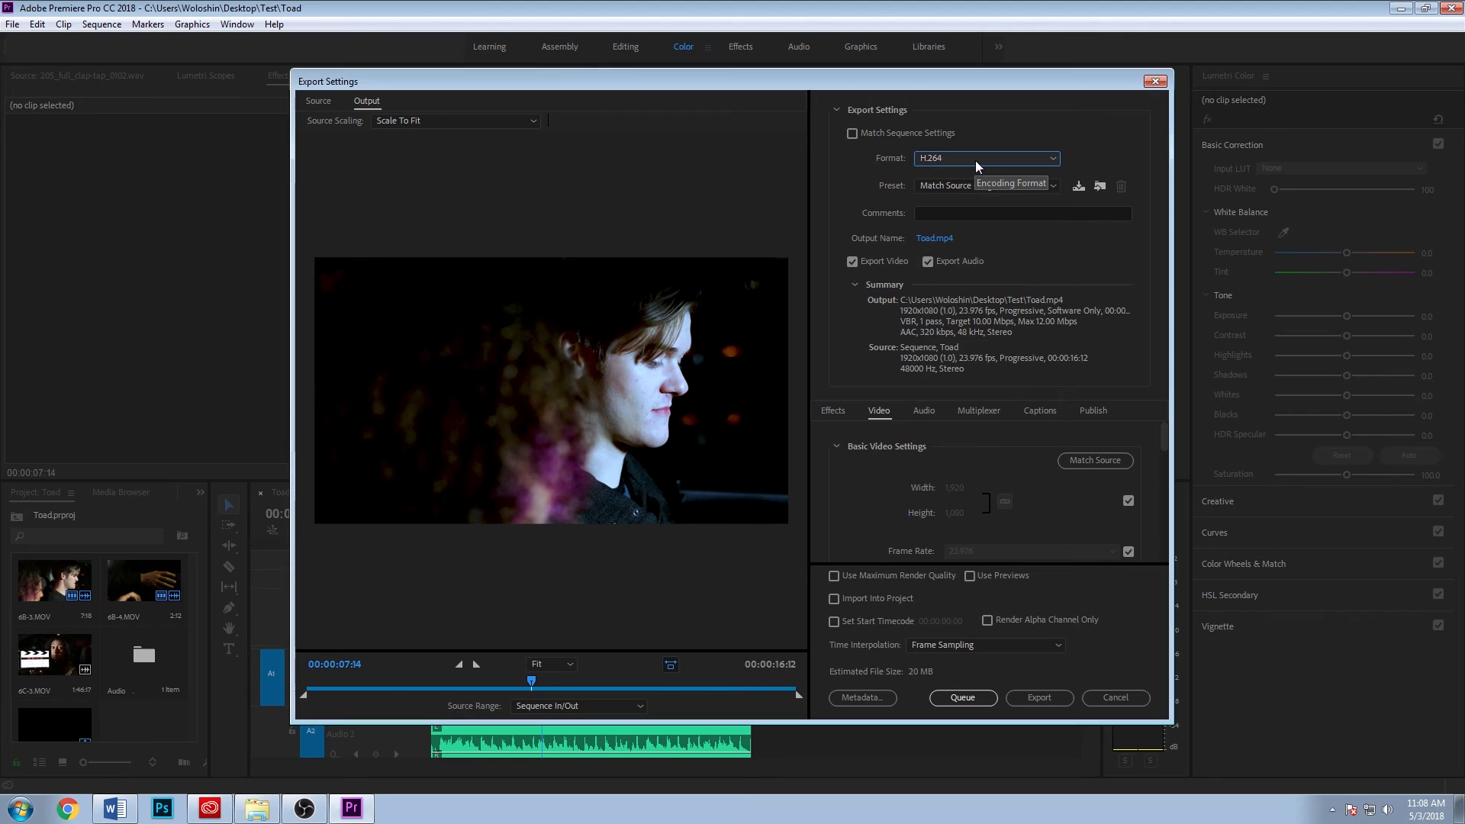
{"action": "left_click", "coordinate": [976, 160]}
{"action": "left_click", "coordinate": [975, 160]}
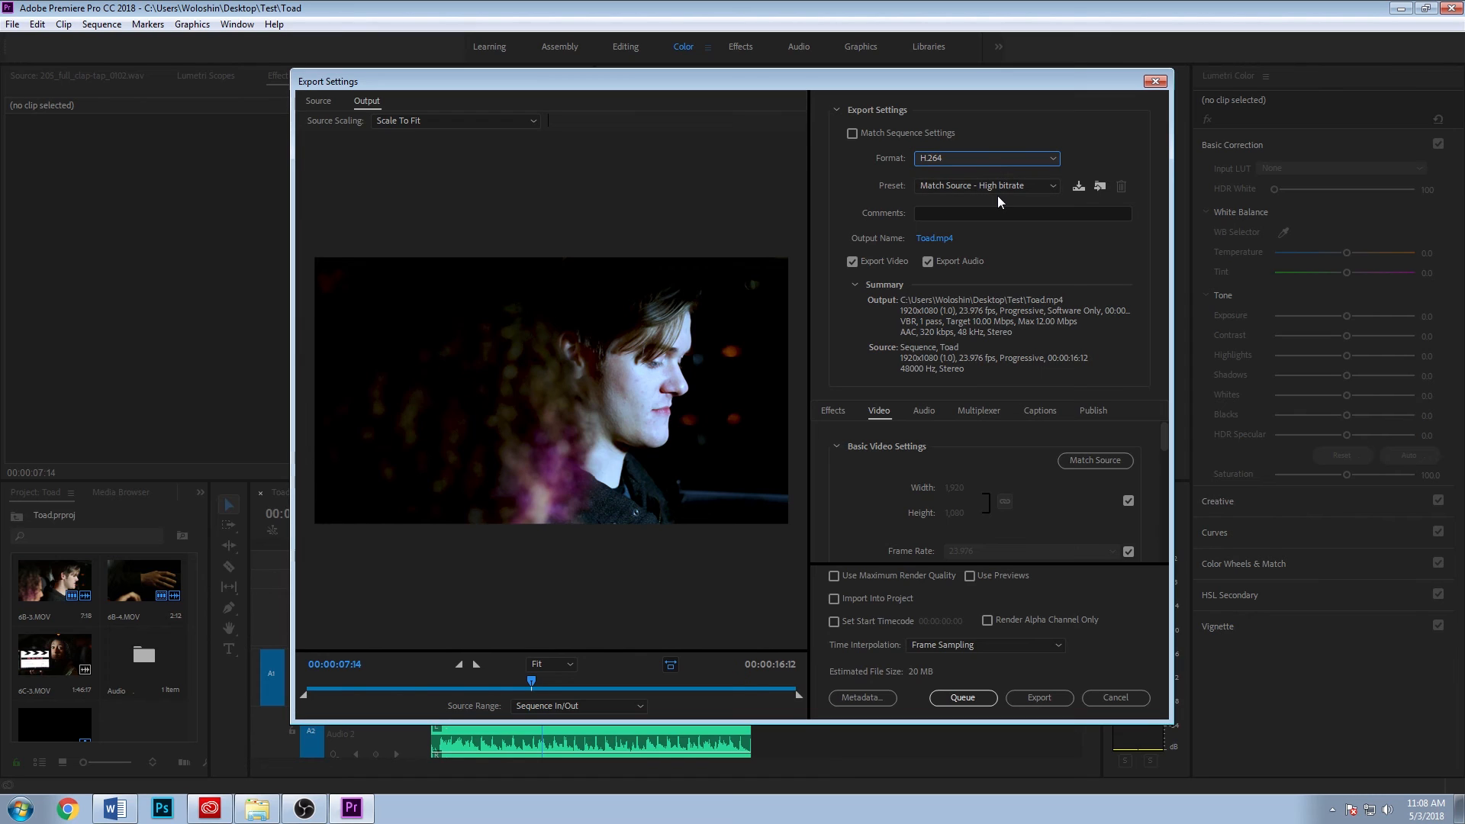
{"action": "left_click", "coordinate": [964, 184]}
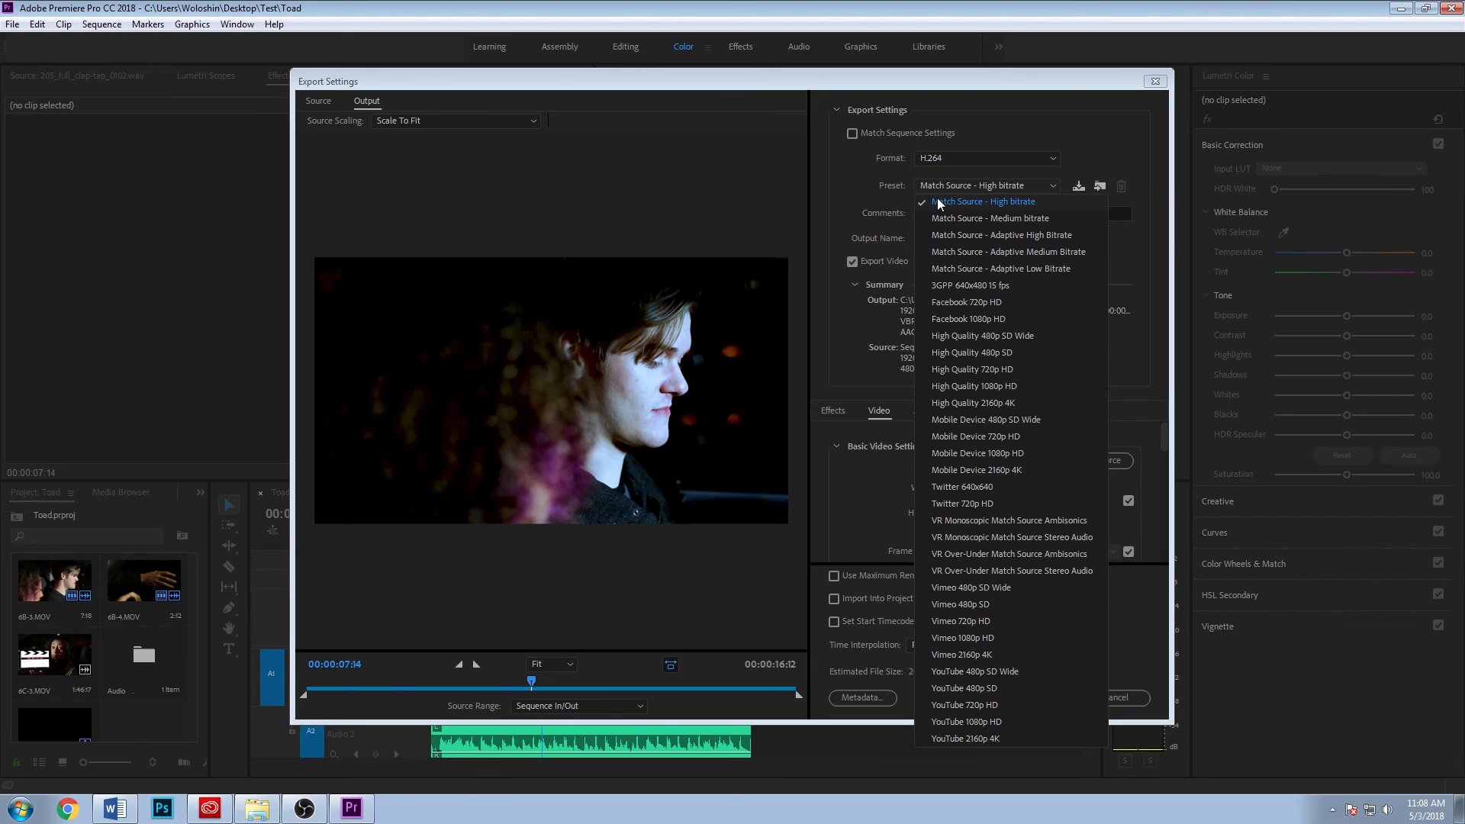
{"action": "left_click", "coordinate": [886, 218]}
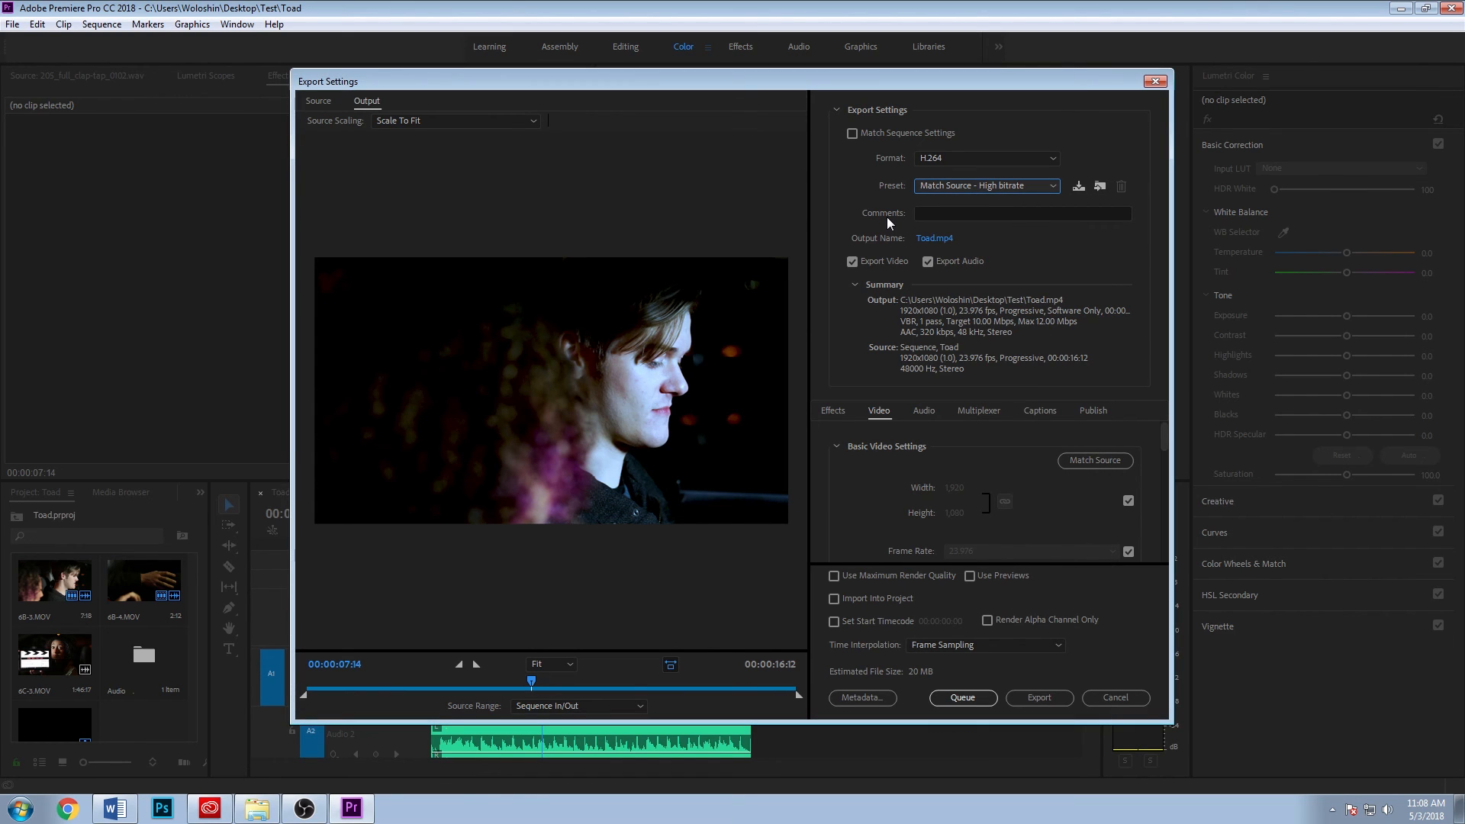
Check the output file's name and save folder without changing them, and export the sequence as Toad.mp4
{"action": "left_click", "coordinate": [932, 240]}
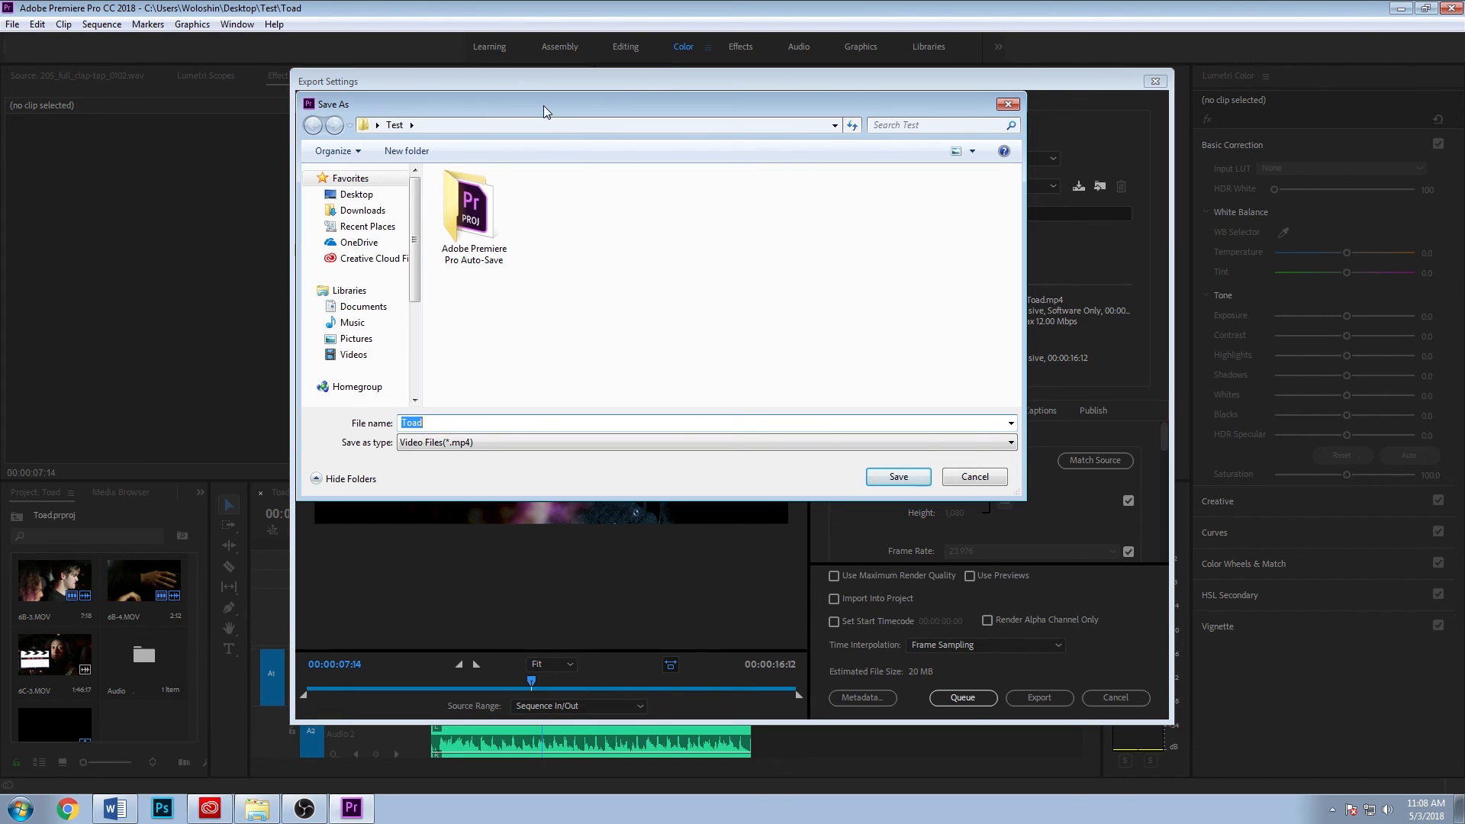
{"action": "left_click_drag", "start_coordinate": [543, 105], "coordinate": [601, 148]}
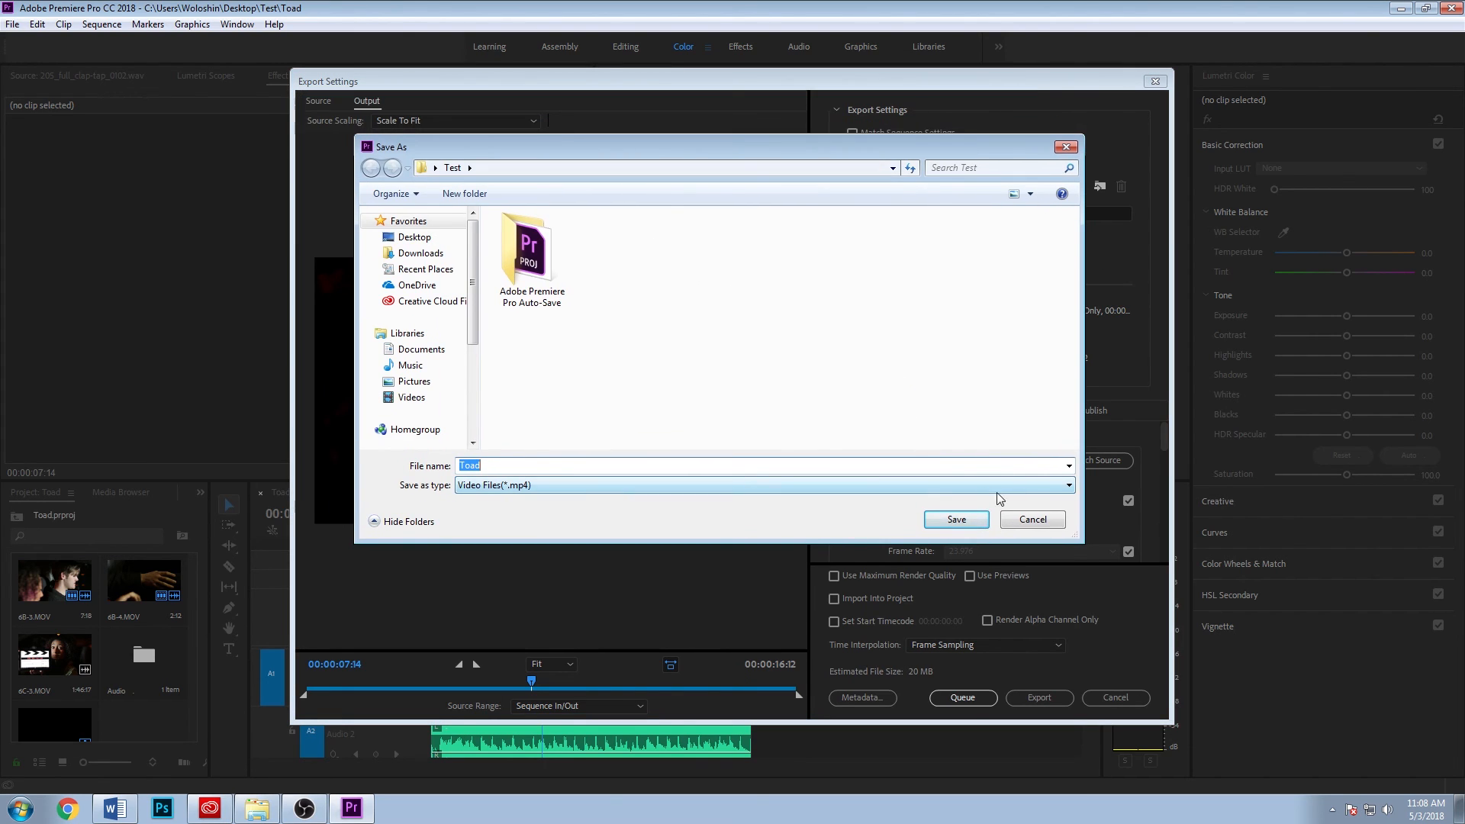
{"action": "left_click", "coordinate": [1032, 520]}
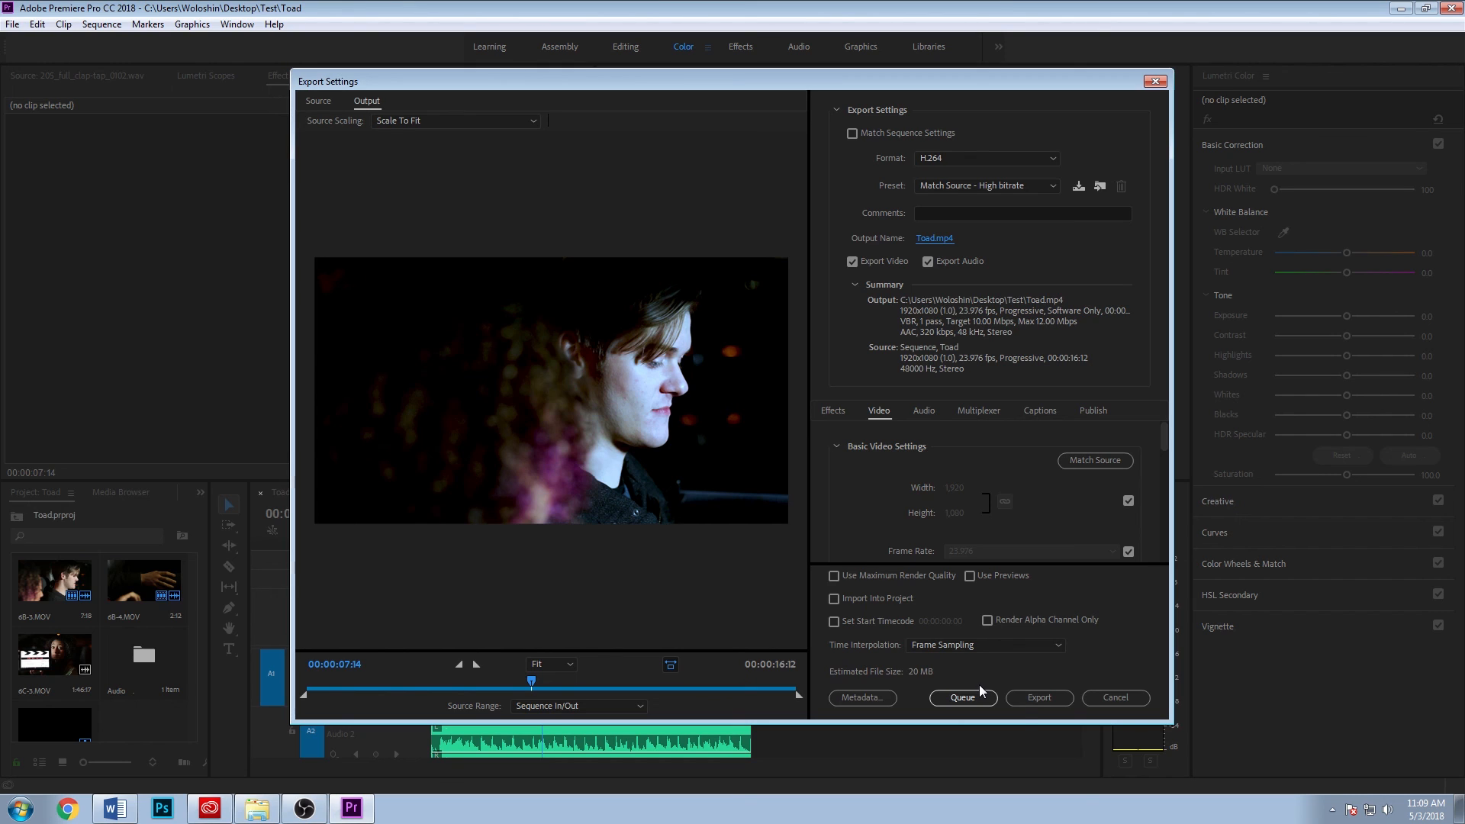
{"action": "left_click", "coordinate": [1042, 703]}
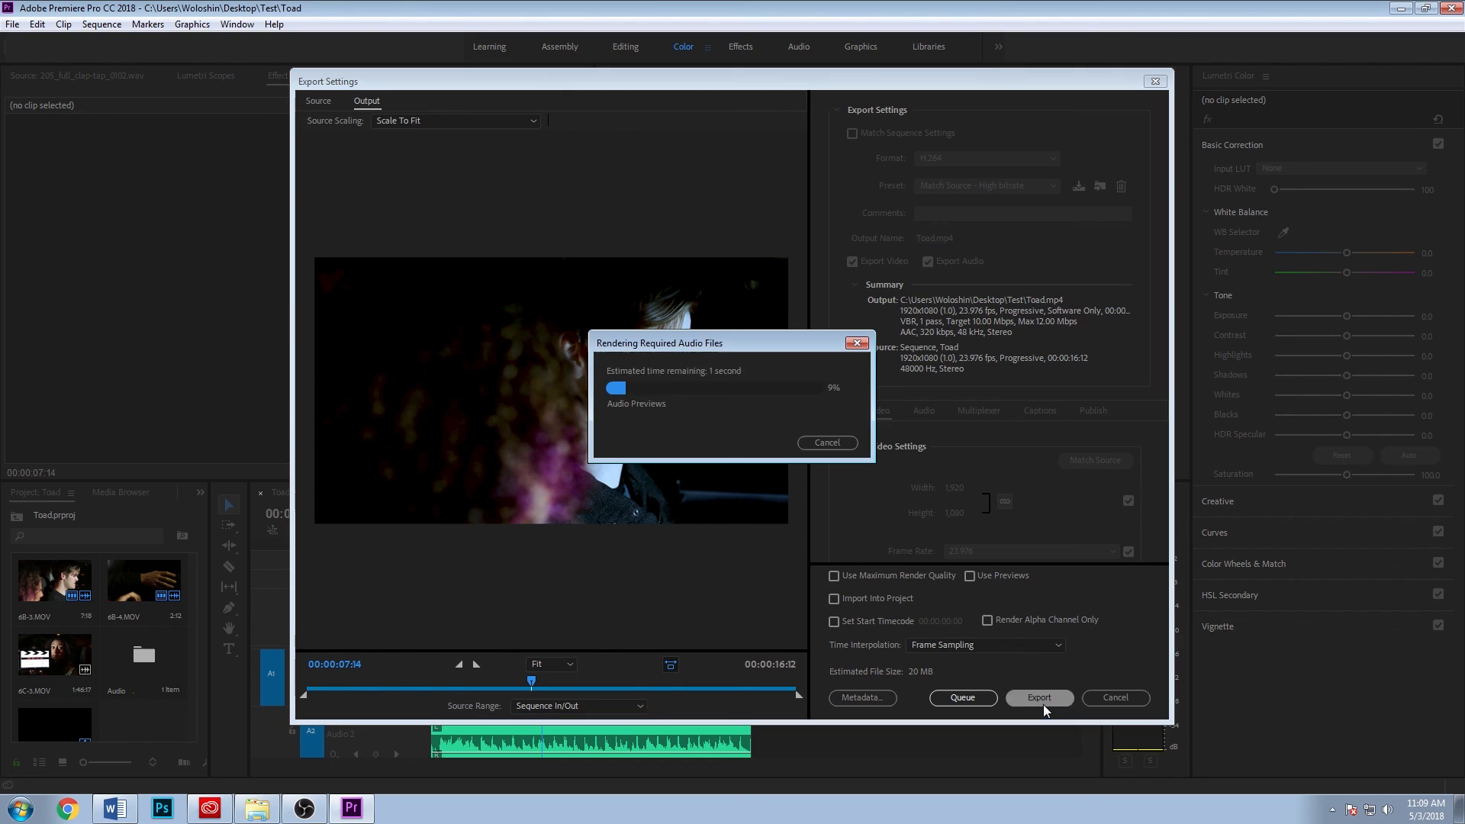